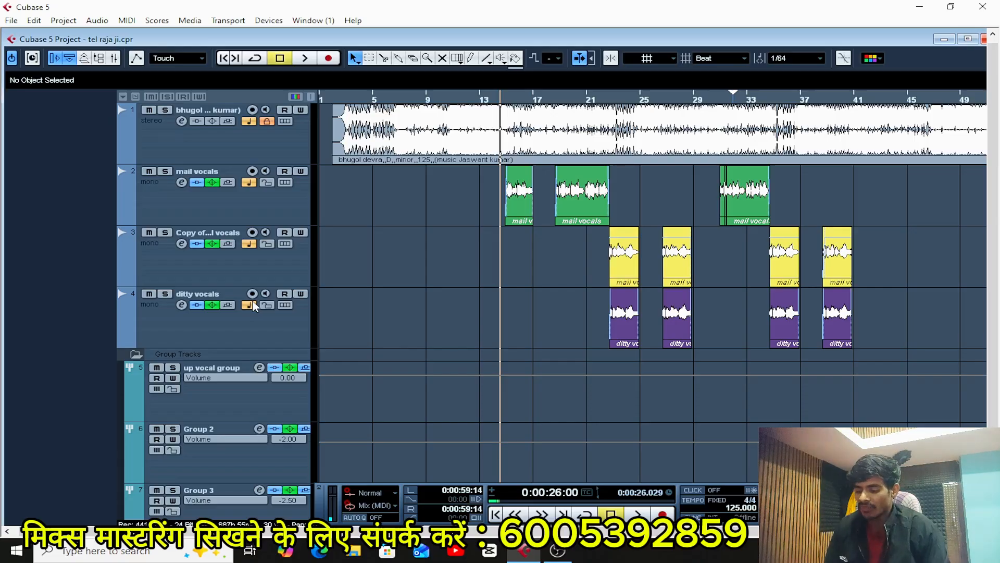
key("g")
key("g")
key("g")
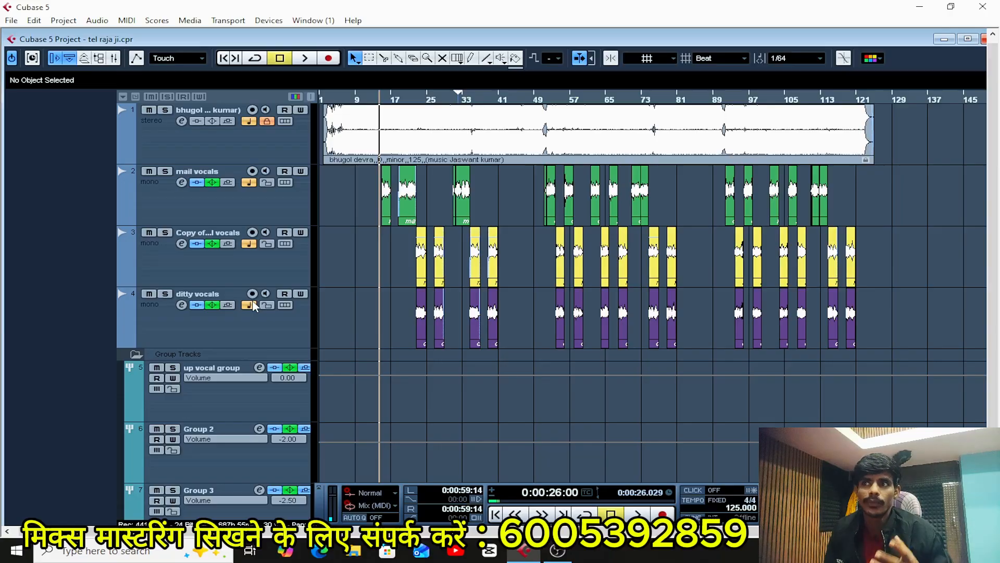
key("h")
key("h")
key("h")
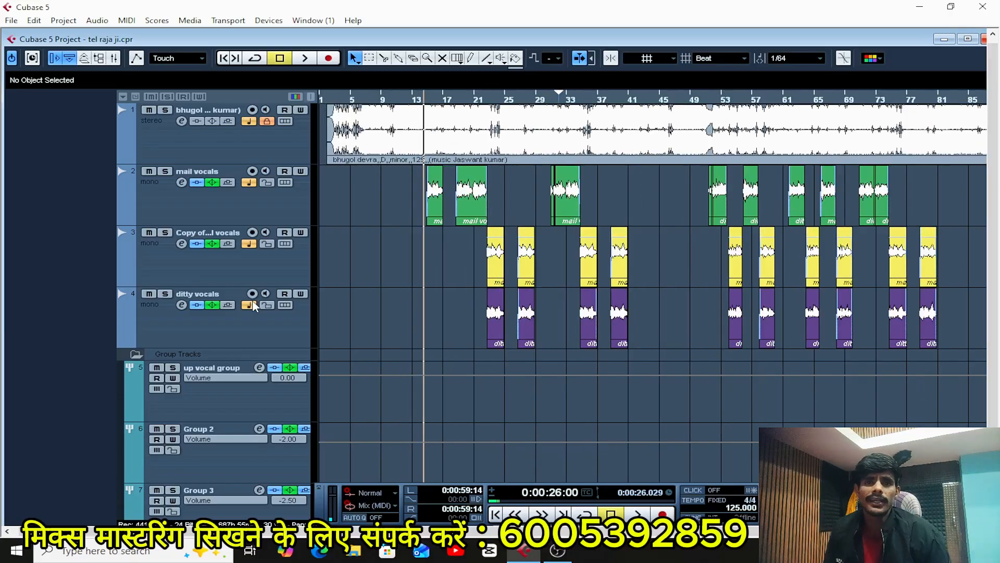
key("h")
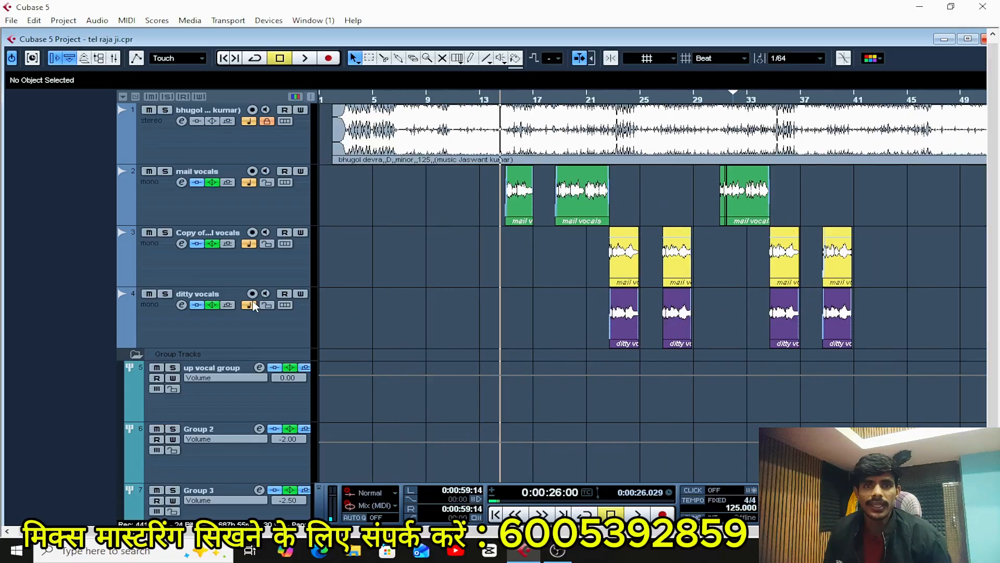
key("g")
key("g")
key("g")
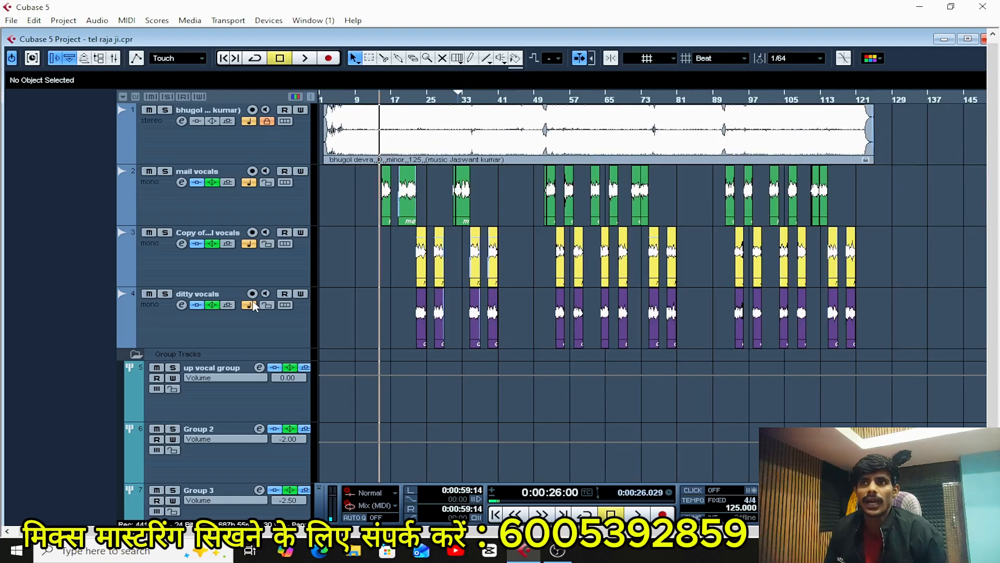
key("h")
key("h")
key("h")
key("h")
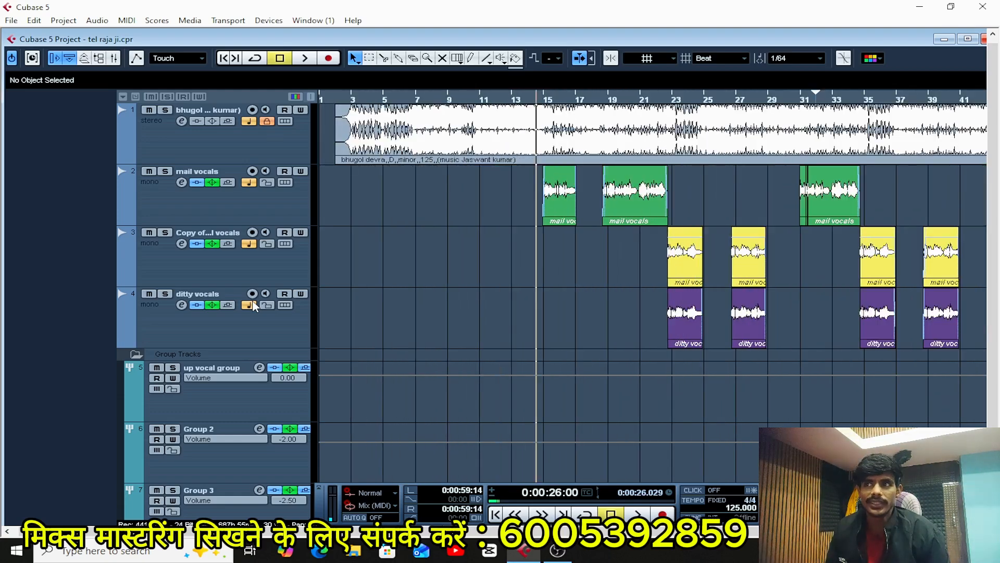
key("h")
key("g")
key("g")
key("g")
key("g")
key("g")
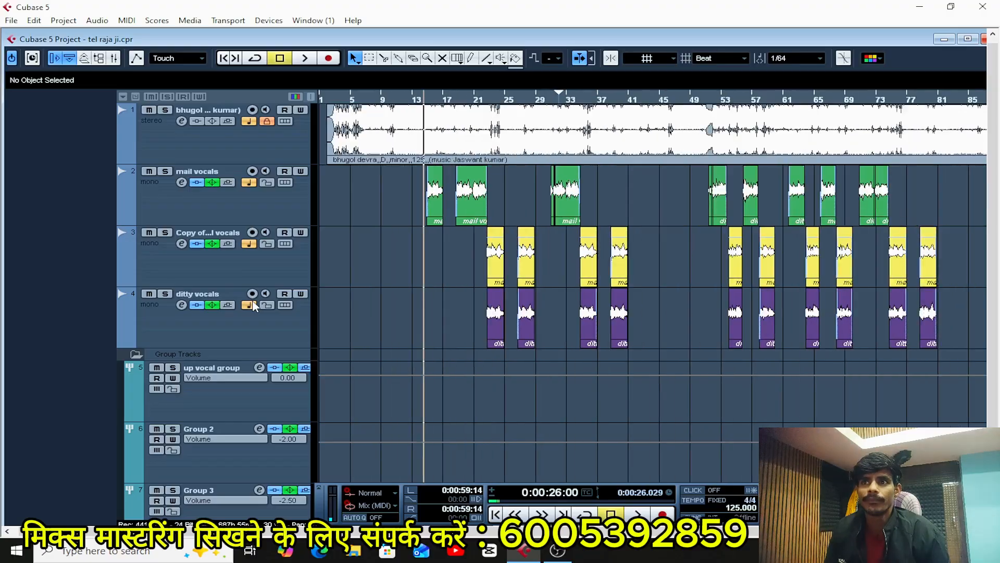
key("h")
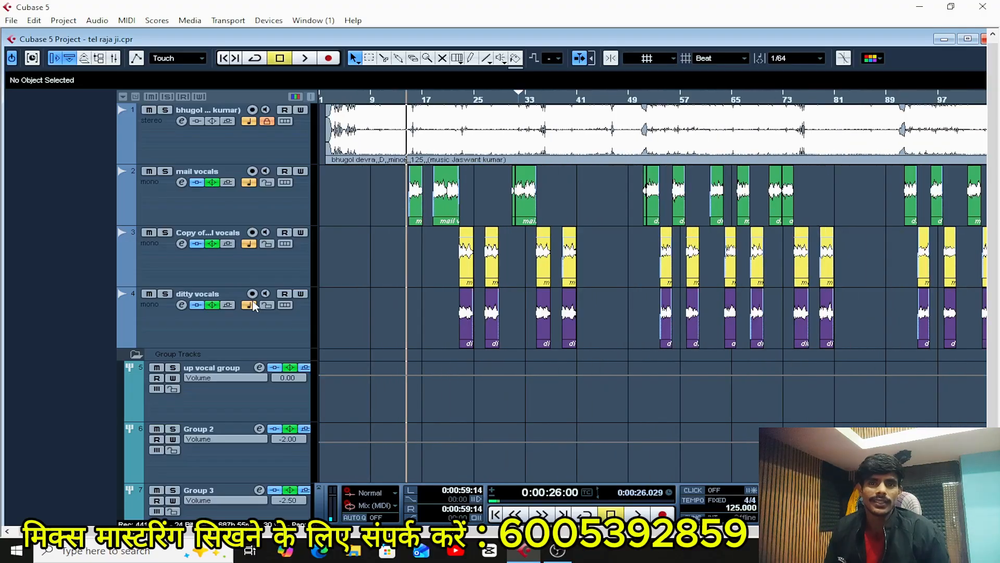
key("g")
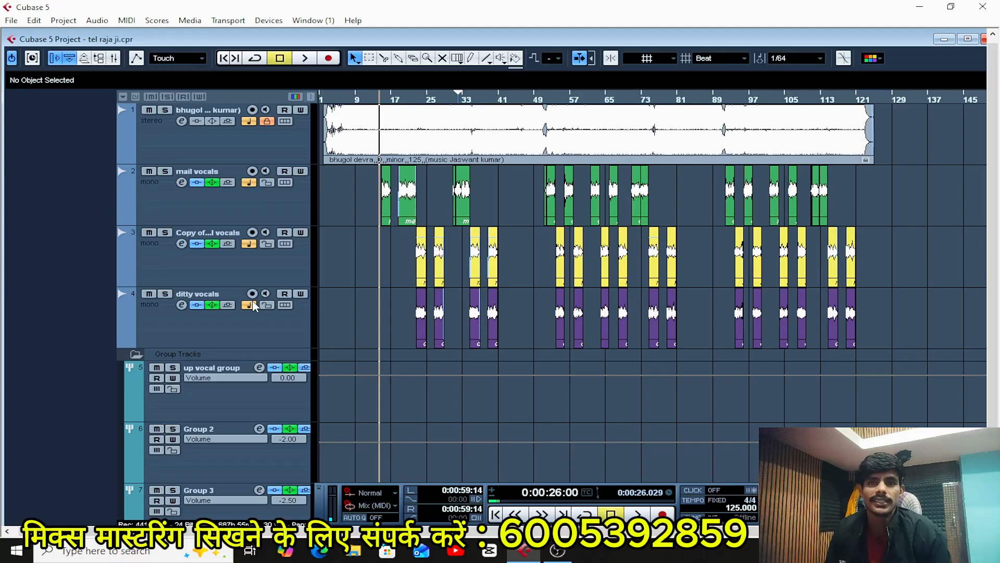
key("h")
key("h")
key("h")
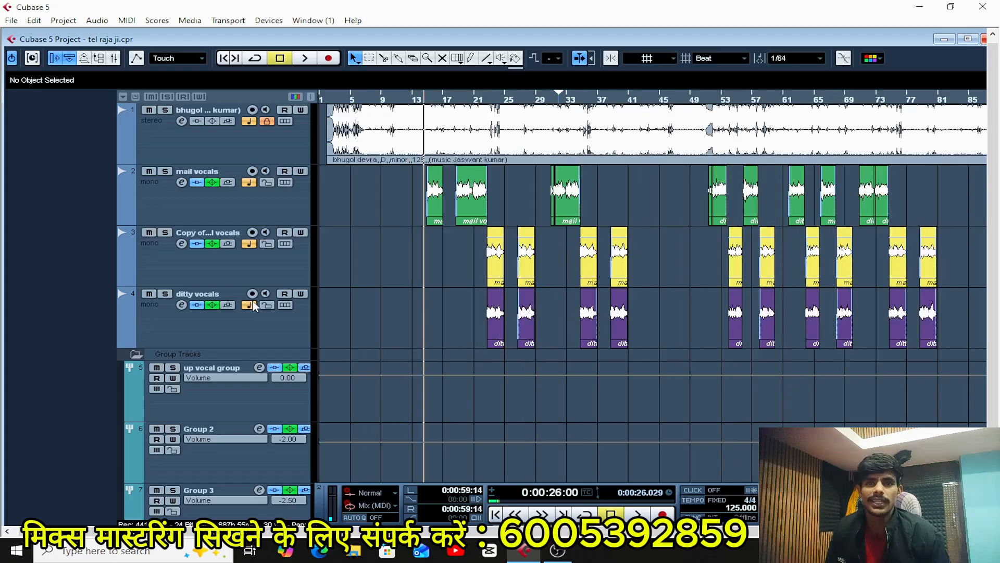
key("g")
key("g")
key("g")
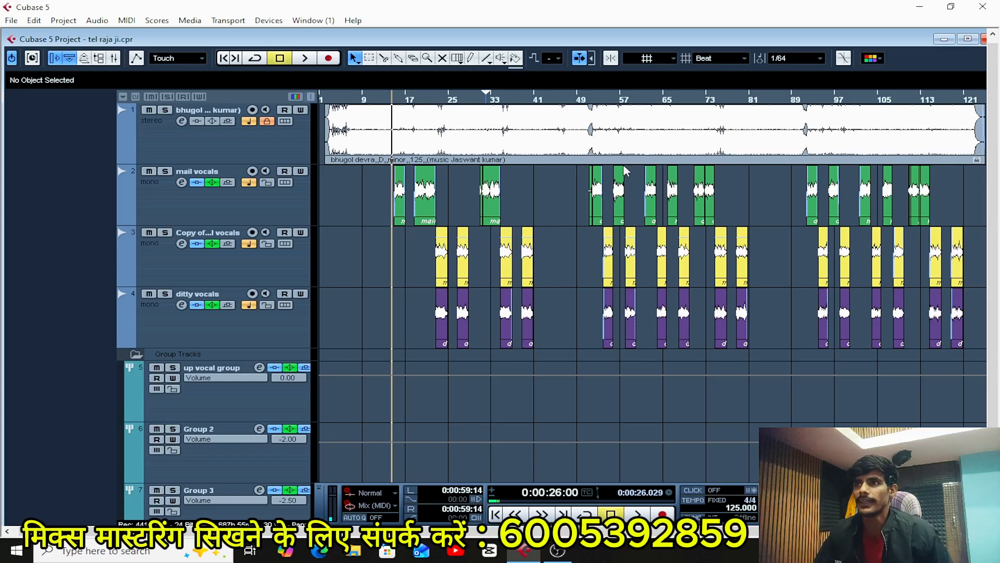
left_click(558, 551)
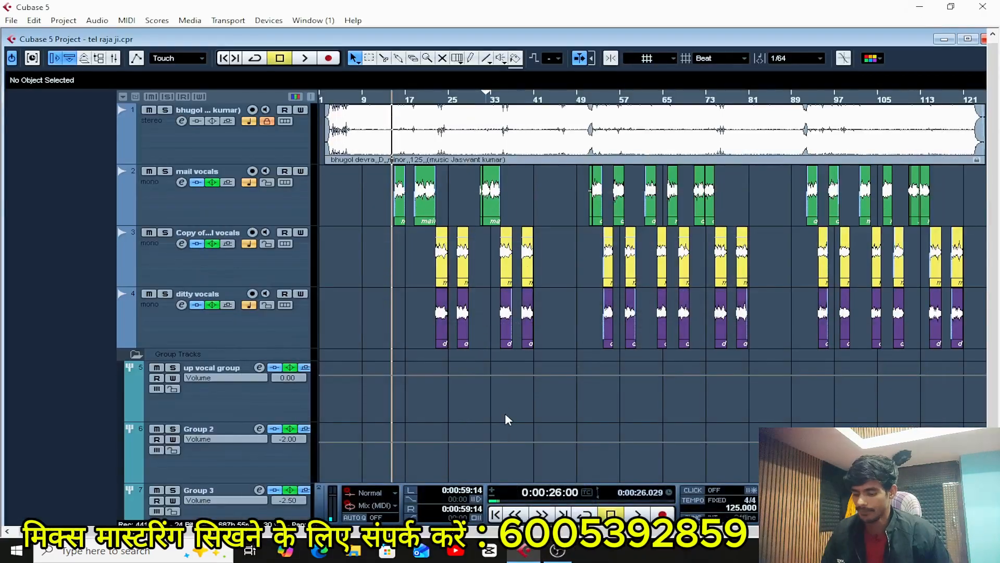
key("h")
key("h")
key("h")
key("h")
key("h")
key("h")
key("h")
key("h")
key("h")
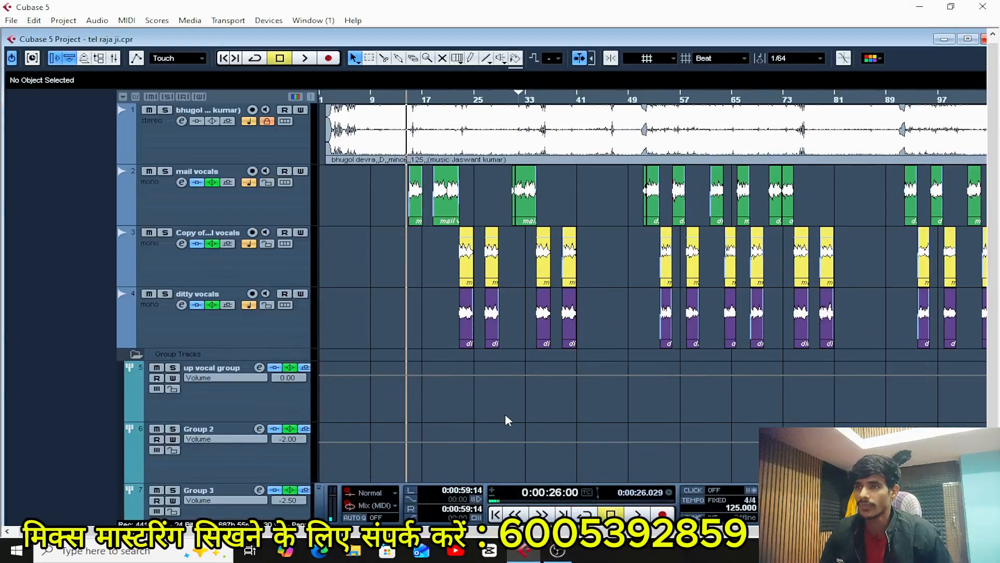
key("g")
key("g")
key("g")
key("g")
key("g")
key("g")
key("g")
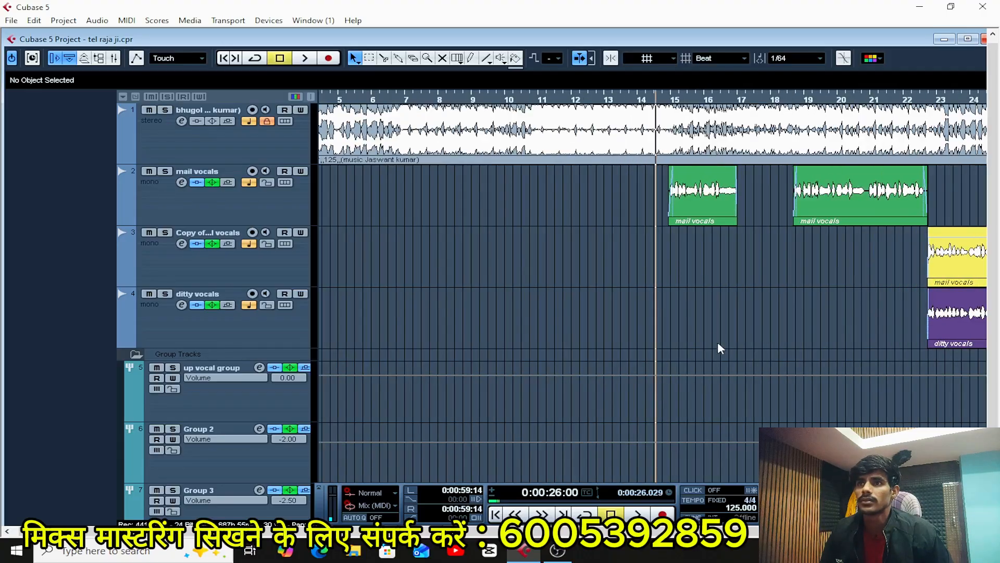
key("h")
key("h")
key("h")
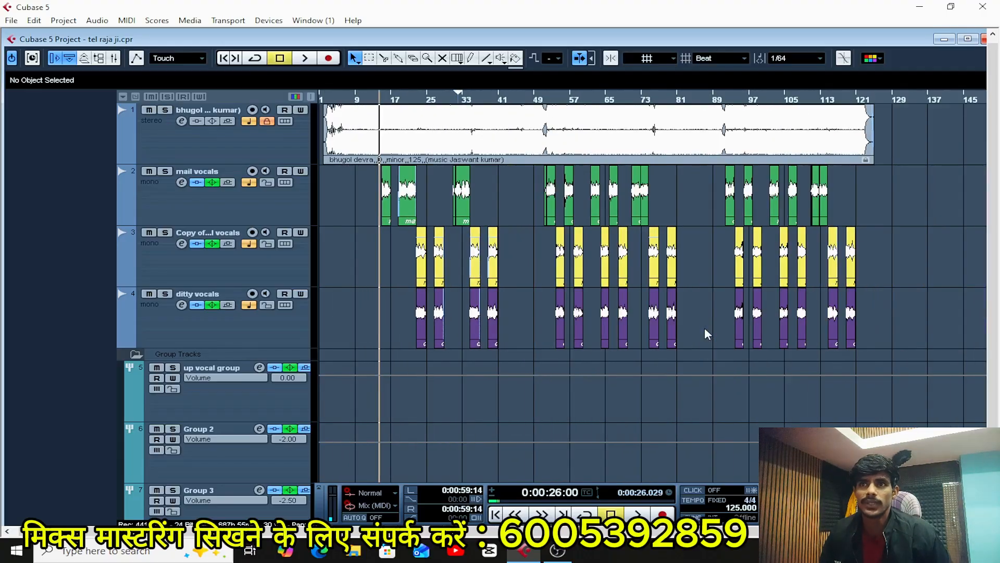
key("h")
key("h")
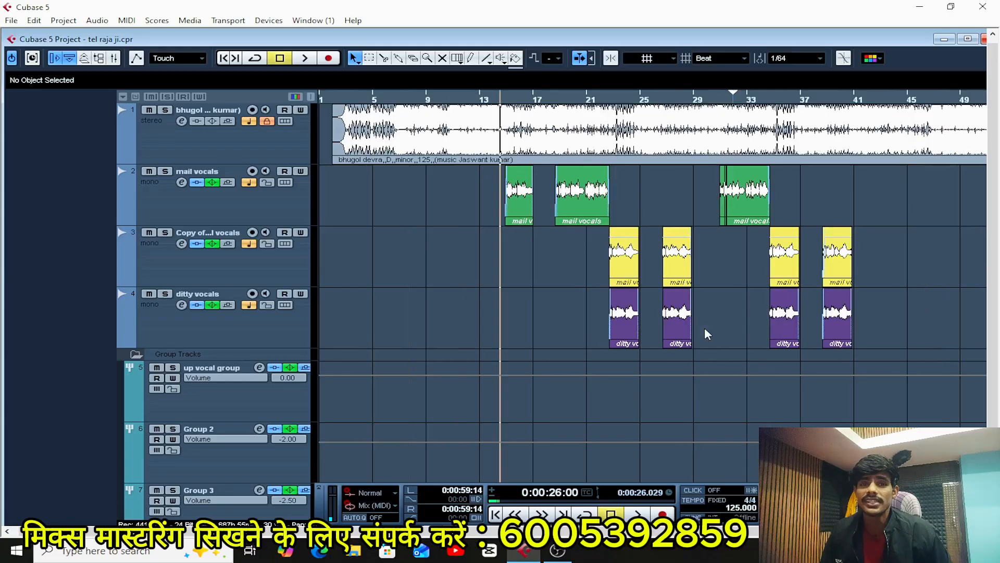
key("h")
key("h")
key("h")
key("h")
key("h")
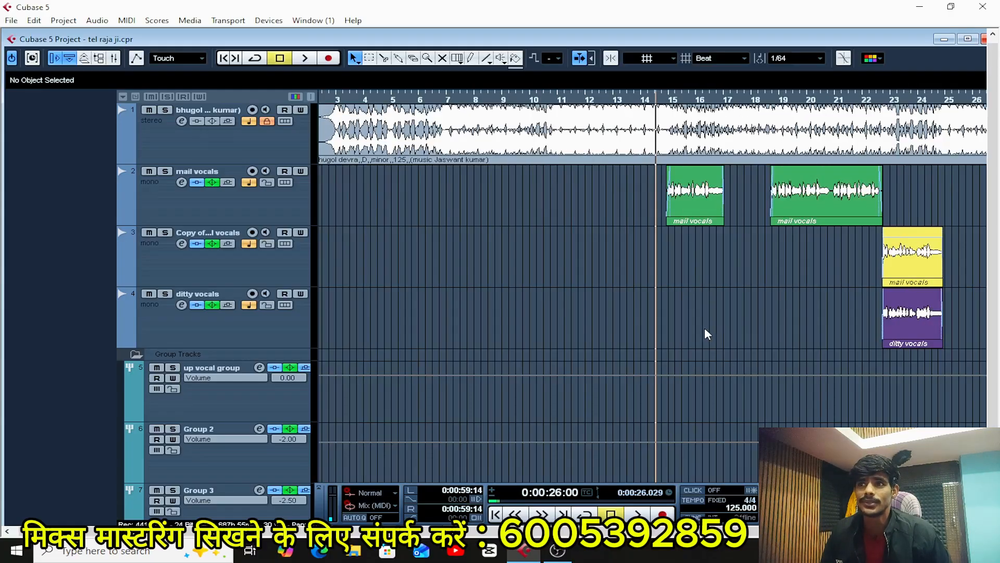
key("g")
key("g")
key("g")
key("g")
key("g")
key("g")
key("g")
key("g")
key("g")
key("g")
key("g")
key("g")
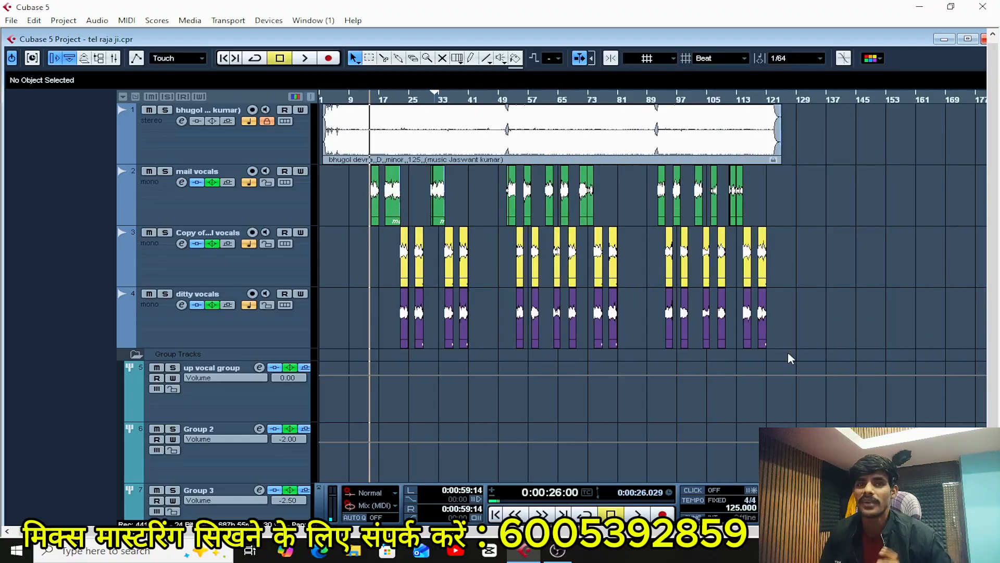
key("h")
key("h")
key("h")
key("h")
key("h")
key("h")
key("h")
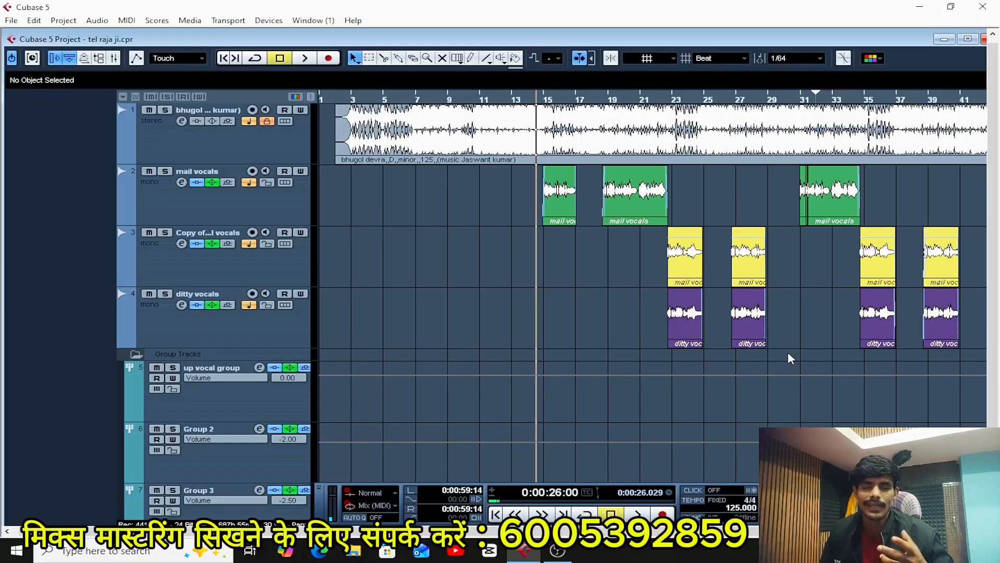
key("g")
key("g")
key("g")
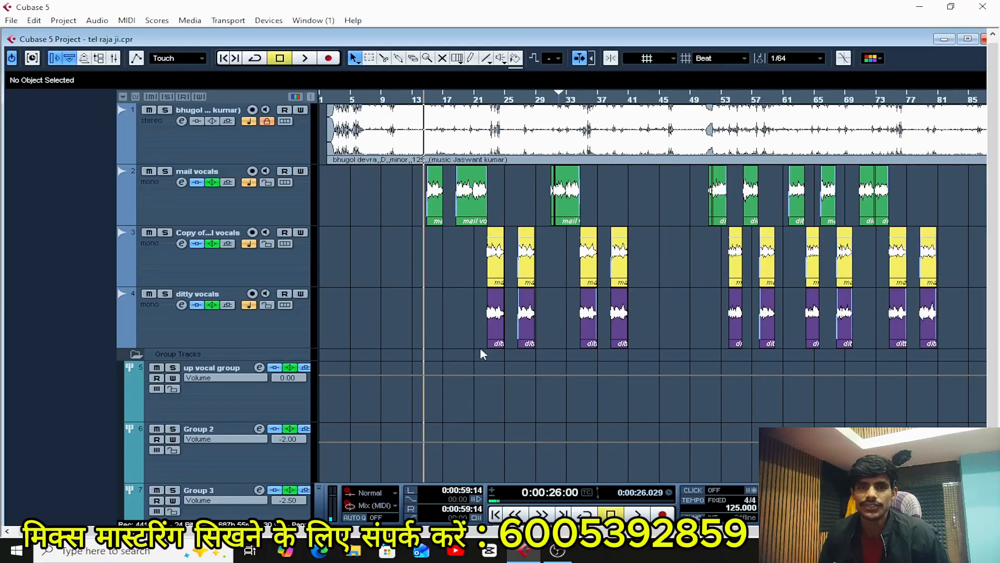
key("h")
key("h")
key("h")
key("h")
key("h")
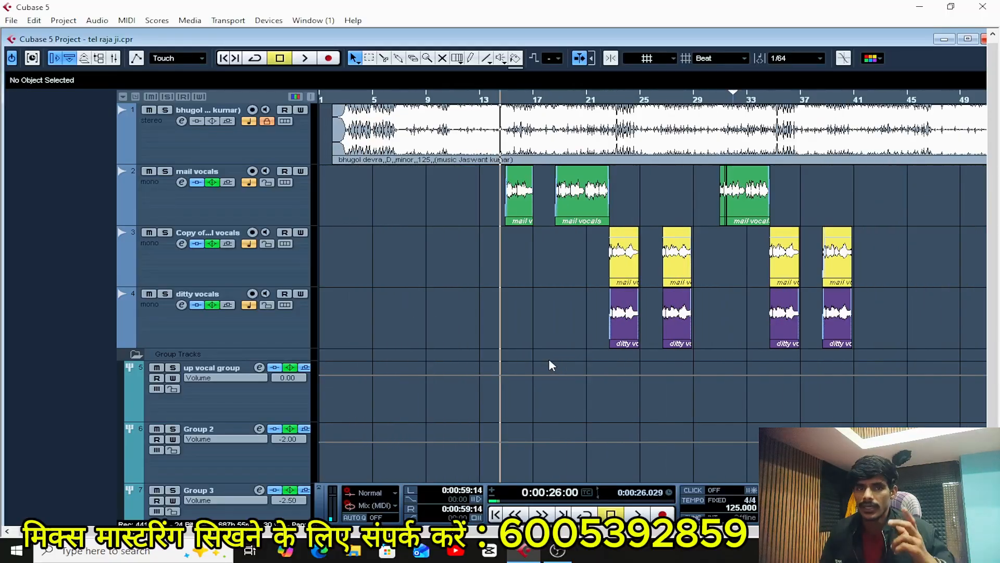
key("h")
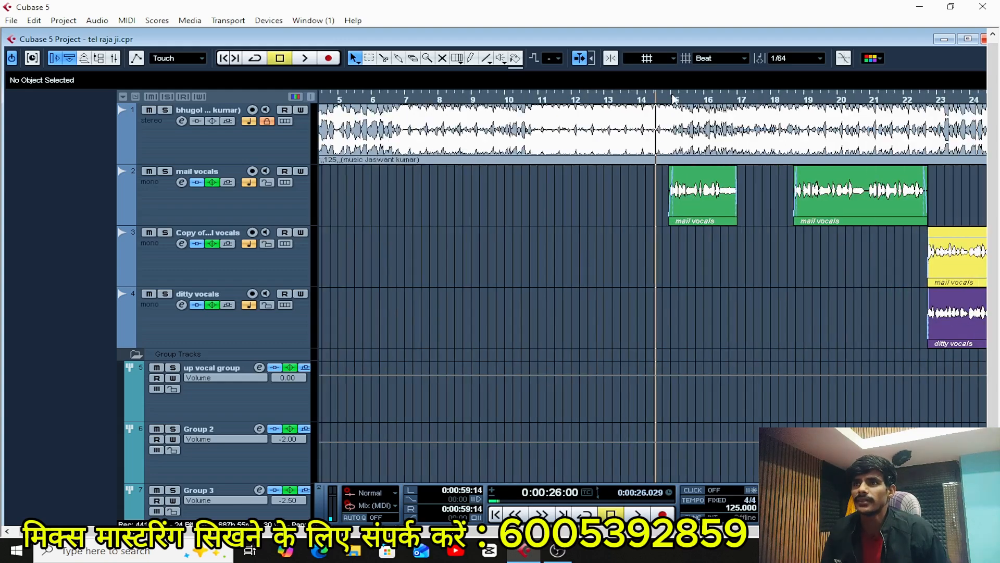
key("g")
key("g")
key("g")
key("g")
key("g")
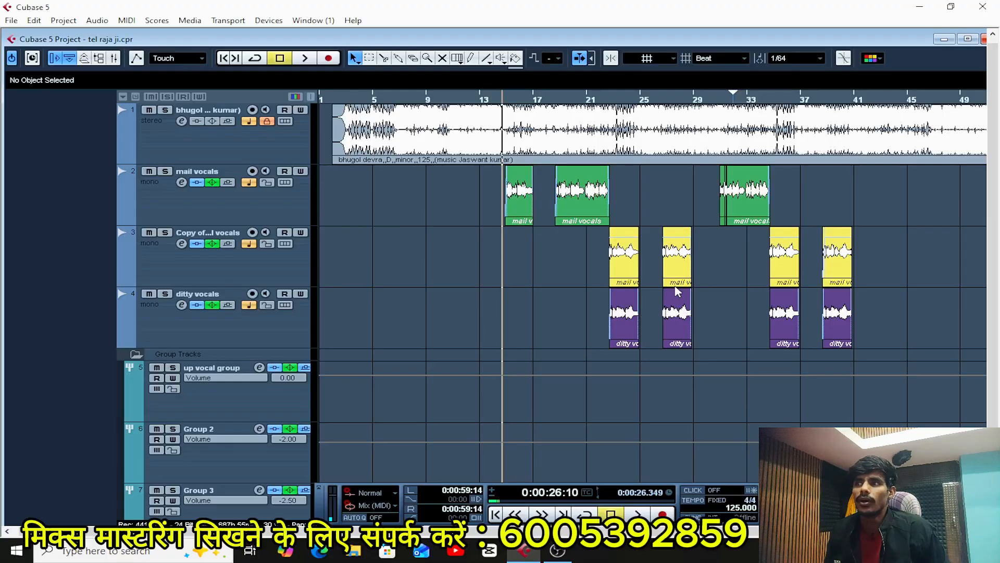
key("g")
key("g")
key("g")
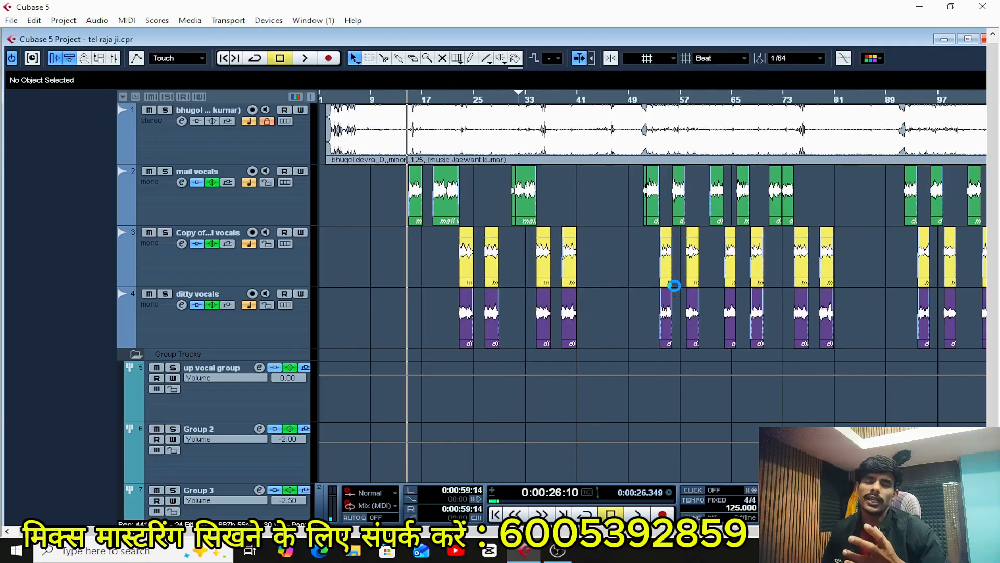
key("g")
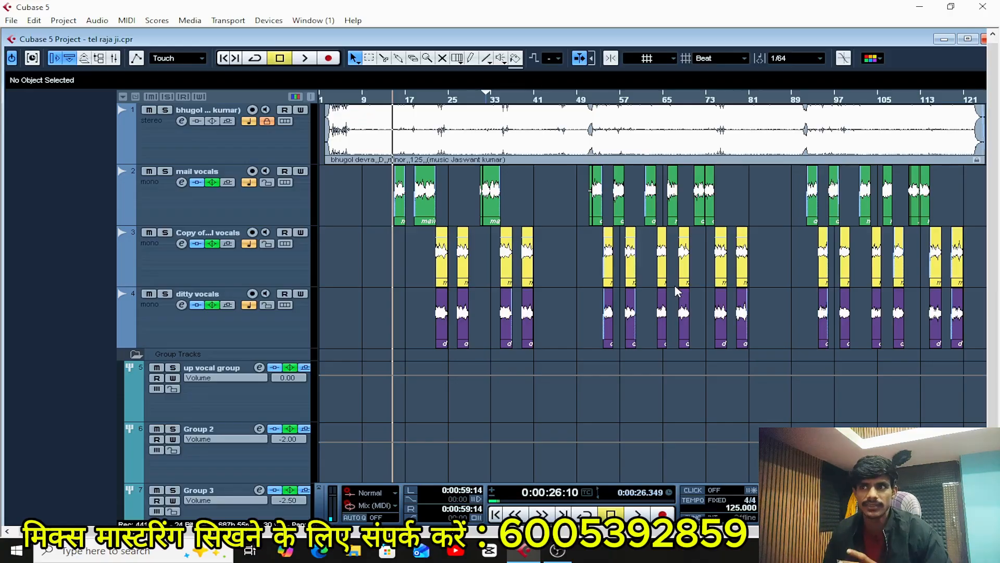
key("h")
key("h")
key("h")
key("h")
key("h")
key("h")
key("h")
key("h")
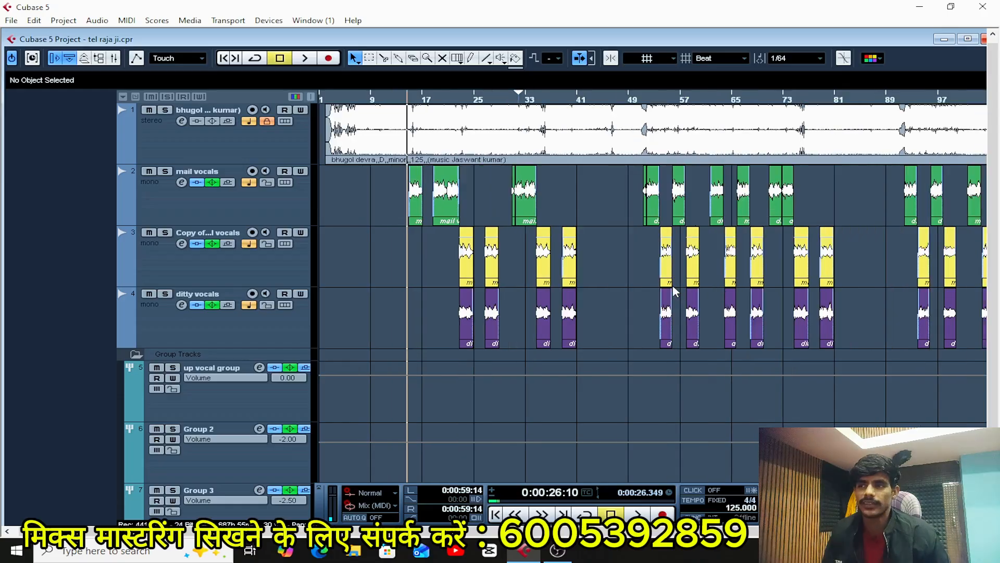
key("g")
key("g")
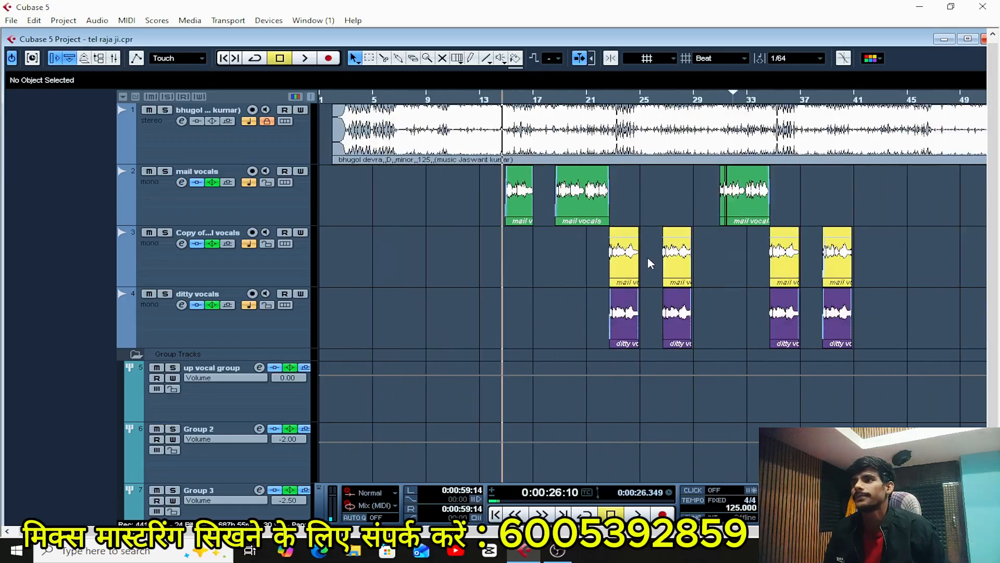
Play the mix from just before the first mail vocals clip and listen through the opening mail vocals section.
key("g")
key("g")
key("space")
key("h")
key("h")
key("h")
key("h")
key("h")
key("h")
key("h")
key("h")
key("h")
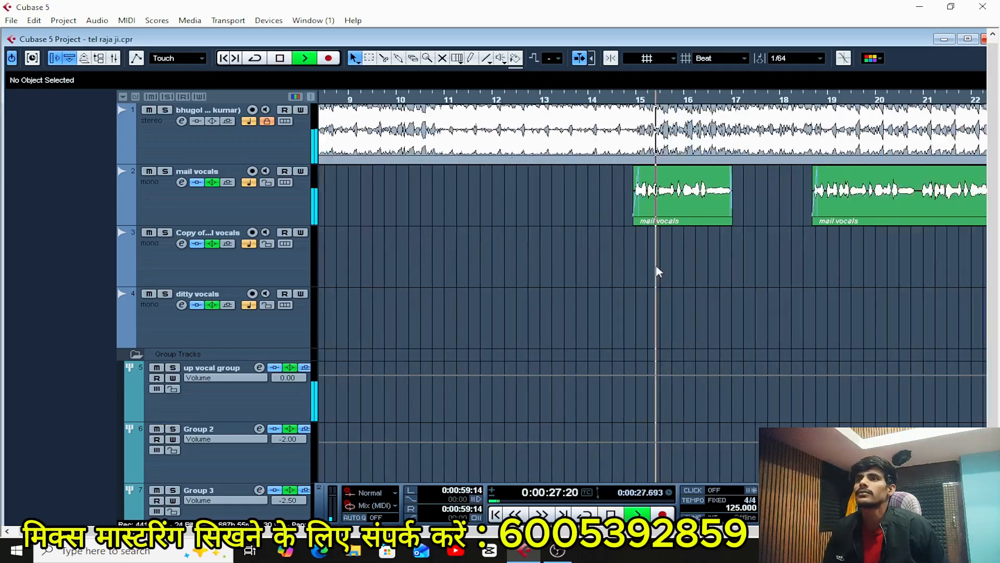
key("g")
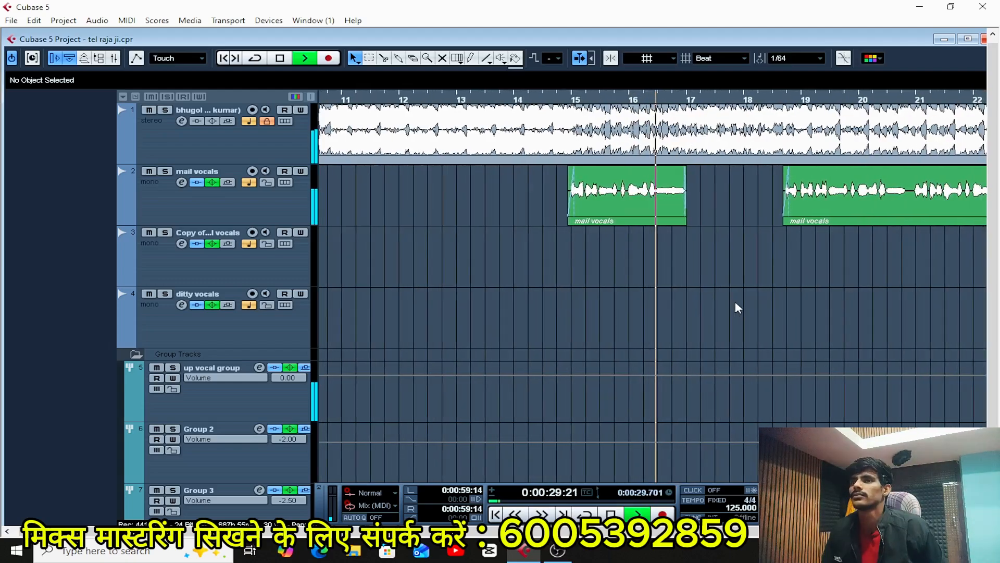
key("h")
key("h")
key("h")
key("h")
key("g")
key("g")
key("g")
key("g")
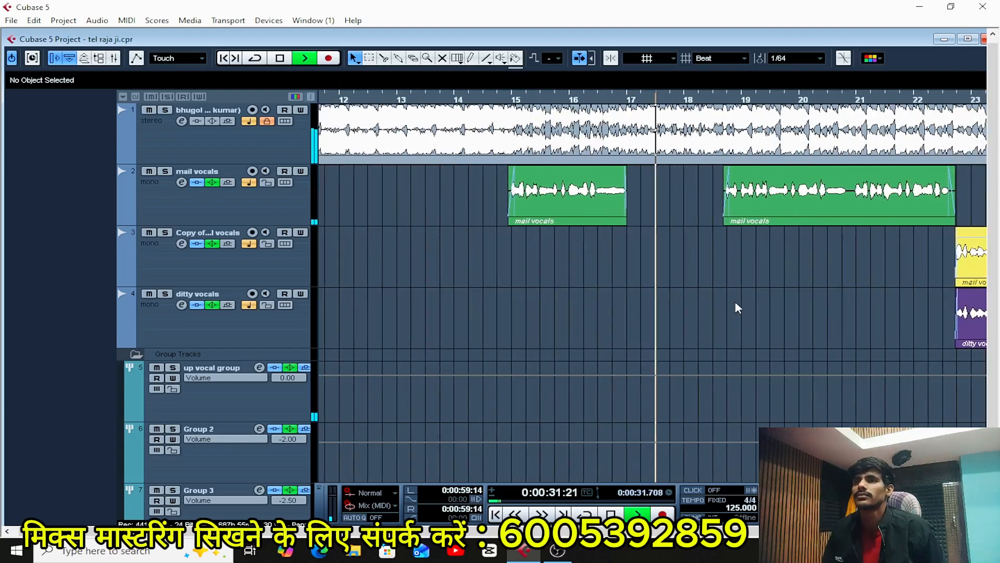
key("h")
key("h")
key("h")
key("h")
key("h")
key("h")
key("g")
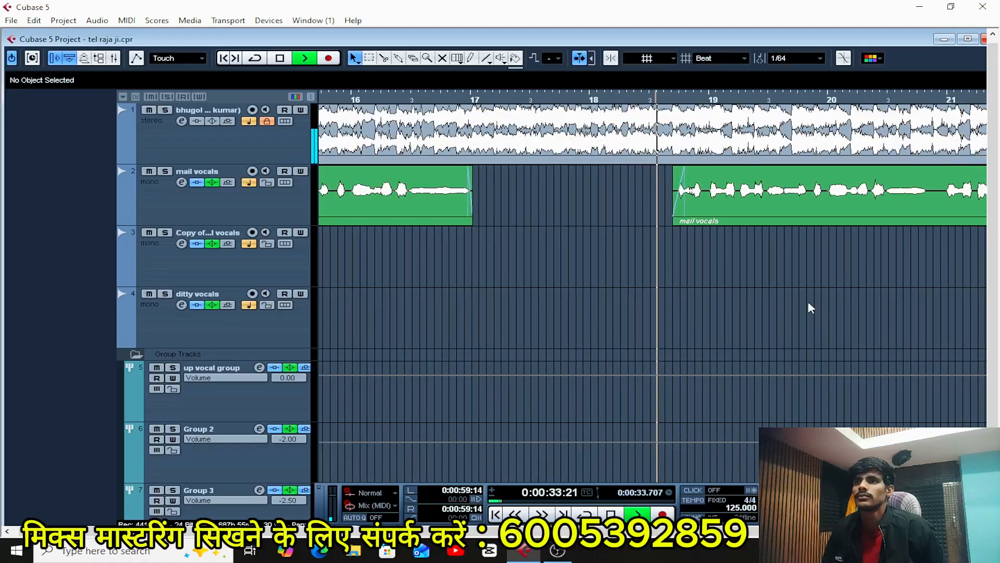
key("g")
key("g")
key("g")
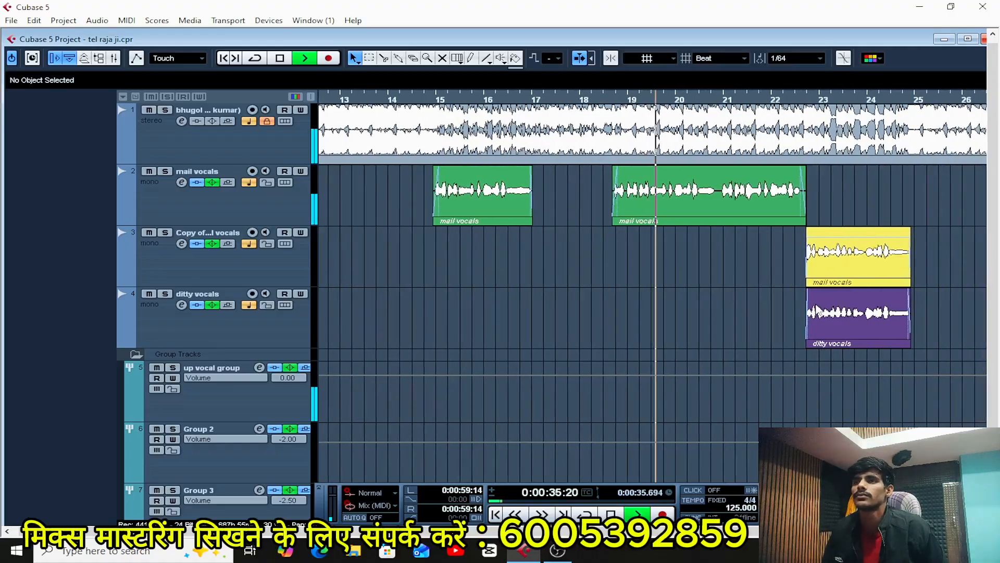
key("h")
key("h")
key("g")
key("g")
key("g")
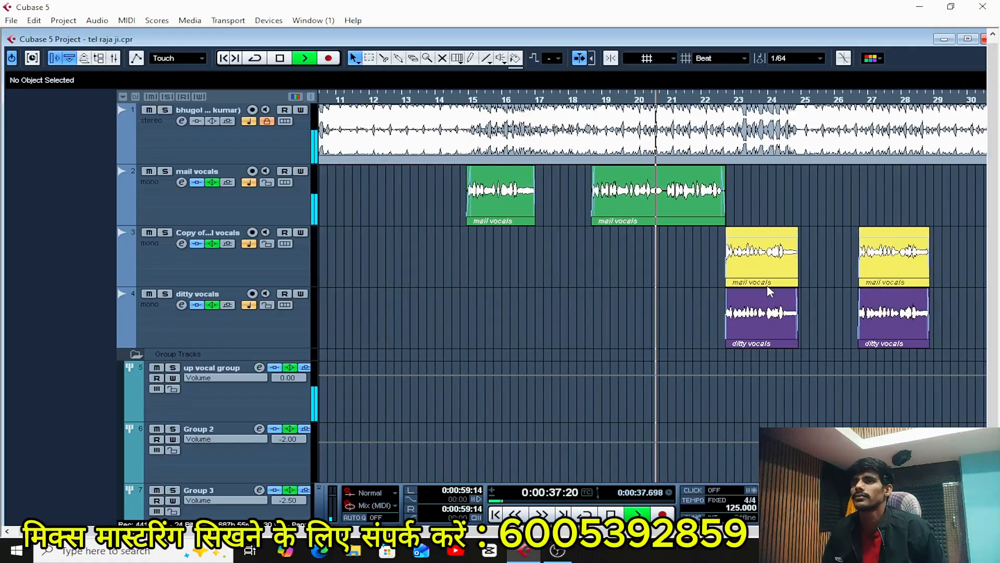
key("h")
key("h")
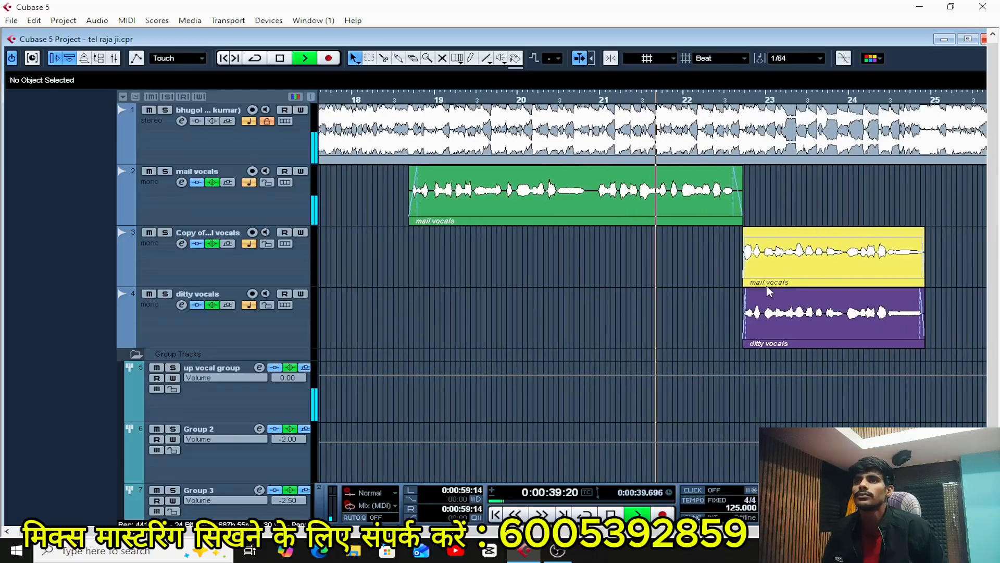
key("h")
key("h")
key("g")
Listen through the first two layered clips of copied mail vocals and ditty vocals, and stop playback.
key("g")
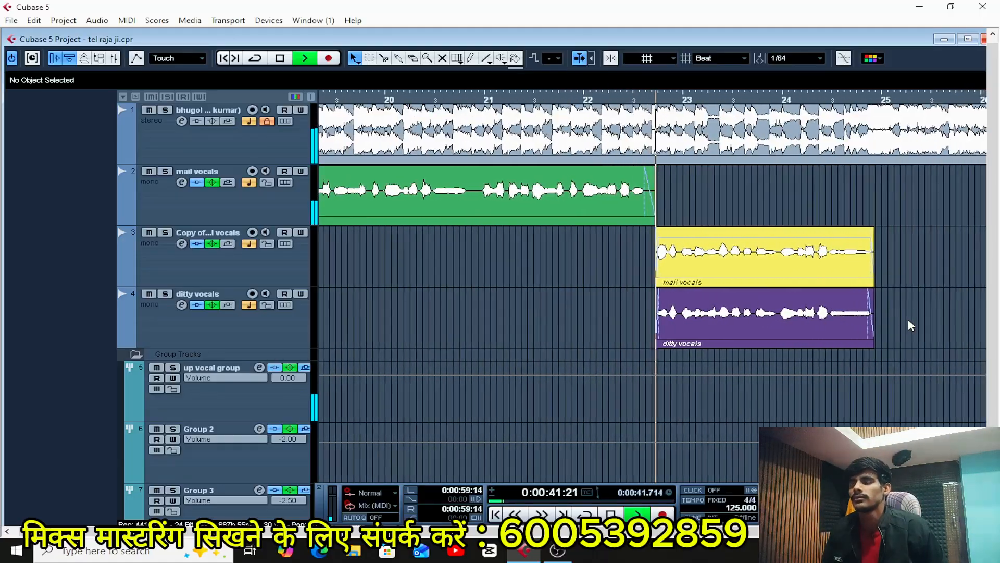
key("g")
key("g")
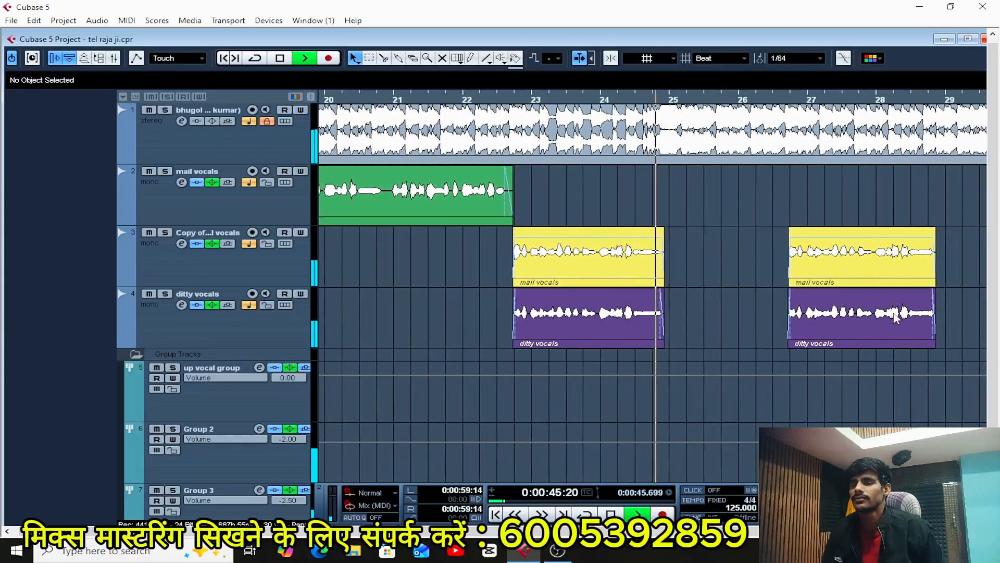
key("g")
key("g")
key("g")
key("g")
key("g")
key("g")
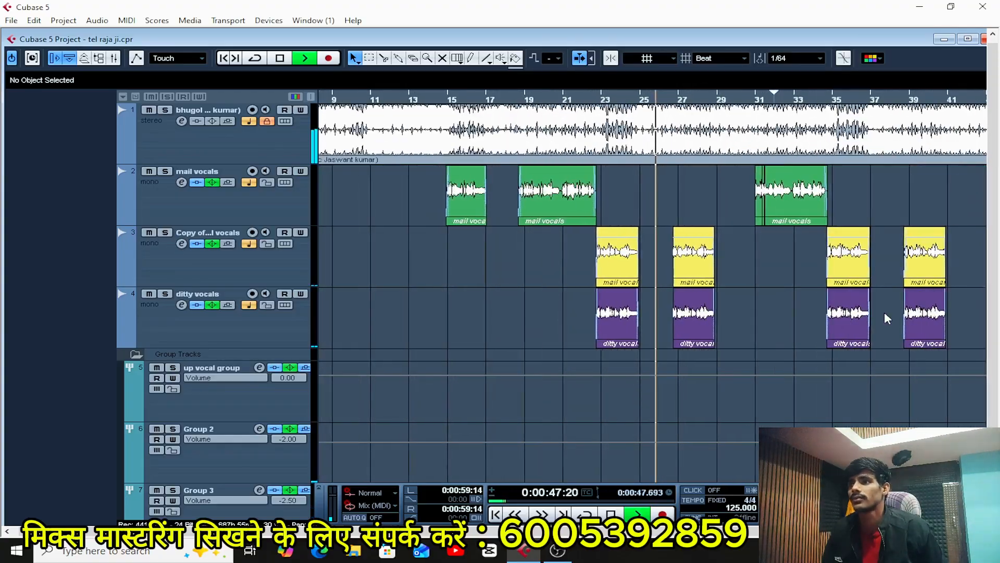
key("h")
key("h")
key("h")
key("h")
key("h")
key("h")
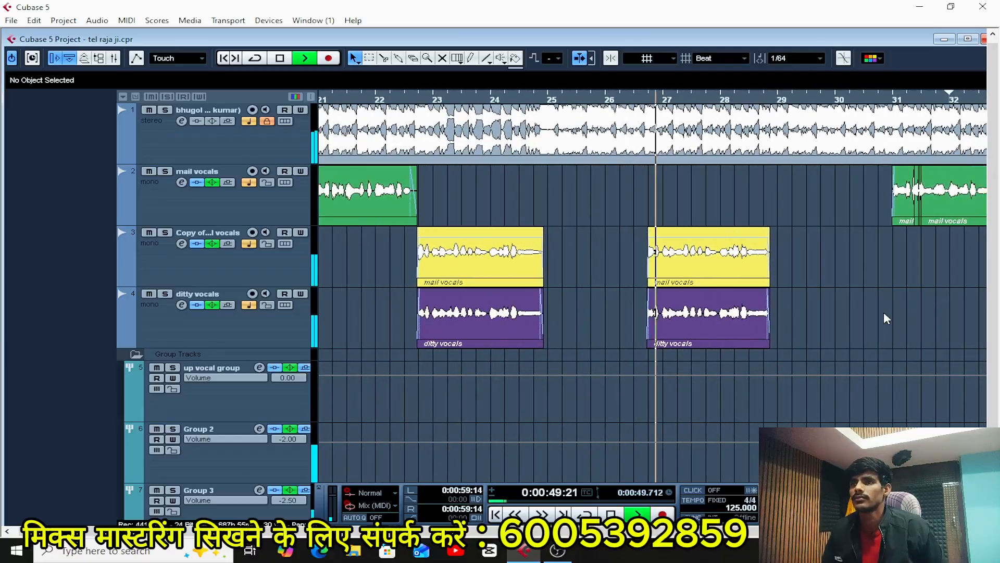
key("g")
key("g")
key("h")
key("h")
key("h")
key("h")
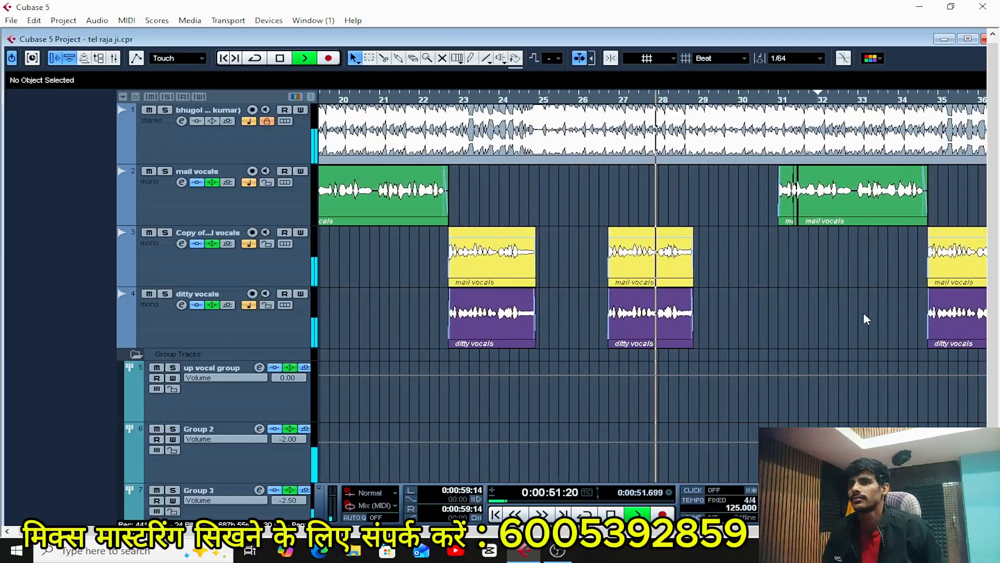
key("space")
key("g")
key("g")
key("g")
key("g")
key("g")
key("g")
key("g")
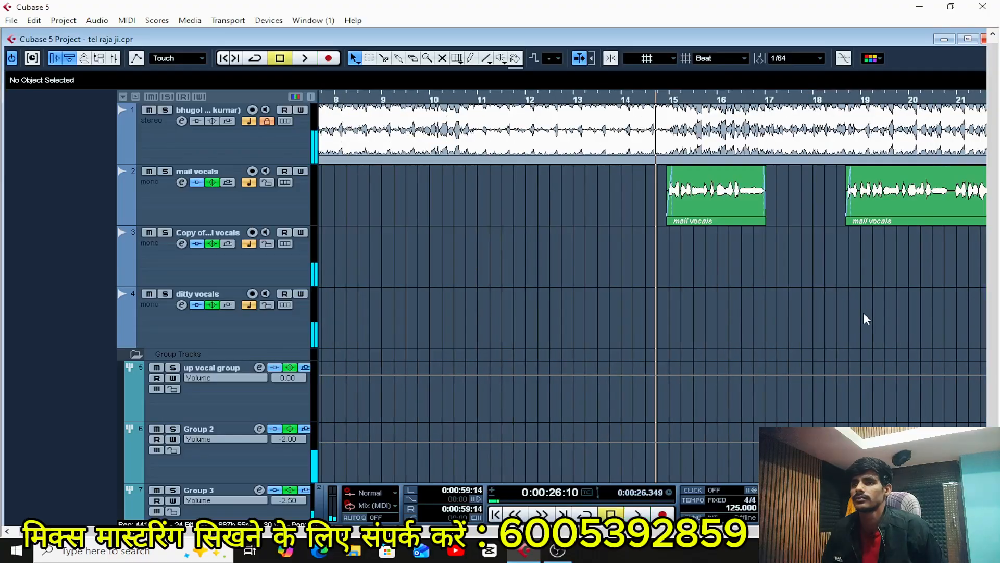
key("h")
key("h")
key("h")
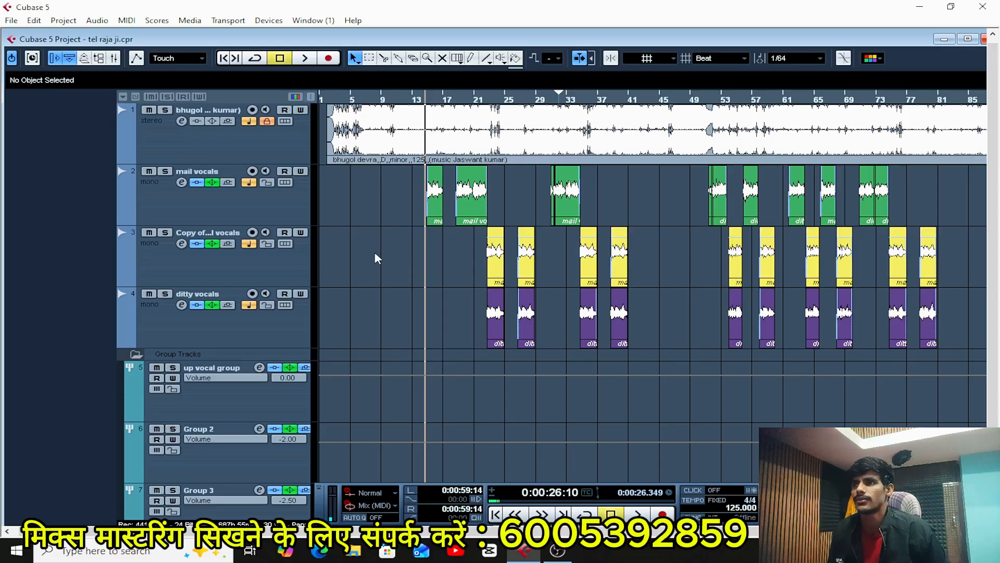
Open the channel settings of the mail vocals track and examine its AutoTuneVST insert, including key, scale and retune speed.
left_click(281, 206)
key("alt+i")
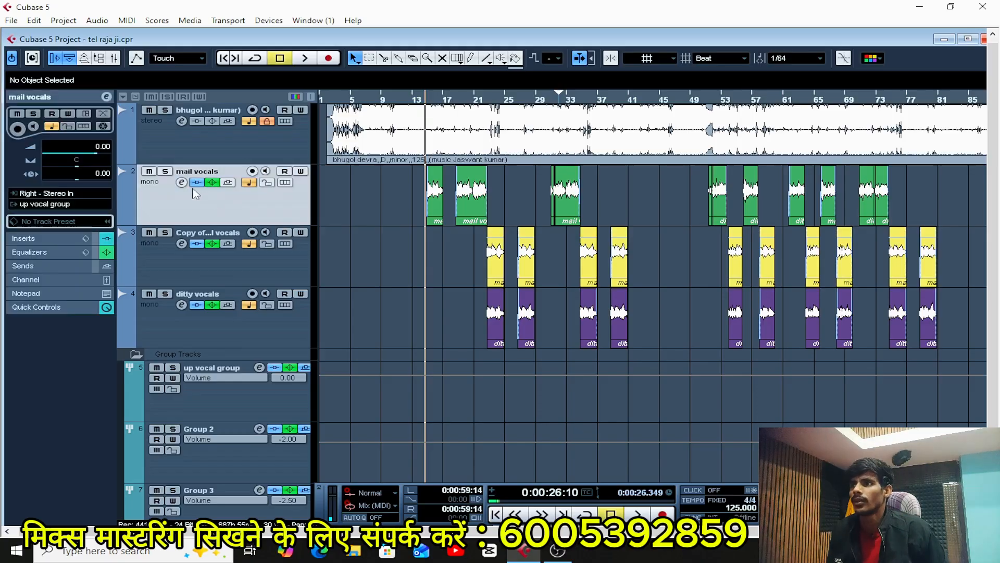
left_click(181, 183)
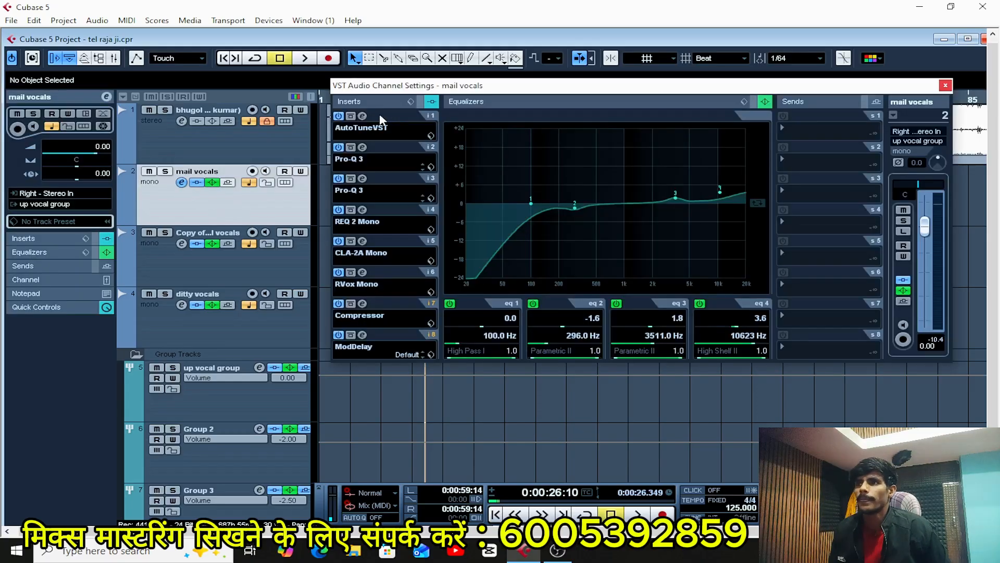
left_click(363, 116)
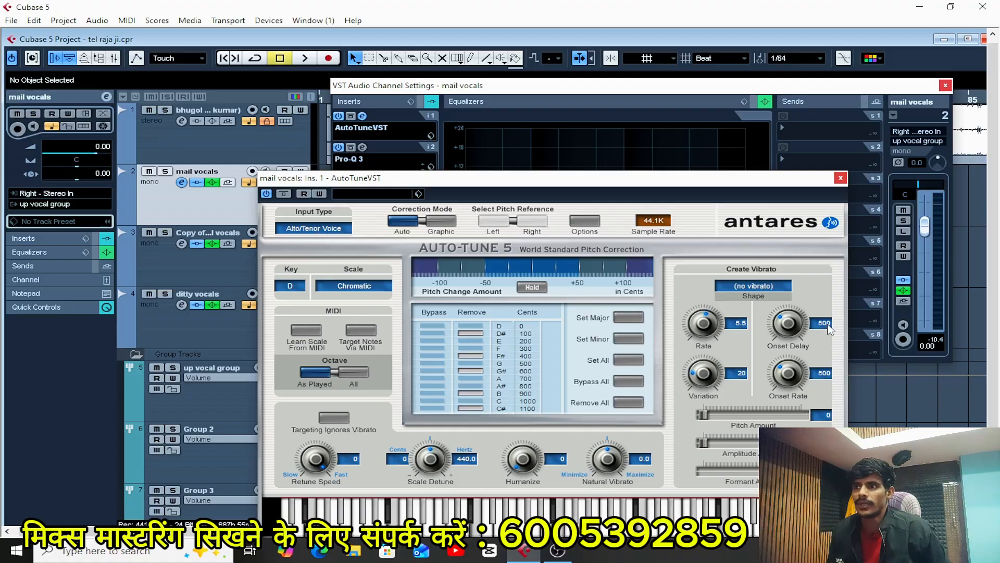
left_click(840, 177)
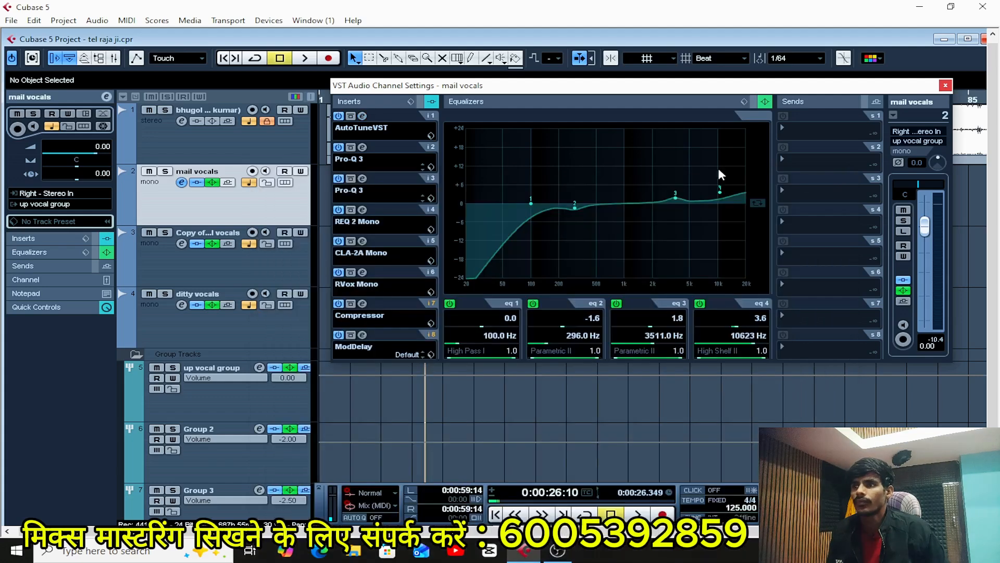
Examine the filter and notch bands in the two Pro-Q 3 inserts on the mail vocals channel.
left_click(363, 147)
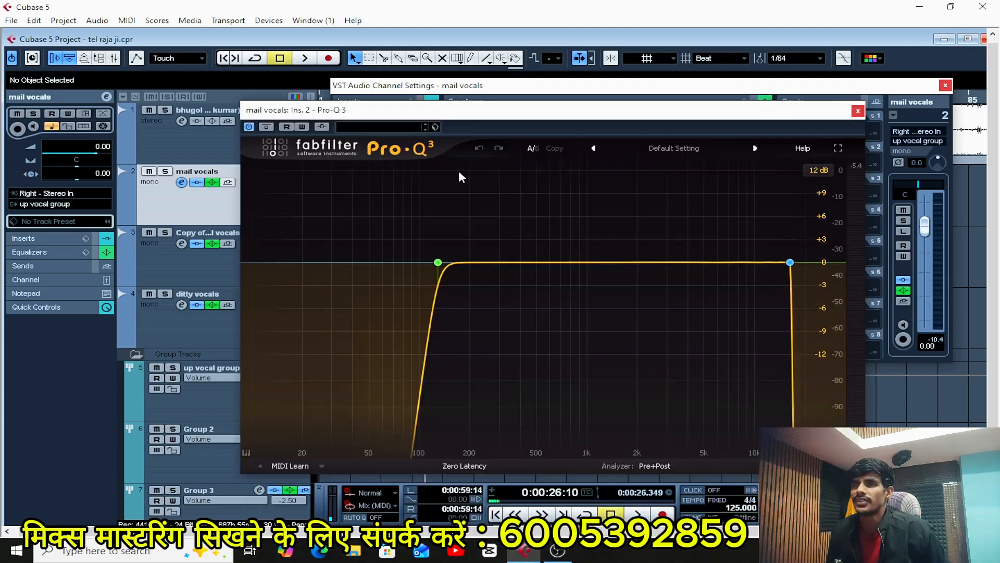
left_click(857, 111)
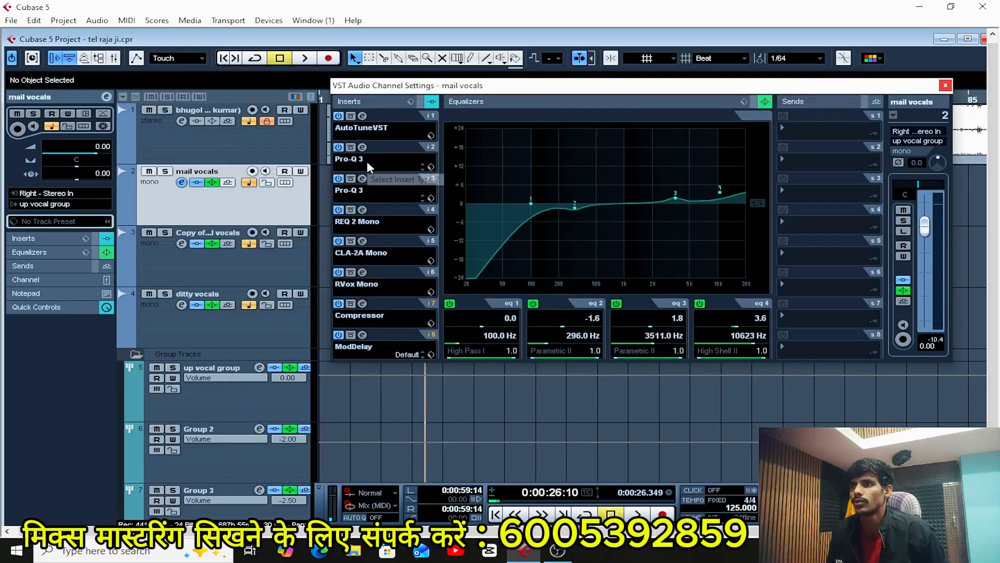
left_click(363, 178)
mouse_move(755, 268)
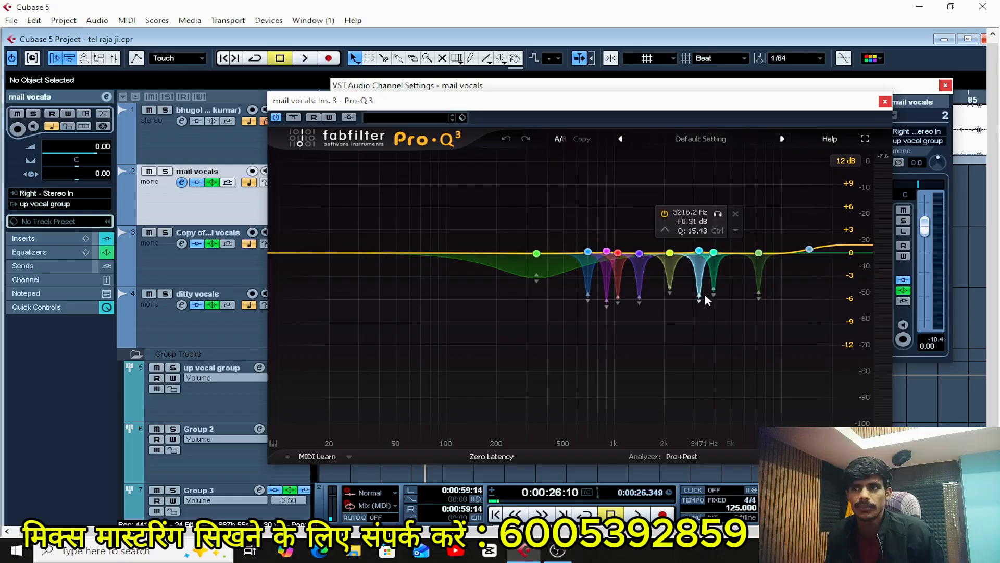
left_click(797, 252)
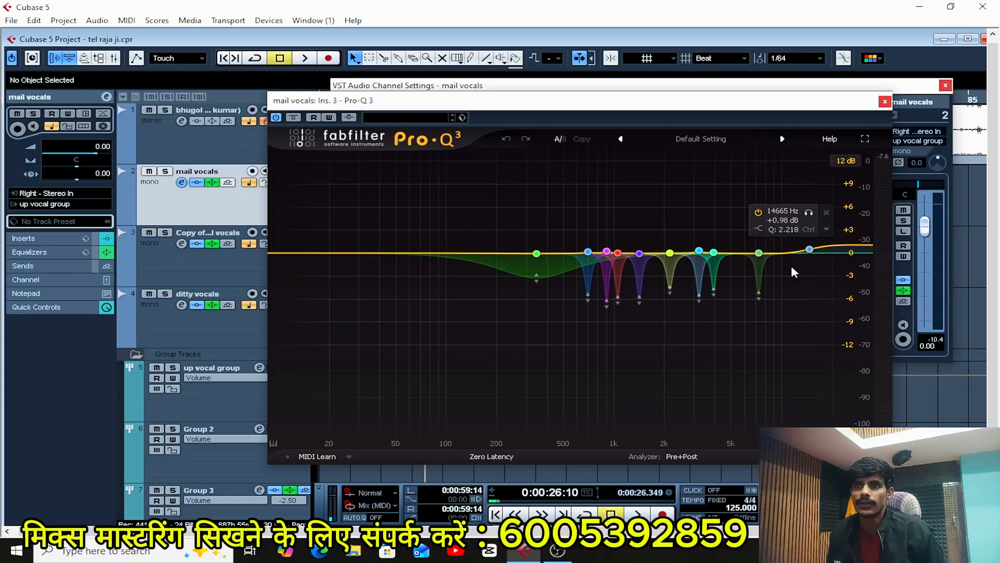
left_click(885, 102)
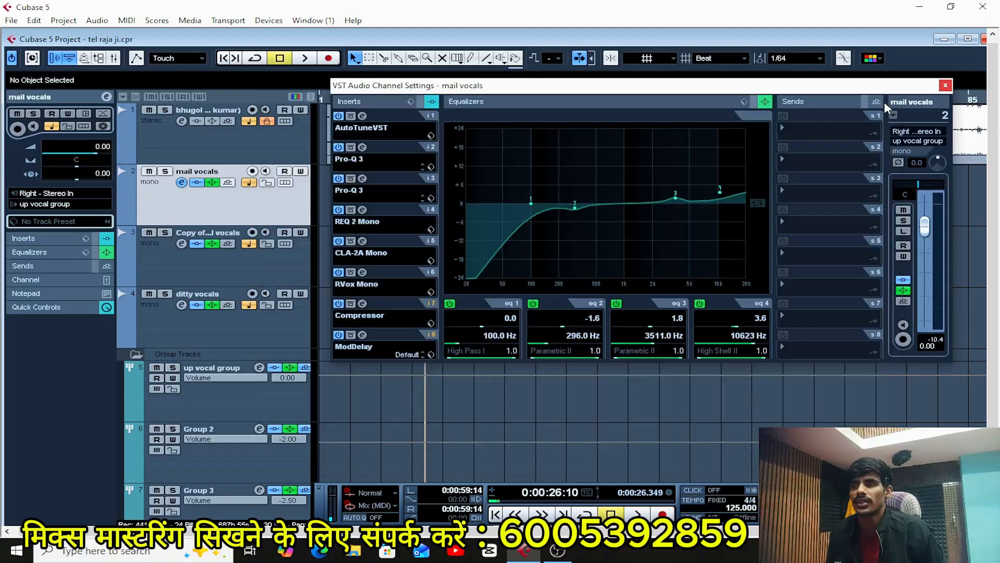
Examine the REQ 2 Mono equalizer and CLA-2A Mono compressor settings on the mail vocals channel.
left_click(362, 210)
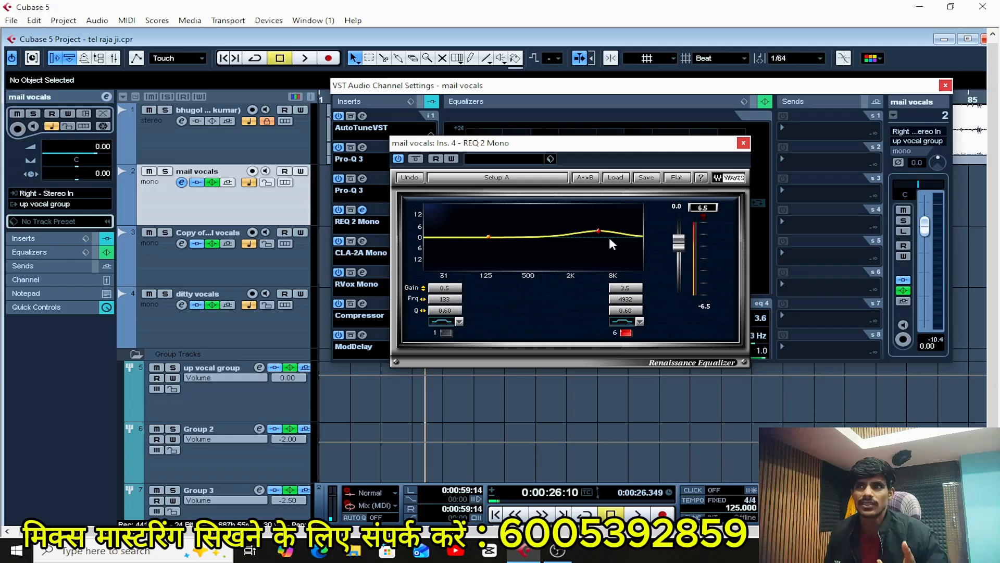
left_click(743, 142)
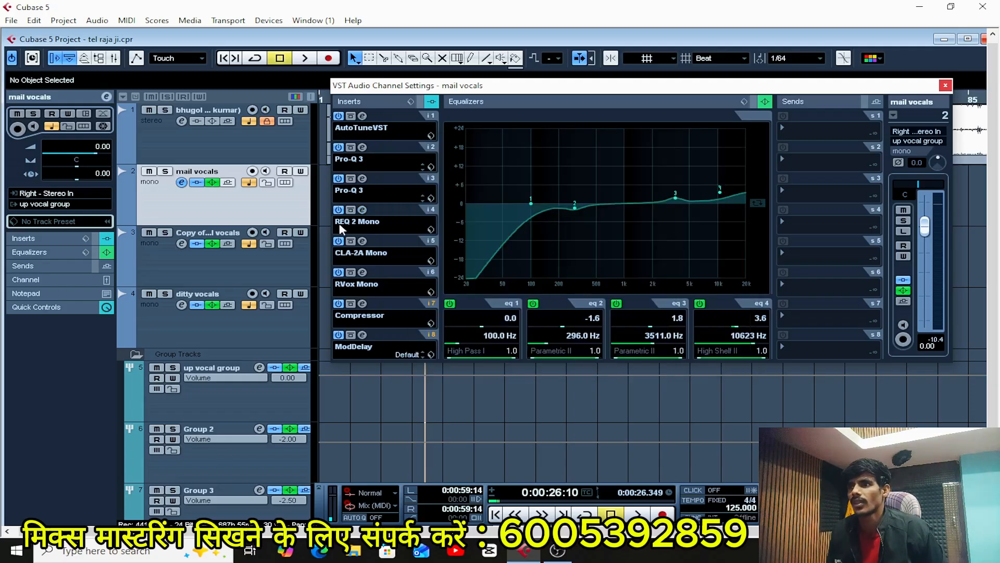
left_click(362, 241)
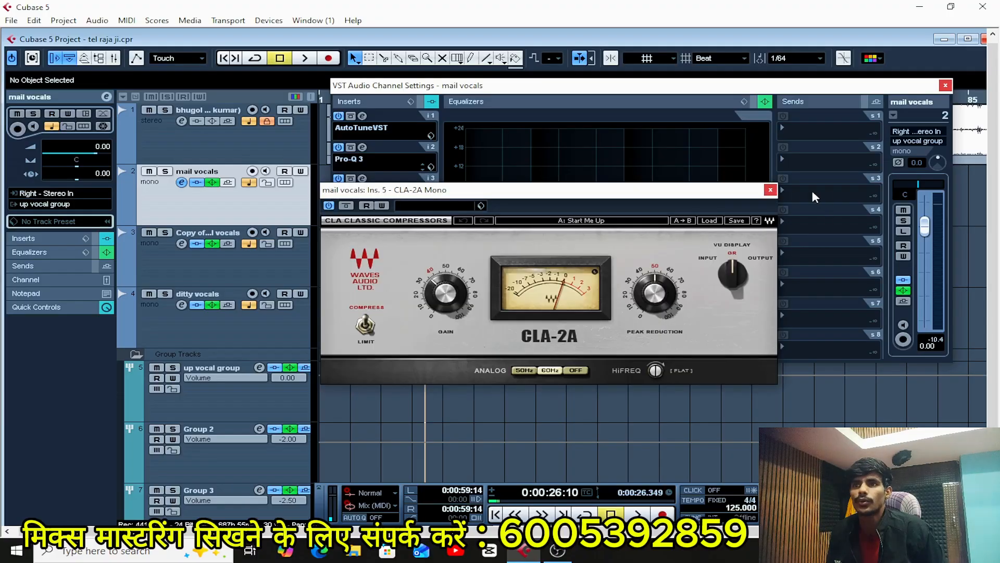
left_click(770, 190)
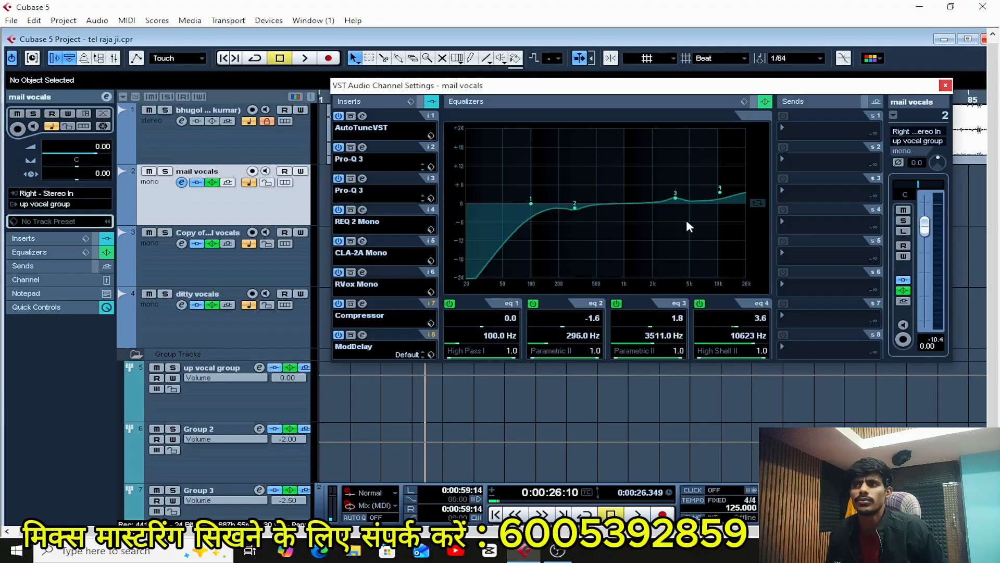
Examine the RVox Mono and Compressor insert settings on the mail vocals channel.
left_click(363, 271)
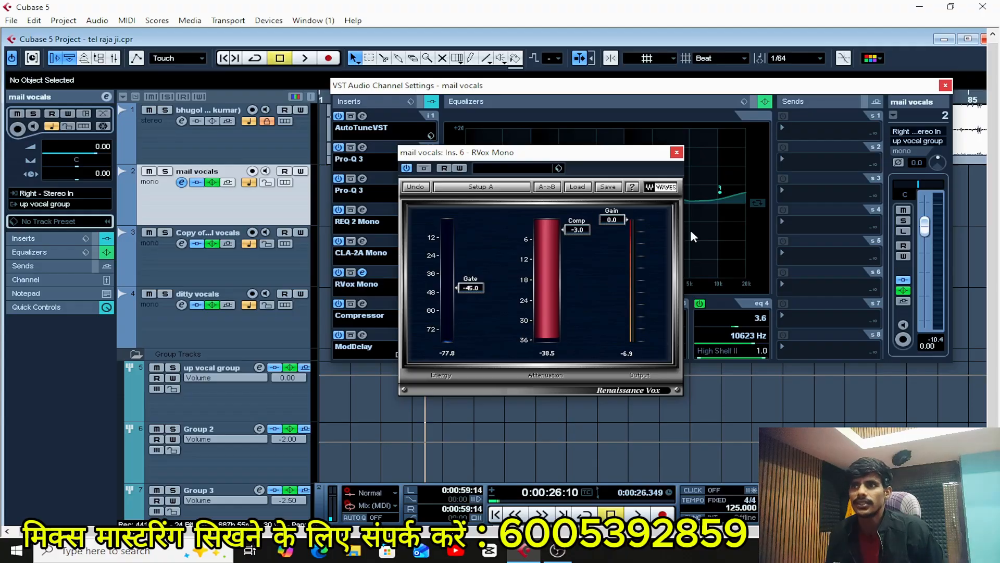
left_click(676, 152)
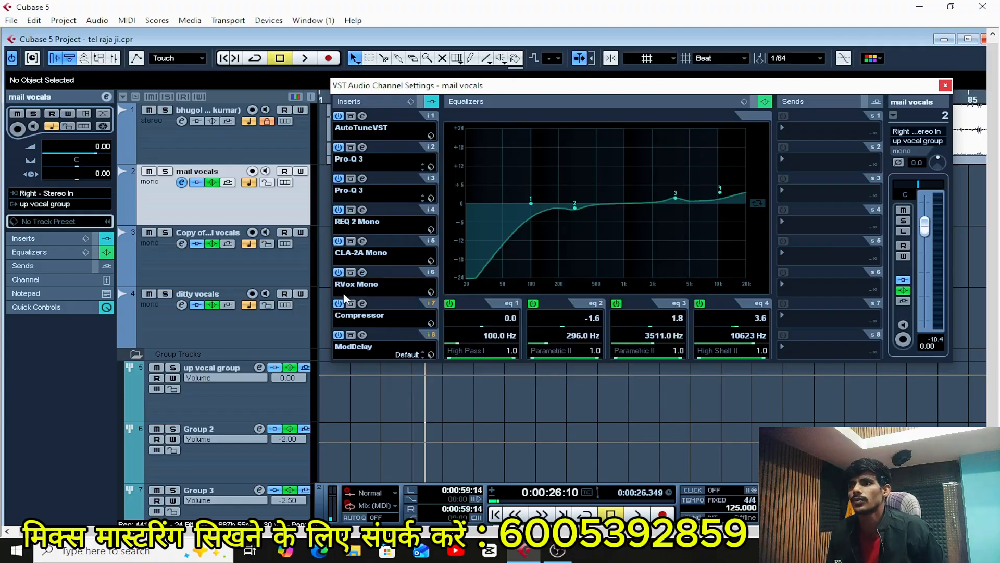
left_click(361, 305)
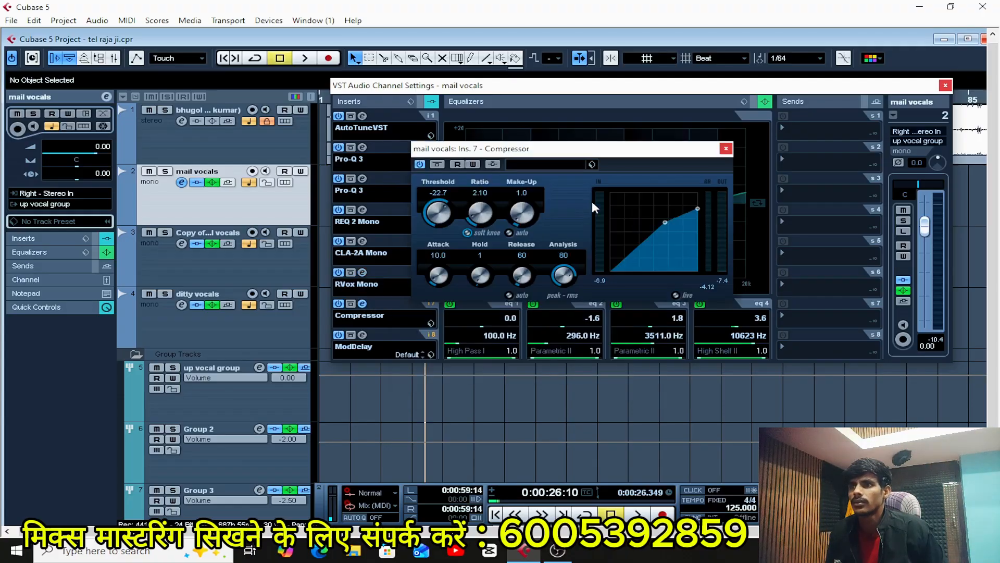
left_click(727, 150)
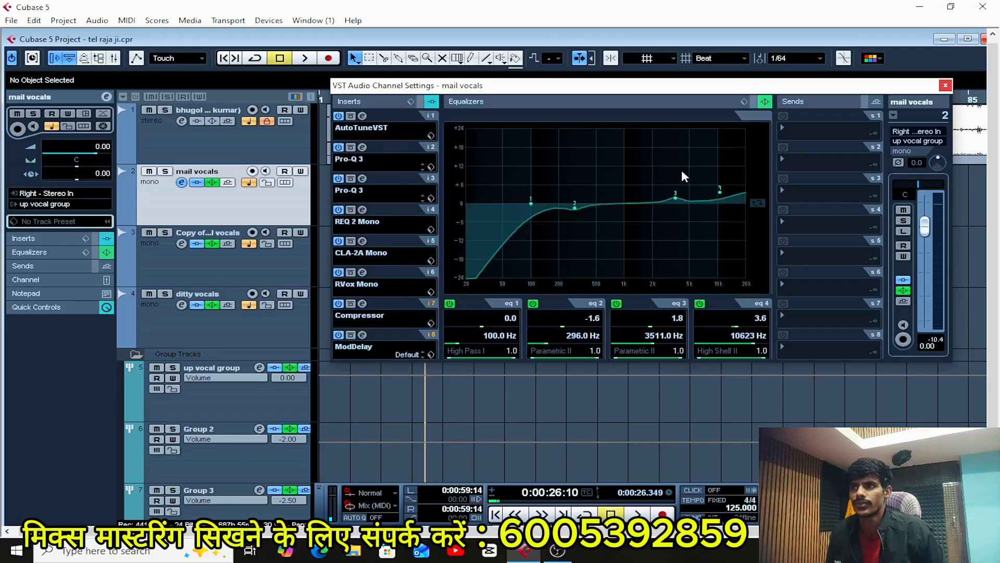
Examine the ModDelay insert on the mail vocals channel and close the channel settings.
left_click(362, 335)
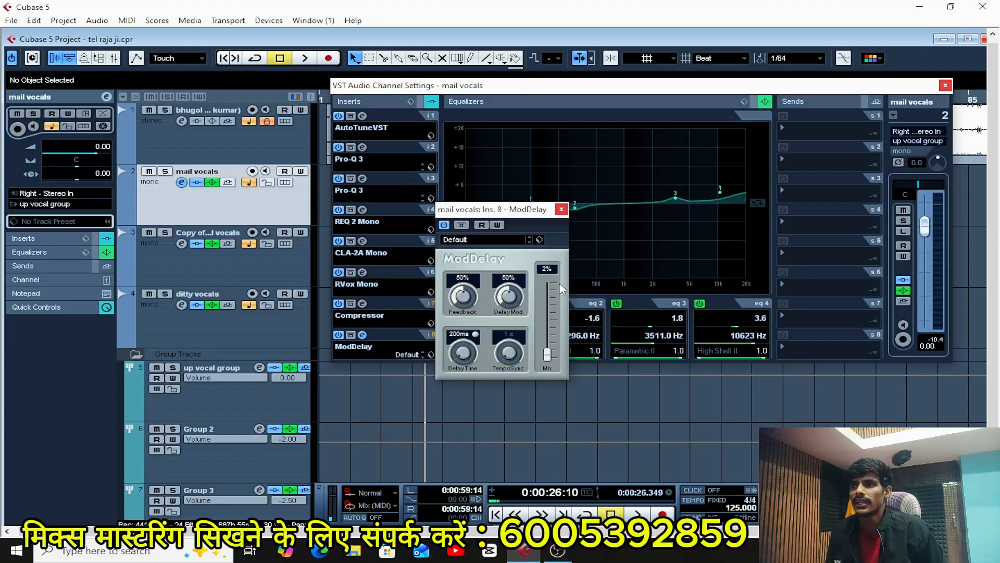
left_click(561, 209)
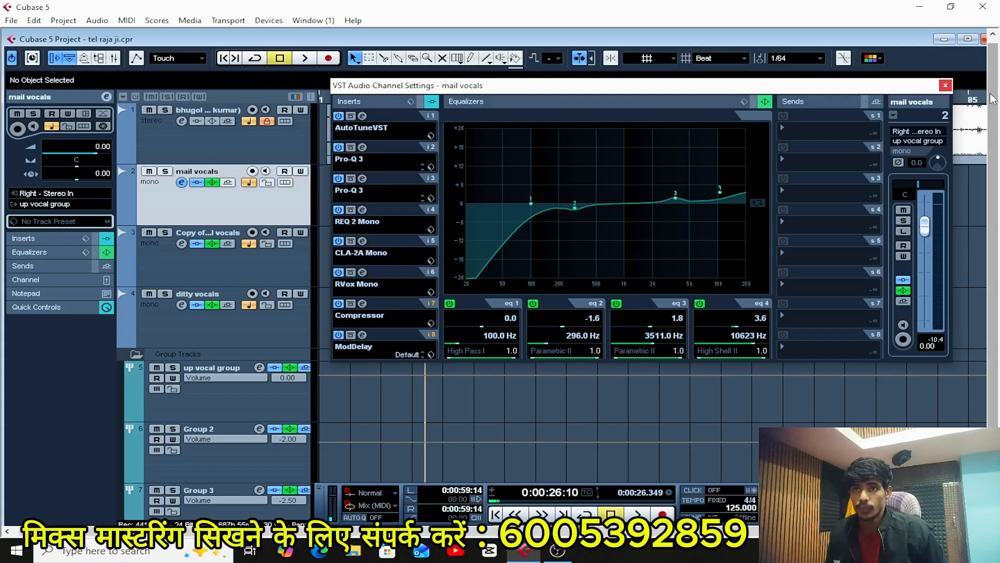
left_click(946, 84)
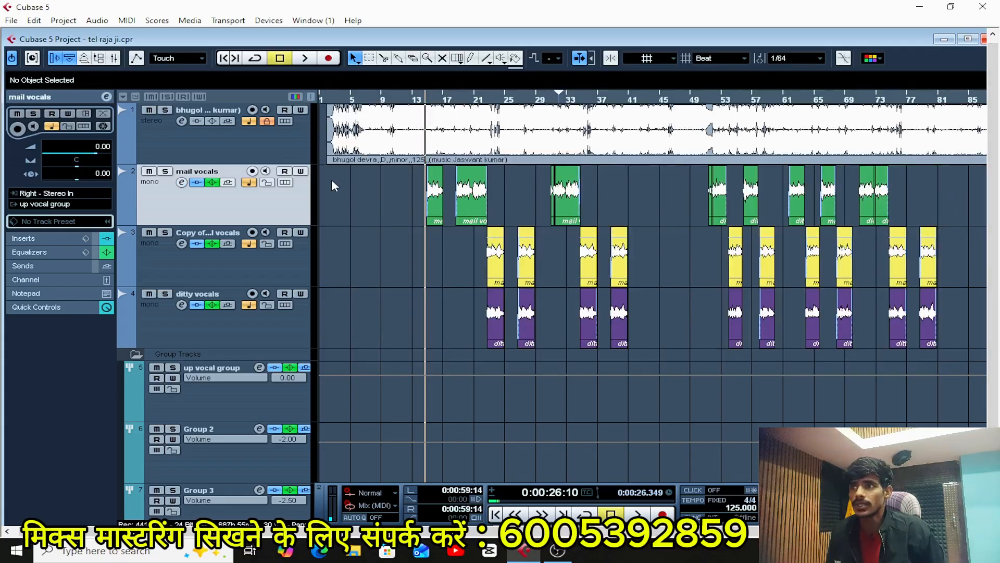
Check the insert chain and equalizer in the Copy of mail vocals channel settings, and close them.
left_click(248, 264)
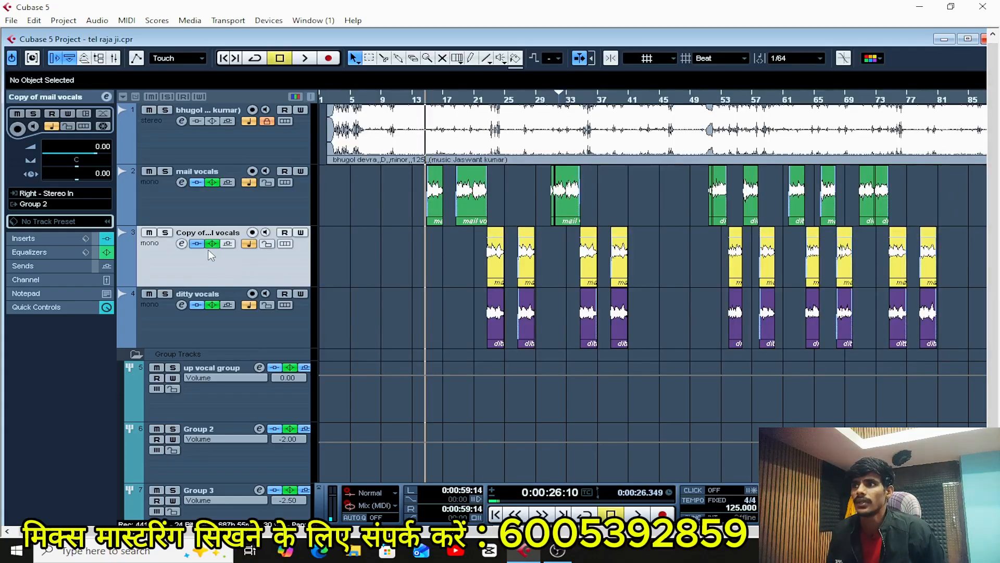
left_click(182, 244)
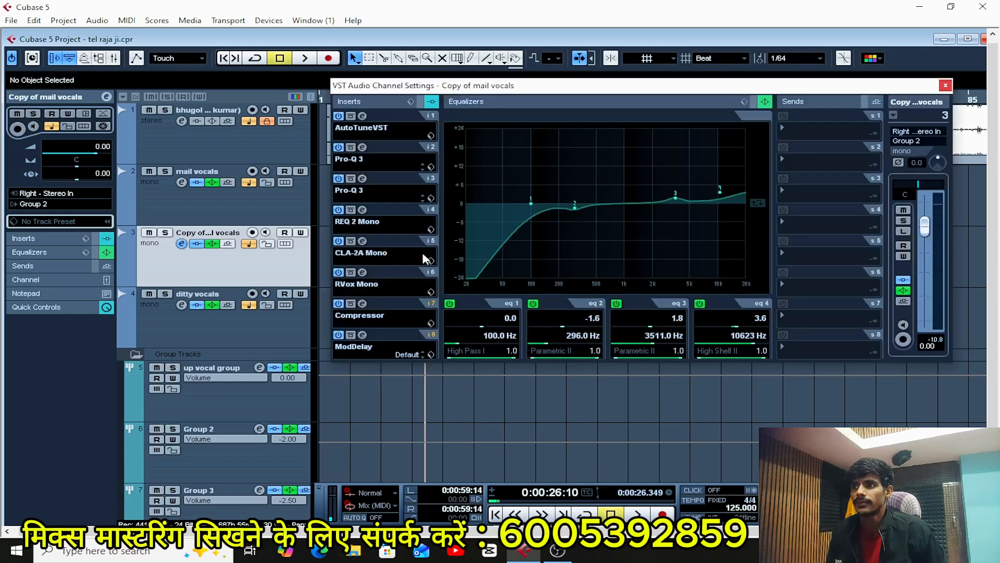
left_click(945, 86)
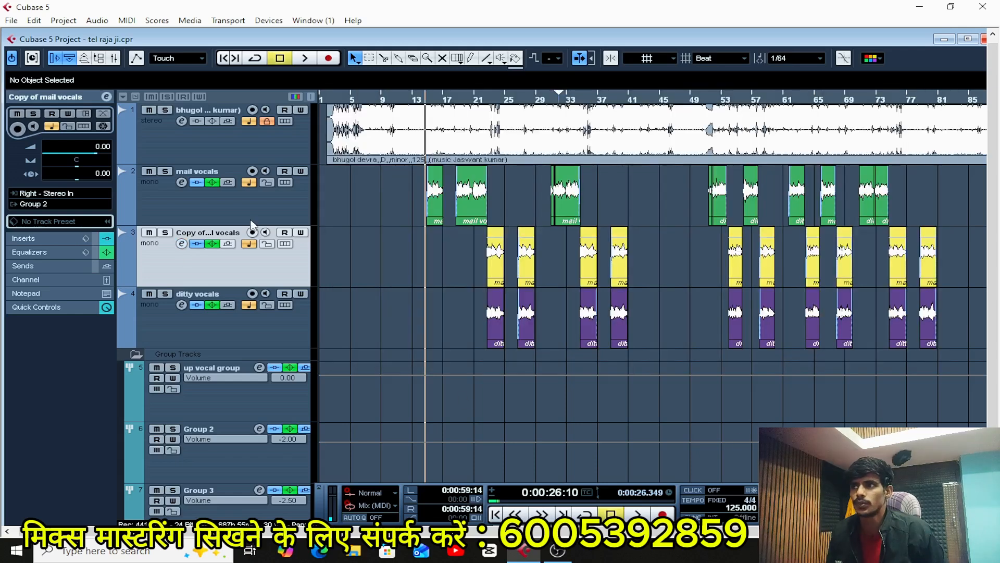
Rename the Copy of mail vocals track as "left vocal".
double_click(230, 232)
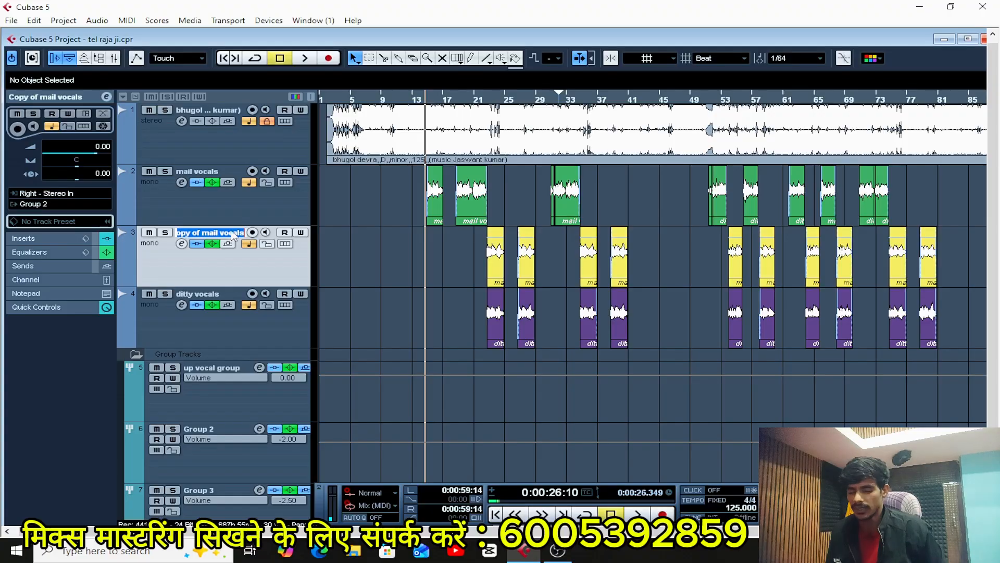
key("BackSpace")
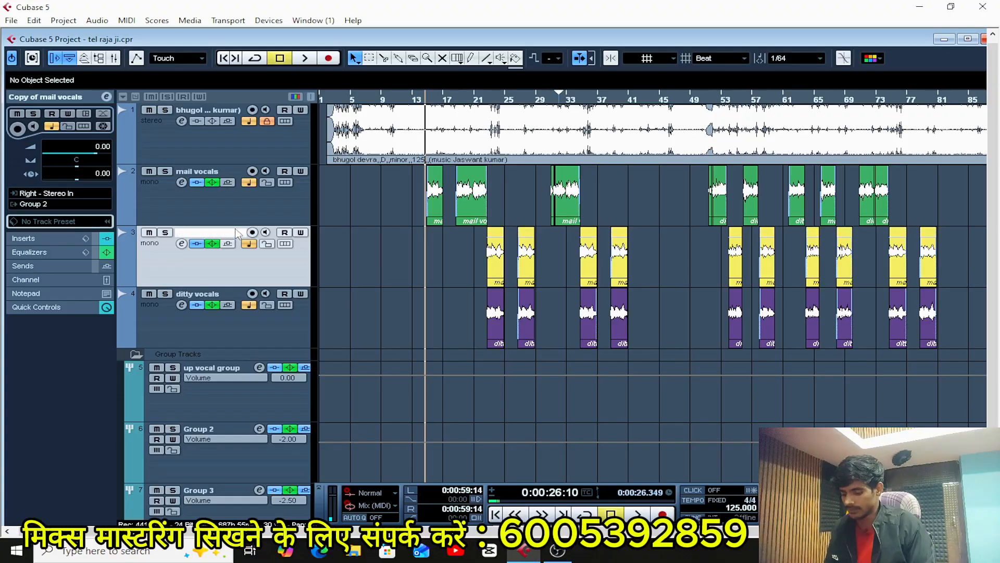
type("lefy")
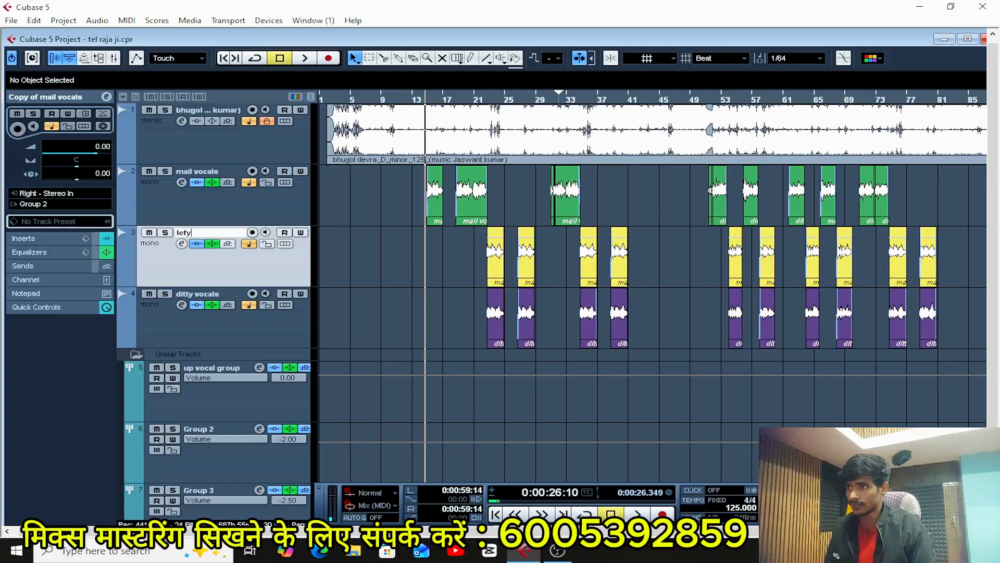
key("BackSpace")
type("t")
key("Return")
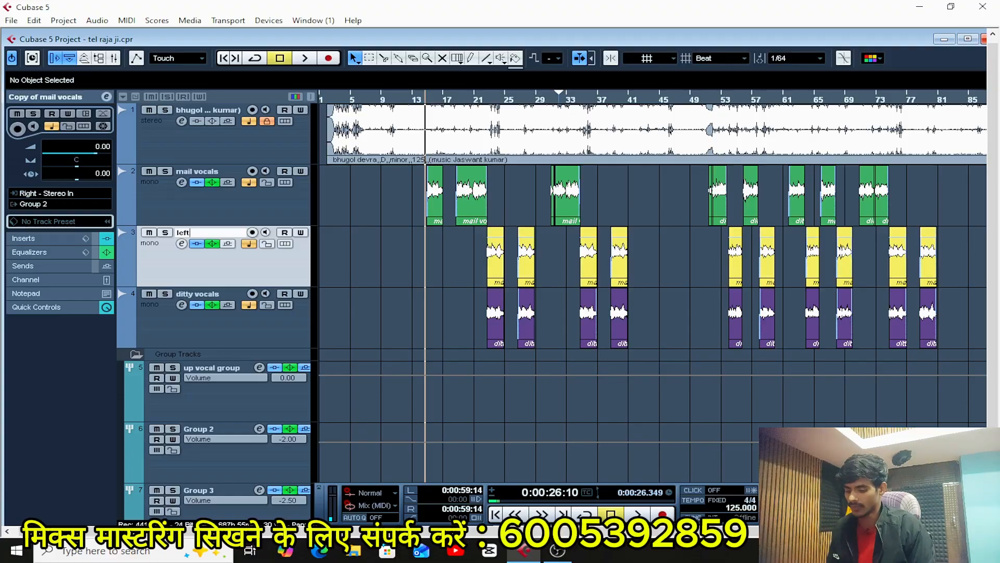
type("vocal")
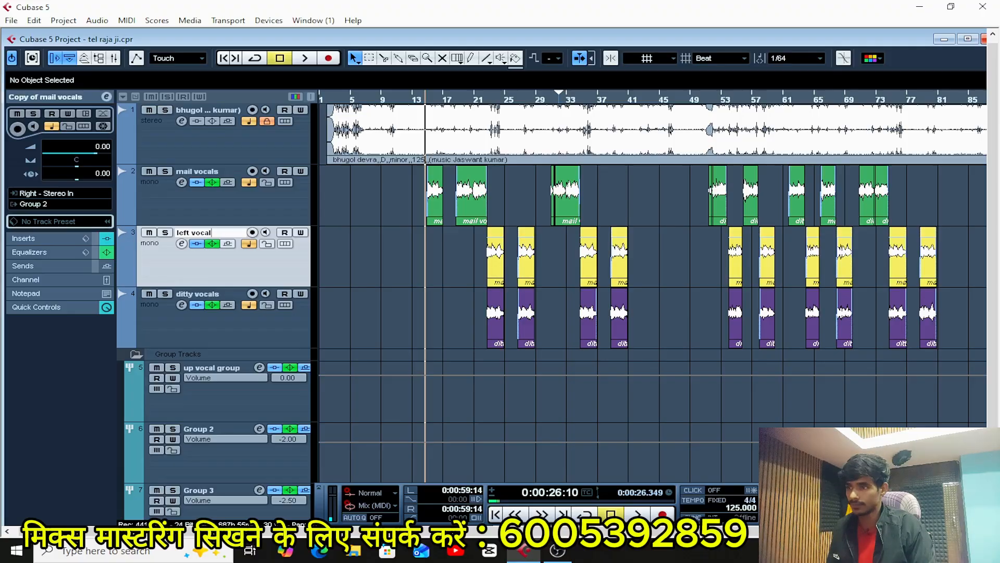
key("Return")
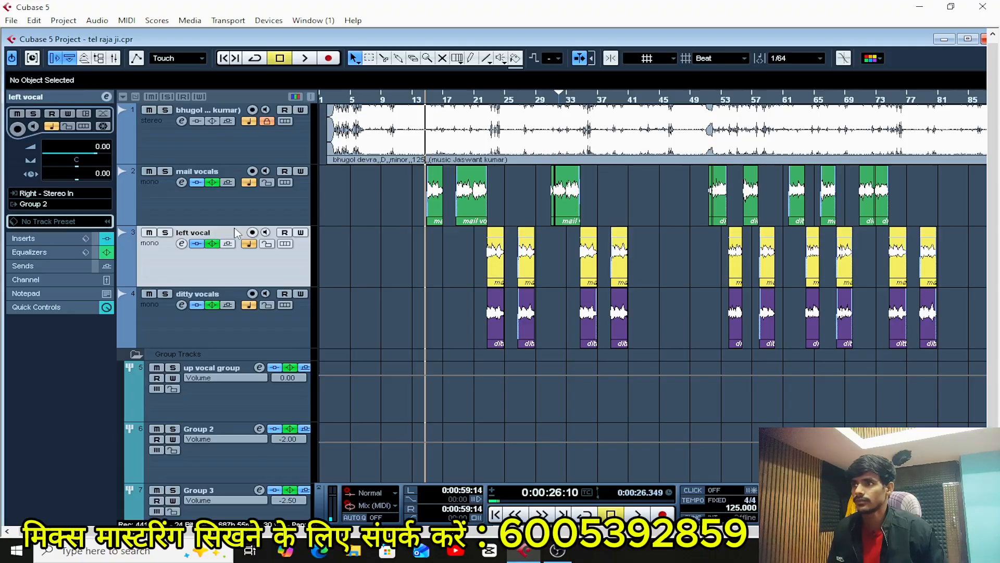
Rename the ditty vocals track as "right vocal".
double_click(225, 301)
key("BackSpace")
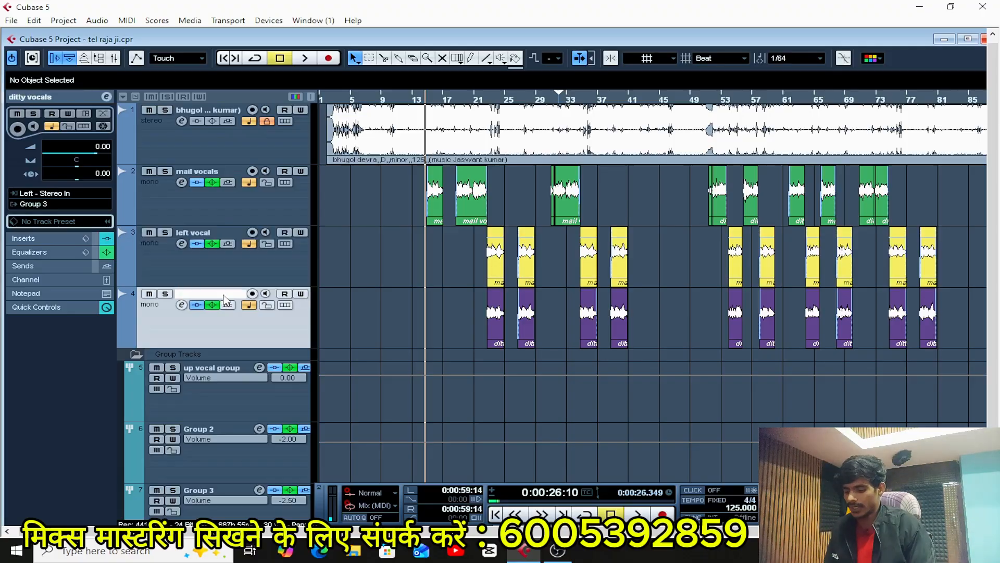
type("ri")
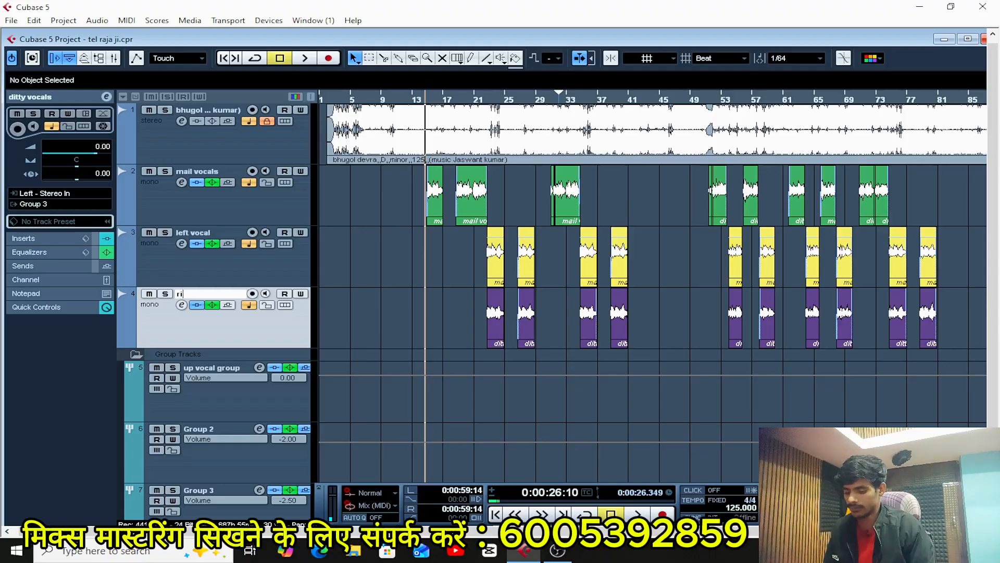
type("ght vocal")
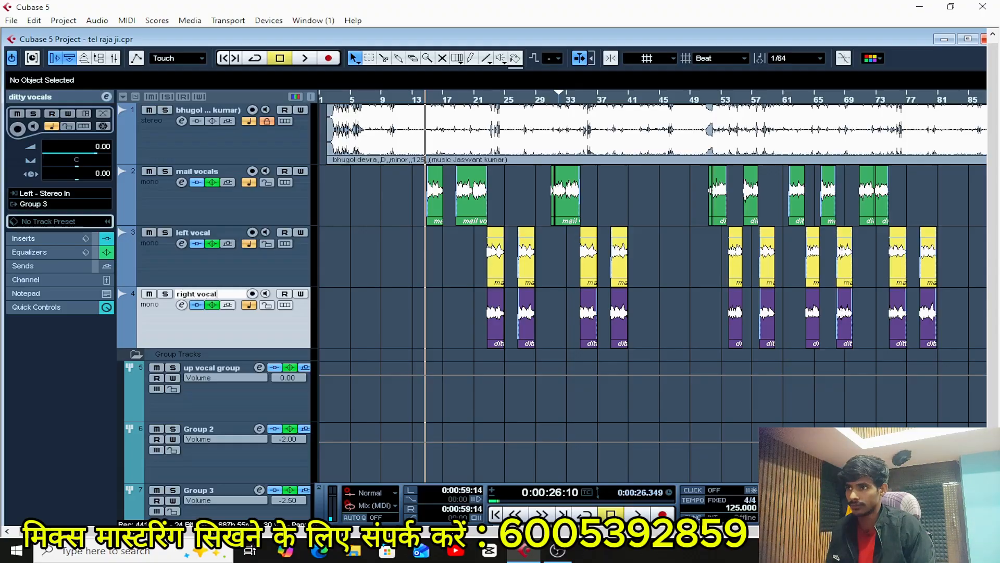
key("Return")
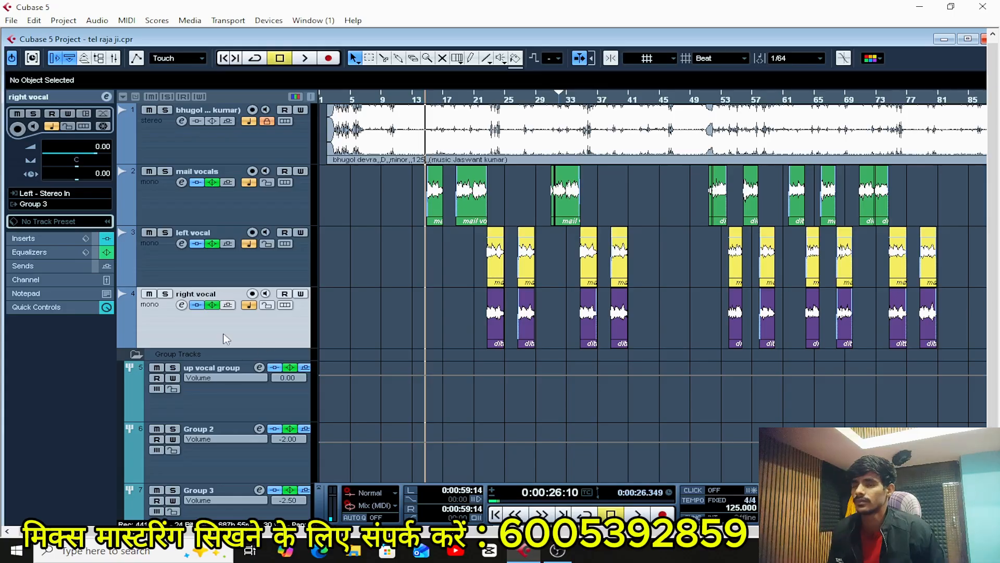
Check the insert chain and equalizer in the right vocal channel settings, and close them.
left_click(231, 270)
left_click(242, 330)
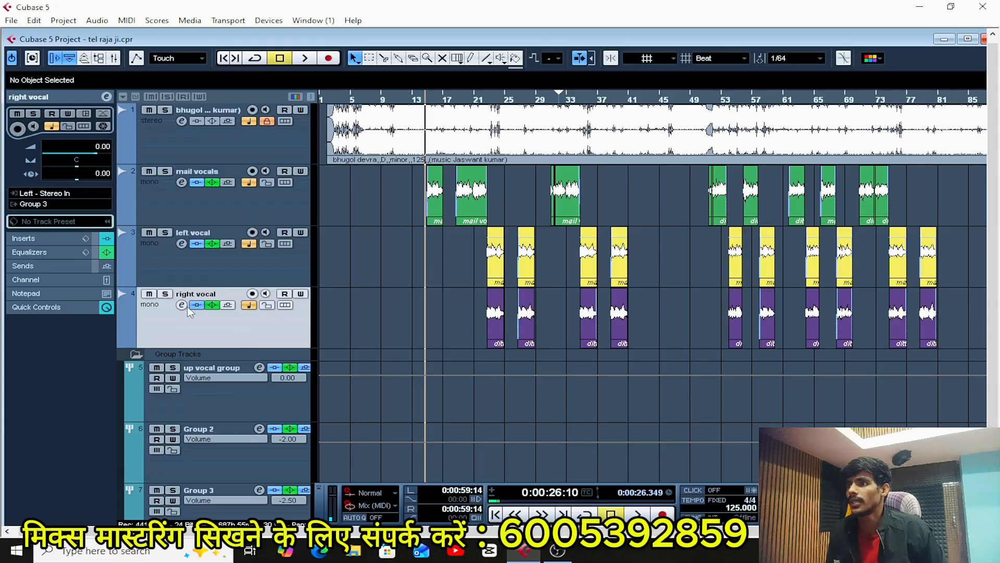
left_click(181, 305)
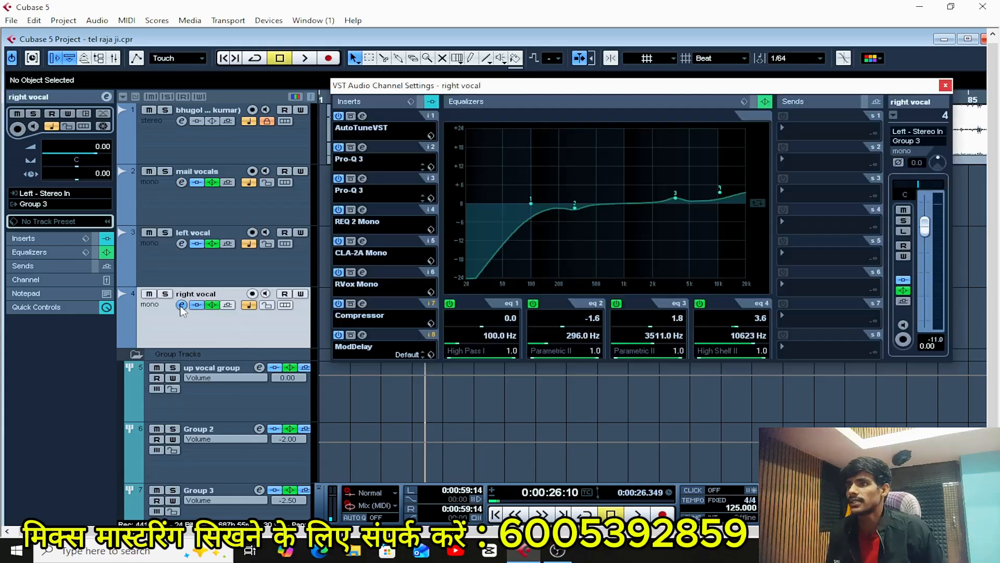
left_click(946, 86)
scroll(771, 357, "down", 3)
scroll(783, 357, "up", 1)
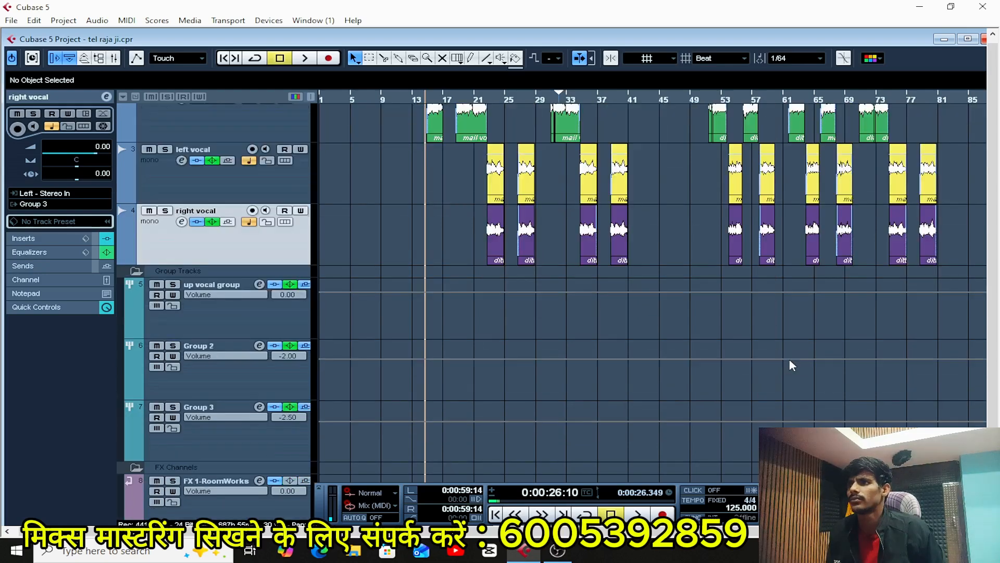
scroll(665, 350, "down", 1)
scroll(667, 349, "up", 4)
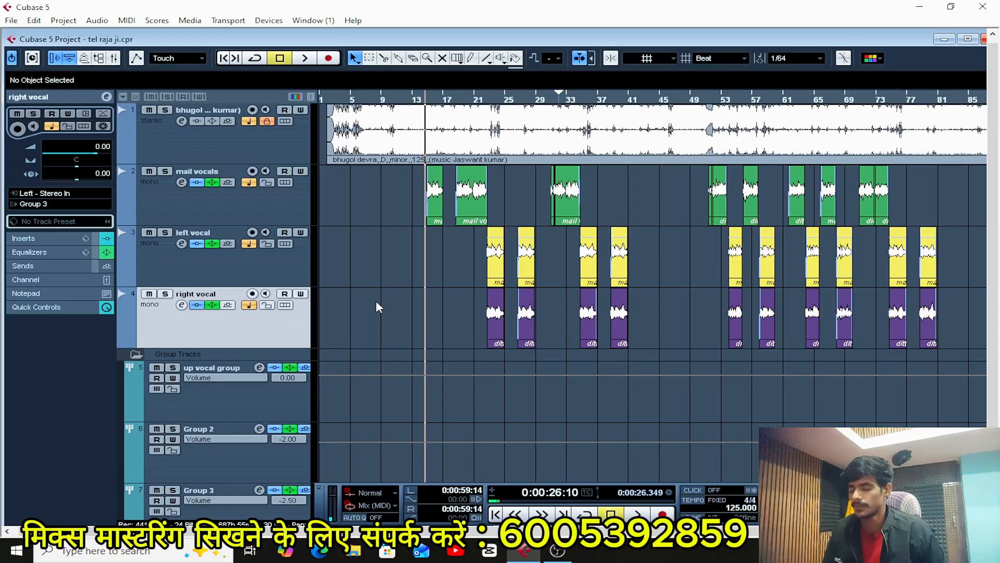
key("g")
key("g")
key("g")
key("g")
key("h")
key("h")
key("h")
key("h")
key("h")
key("h")
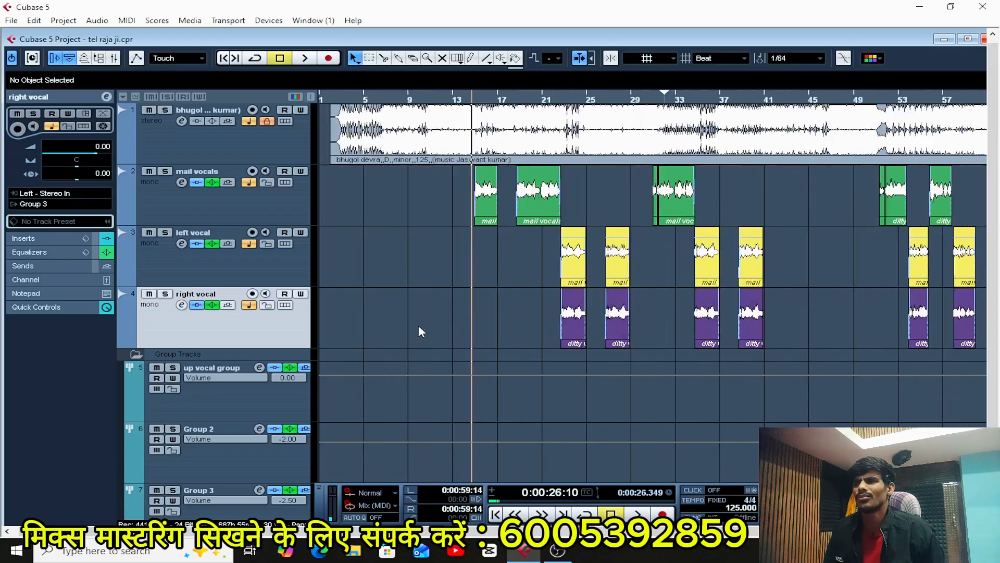
scroll(418, 324, "down", 1)
scroll(418, 324, "up", 1)
key("g")
key("h")
key("h")
Open the up vocal group's channel settings and move the window lower to view its inserts, equalizer and sends.
scroll(447, 321, "down", 2)
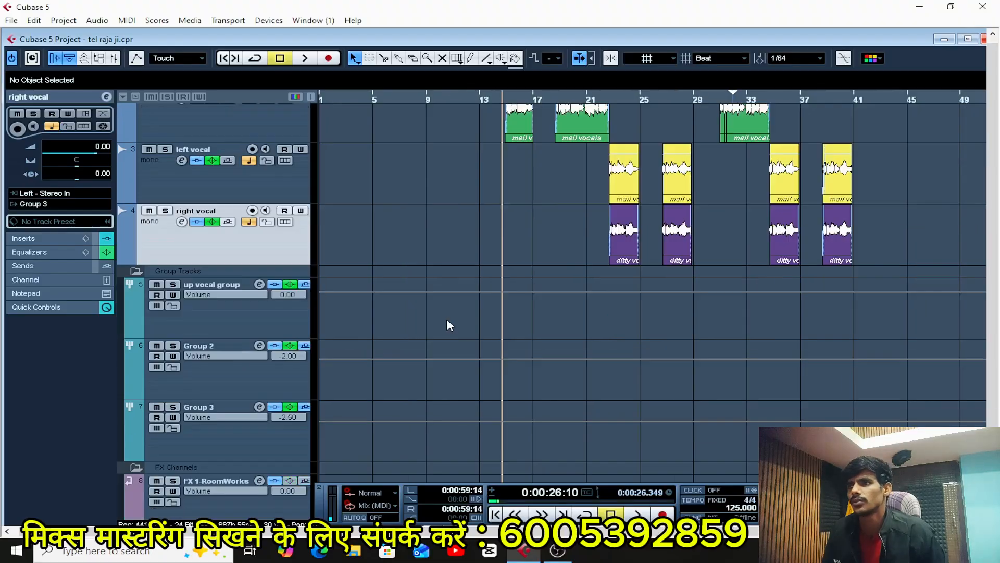
left_click(246, 311)
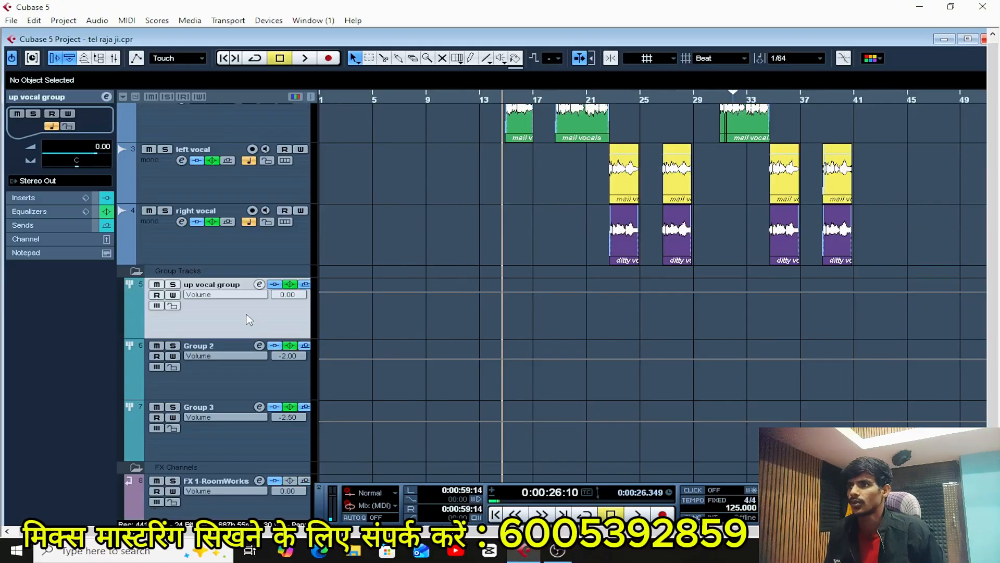
left_click(259, 285)
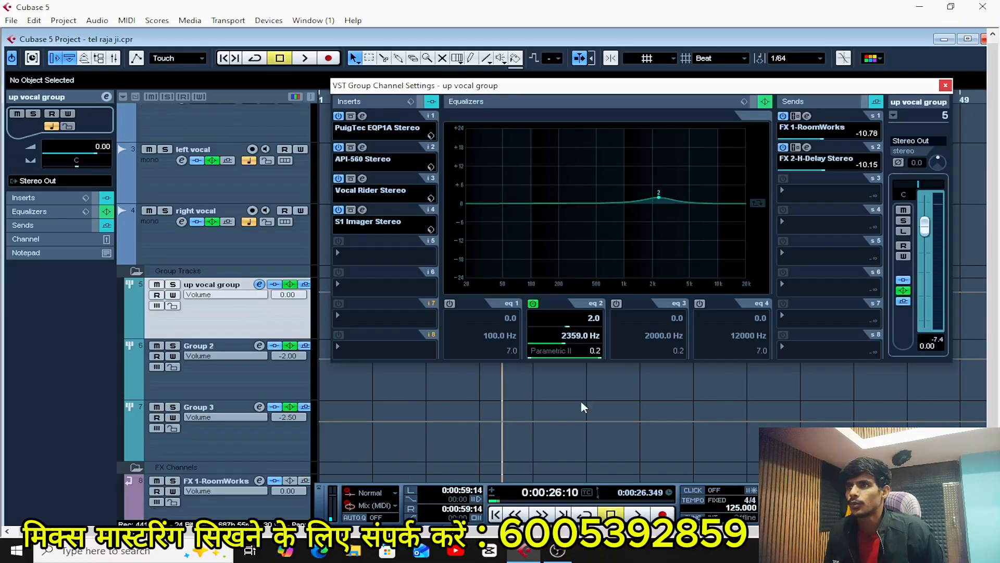
left_click_drag(524, 92, 531, 123)
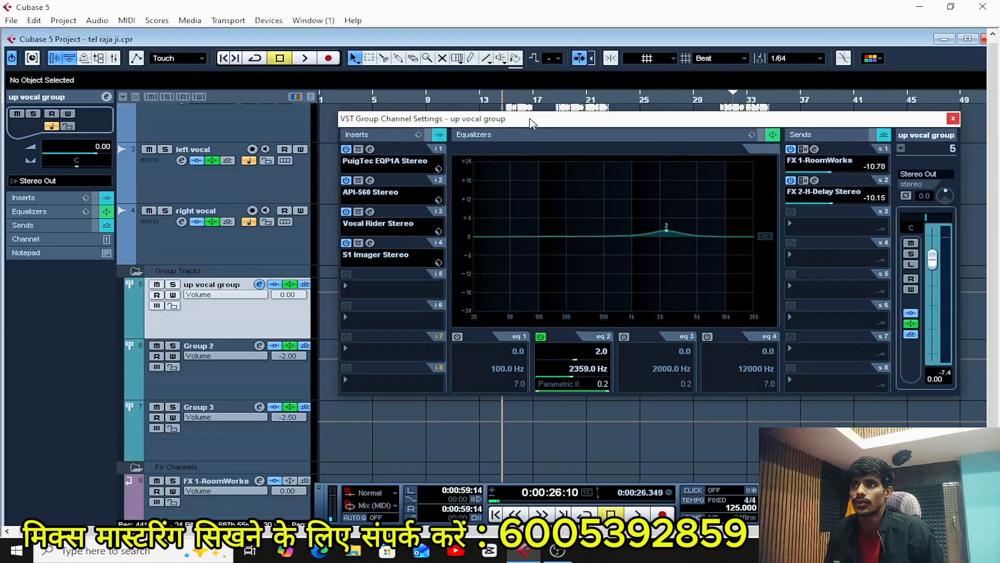
Examine the PuigTec EQP1A Stereo insert on the up vocal group during brief playback, and close the plug-in.
left_click(370, 149)
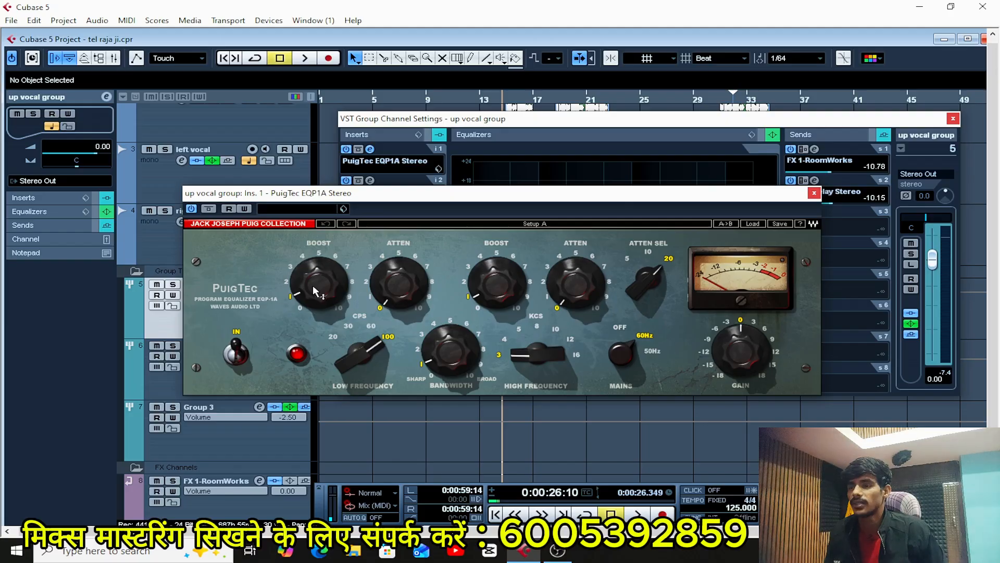
mouse_move(315, 290)
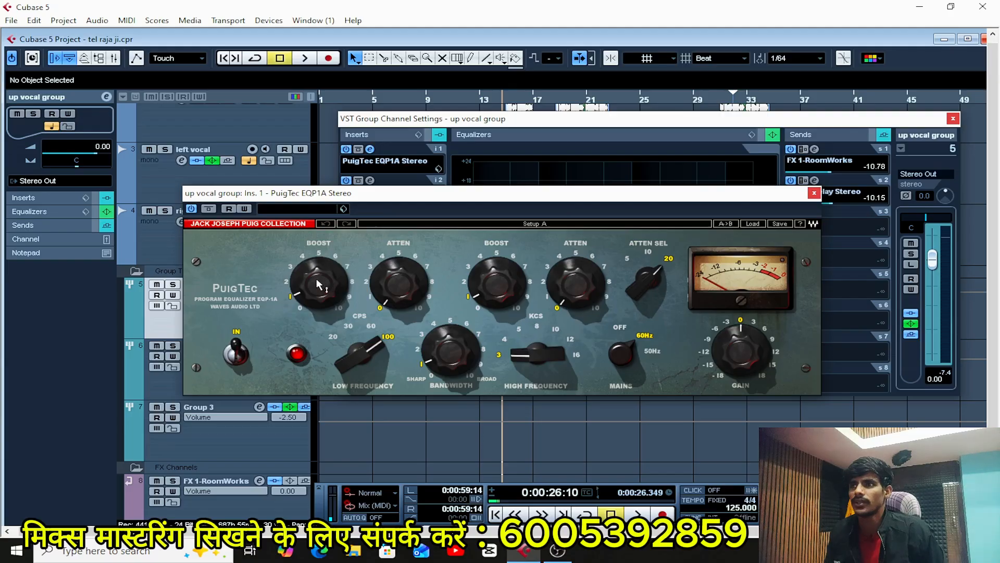
mouse_move(509, 285)
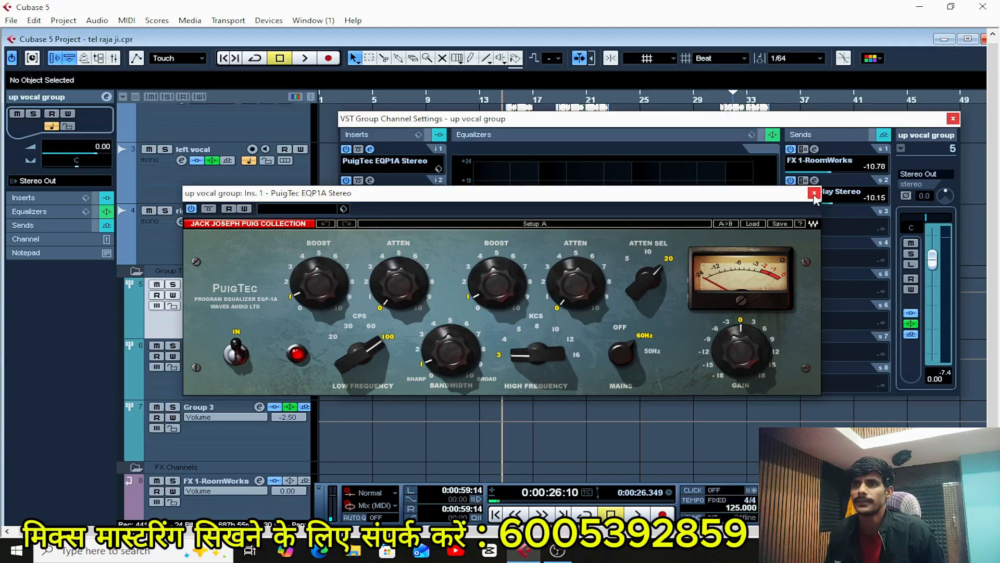
key("space")
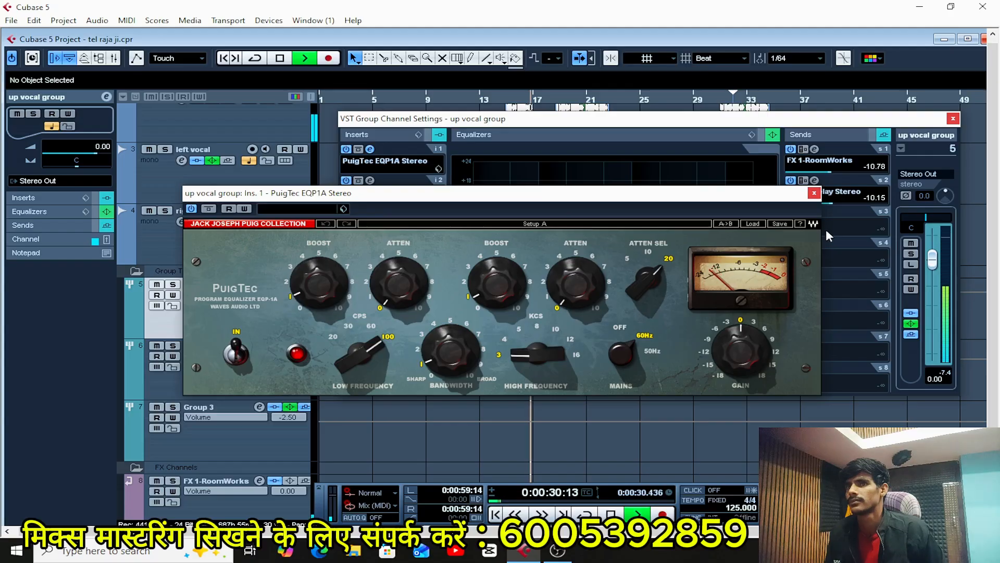
key("space")
left_click(814, 193)
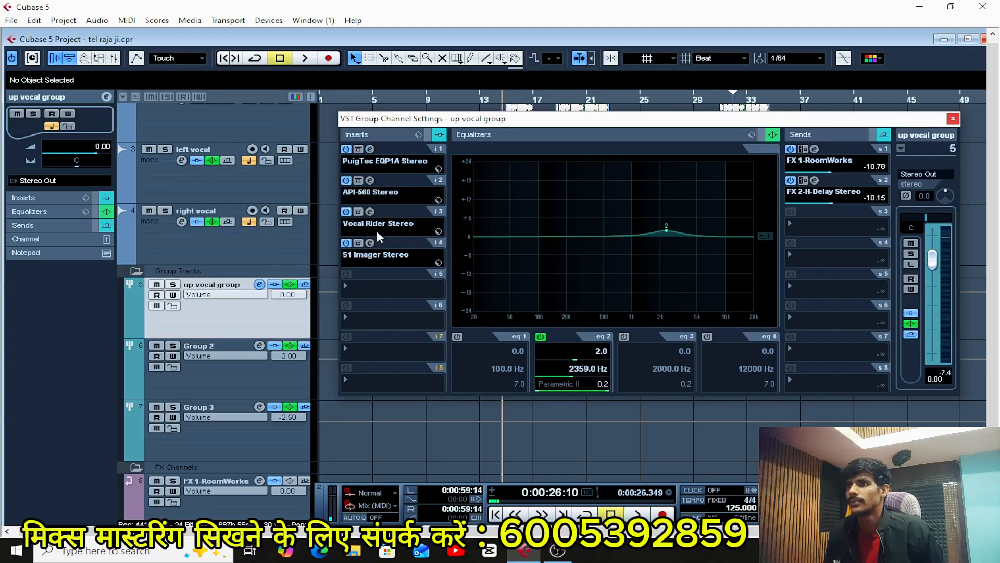
Examine the Vocal Rider Stereo insert on the up vocal group during brief playback, and close the plug-in.
left_click(370, 212)
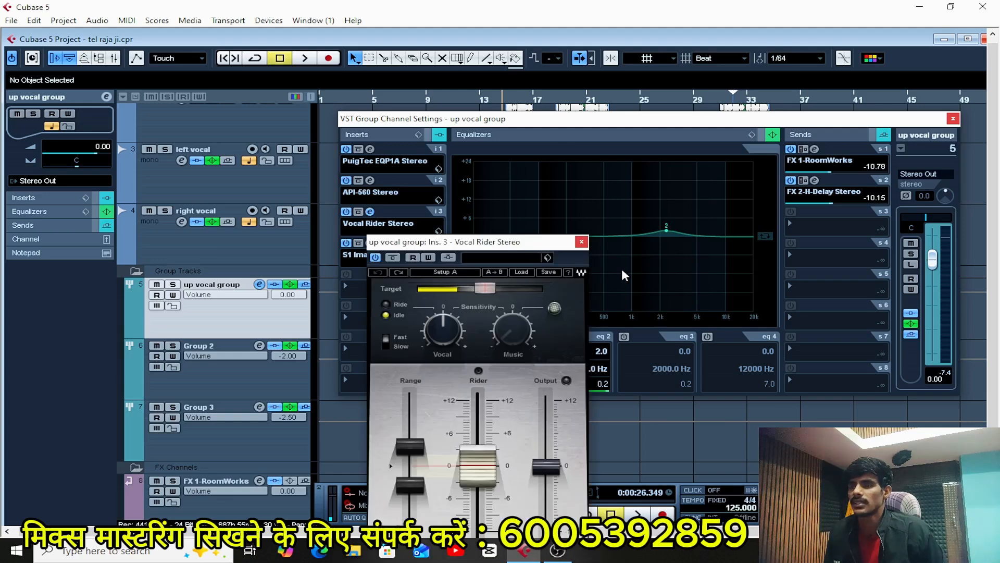
key("space")
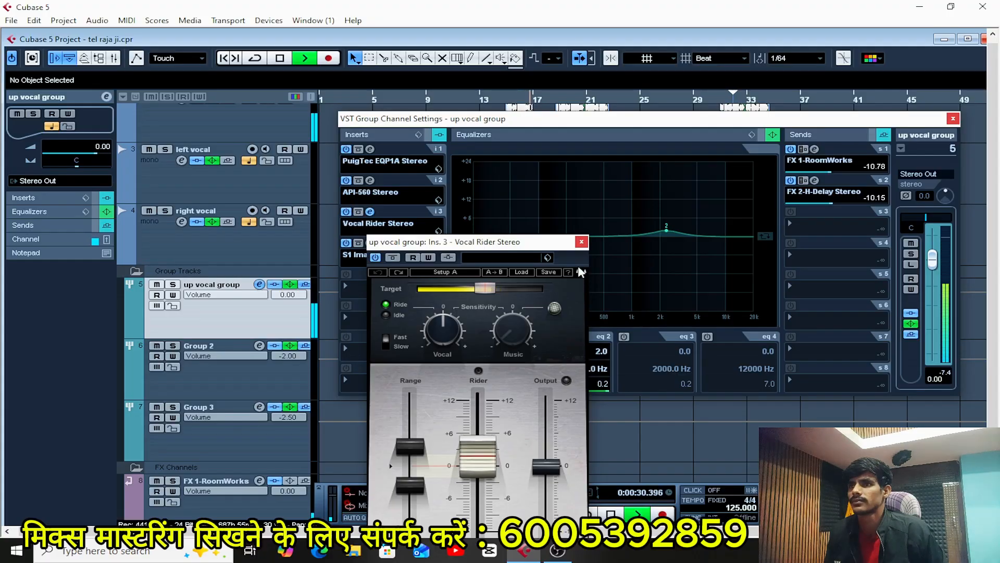
key("space")
left_click(582, 242)
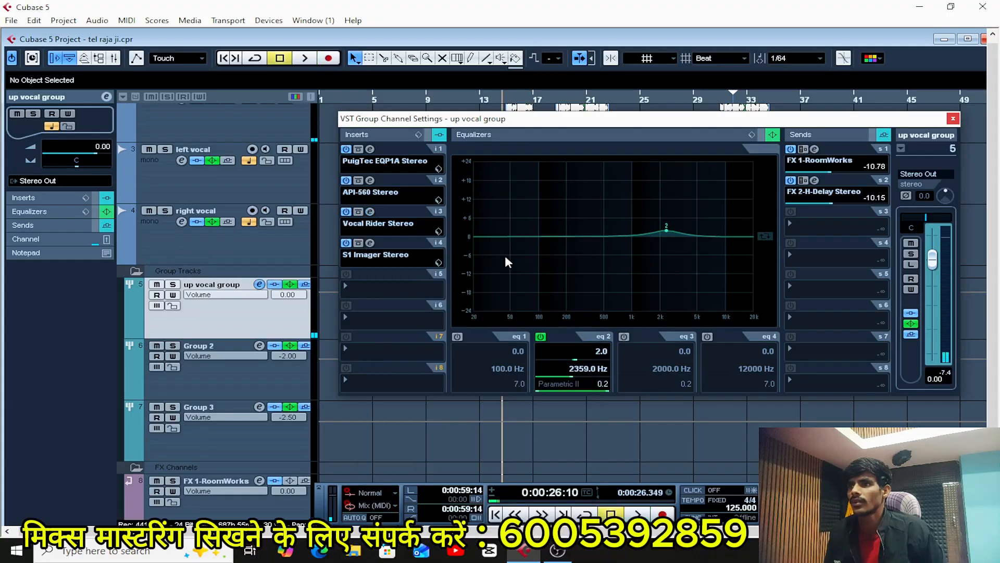
Examine the S1 Imager Stereo insert on the up vocal group, and close the plug-in and the group's channel settings.
left_click(372, 254)
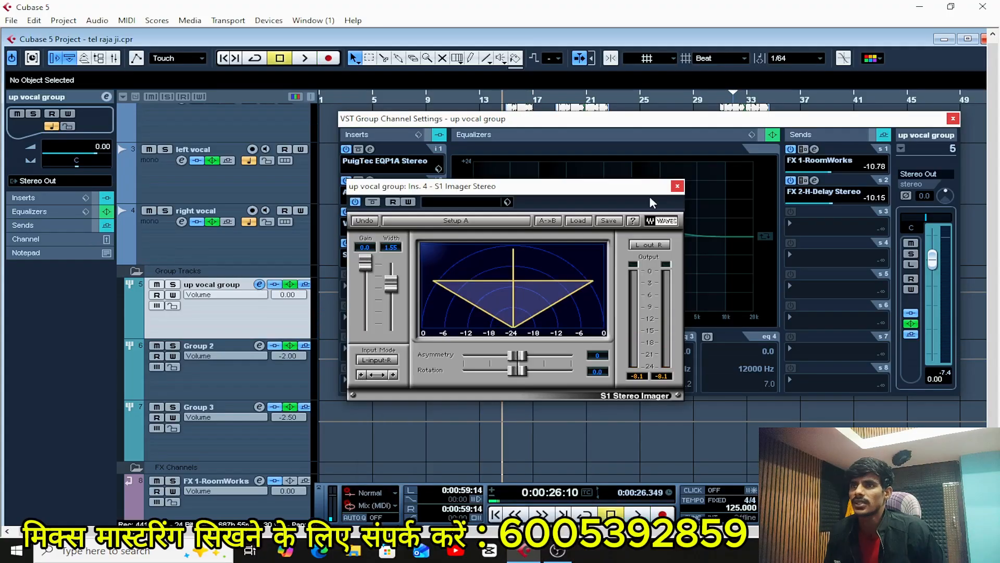
left_click(676, 187)
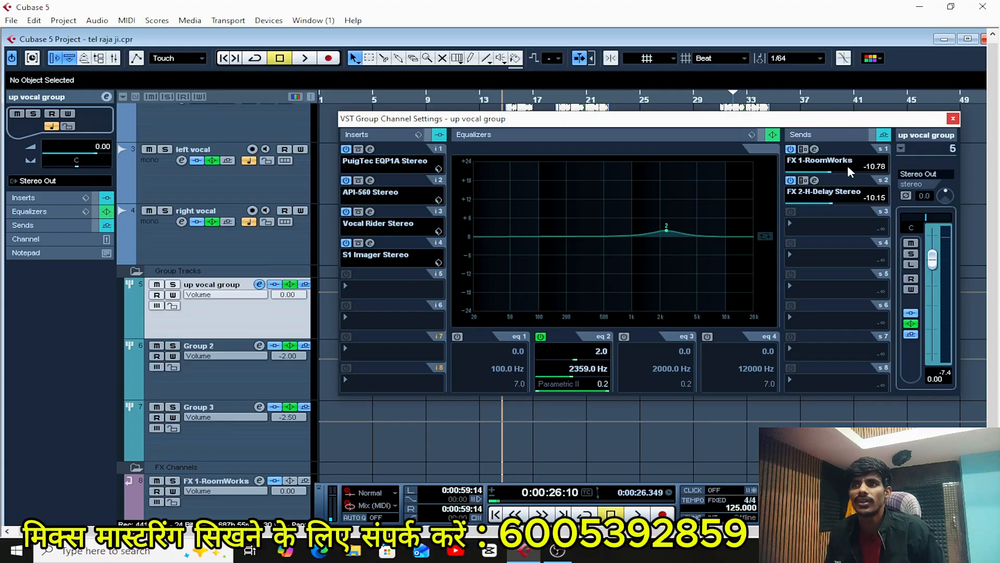
left_click(953, 119)
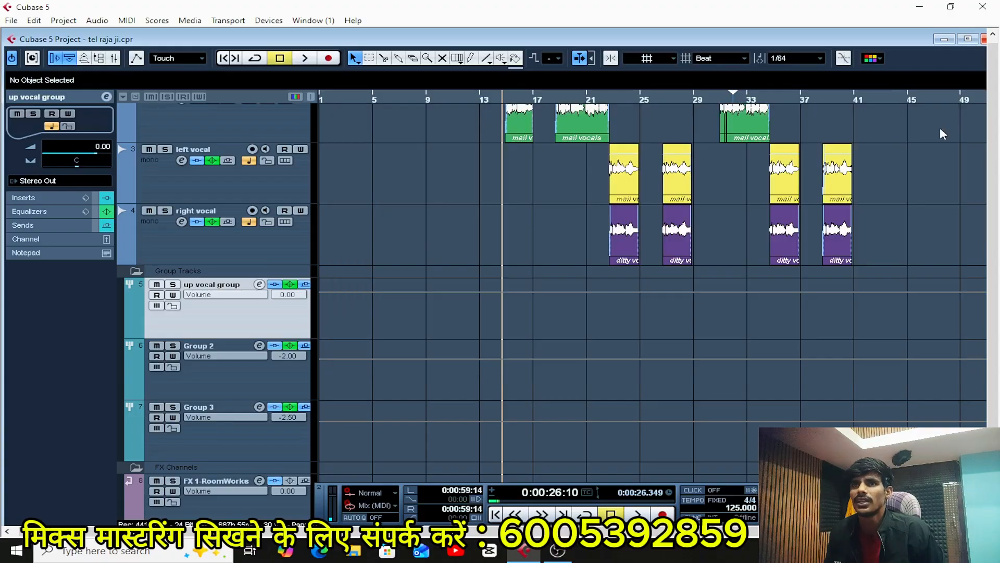
scroll(412, 255, "down", 3)
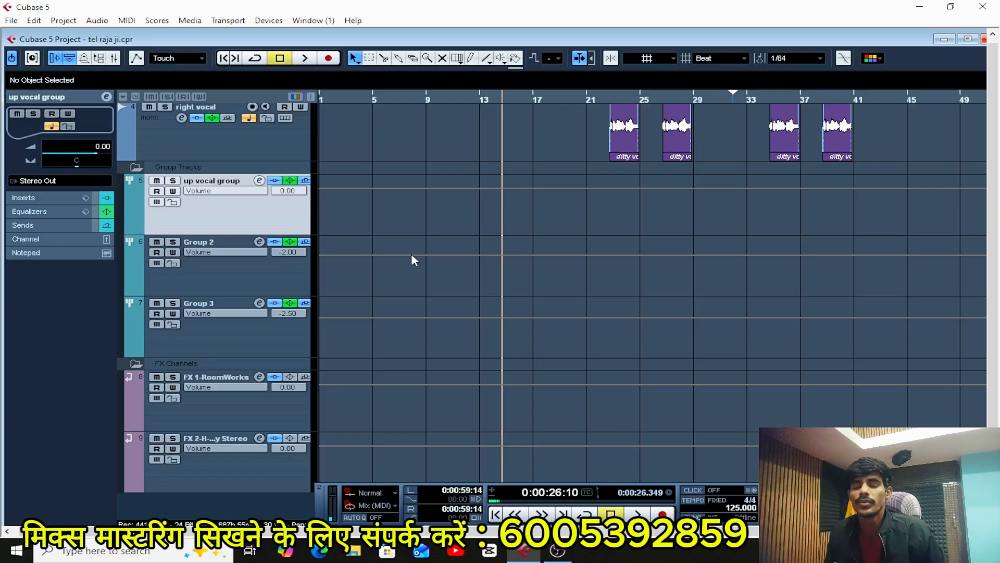
scroll(411, 259, "up", 5)
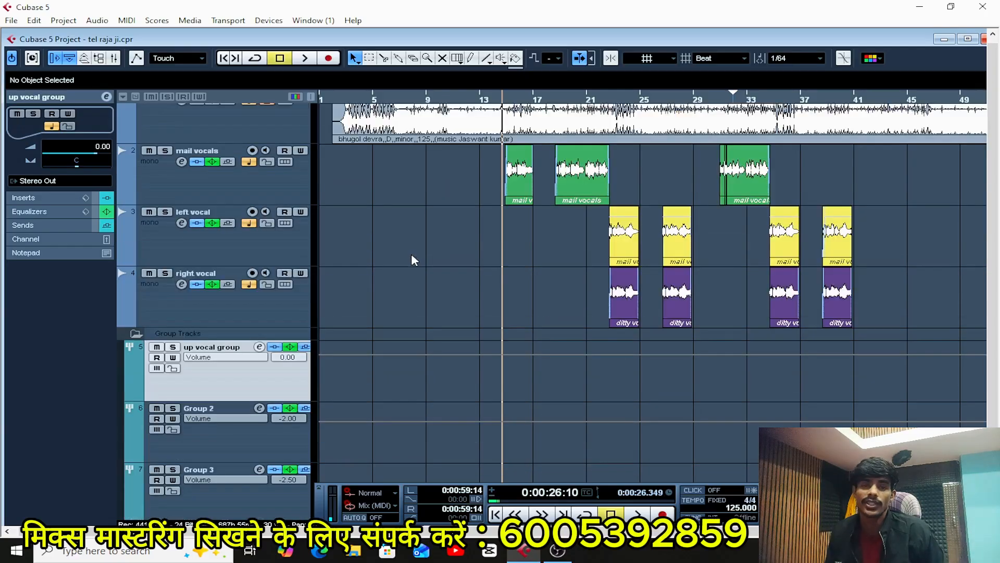
Look over the vocal tracks, group tracks and FX channels in the project's track list.
scroll(411, 253, "down", 5)
scroll(410, 254, "up", 5)
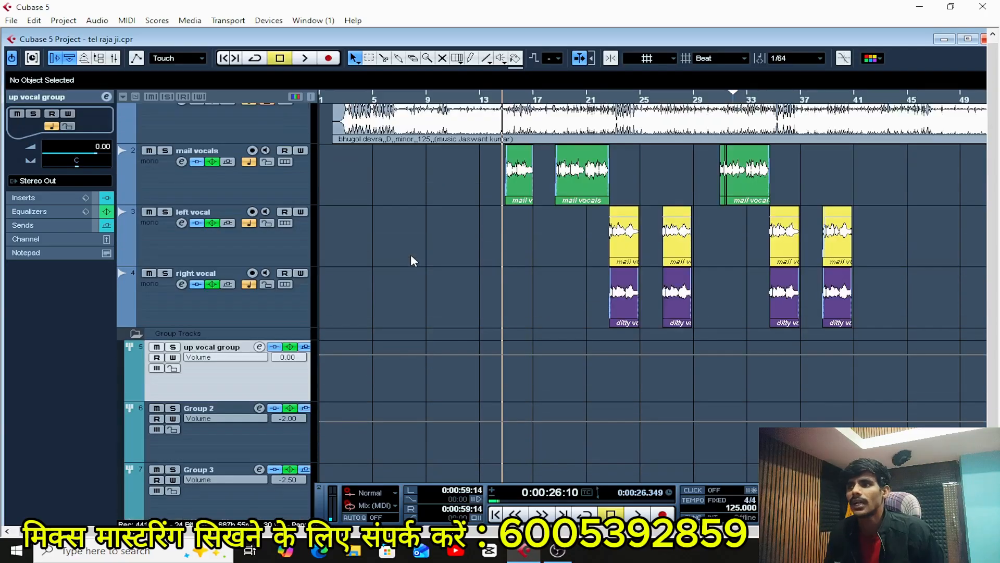
scroll(411, 254, "down", 5)
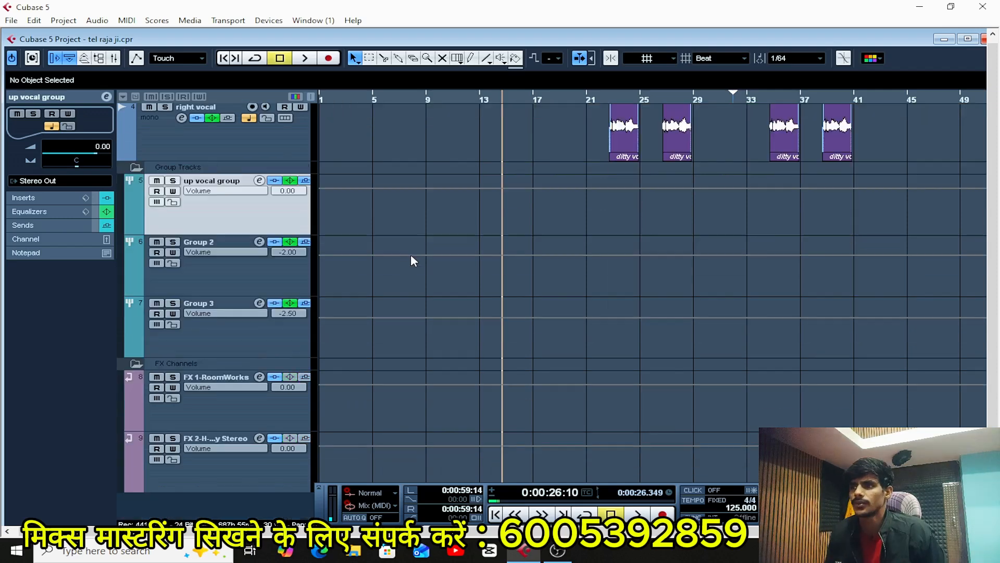
scroll(410, 255, "up", 3)
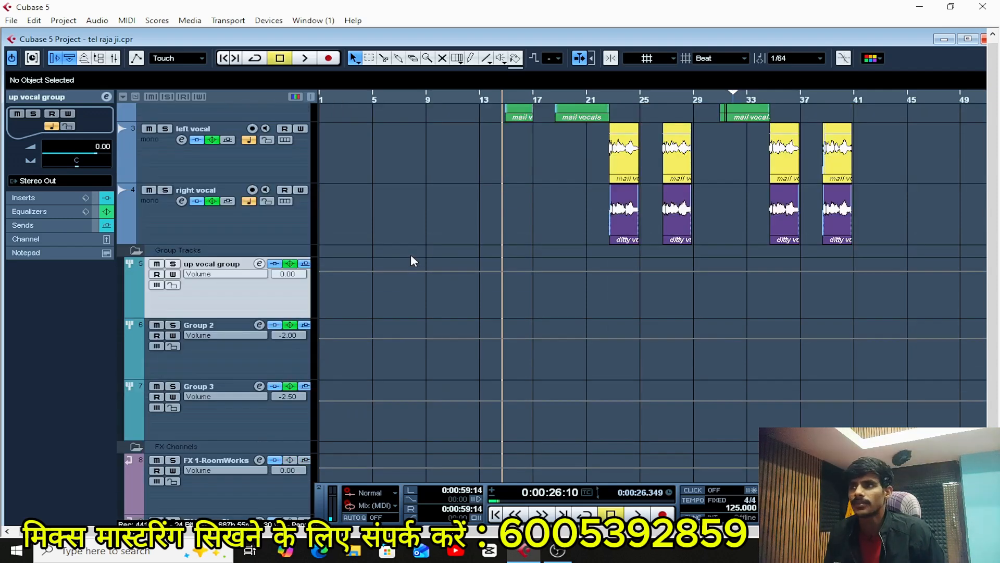
scroll(410, 254, "down", 2)
scroll(411, 254, "up", 2)
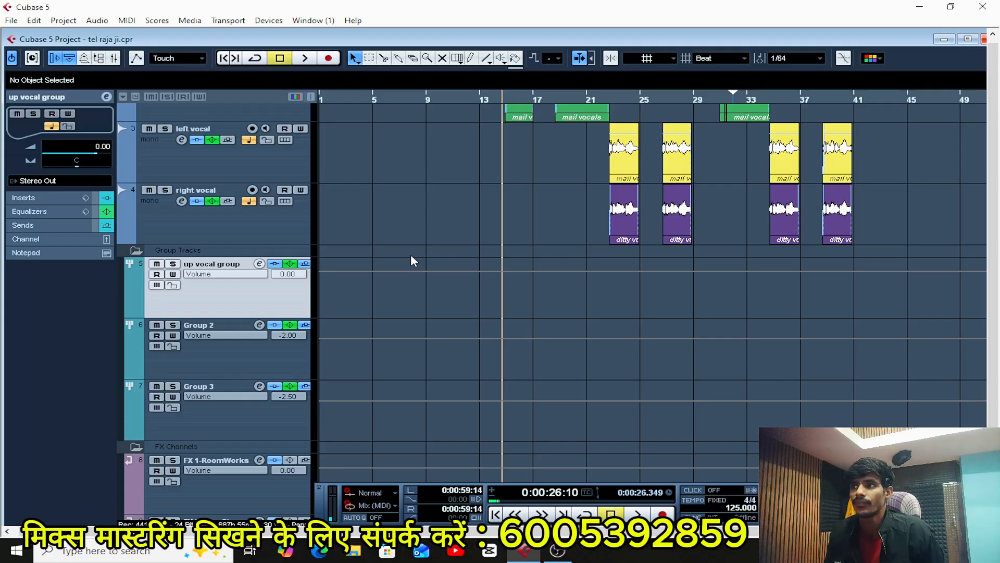
scroll(410, 254, "up", 2)
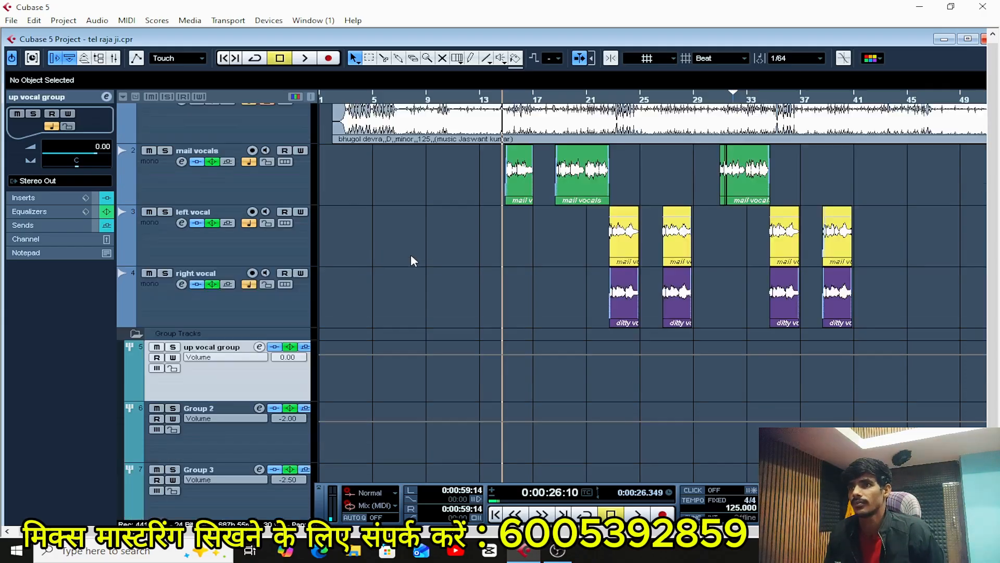
scroll(411, 254, "down", 3)
scroll(411, 256, "up", 3)
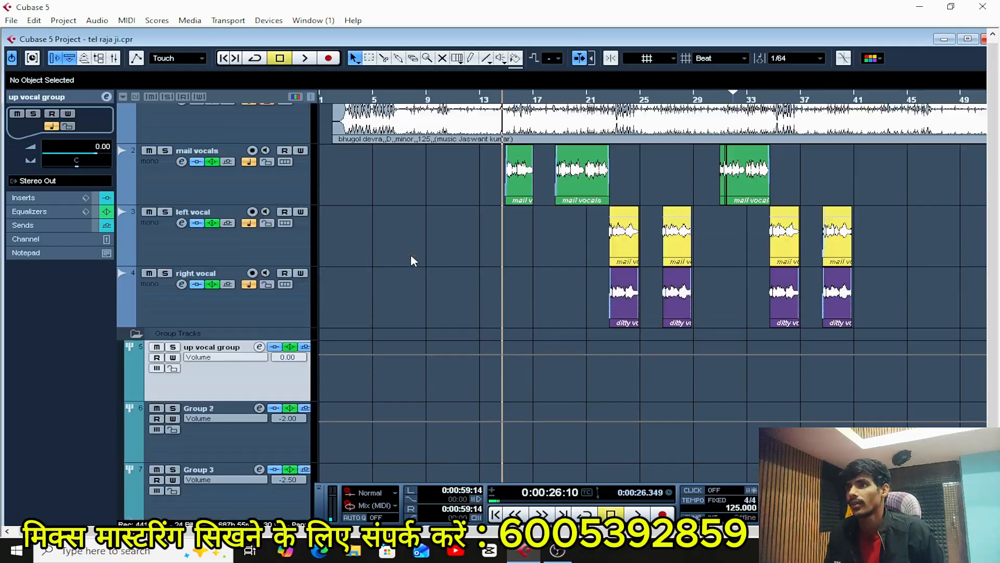
scroll(411, 261, "down", 3)
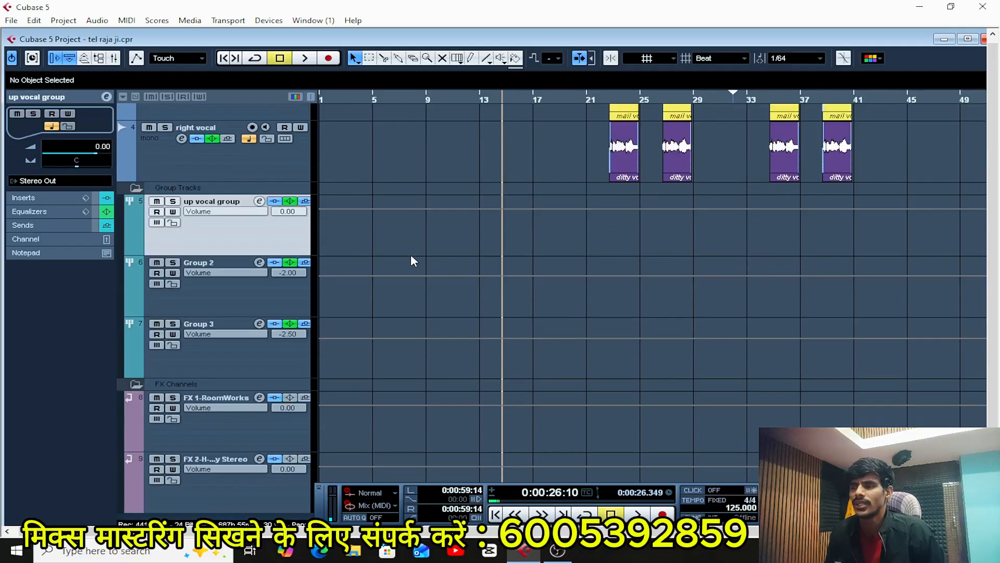
scroll(411, 257, "up", 3)
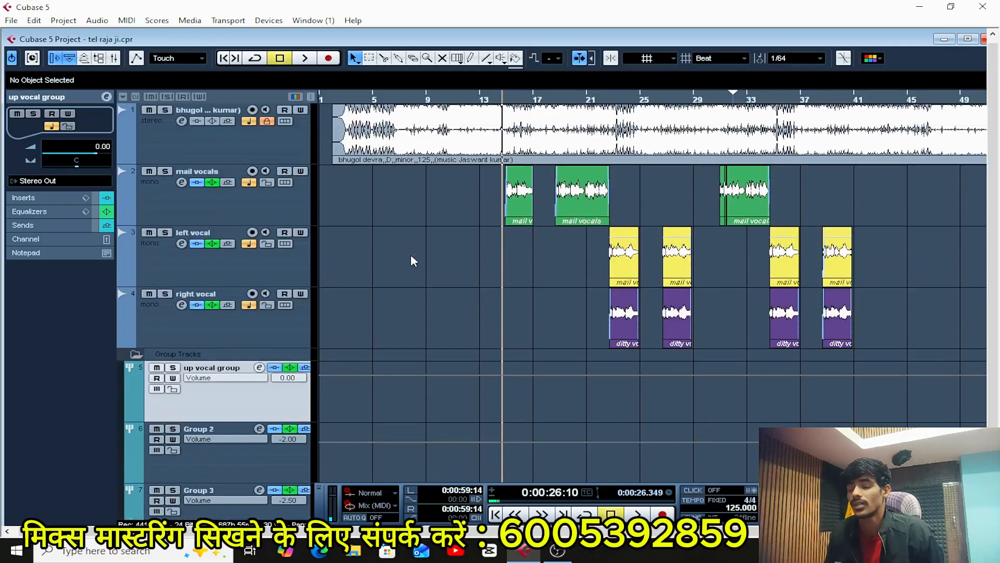
scroll(411, 261, "down", 2)
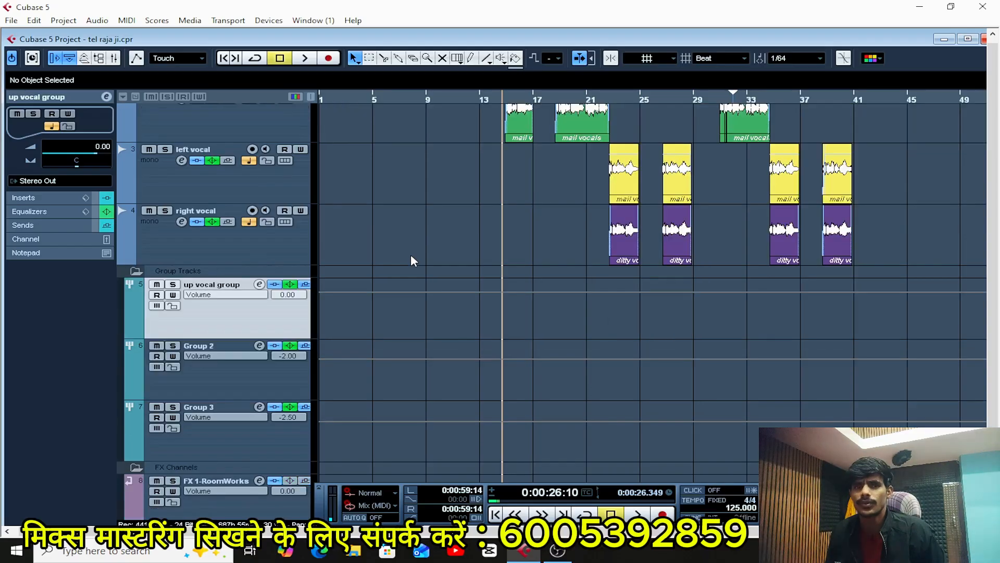
scroll(411, 257, "down", 1)
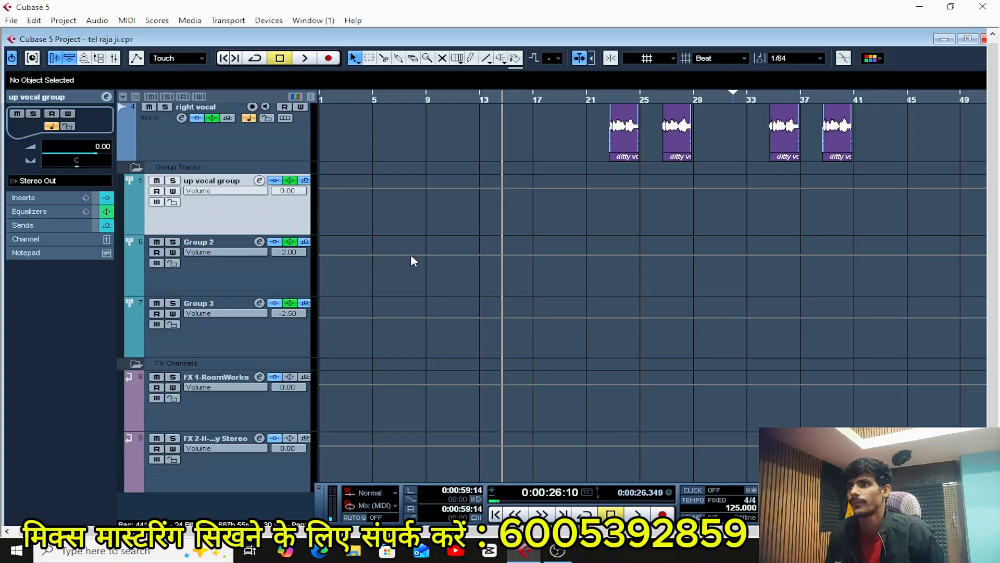
scroll(411, 258, "up", 3)
scroll(411, 257, "down", 2)
Examine the inserts, equalizer and sends in Group 2's channel settings, and close the window.
left_click(243, 359)
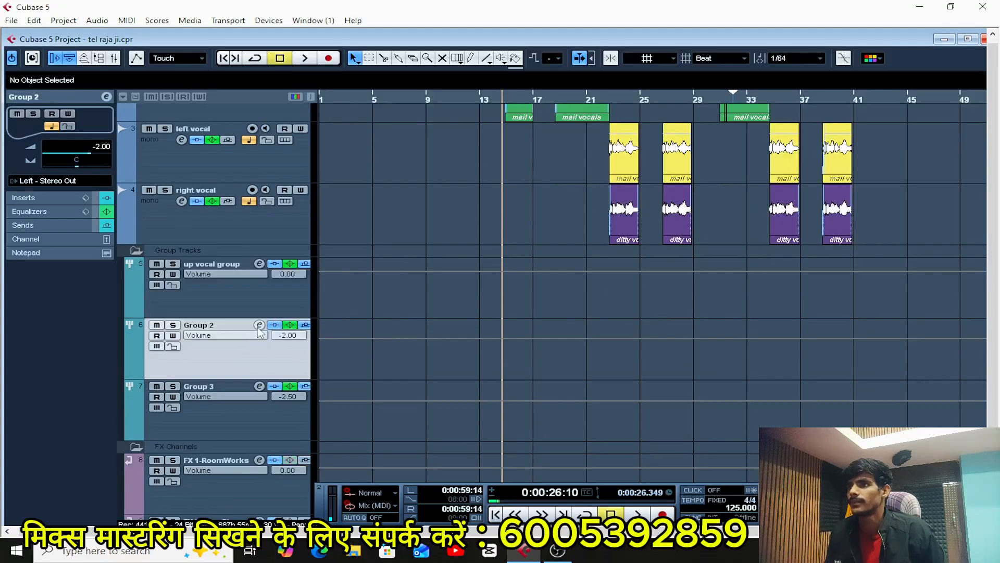
scroll(376, 317, "up", 2)
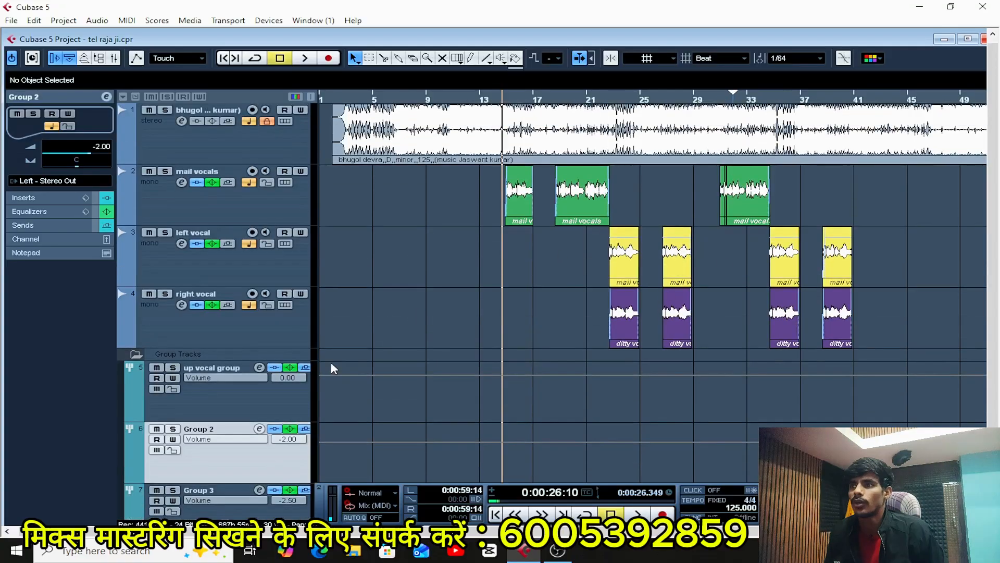
scroll(365, 393, "down", 3)
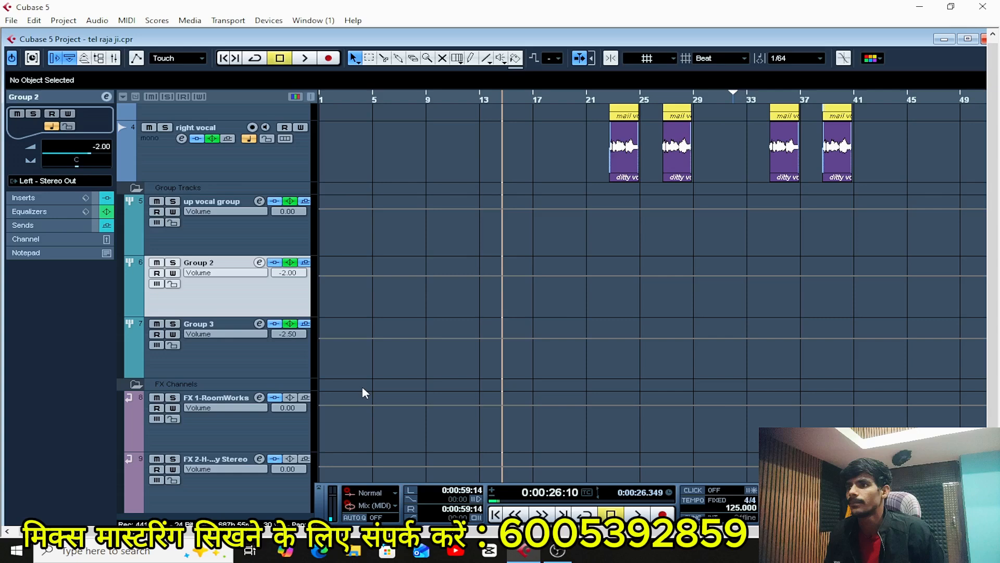
left_click(260, 262)
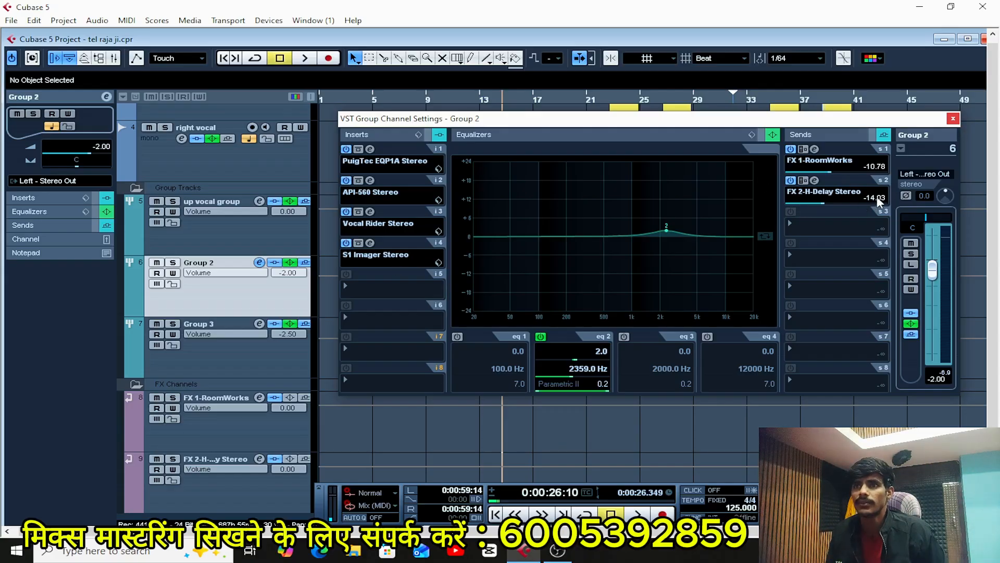
left_click(952, 119)
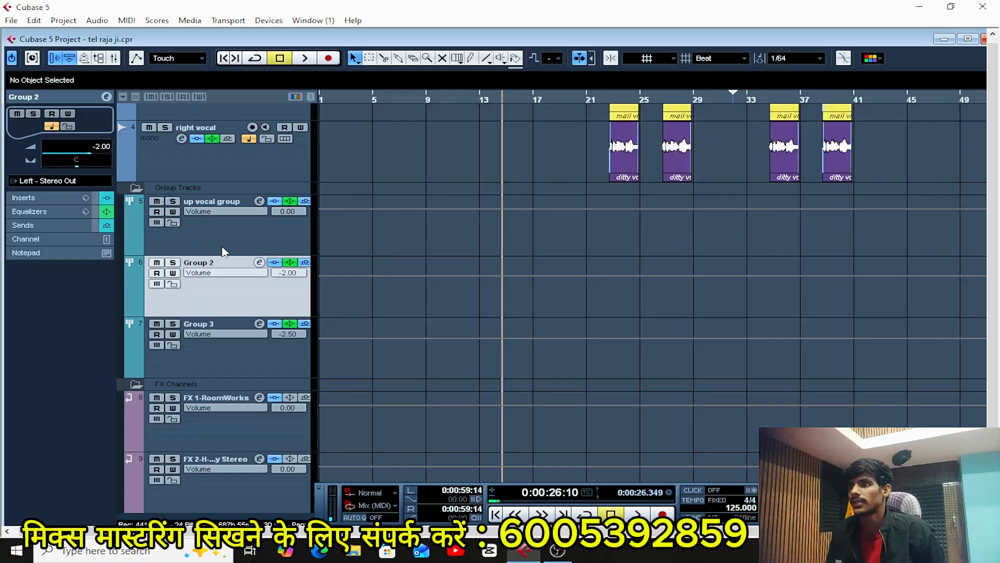
Compare the up vocal group's channel settings with those of Group 2, closing each window after viewing.
left_click(262, 204)
left_click(260, 202)
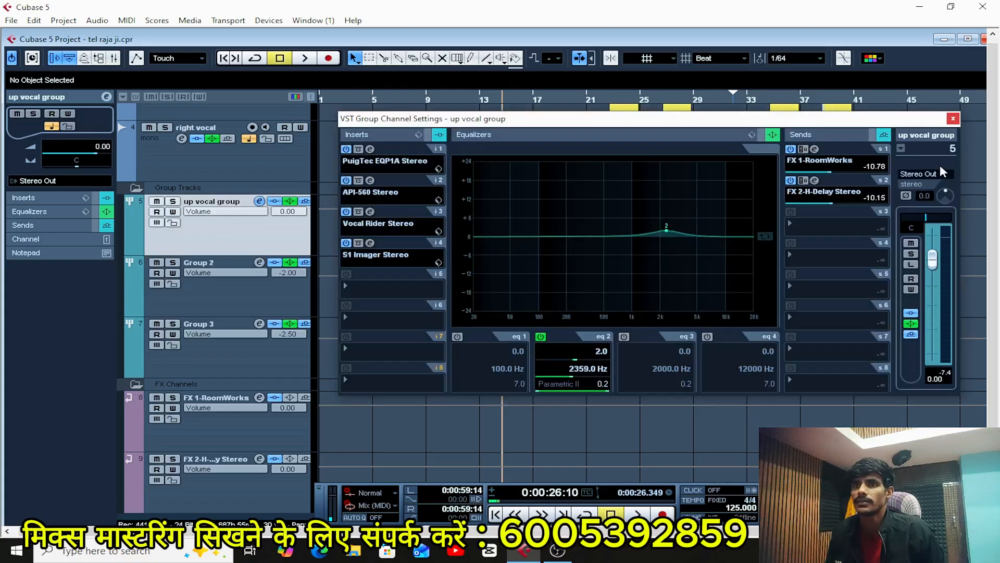
left_click(953, 119)
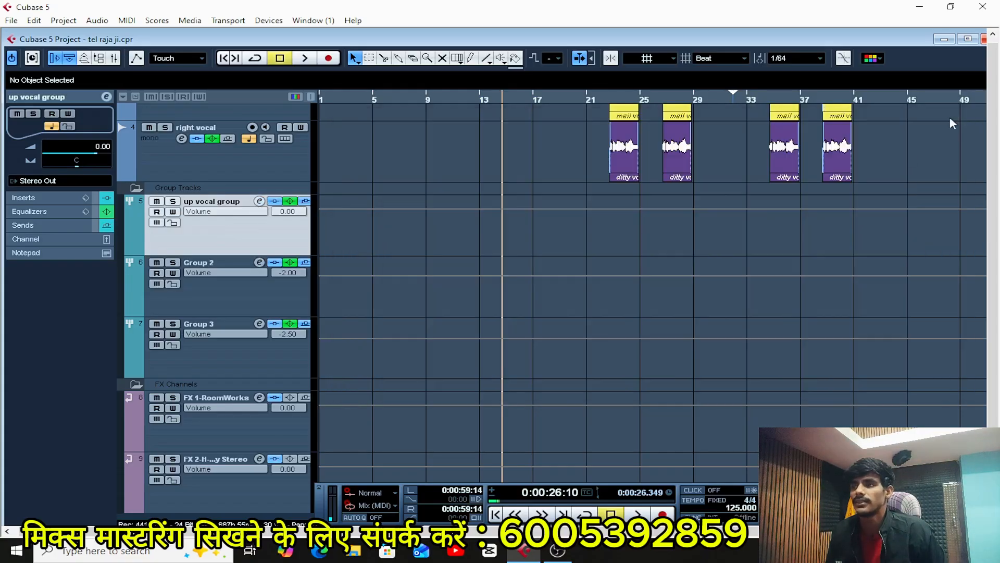
left_click(241, 297)
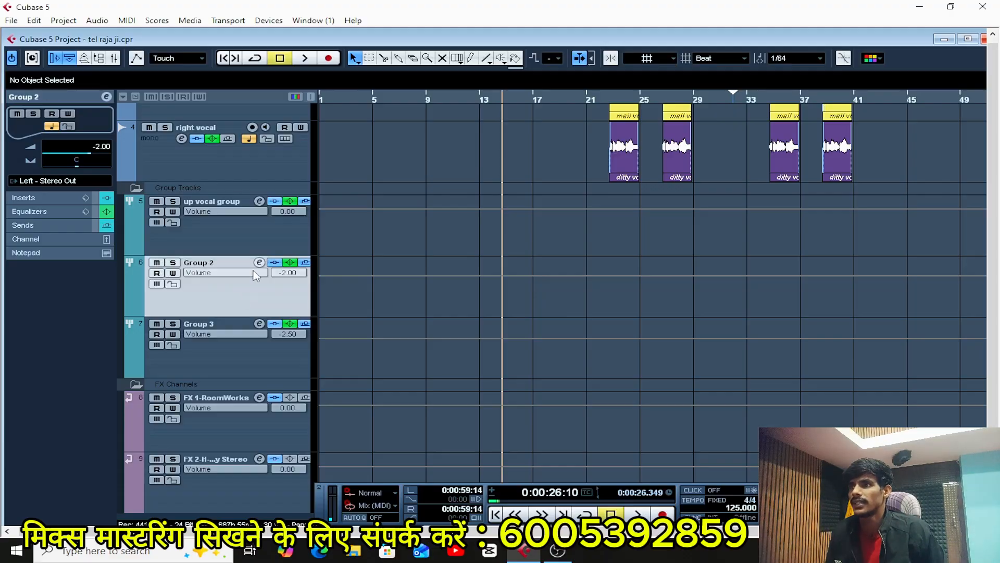
left_click(259, 262)
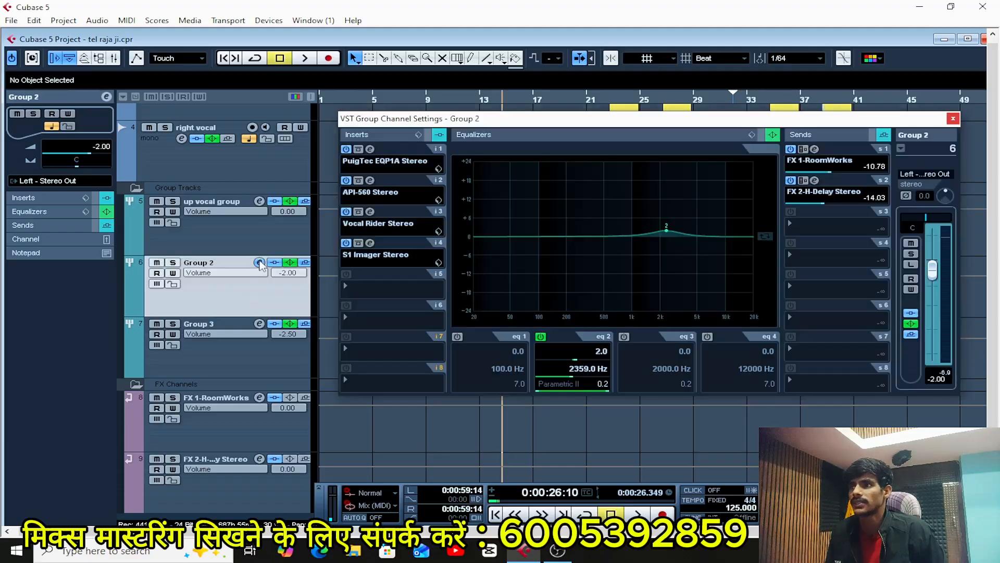
left_click(952, 118)
Examine the inserts, equalizer and sends in Group 3's channel settings, and close the window.
left_click(256, 345)
left_click(260, 323)
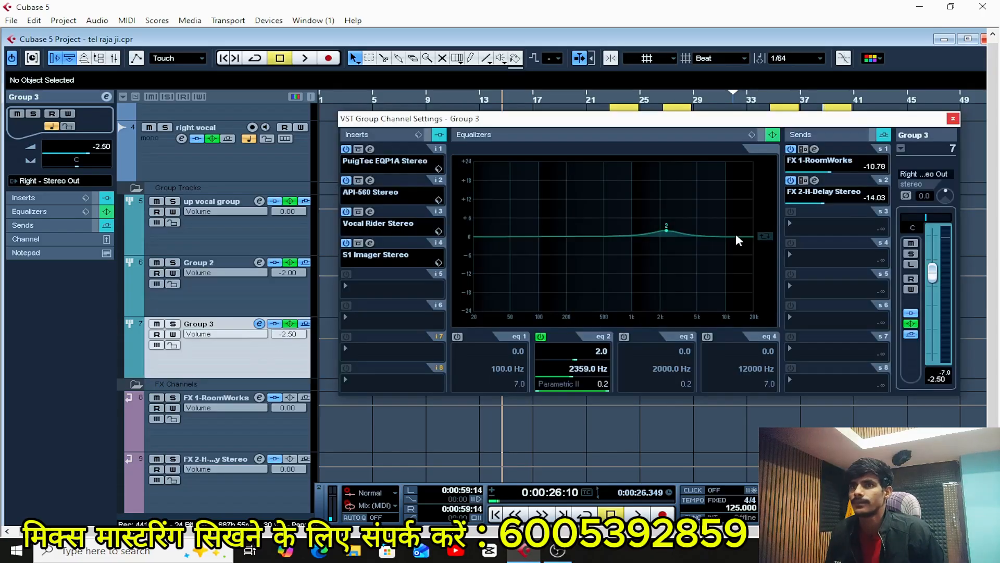
left_click(953, 118)
Survey the vocal clips across the whole song arrangement and return to a closer view of the opening section.
scroll(543, 352, "up", 3)
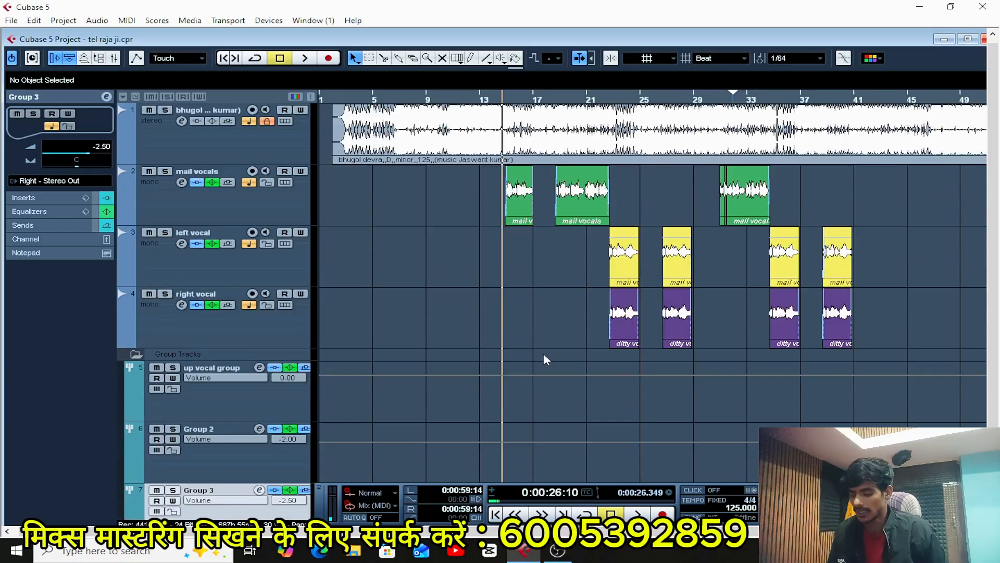
key("g")
key("g")
key("g")
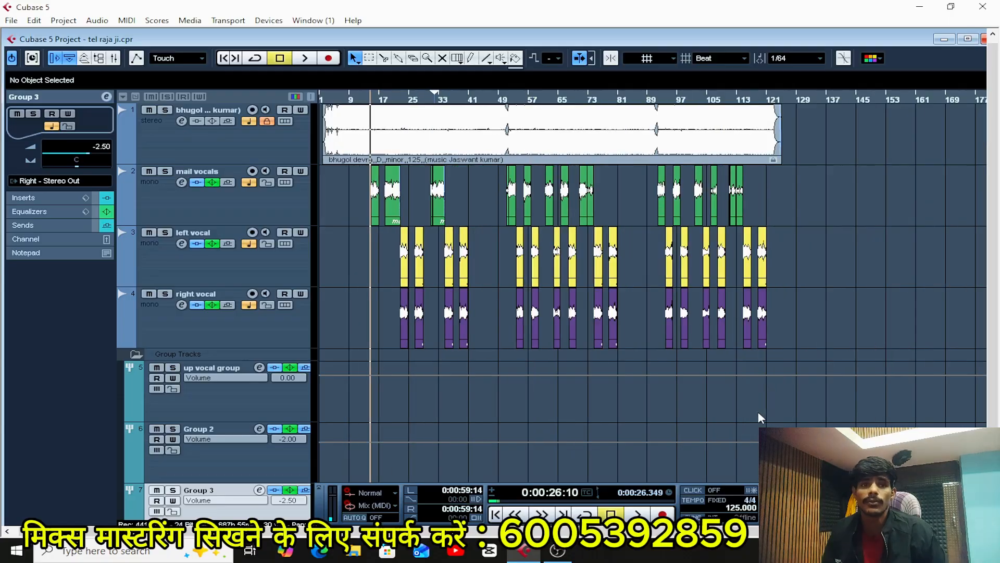
key("h")
key("h")
key("h")
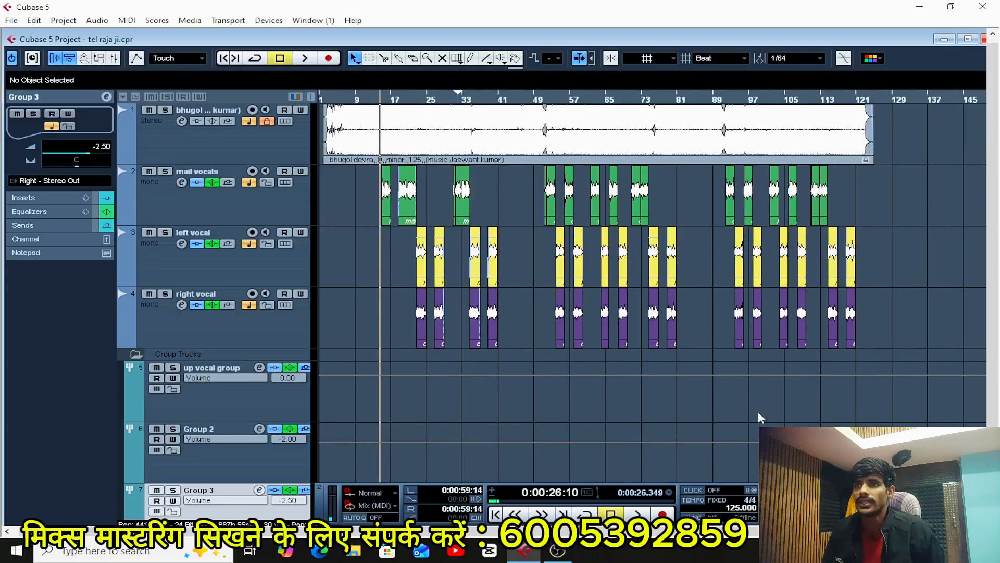
key("h")
key("h")
key("h")
Play the first mail vocals section while viewing the arrangement at different scales, and stop playback.
key("space")
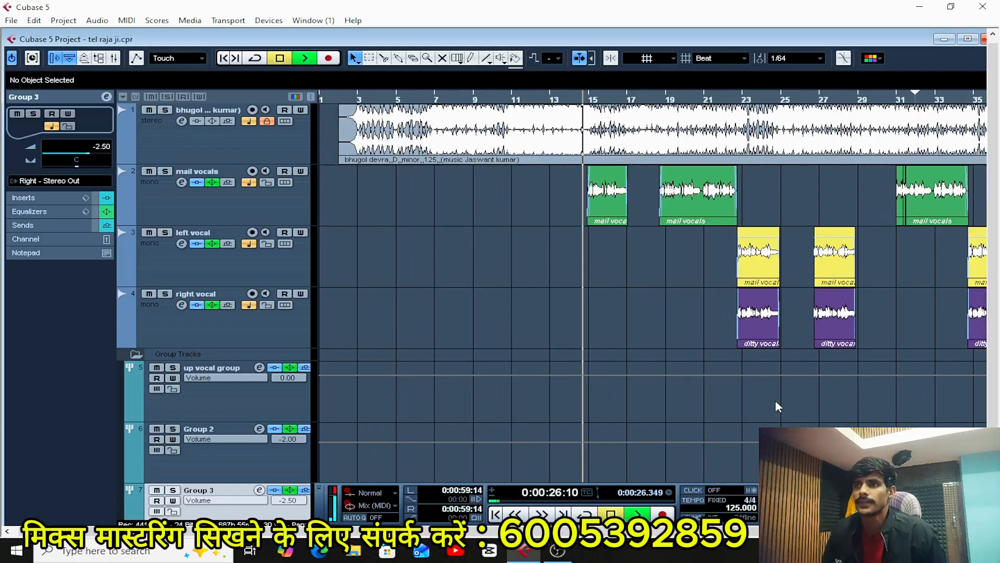
key("g")
key("g")
key("g")
key("g")
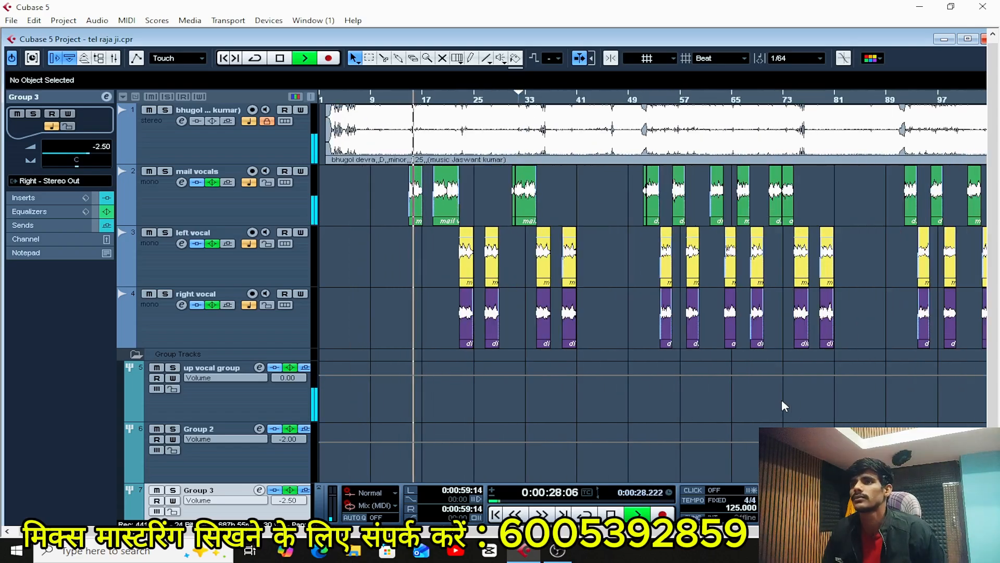
key("h")
key("h")
key("h")
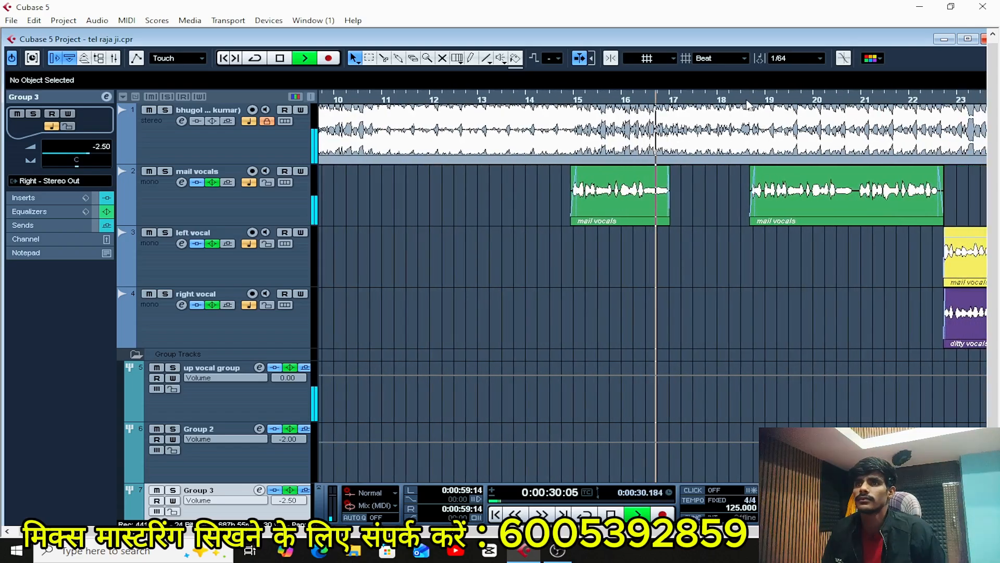
key("h")
key("h")
key("g")
key("g")
key("g")
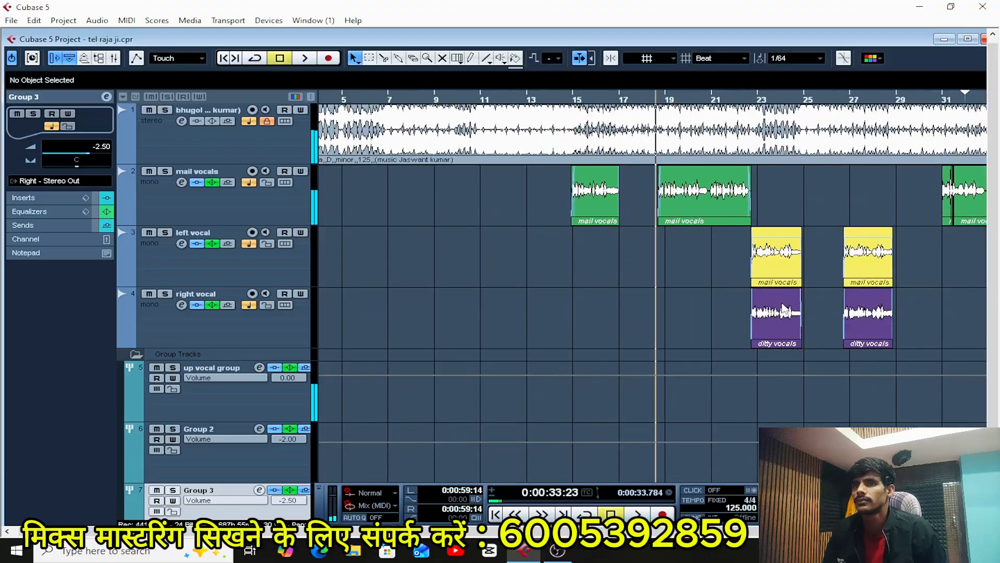
key("space")
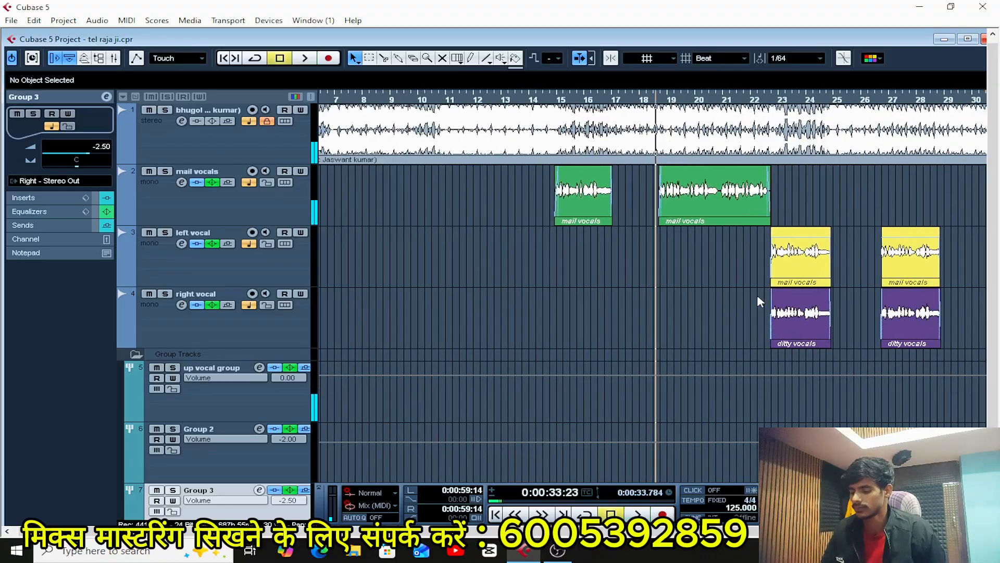
Open the mixer and play the song briefly to check the Stereo Out level, stopping playback when done.
key("F3")
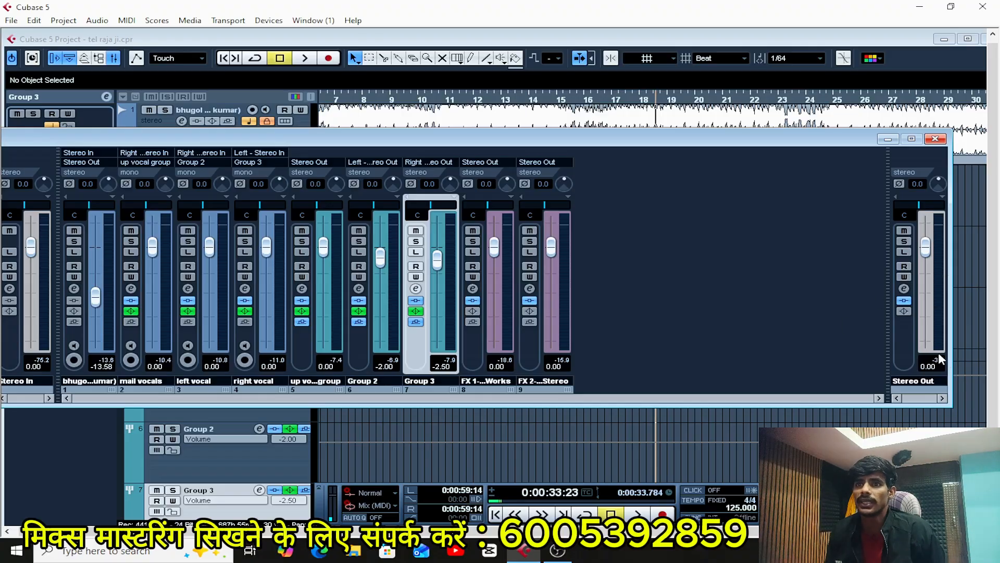
key("space")
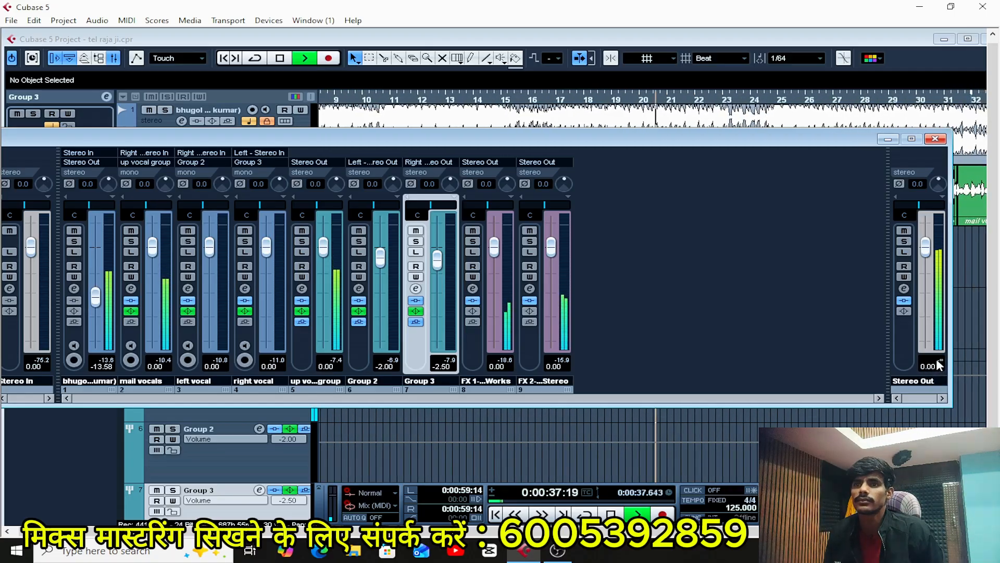
key("space")
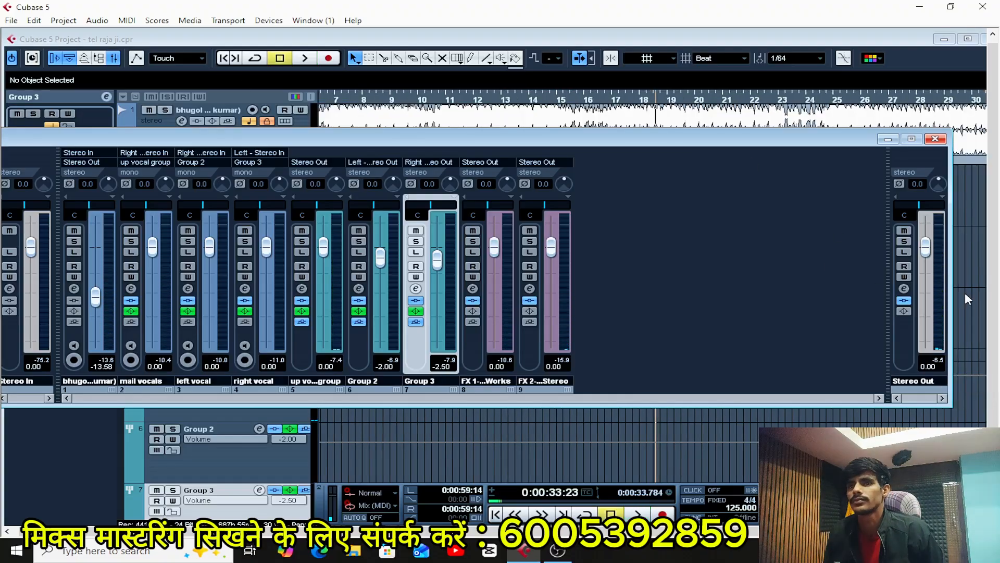
Open the Stereo Out channel settings and load Pro-Q 3 into the first insert slot.
left_click(904, 289)
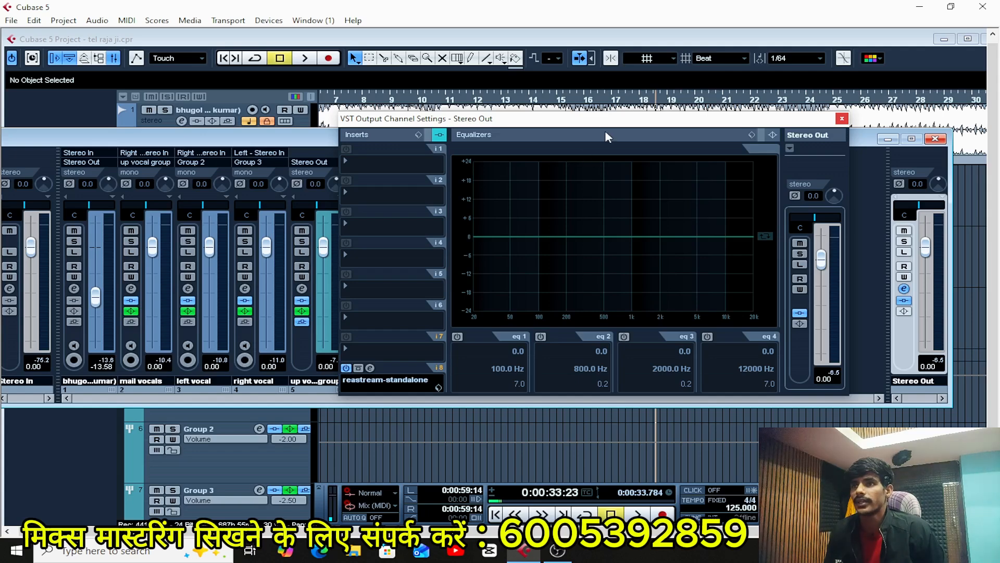
mouse_move(605, 125)
left_mouse_down()
mouse_move(597, 102)
mouse_move(595, 124)
mouse_move(621, 128)
left_mouse_up()
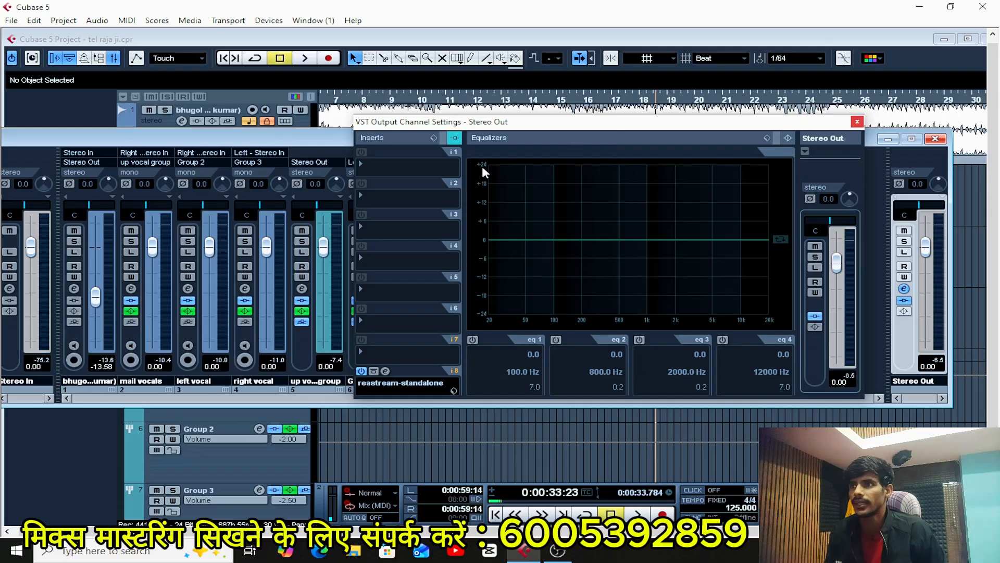
left_click(379, 166)
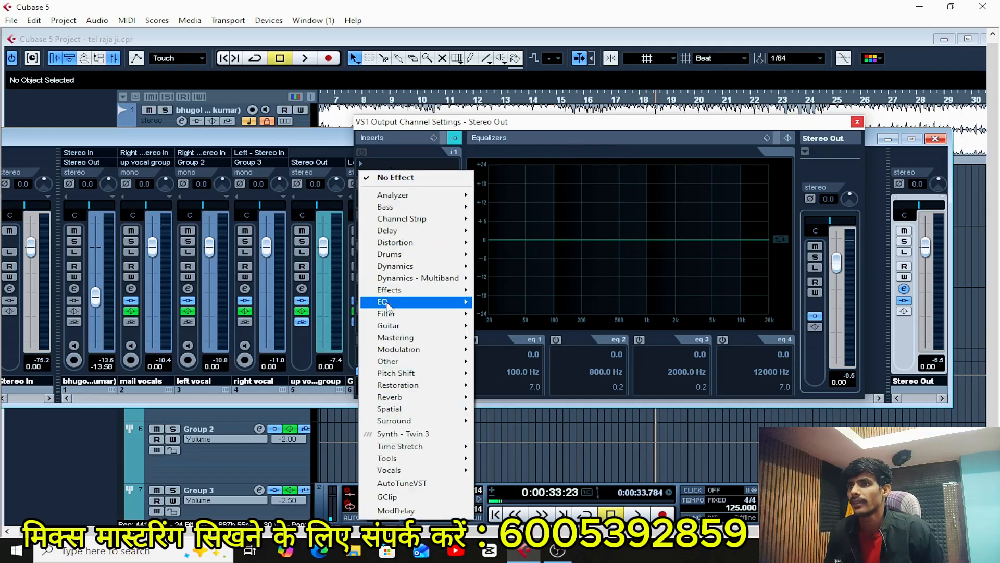
mouse_move(387, 305)
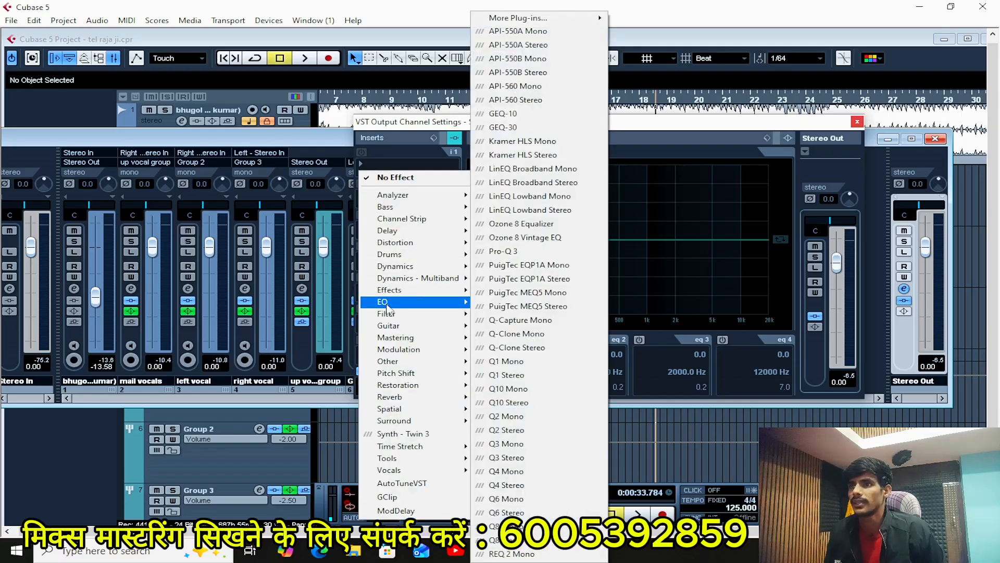
left_click(513, 251)
left_click_drag(529, 121, 590, 117)
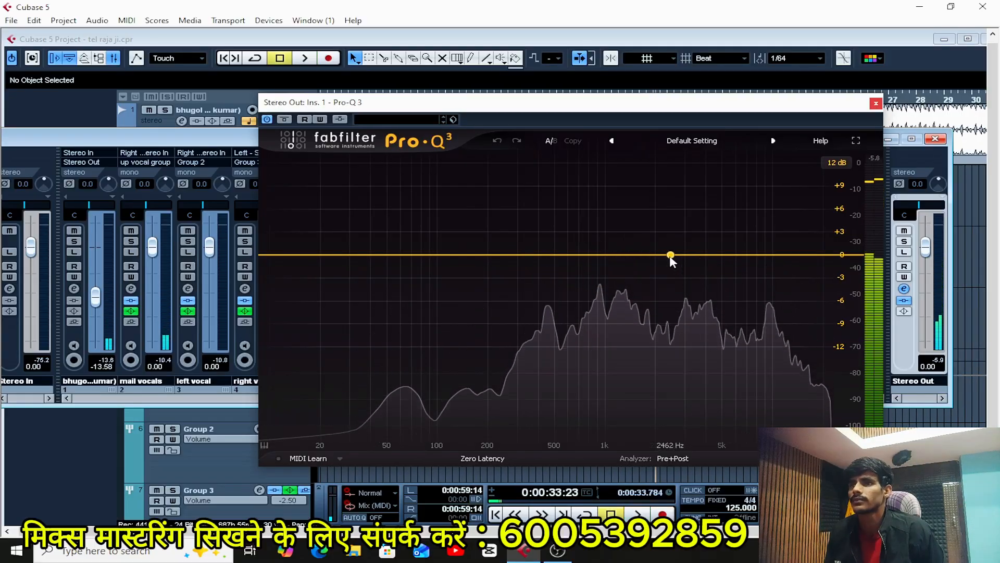
Add a bell boost of about 1.7 dB at about 4323 Hz during playback, and close the equalizer.
key("space")
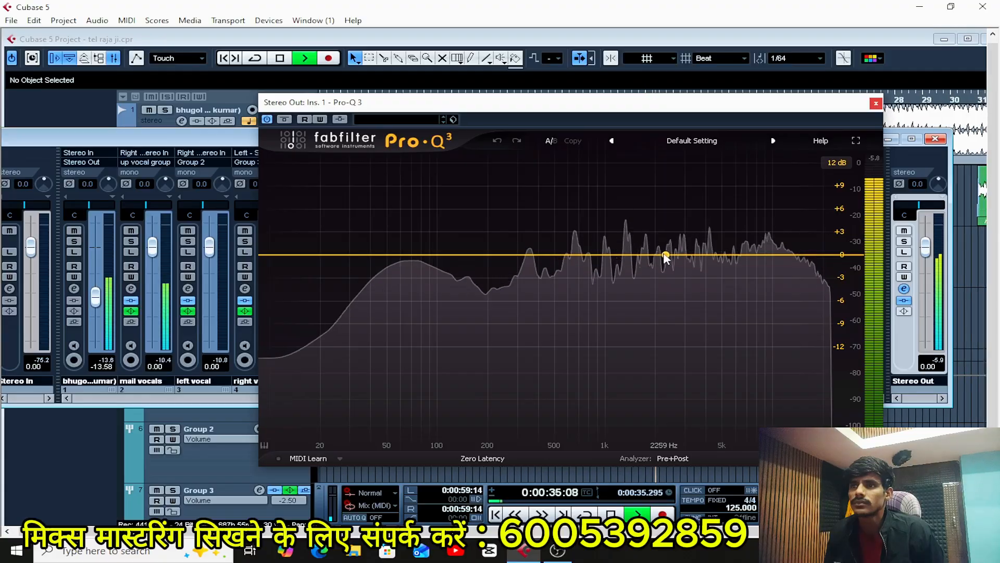
left_click_drag(666, 258, 714, 215)
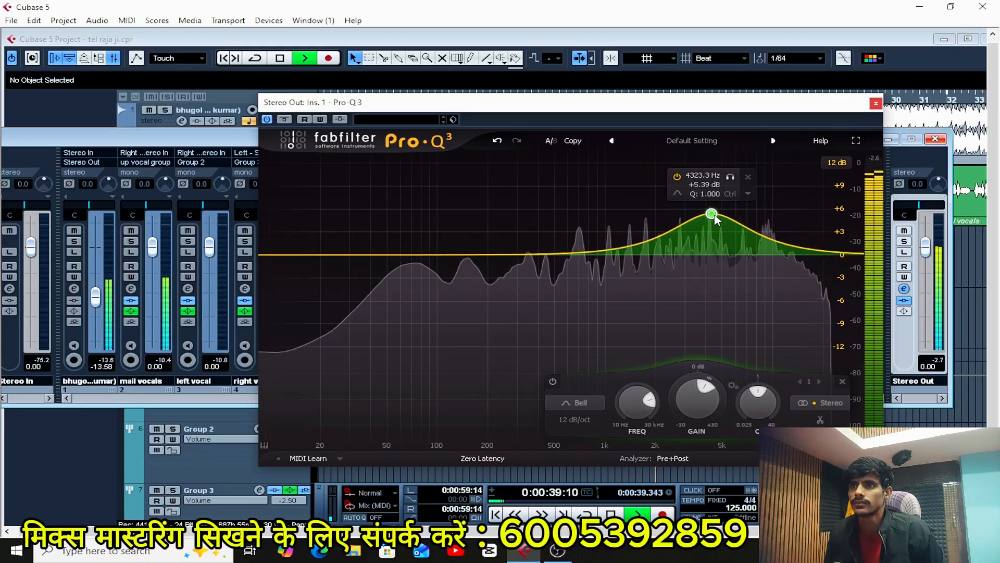
left_click_drag(701, 385, 701, 391)
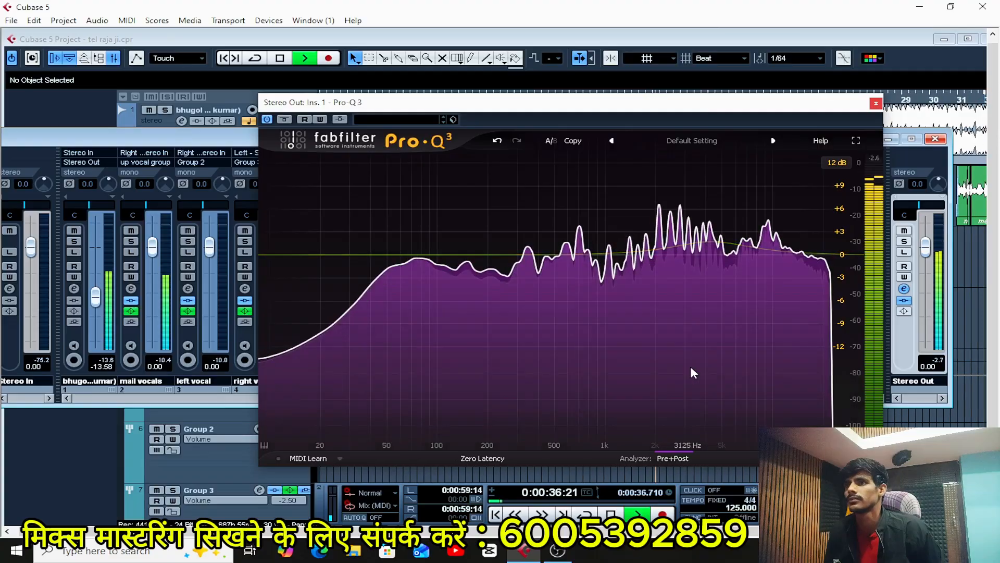
key("space")
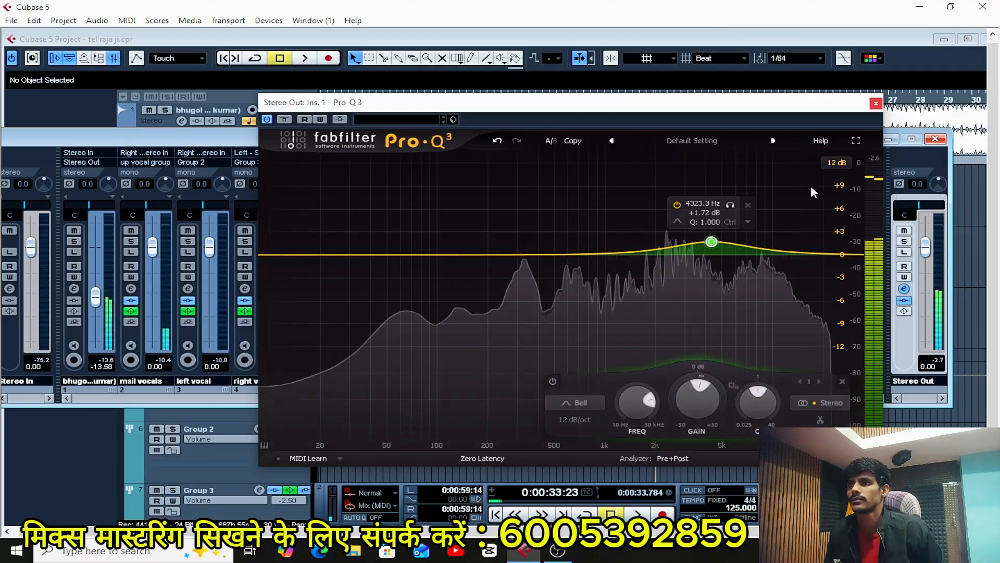
left_click(876, 104)
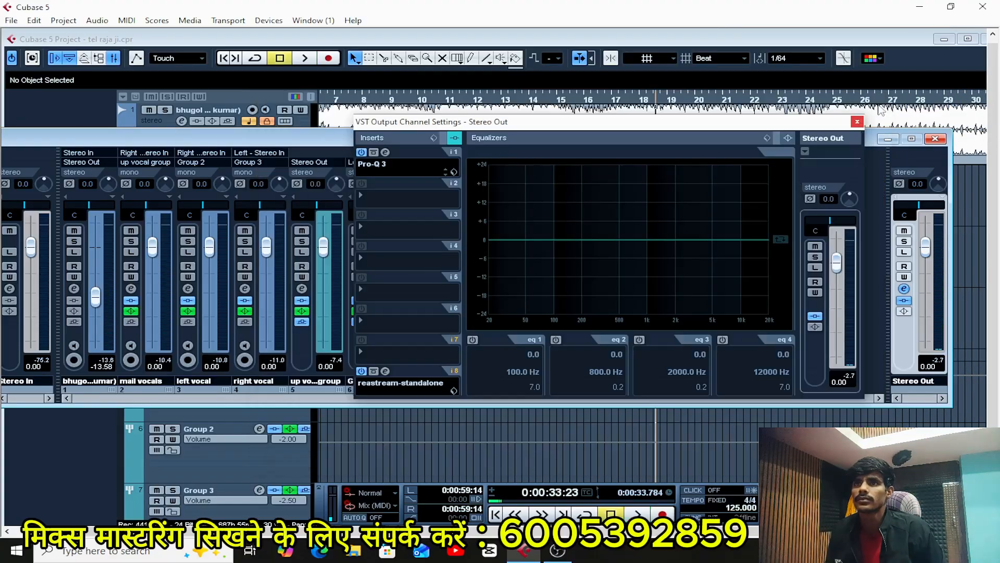
Load another Pro-Q 3 into the second insert slot of the Stereo Out channel.
left_click(386, 200)
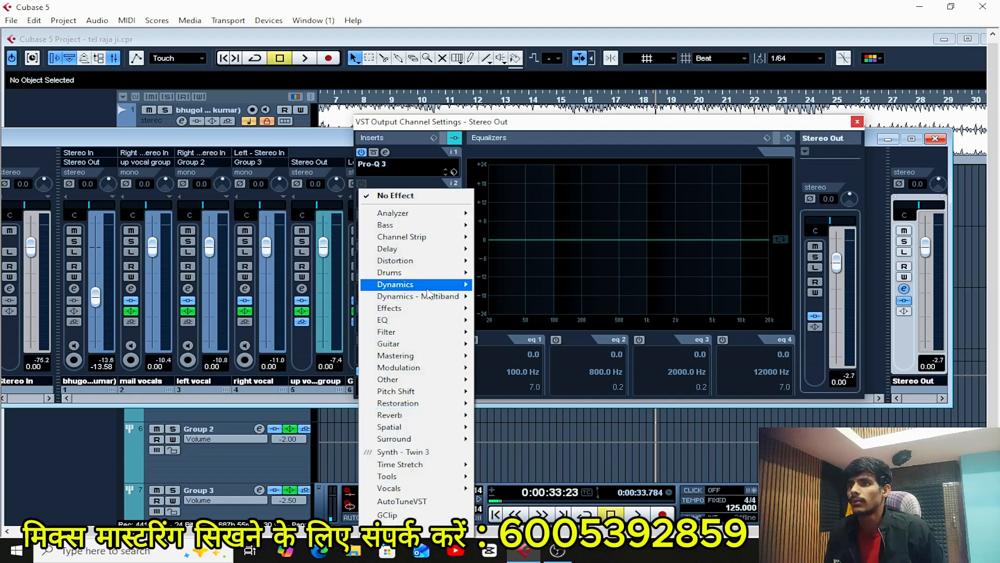
mouse_move(407, 319)
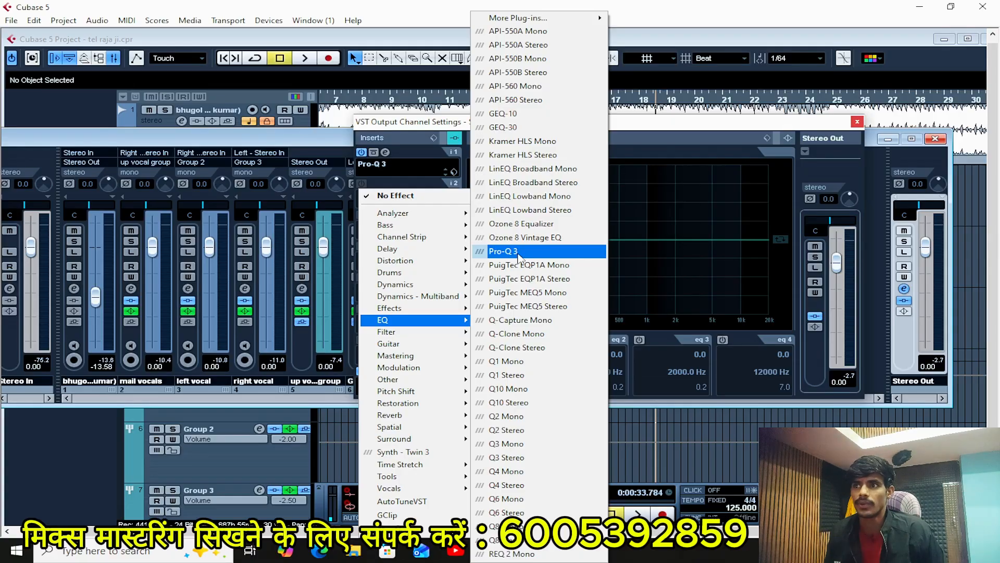
left_click(516, 252)
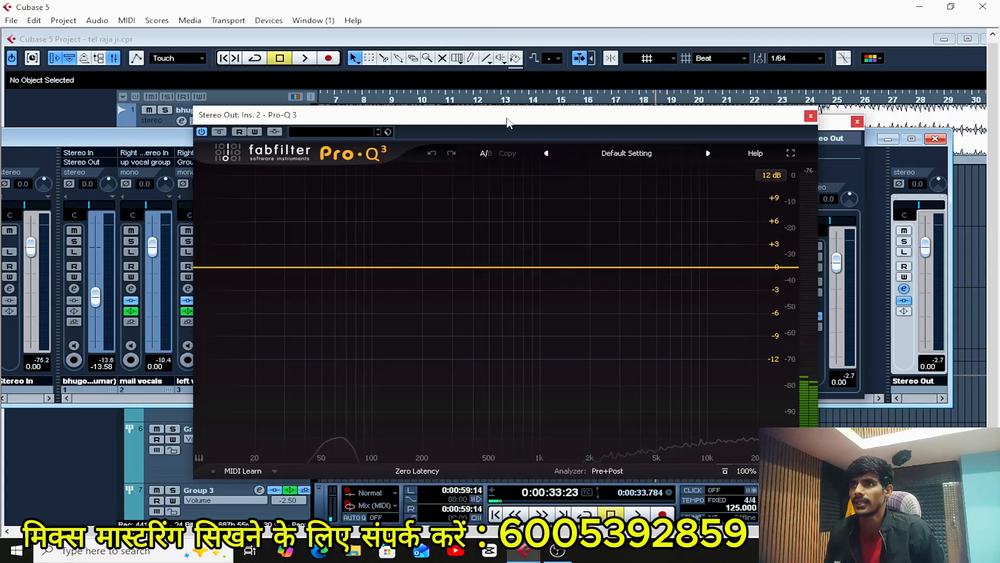
left_click_drag(508, 123, 548, 105)
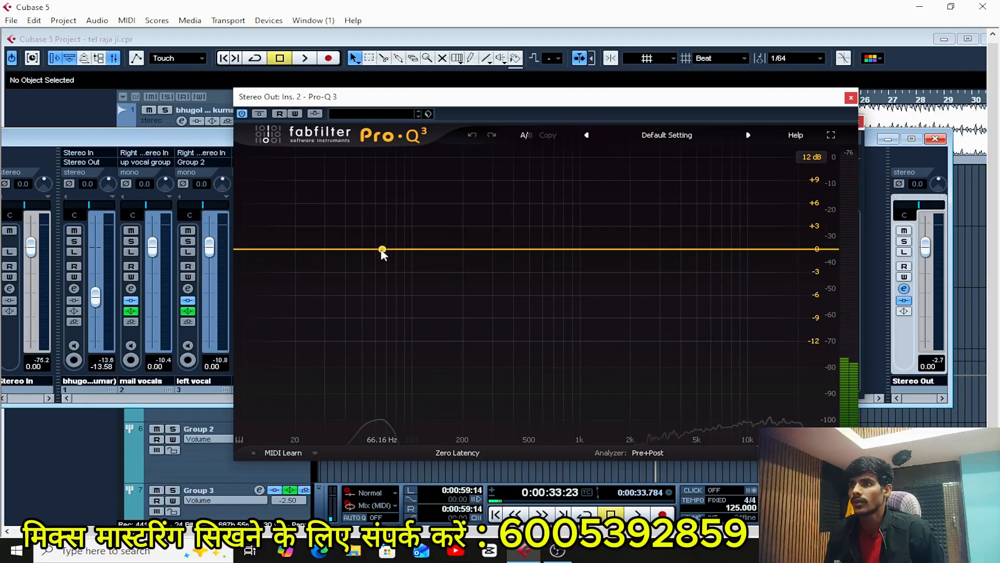
Add an EQ band at about 65 Hz, apply it to the Side signal only and make it a Low Cut.
left_click(382, 250)
left_click(282, 399)
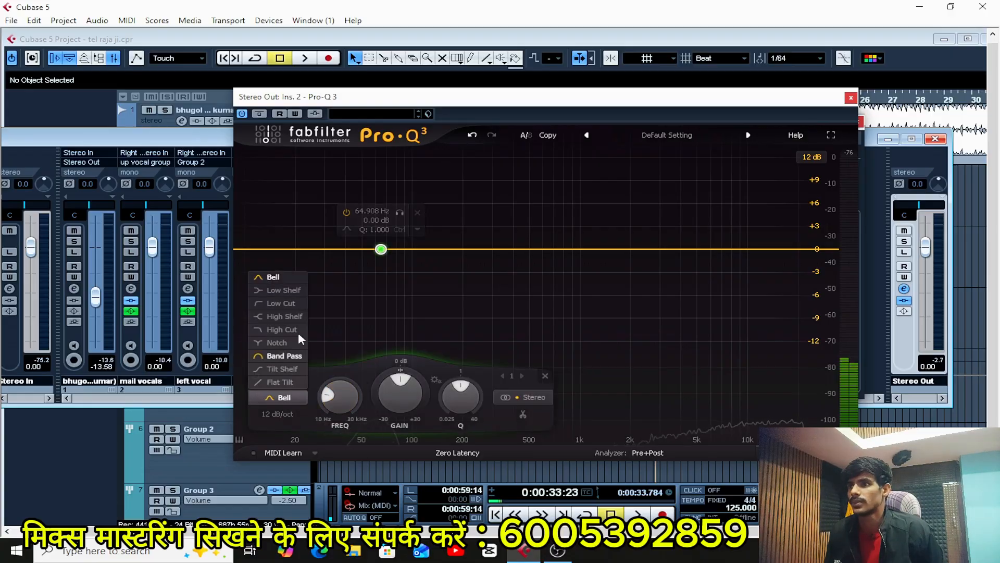
left_click(382, 252)
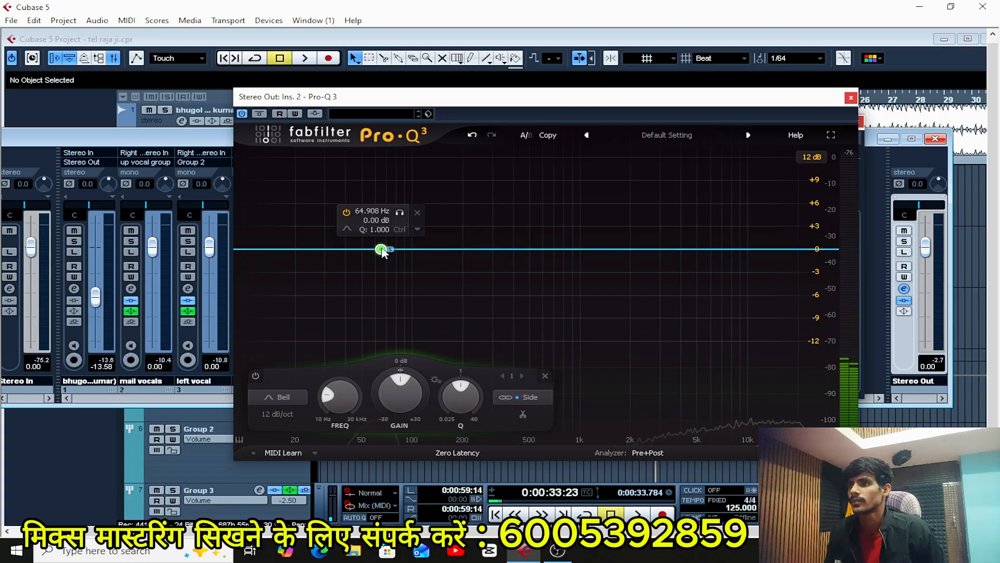
left_click(292, 395)
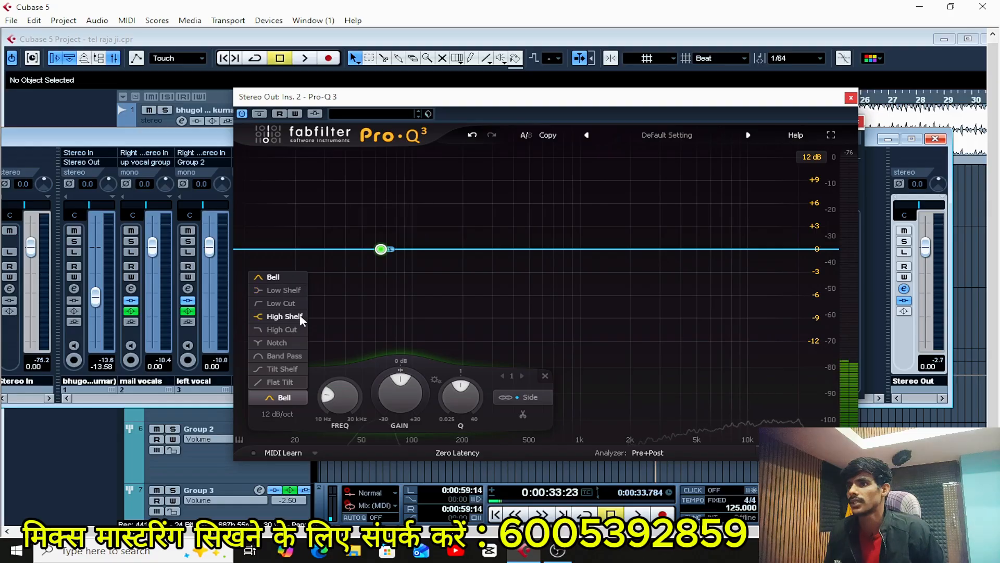
left_click(300, 305)
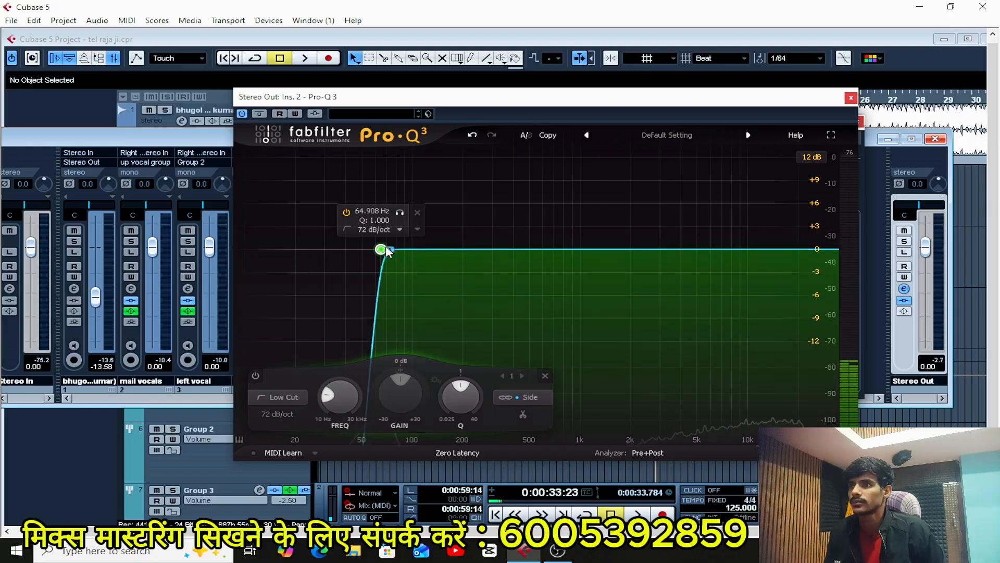
Raise the Side low cut to about 238 Hz with a 36 dB/oct slope while listening to the song, and stop playback.
key("space")
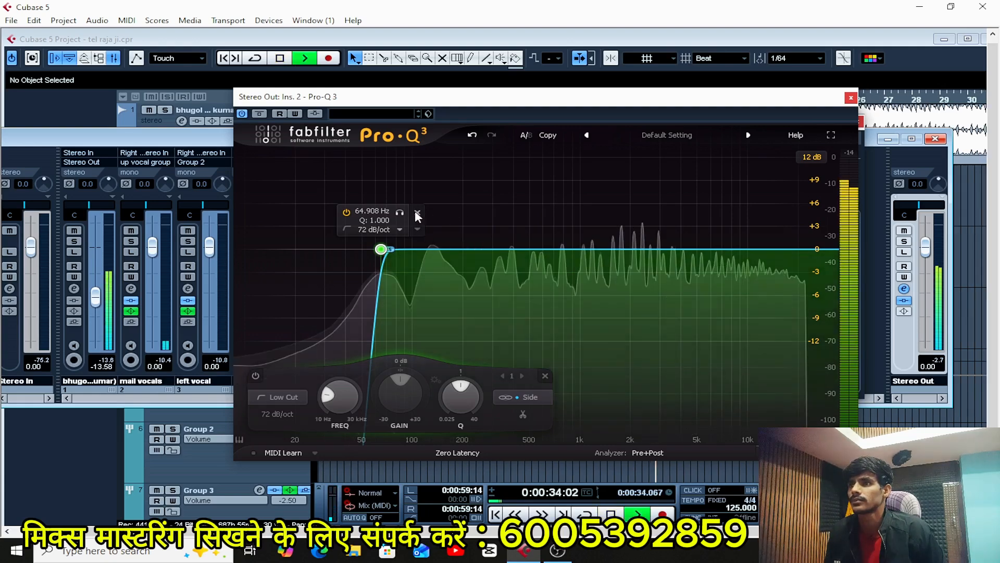
left_click_drag(398, 212, 487, 218)
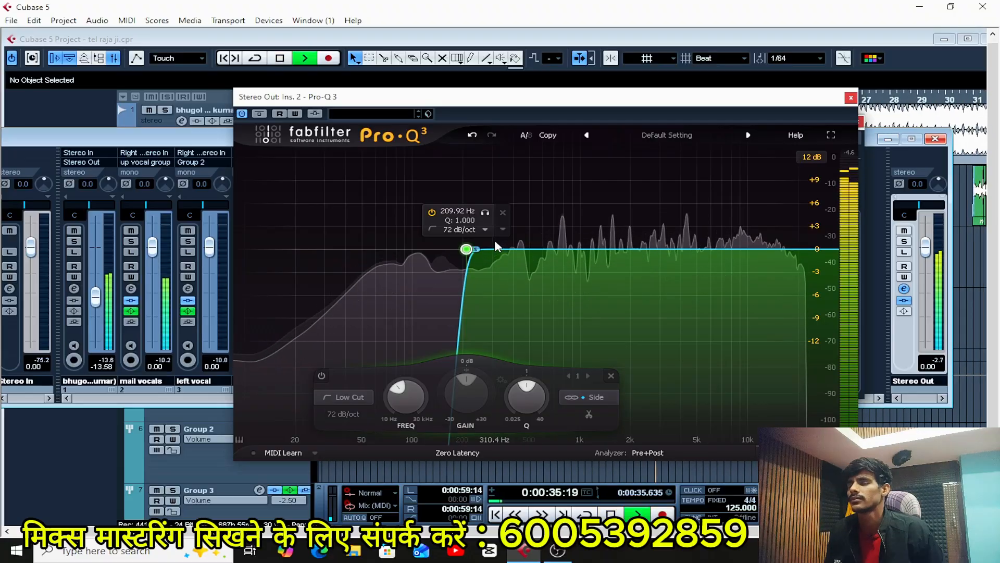
key("space")
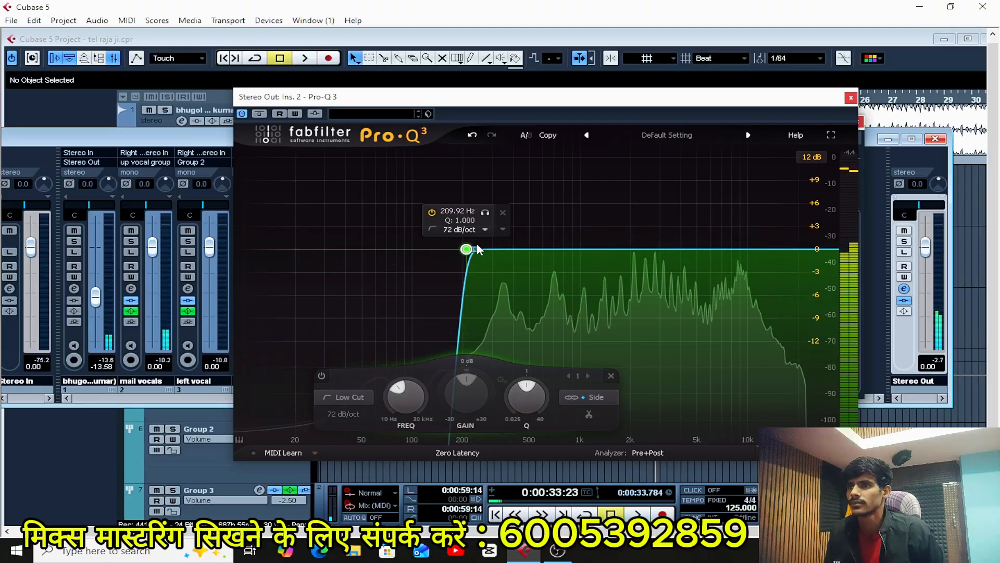
scroll(466, 250, "up", 1)
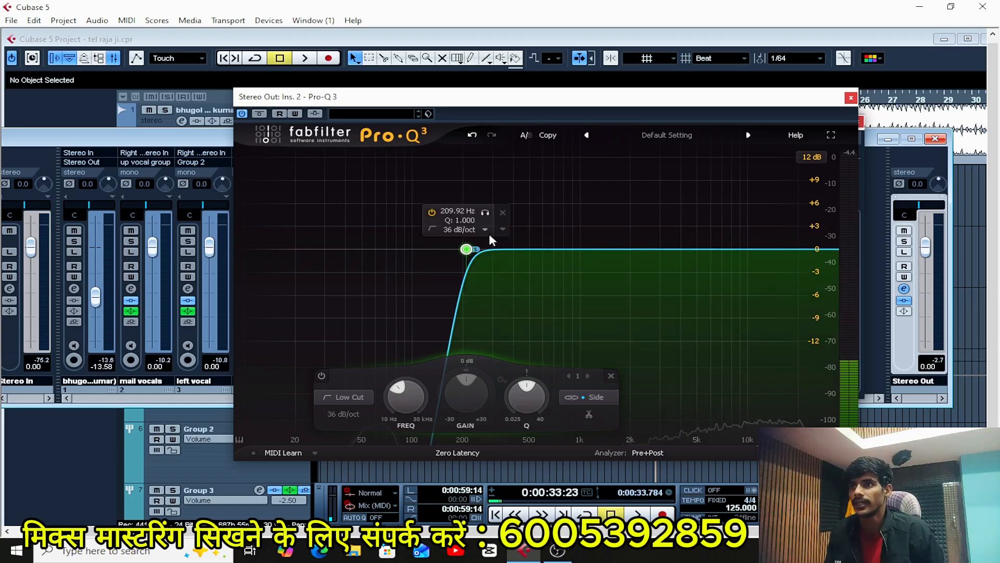
key("space")
left_click(483, 211)
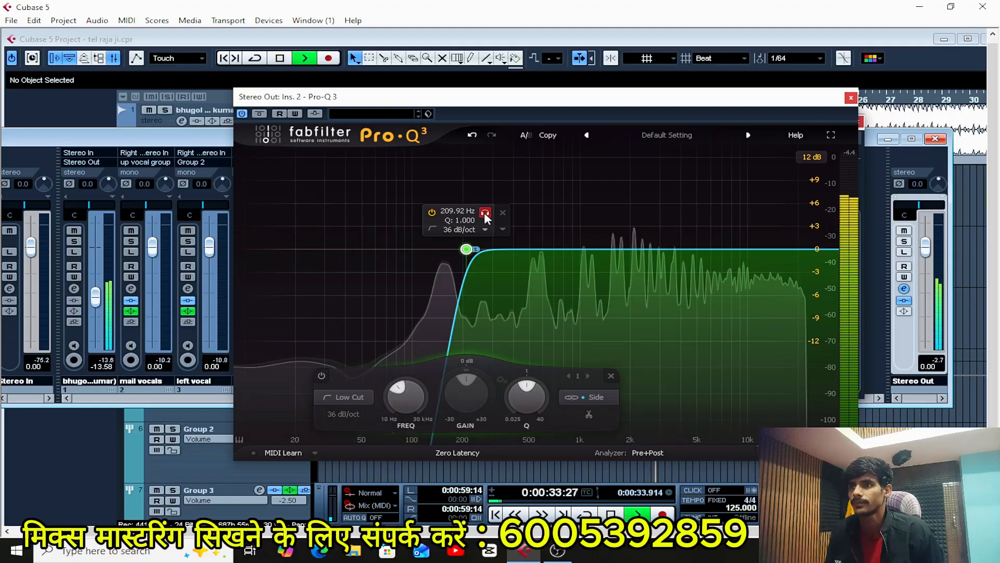
mouse_move(483, 211)
left_mouse_down()
mouse_move(544, 214)
mouse_move(496, 214)
left_mouse_up()
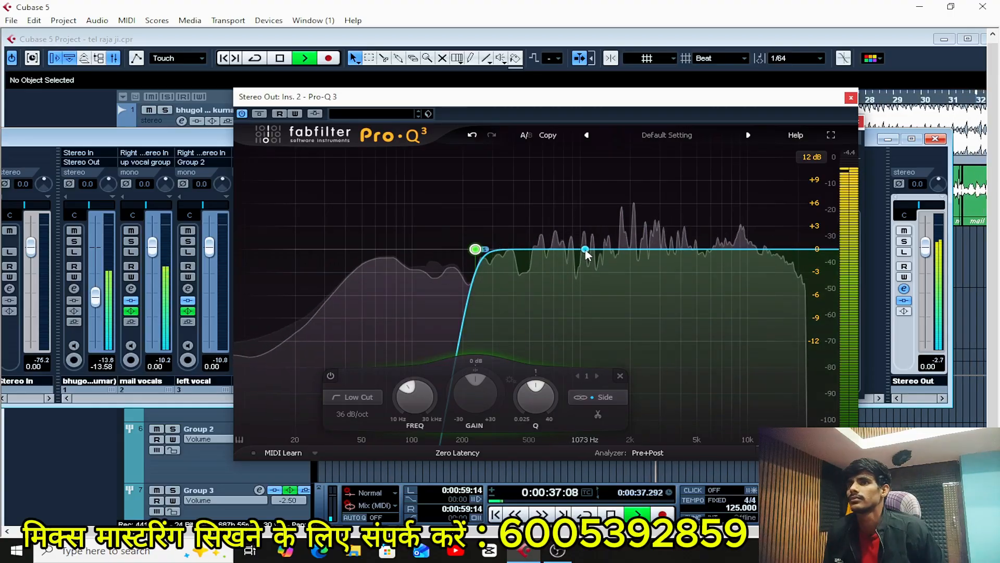
key("space")
Add a second EQ band at about 89 Hz, and make it a 36 dB/oct Low Cut on the Mid signal.
left_click_drag(585, 252, 406, 251)
right_click(405, 251)
key("Escape")
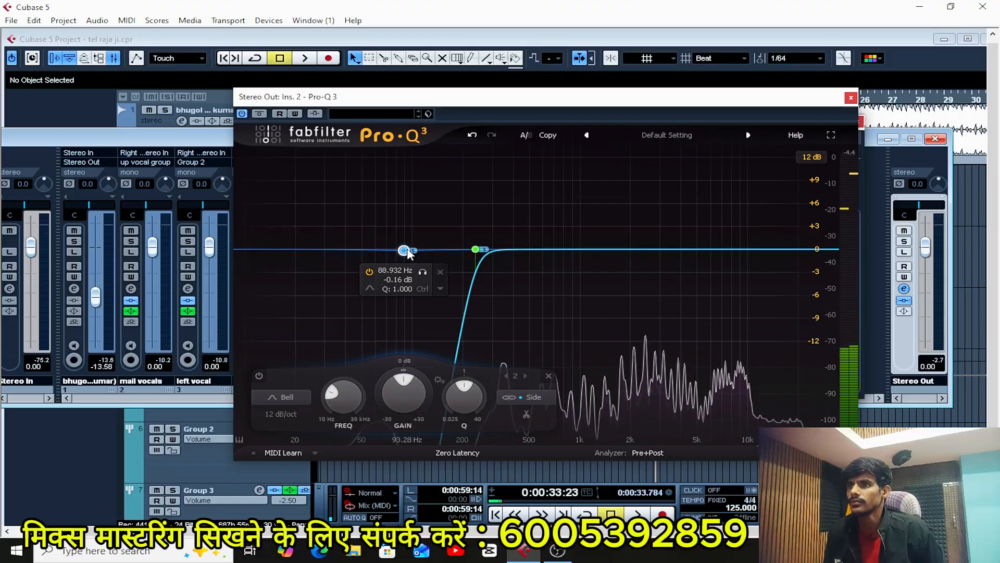
left_click(525, 396)
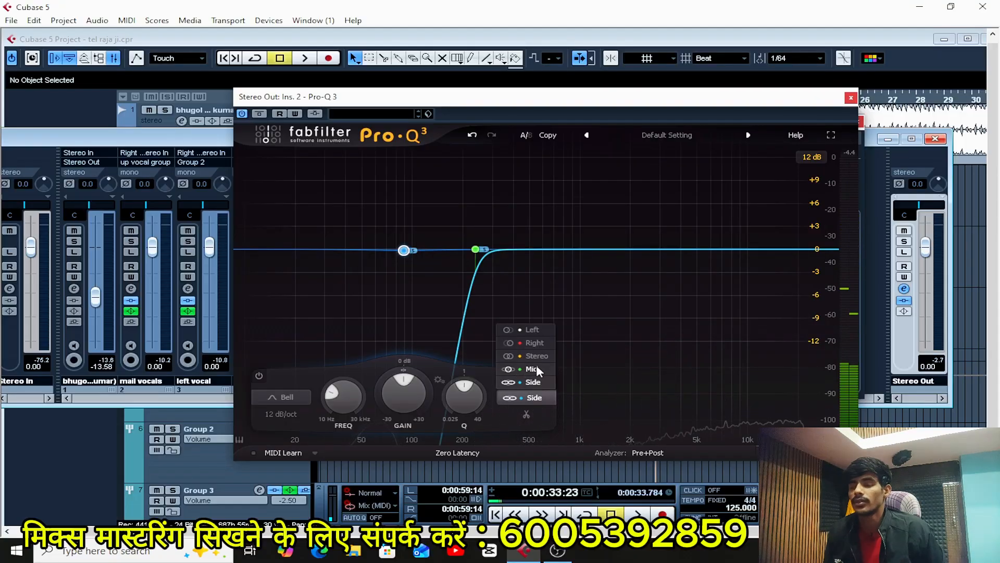
left_click(532, 369)
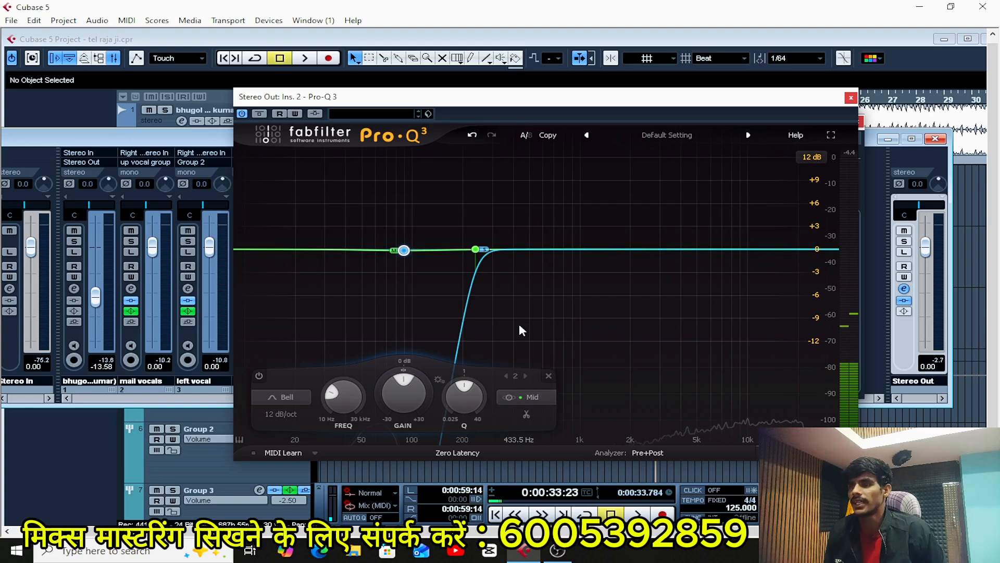
left_click(282, 399)
left_click(284, 304)
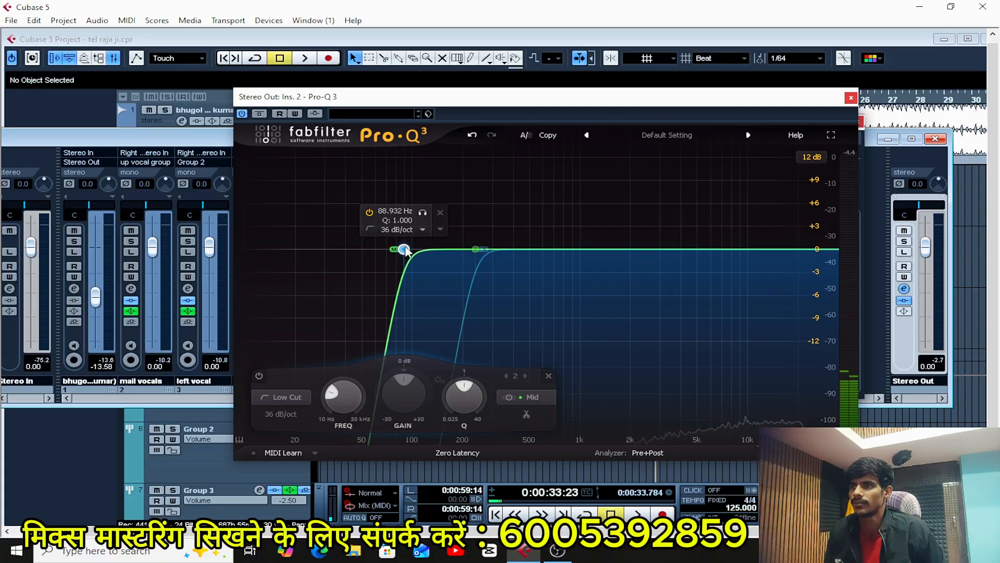
Lower the Mid low cut to about 56 Hz while soloing the band during playback, and replay the section.
key("space")
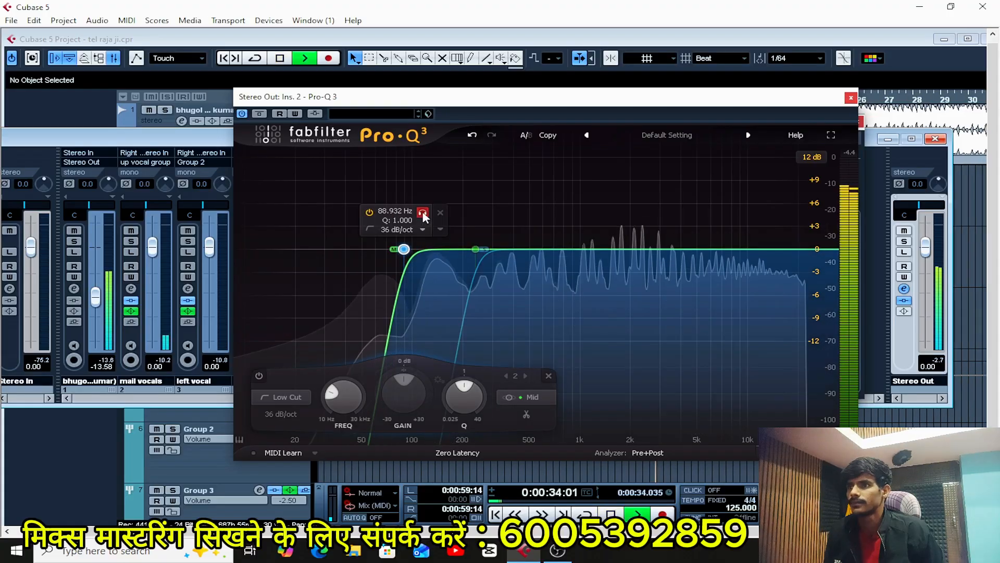
left_click(423, 212)
left_click_drag(420, 213, 386, 239)
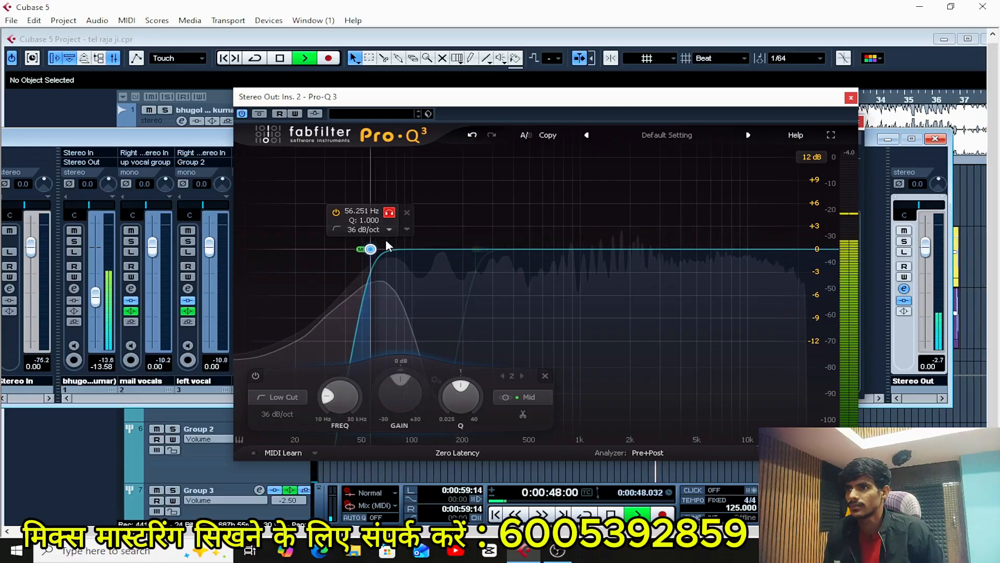
key("KP_Subtract")
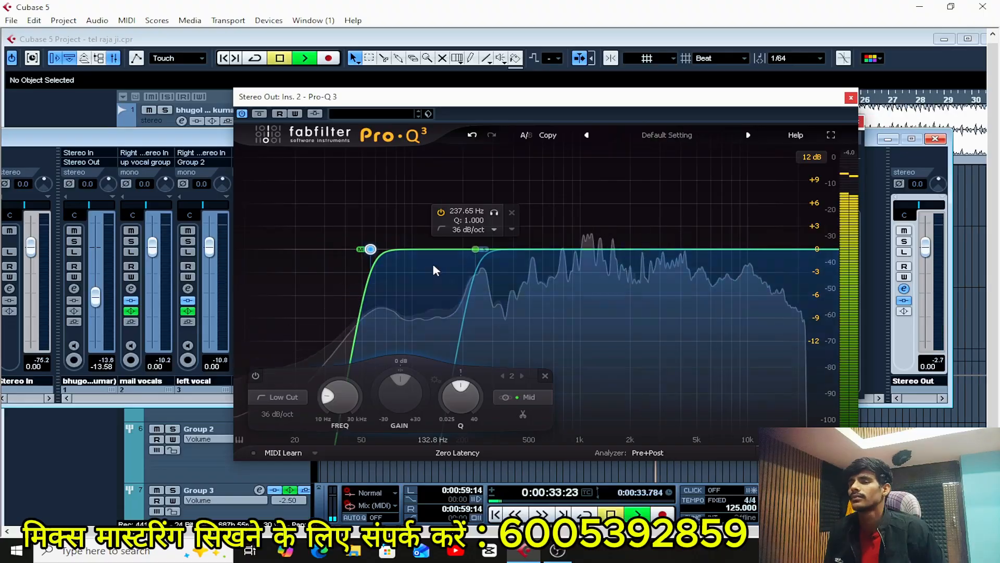
Compare the playing mix with and without the second Pro-Q 3 by bypassing it twice, leaving it enabled.
mouse_move(561, 283)
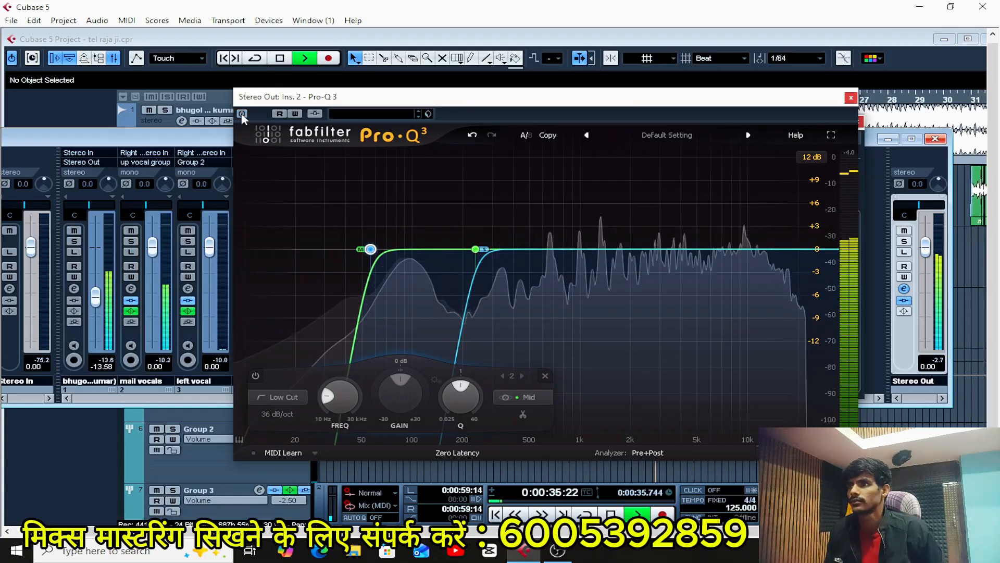
left_click(242, 115)
left_click(242, 114)
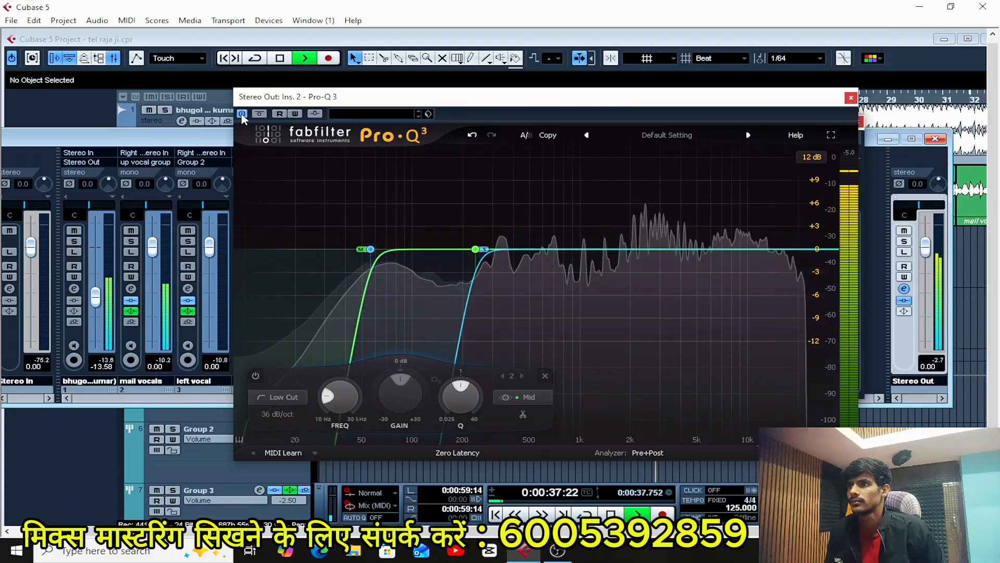
left_click(242, 115)
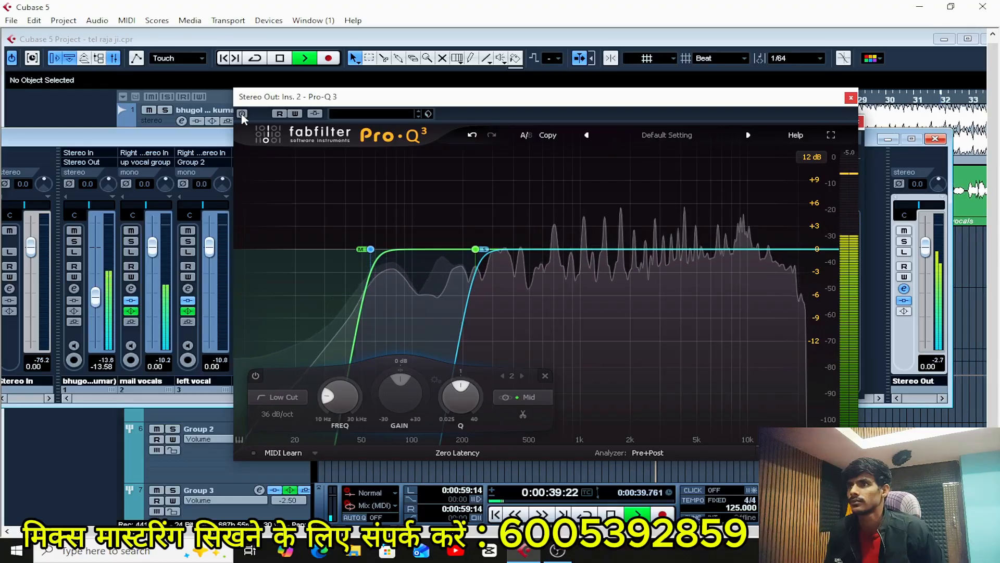
left_click(243, 114)
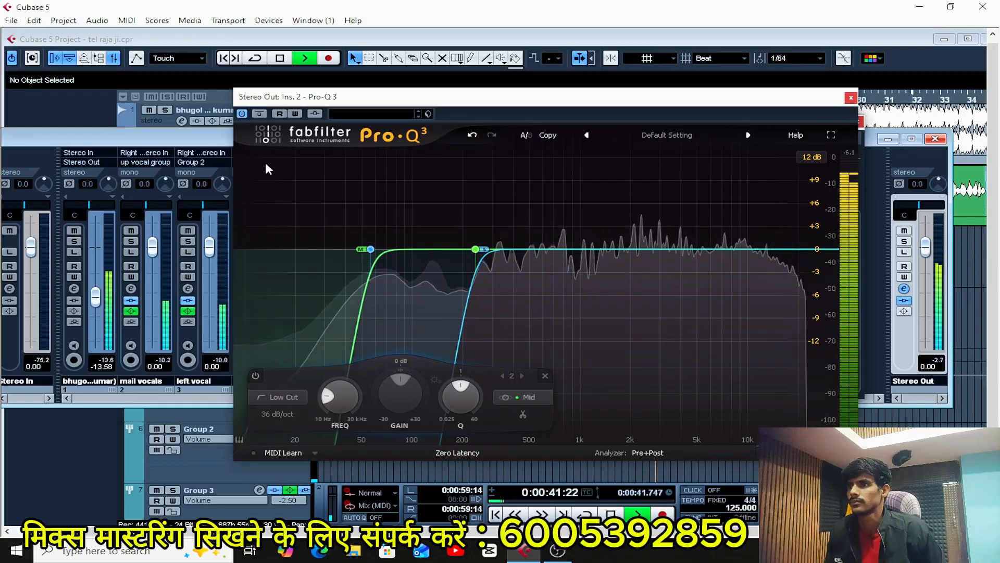
Try the Mid low cut at about 92 Hz, soloing the band while replaying the section.
mouse_move(370, 249)
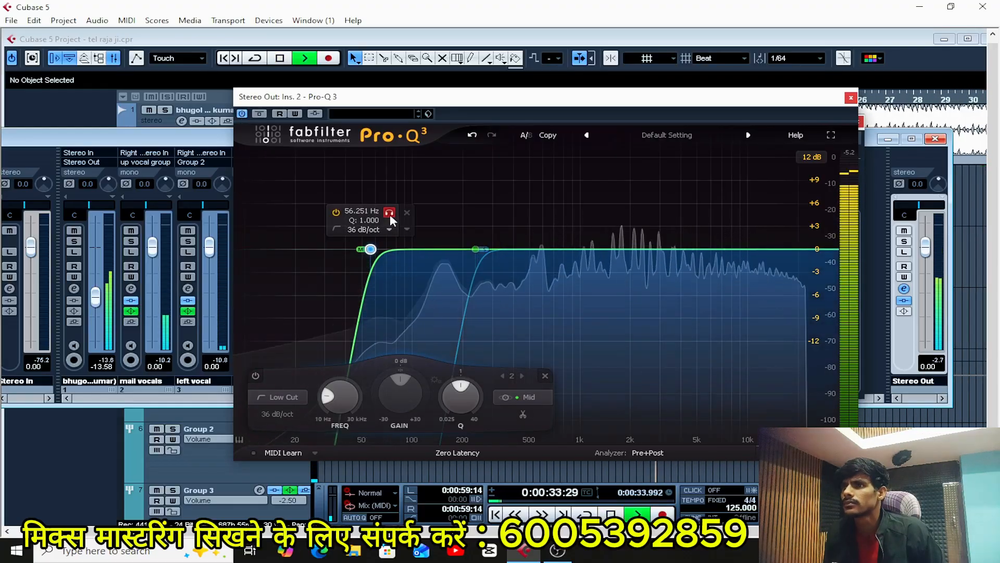
left_click_drag(389, 214, 421, 238)
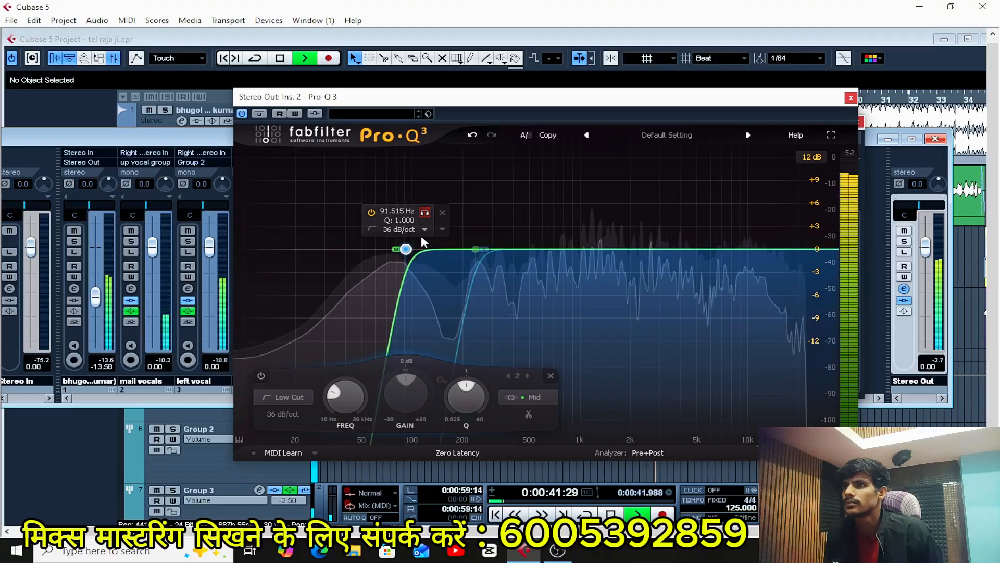
key("KP_Subtract")
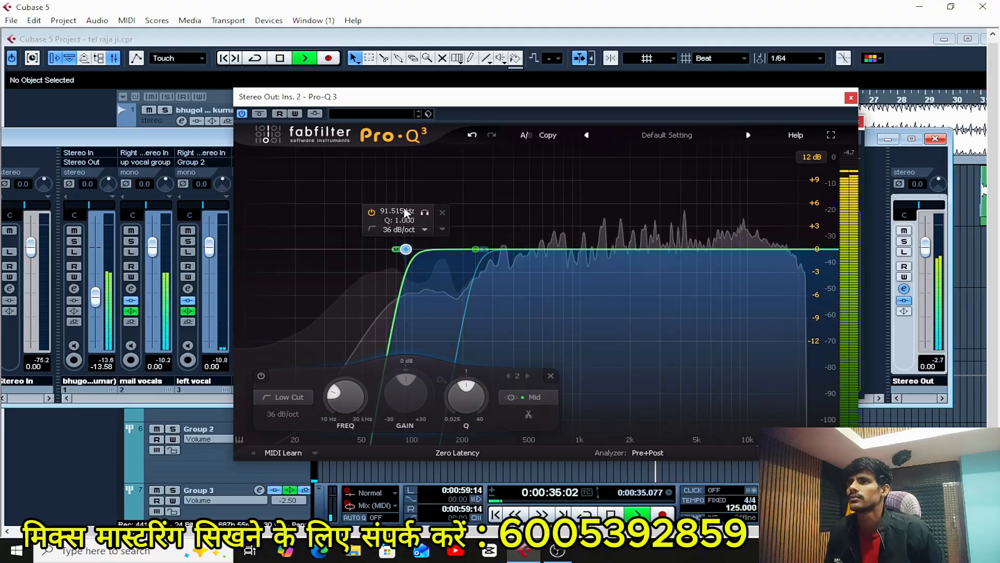
left_click(426, 212)
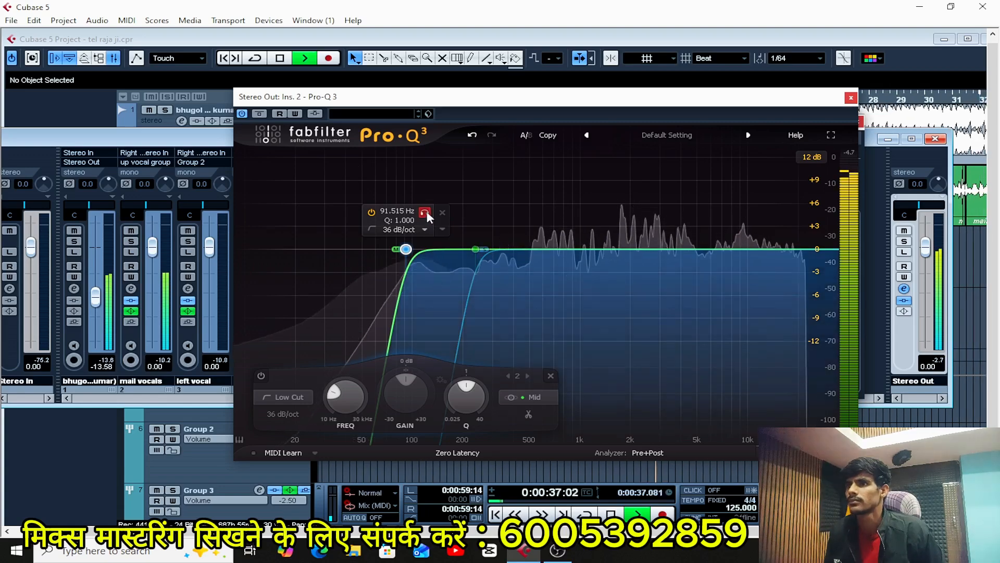
key("space")
key("space")
left_click(426, 213)
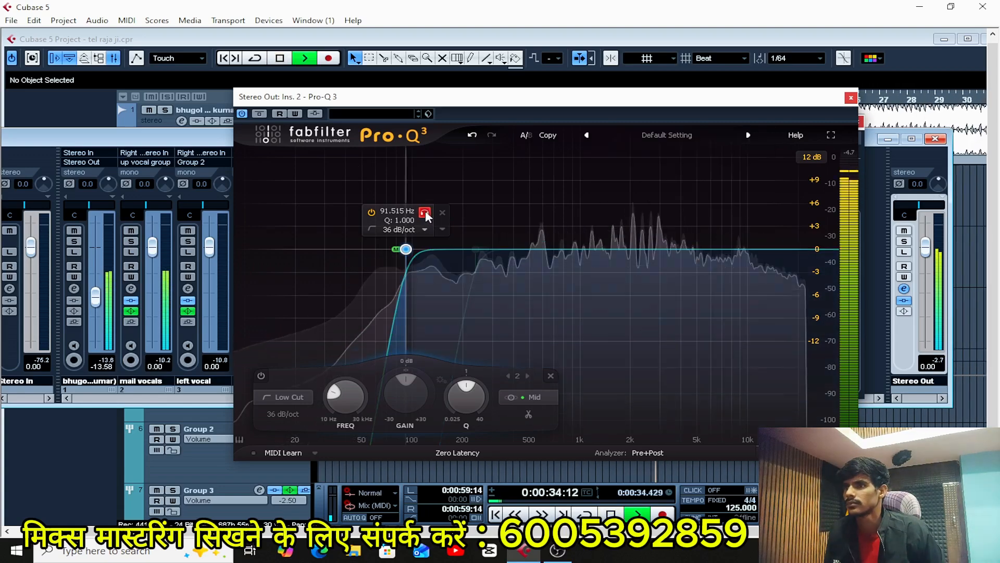
Set the Mid low cut to about 66 Hz, stop playback, and add a flat Bell band at about 733 Hz.
left_click_drag(426, 214, 397, 210)
key("space")
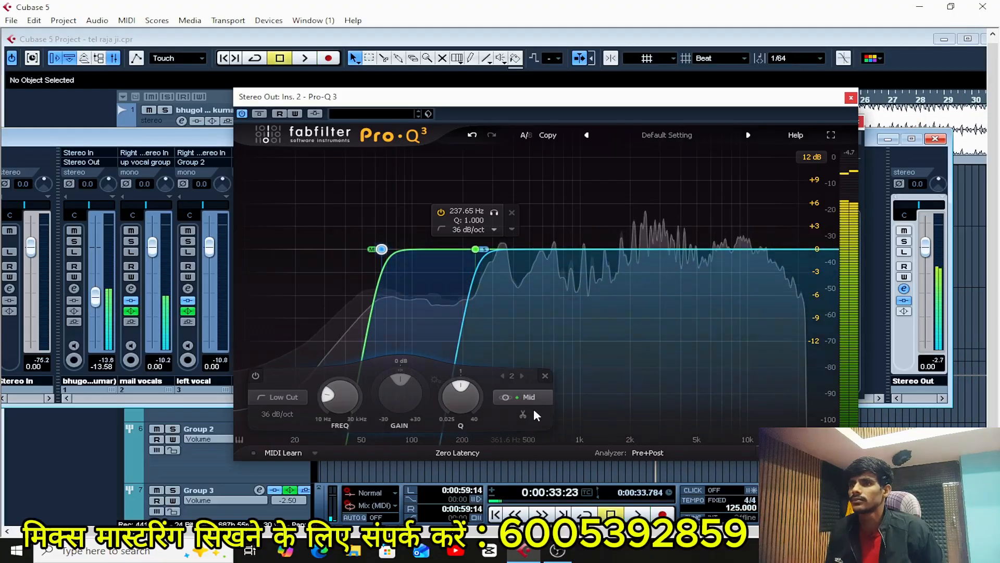
left_click(530, 303)
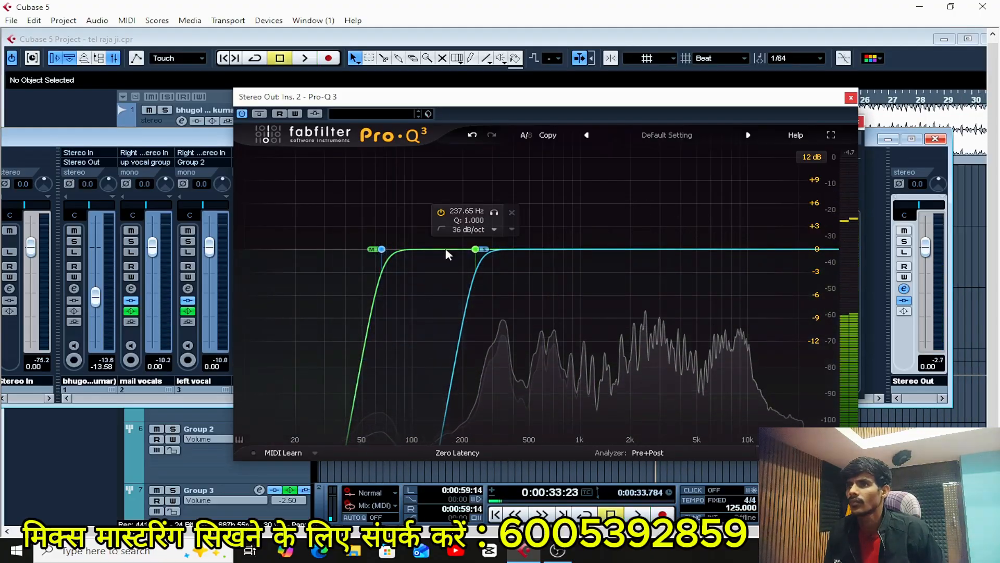
left_click(557, 249)
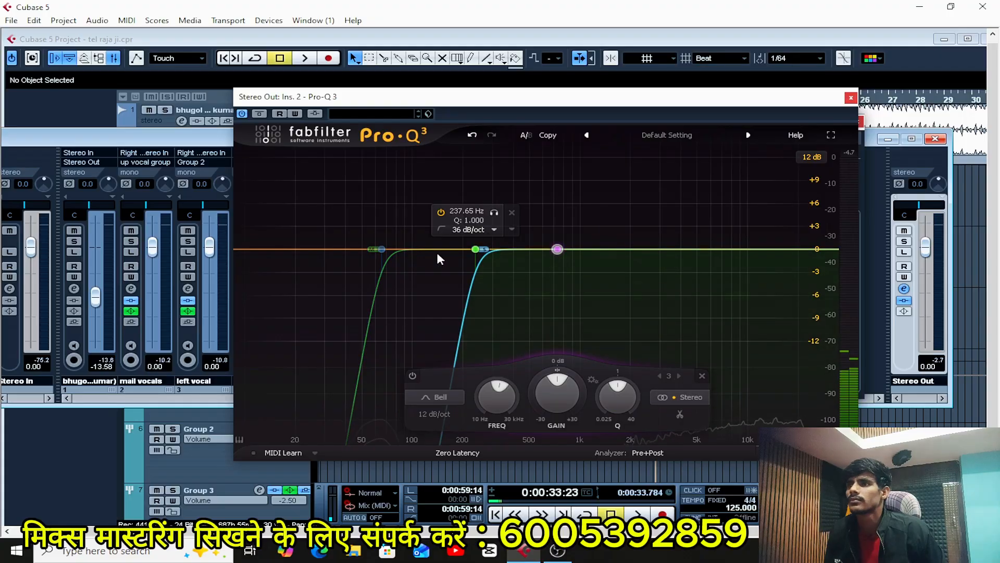
Switch the low cut at about 66 Hz from Mid to Stereo and play the mix briefly.
left_click(382, 250)
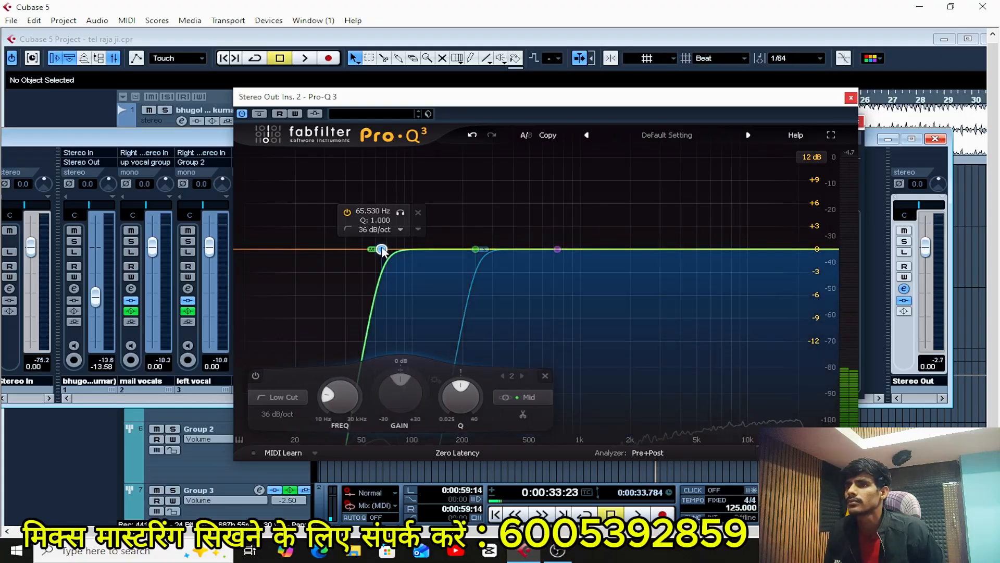
left_click(530, 396)
left_click(533, 356)
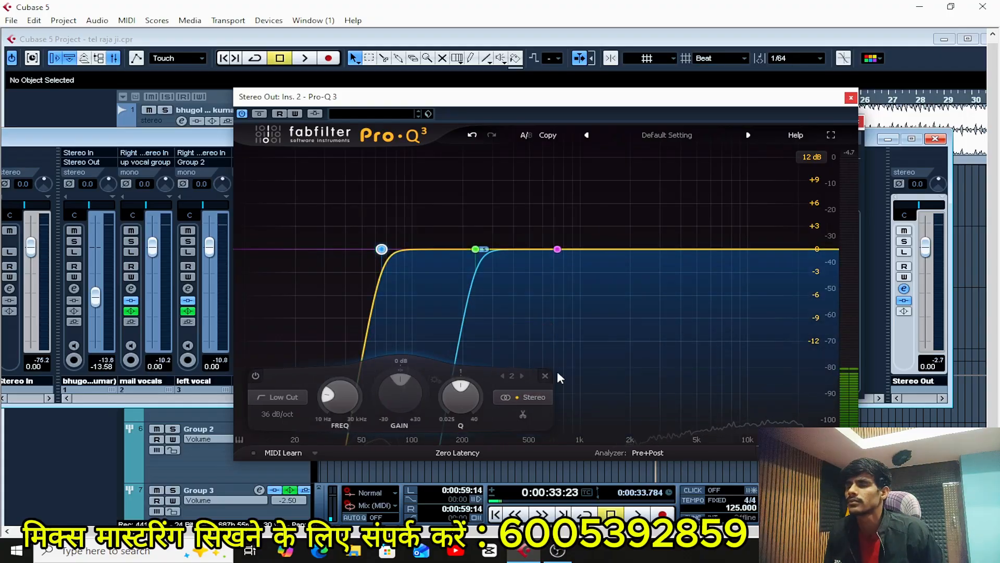
key("space")
left_click(488, 252)
key("space")
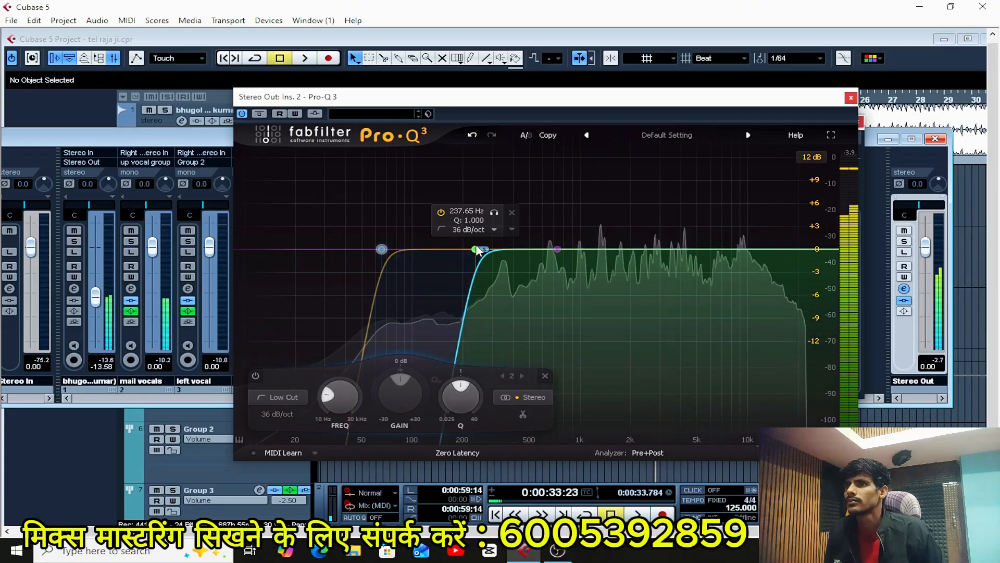
Switch the low cut at about 238 Hz from Side to Stereo and listen to the section.
left_click(476, 250)
left_click(589, 398)
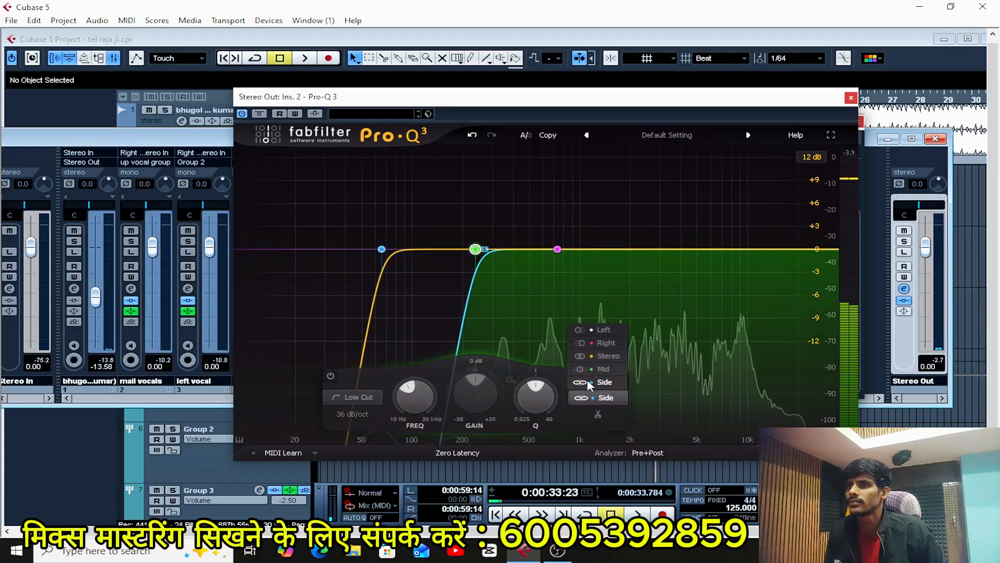
left_click(601, 351)
key("space")
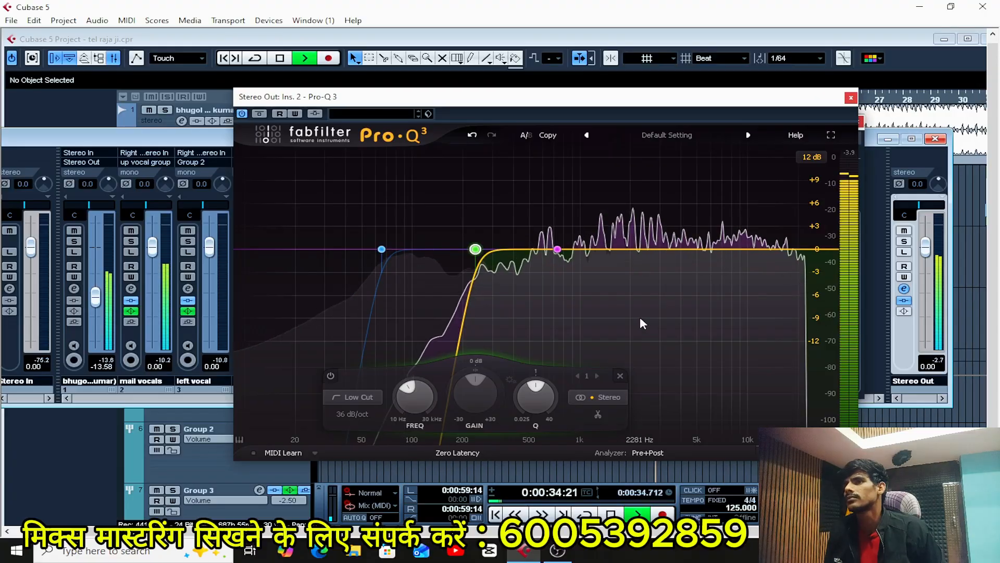
mouse_move(382, 249)
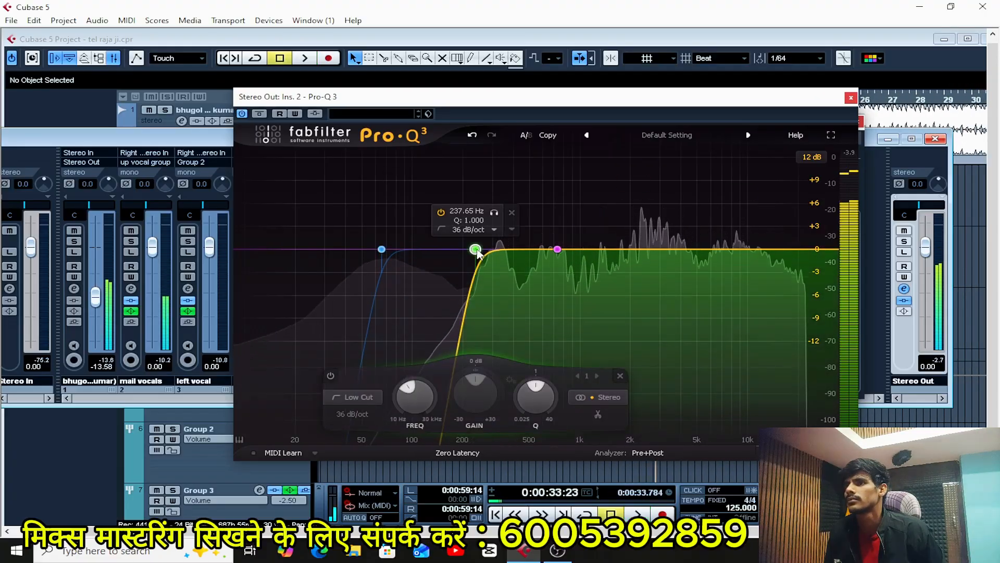
key("space")
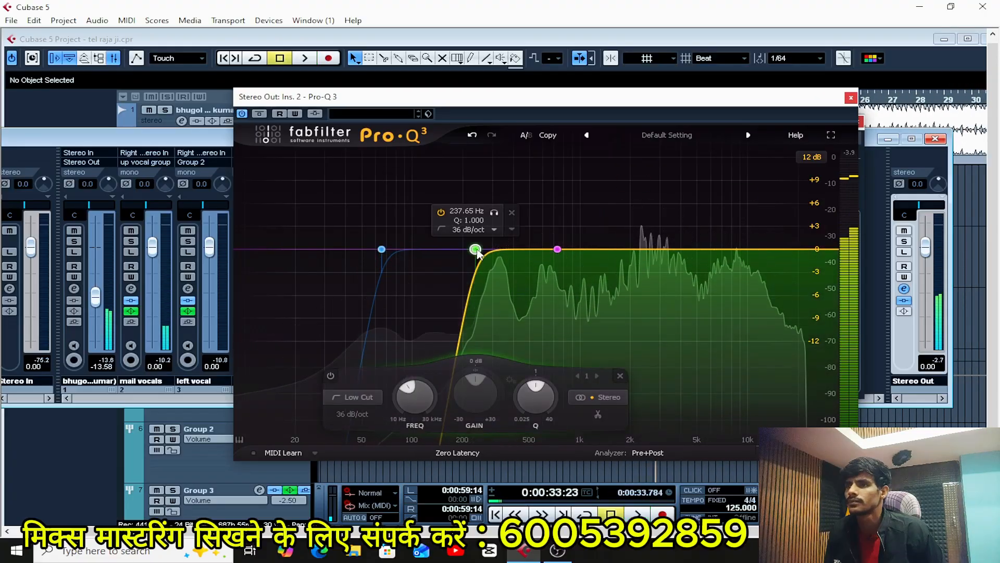
Return the 238 Hz low cut to Side and the 66 Hz low cut to Mid, and play the section to check it.
left_click(596, 396)
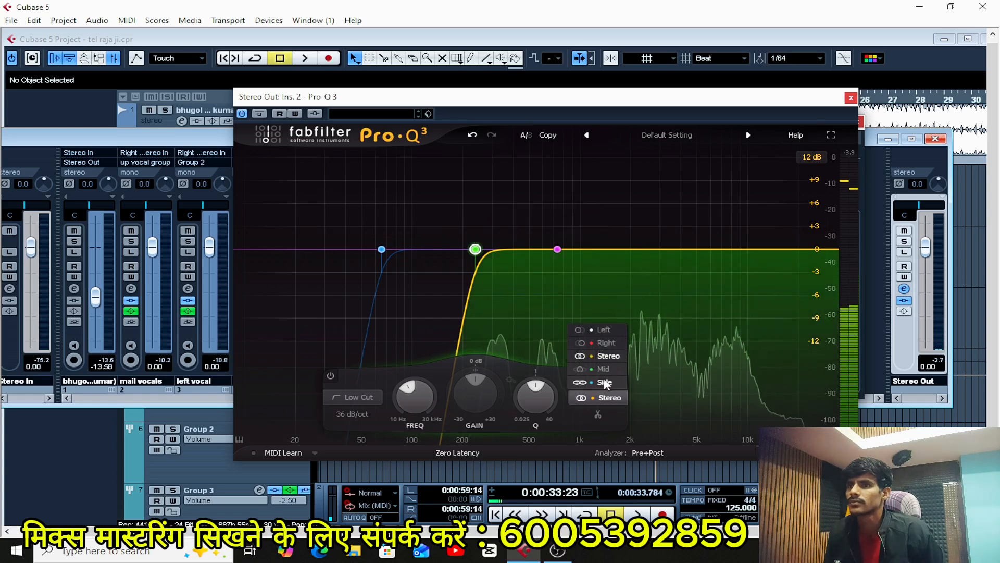
left_click(599, 389)
left_click(382, 249)
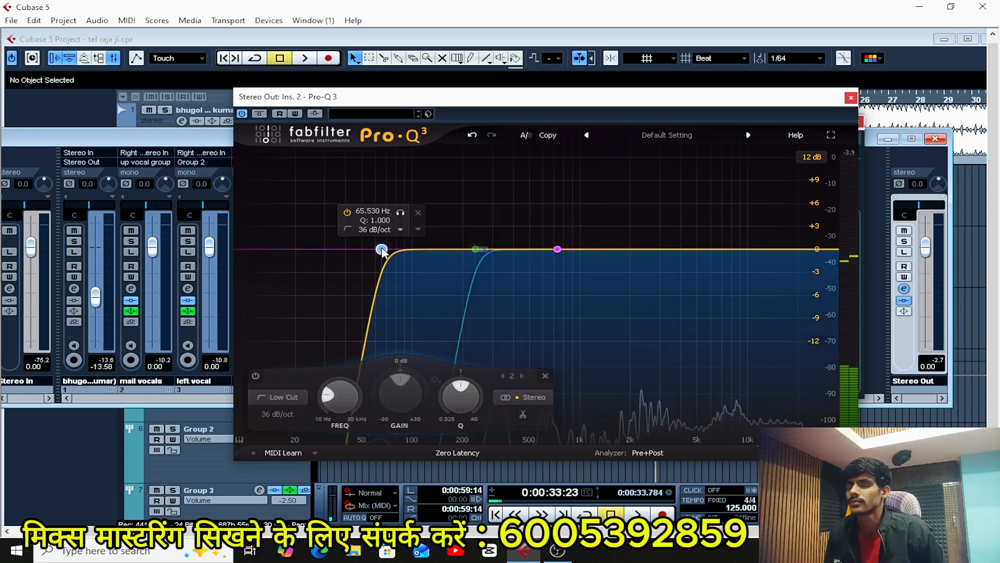
left_click(521, 401)
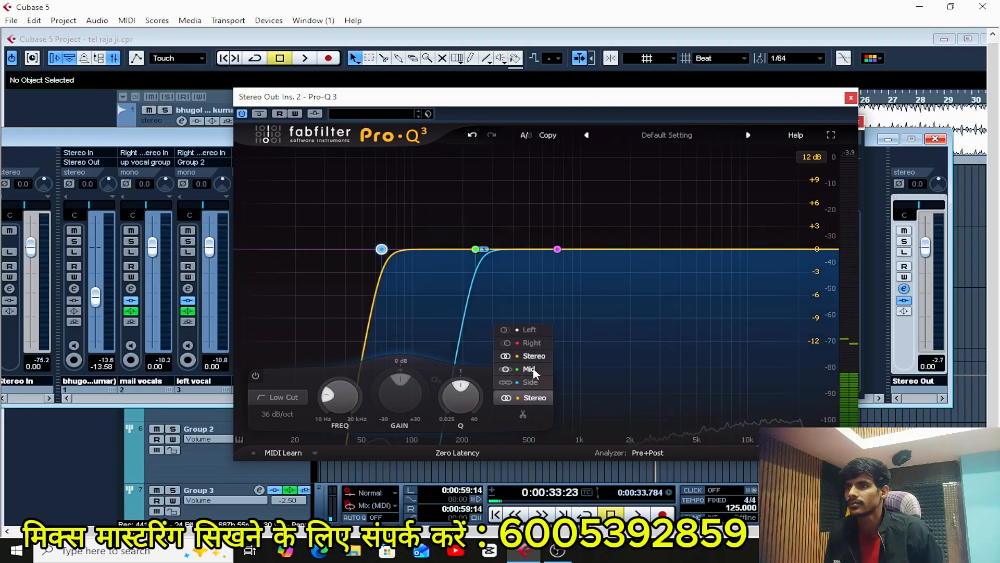
left_click(526, 344)
key("space")
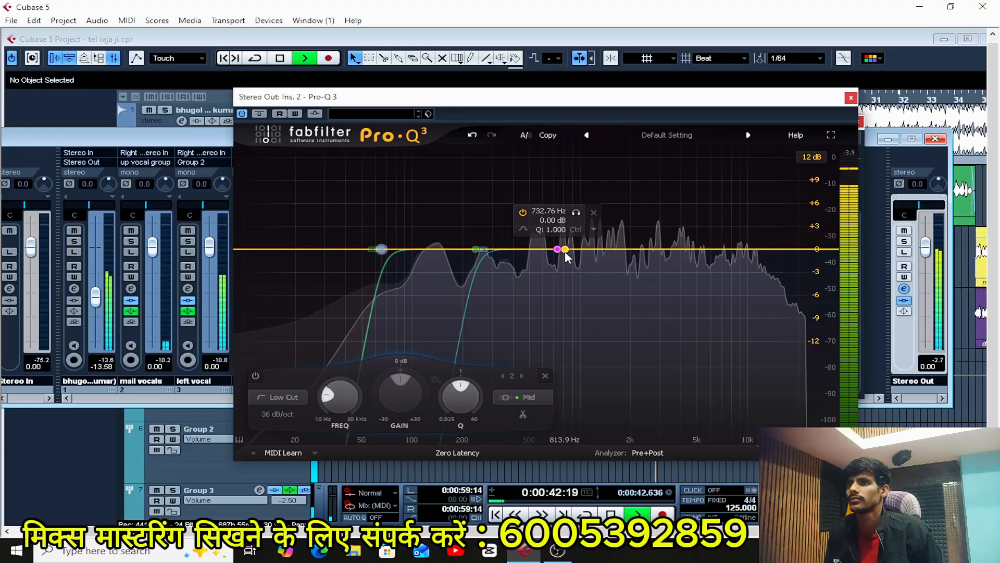
key("KP_Subtract")
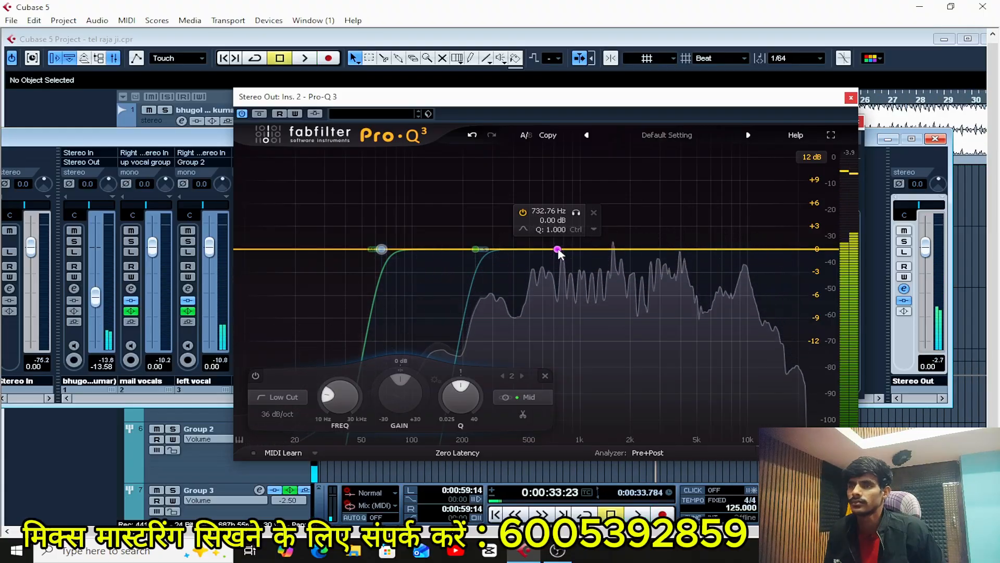
Sweep the 733 Hz Bell band during playback, and set it to about +1.3 dB at 1587 Hz with a Q of about 1.23.
left_click_drag(558, 252, 641, 261)
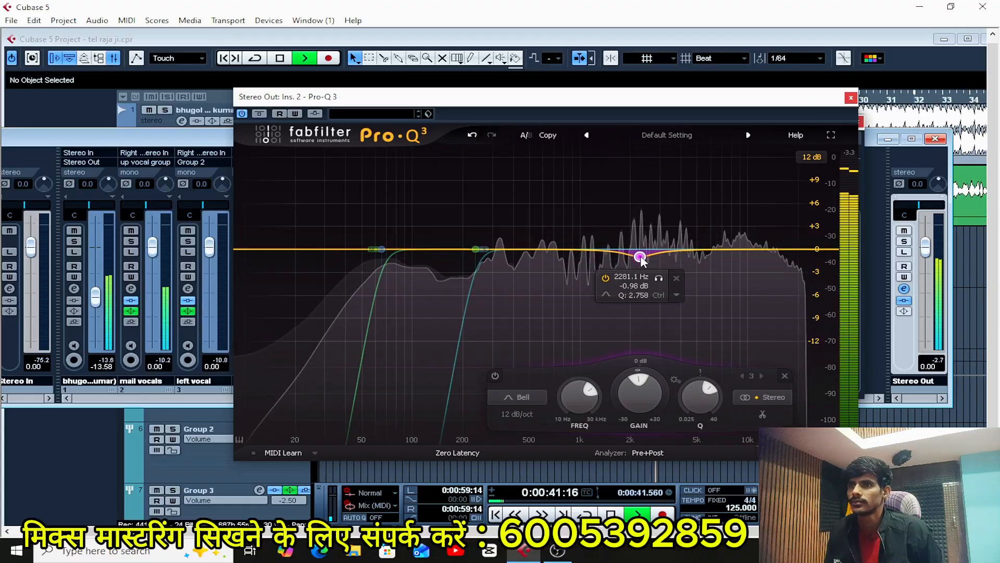
left_click_drag(643, 255, 668, 255)
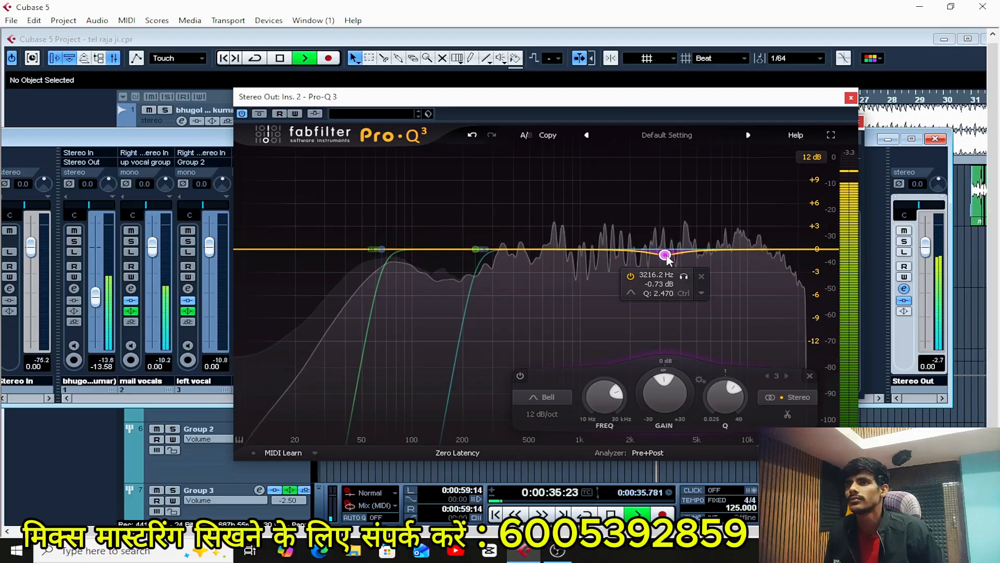
left_click_drag(669, 260, 614, 240)
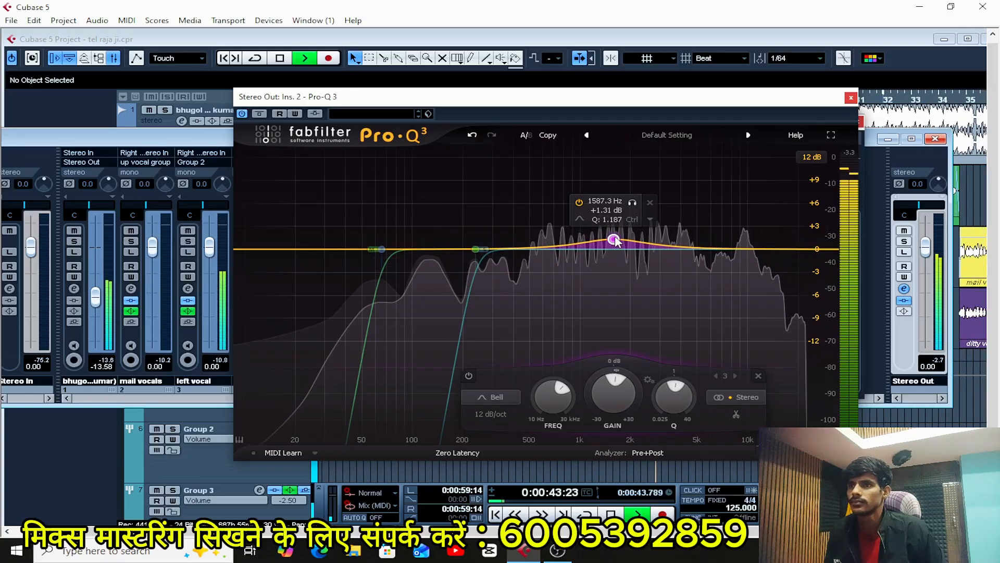
key("space")
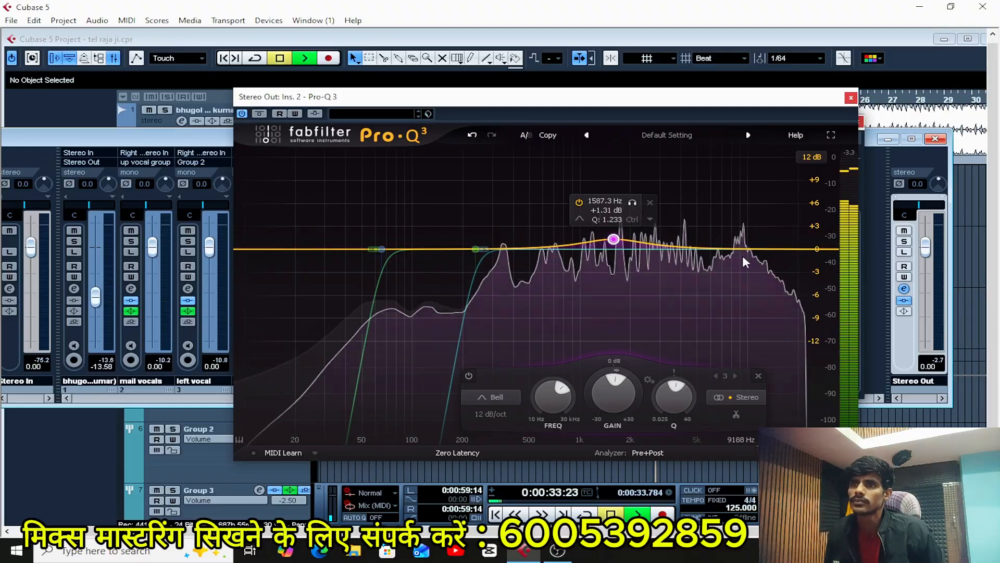
key("space")
Try a fourth Bell band with a slight boost at about 10.7 kHz, and delete it.
left_click(763, 248)
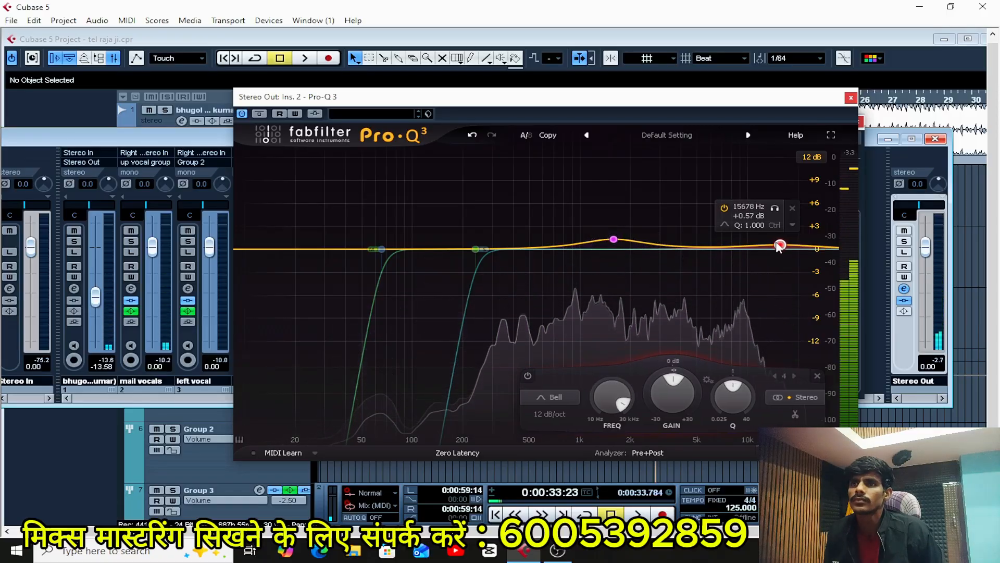
left_click_drag(767, 248, 752, 246)
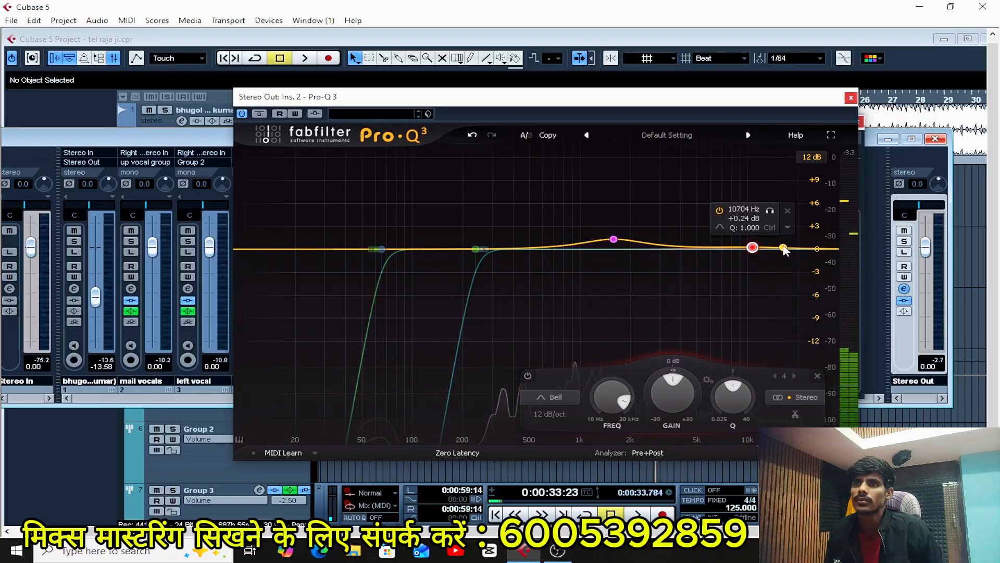
right_click(752, 248)
left_click(787, 360)
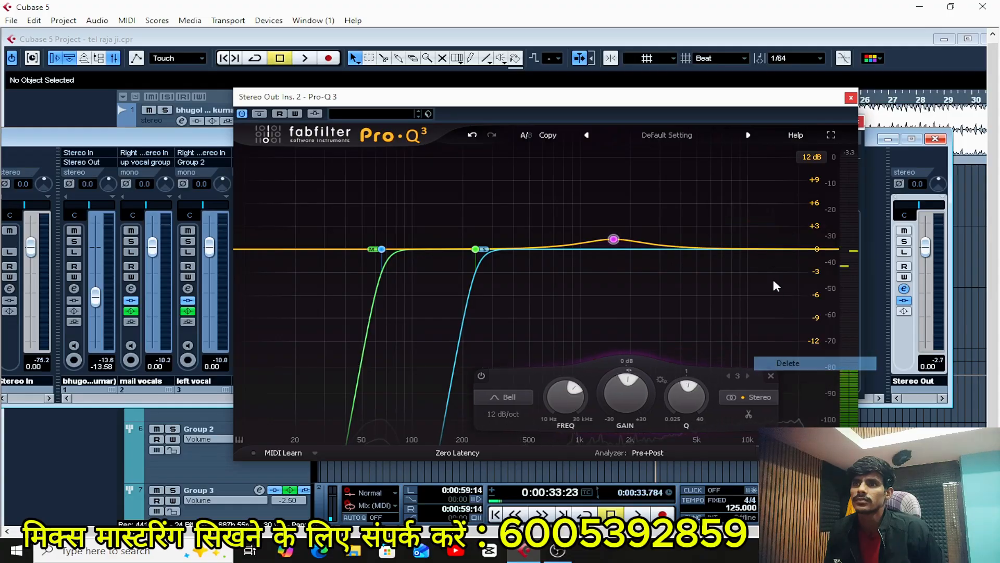
Add a Bell cut of about -0.8 dB at 4365 Hz, Q 2.25, and reduce the boost to about +1 dB at 1499 Hz during playback.
left_click_drag(714, 249, 709, 254)
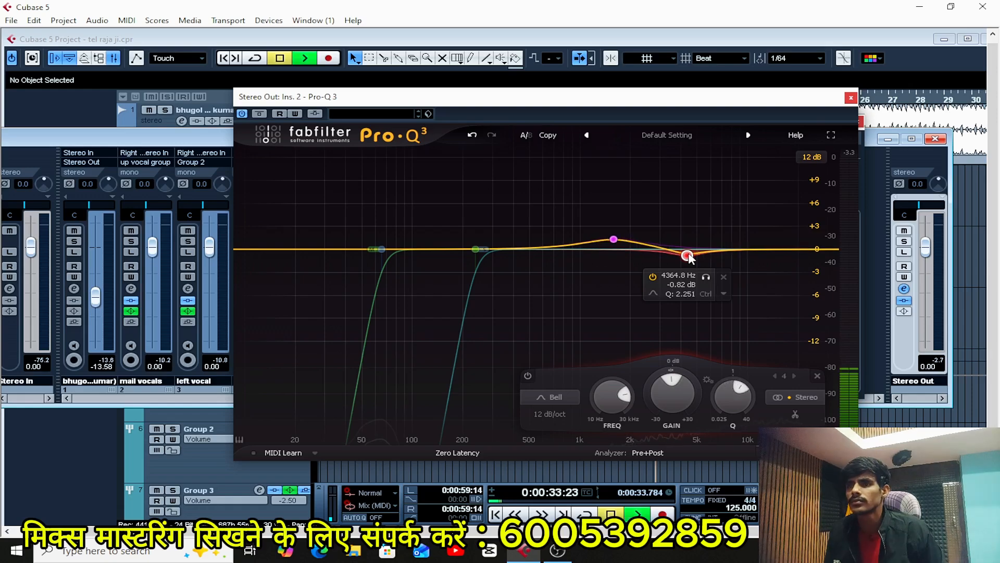
key("space")
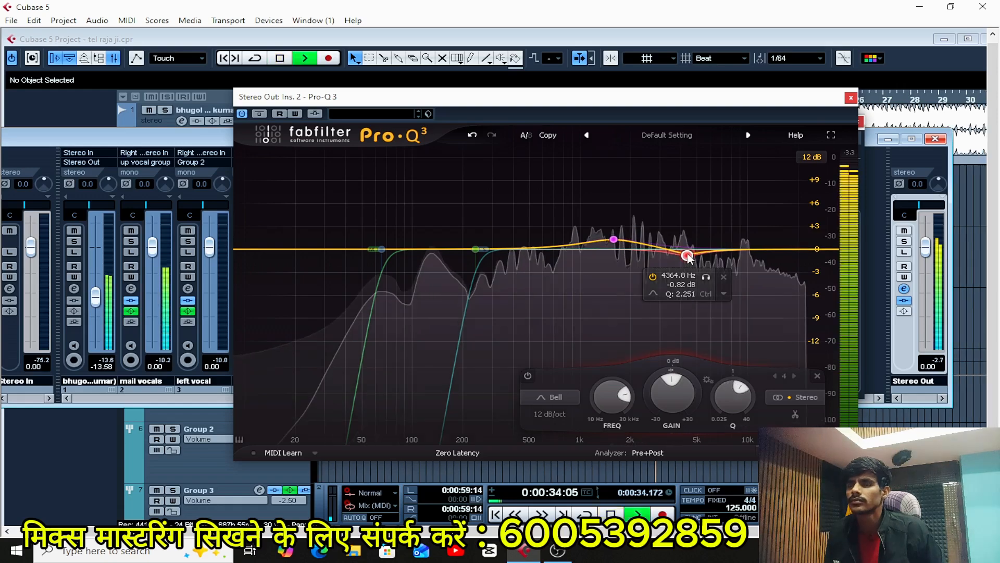
left_click(610, 242)
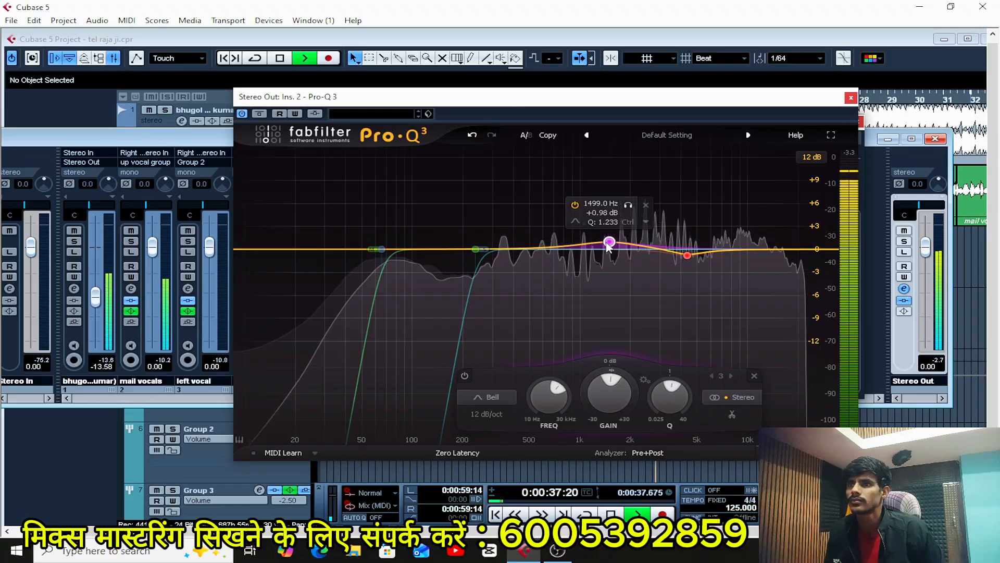
Shift the Bell cut to about 3216 Hz at -1.3 dB while replaying the section, stop playback, and close the equalizer.
left_click(685, 256)
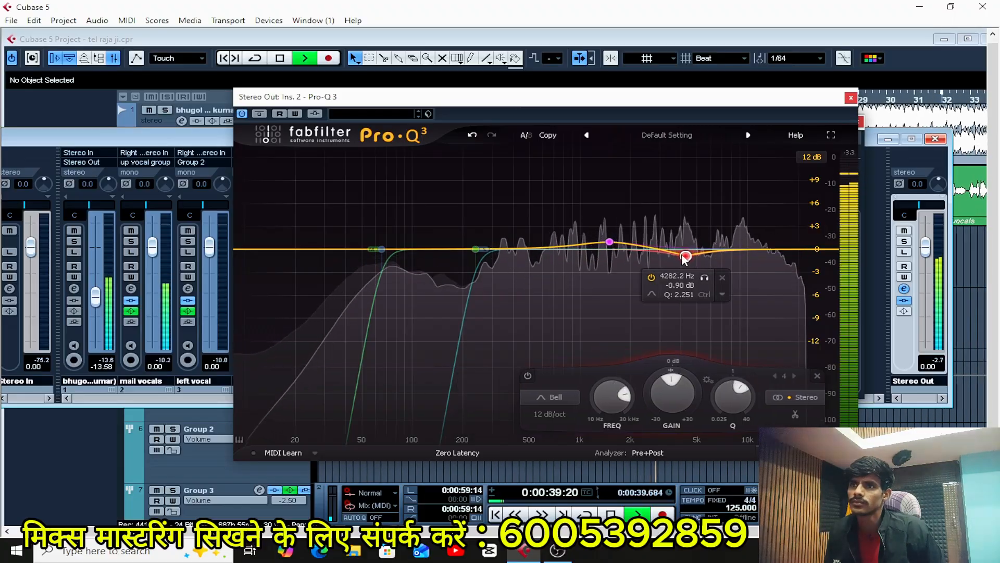
left_click_drag(684, 257, 666, 259)
key("space")
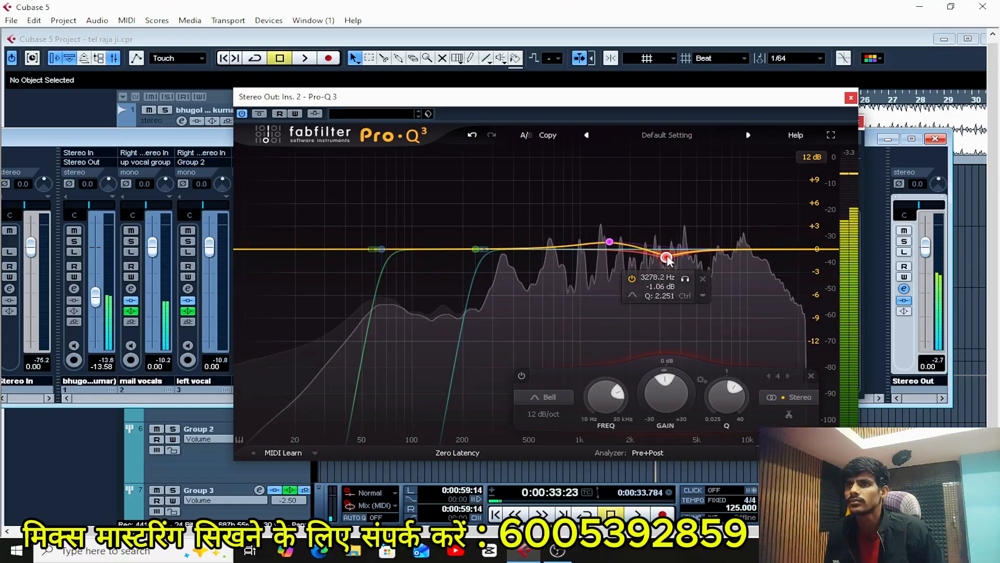
key("space")
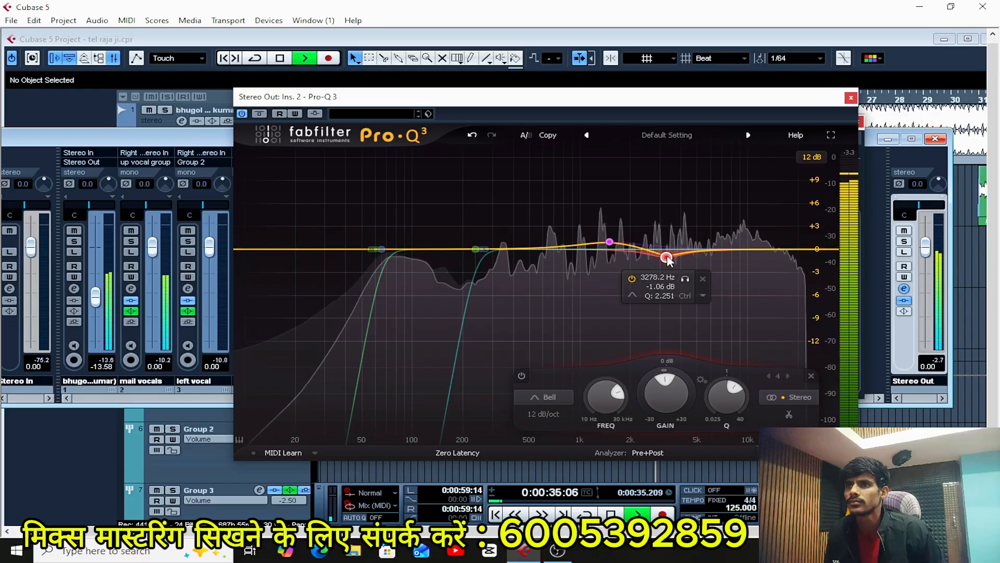
left_click_drag(667, 257, 670, 258)
key("space")
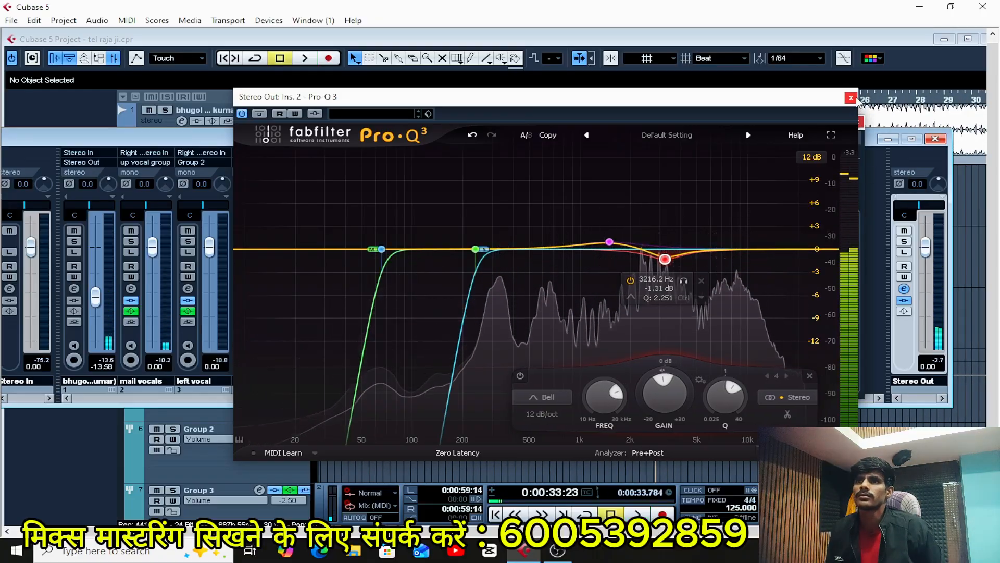
left_click(851, 98)
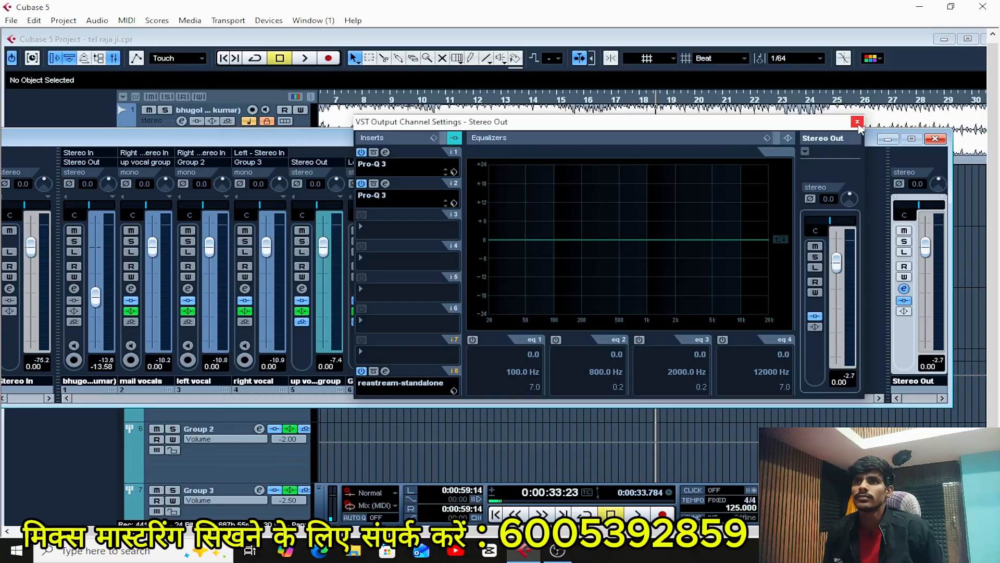
Close the Stereo Out settings and the mixer, switch the ASIO driver to Generic Low Latency ASIO Driver, and test playback briefly.
left_click(857, 123)
left_click(935, 139)
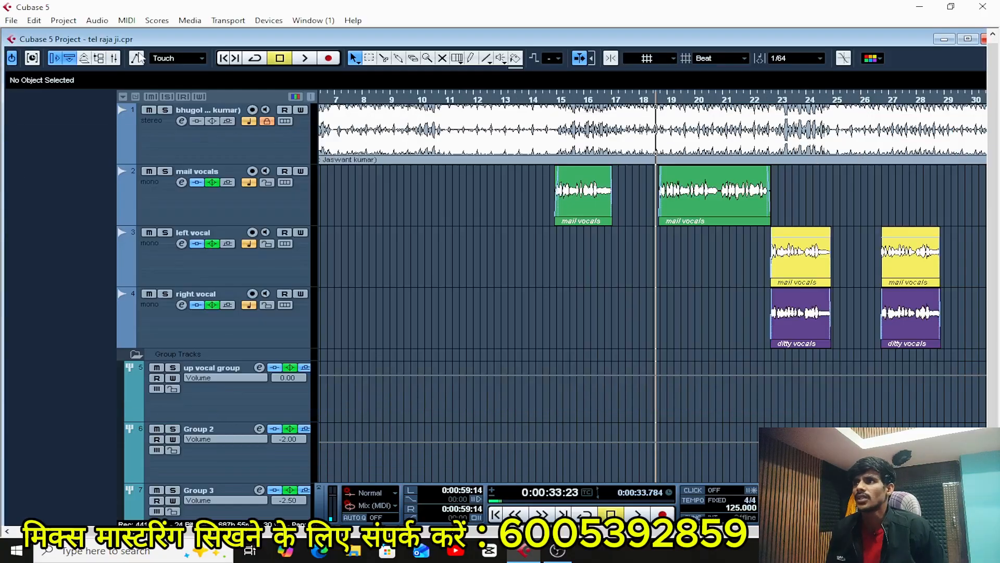
left_click(269, 20)
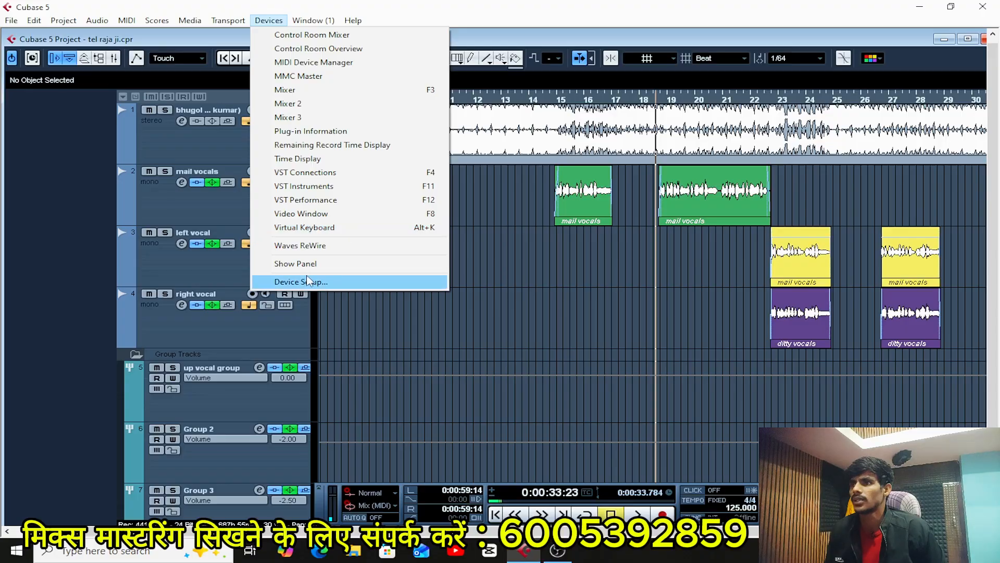
left_click(303, 282)
left_click(658, 165)
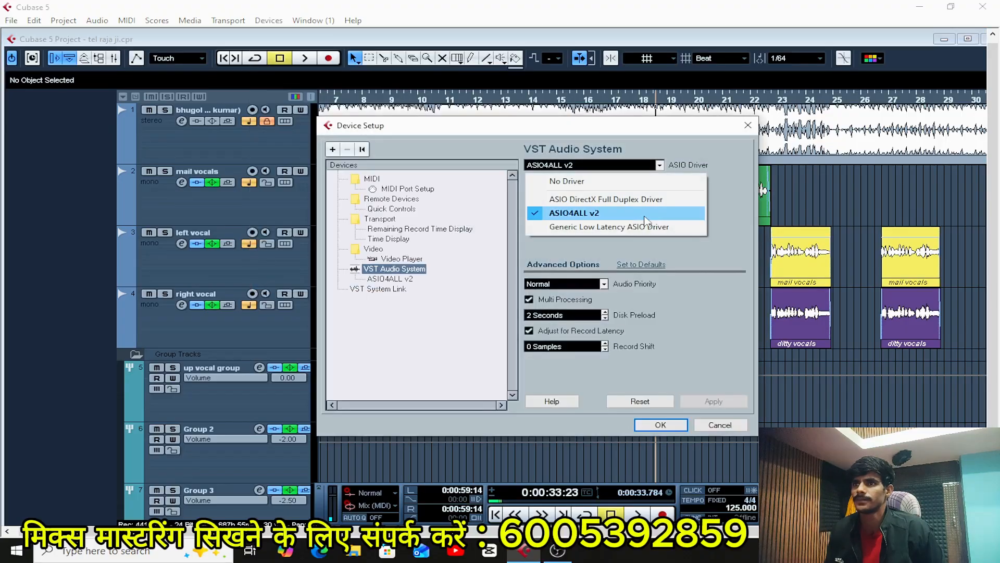
left_click(620, 227)
left_click(472, 316)
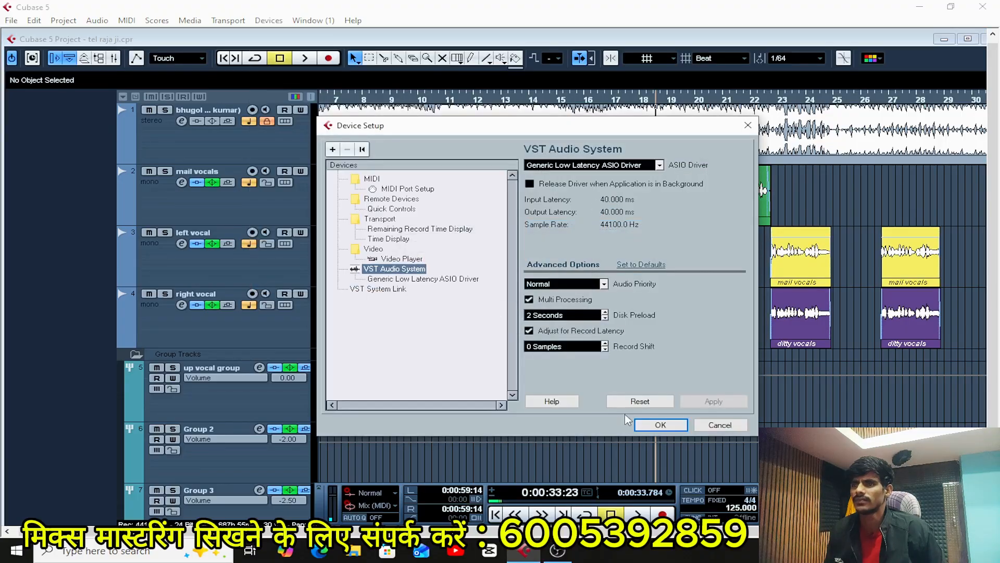
left_click(659, 425)
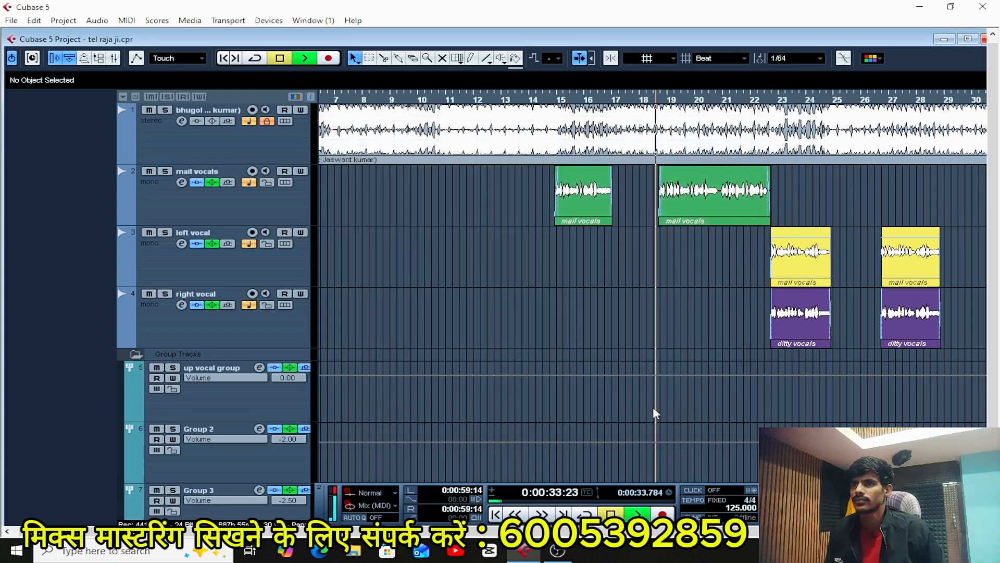
key("space")
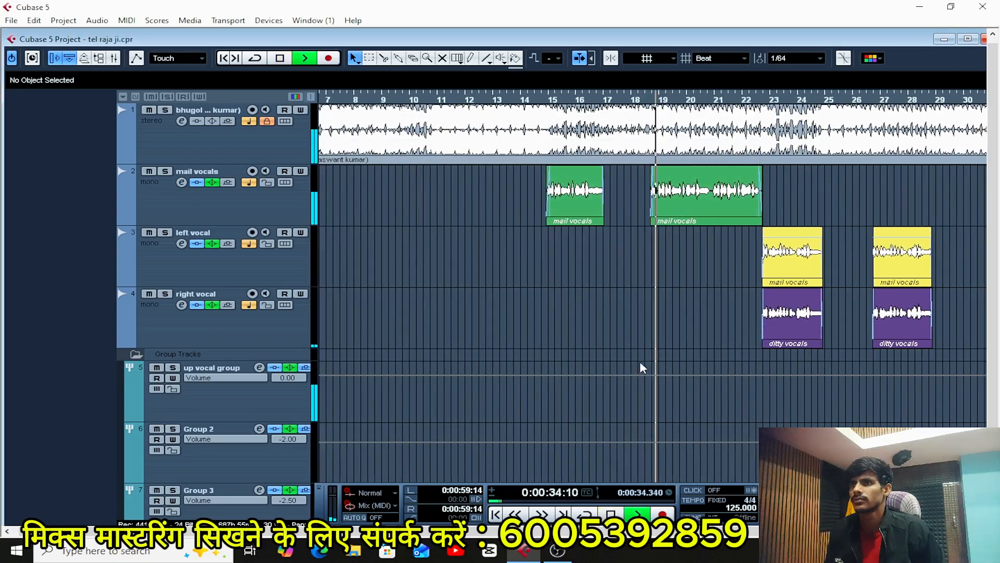
key("space")
Switch the ASIO driver back to ASIO4ALL v2.
left_click(269, 21)
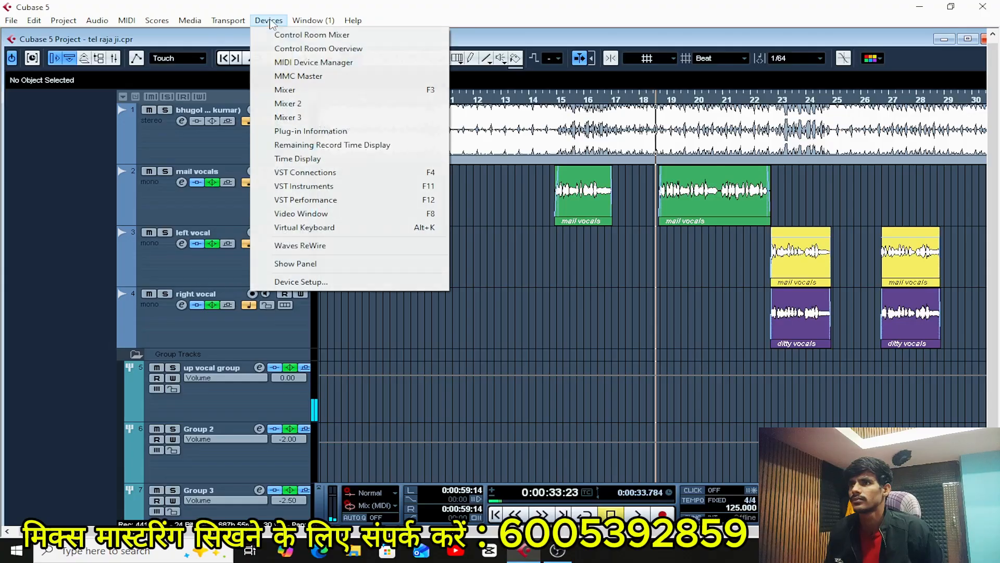
left_click(358, 281)
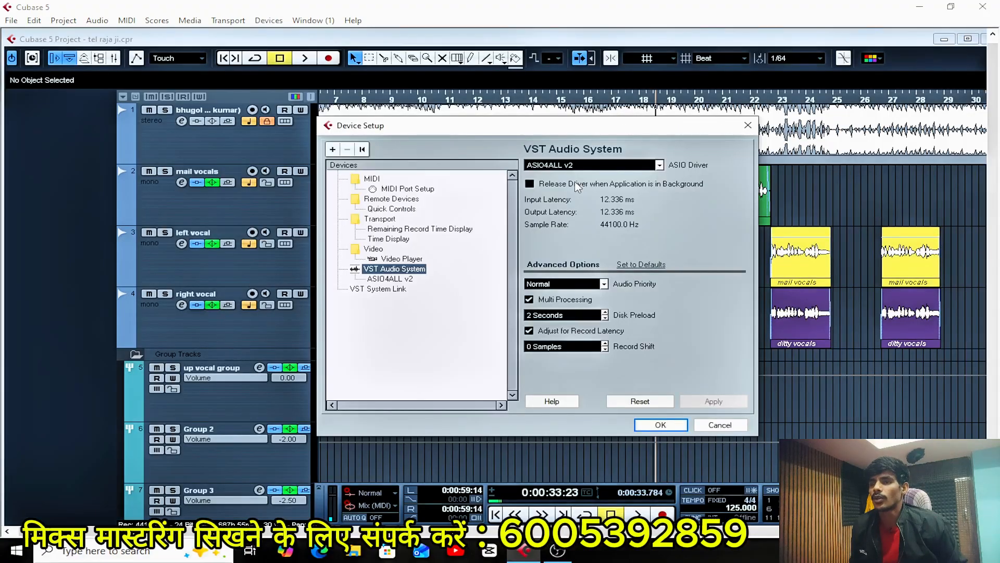
left_click(660, 425)
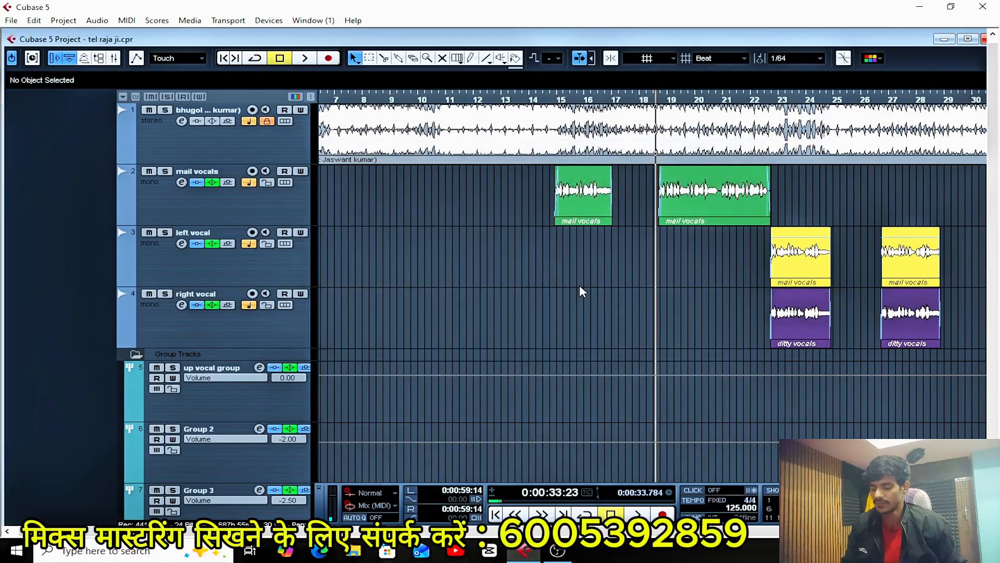
key("g")
key("g")
key("g")
key("g")
key("g")
key("g")
key("g")
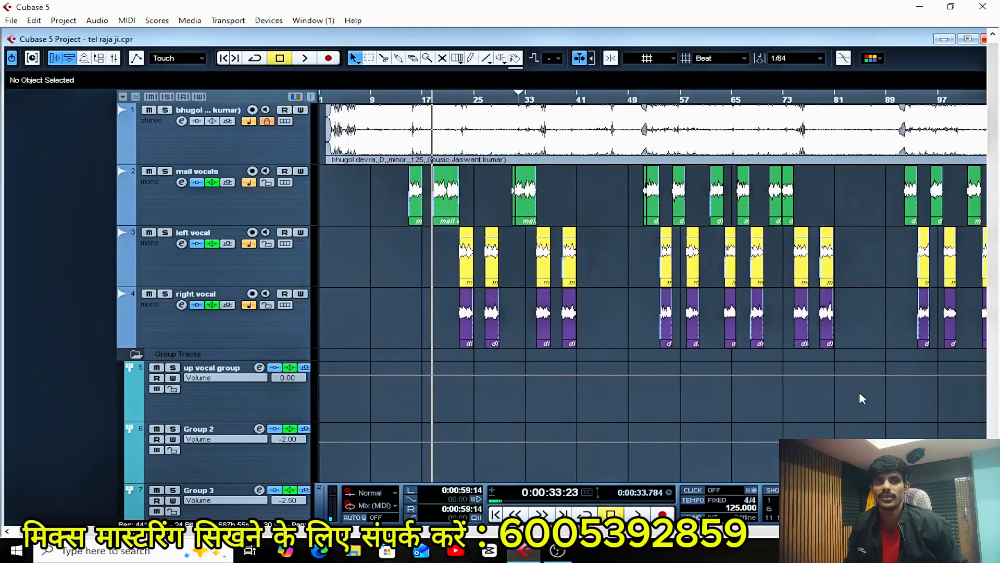
key("h")
key("h")
key("h")
key("h")
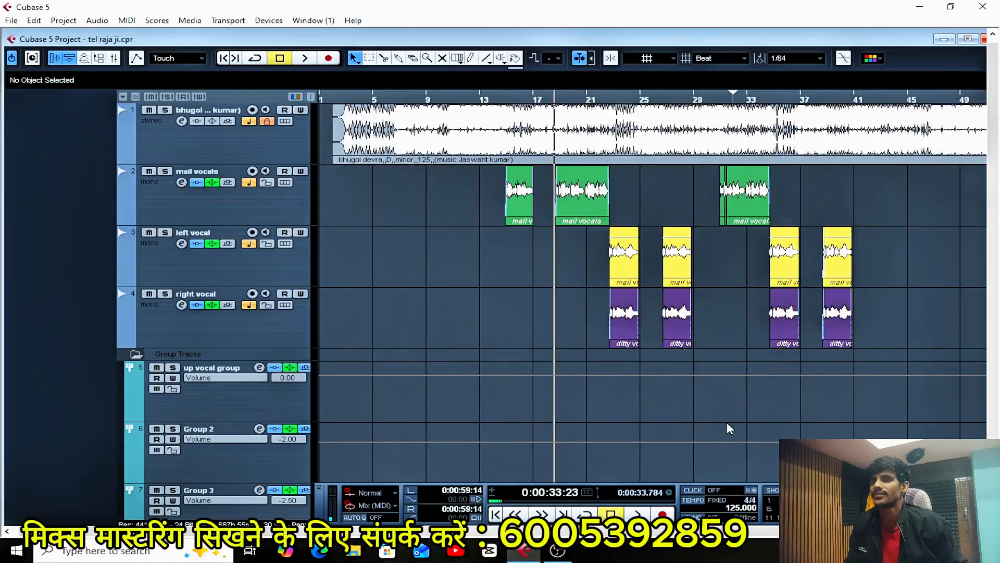
key("g")
key("g")
key("g")
key("g")
key("g")
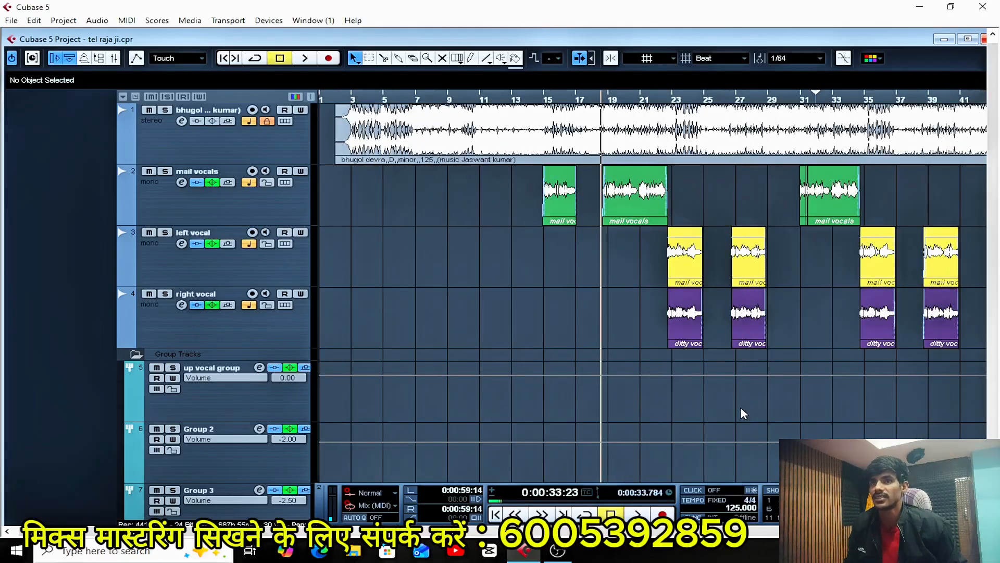
key("h")
key("h")
key("h")
key("h")
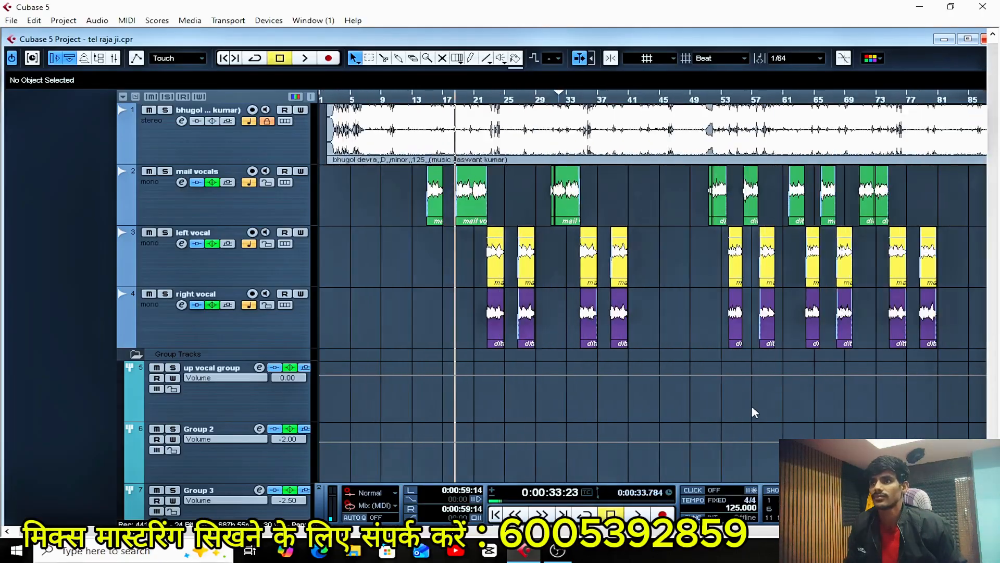
Reopen the mixer and the Stereo Out channel settings, open the second Pro-Q 3 insert, and start playback.
key("F3")
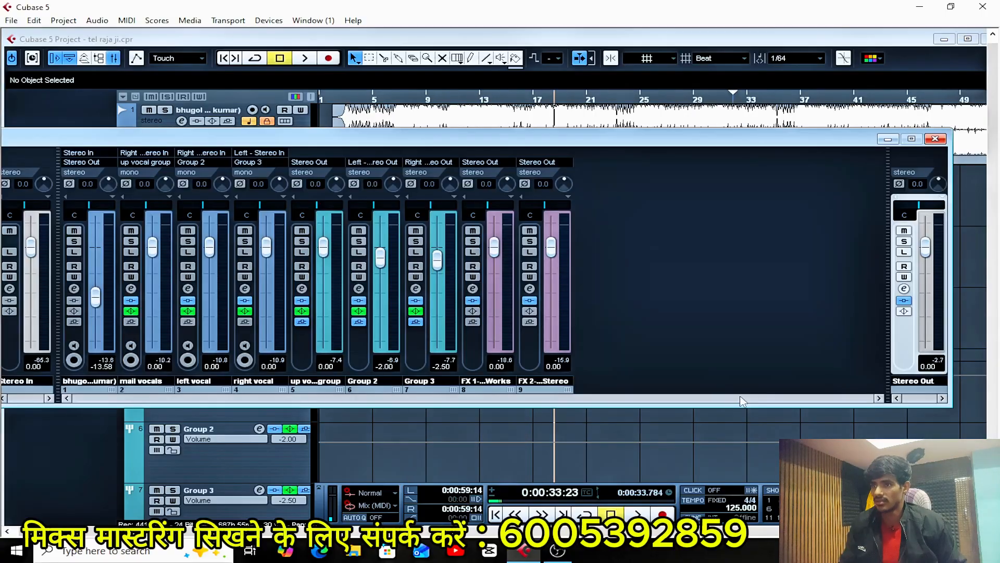
left_click(905, 289)
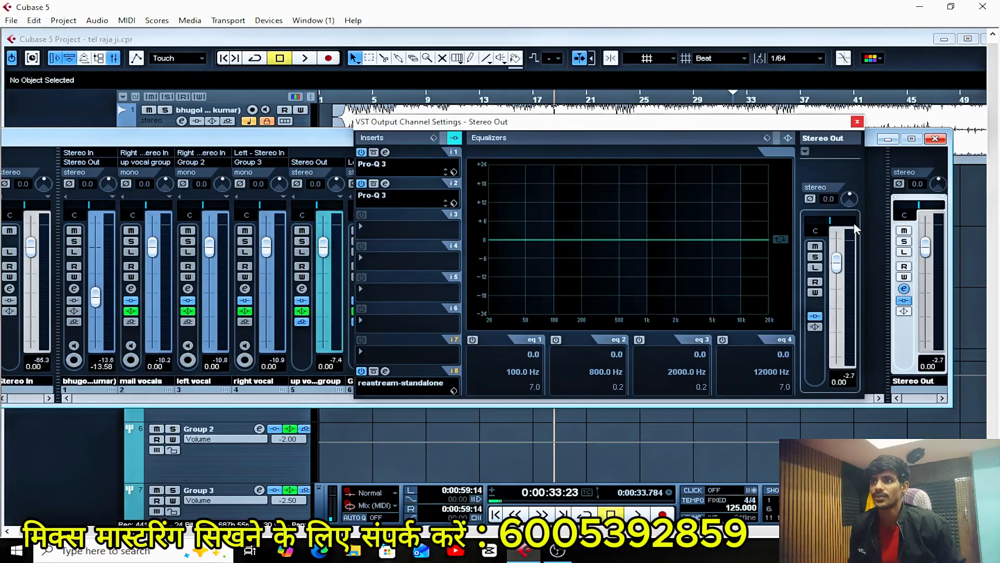
left_click(386, 183)
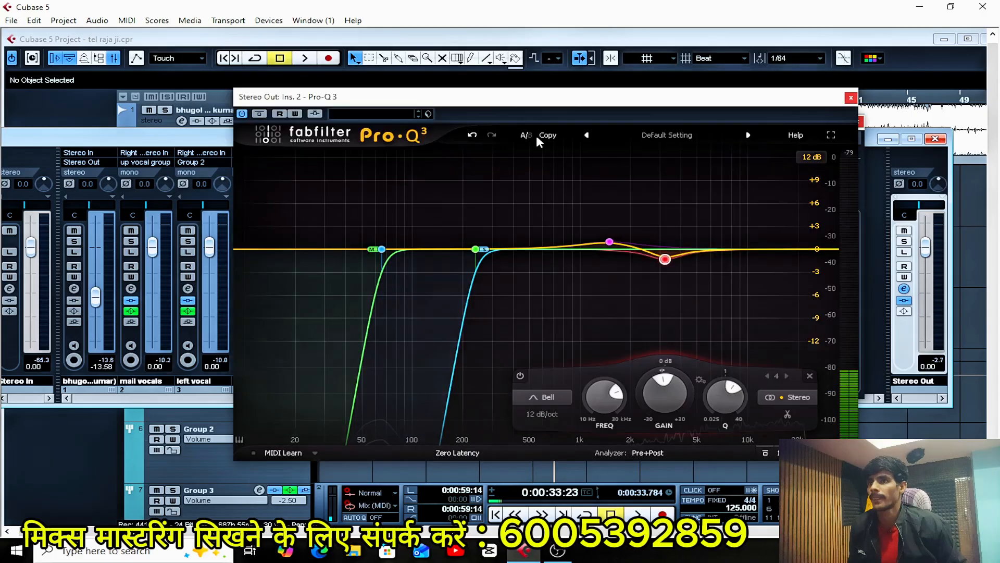
left_click_drag(584, 103, 588, 104)
key("space")
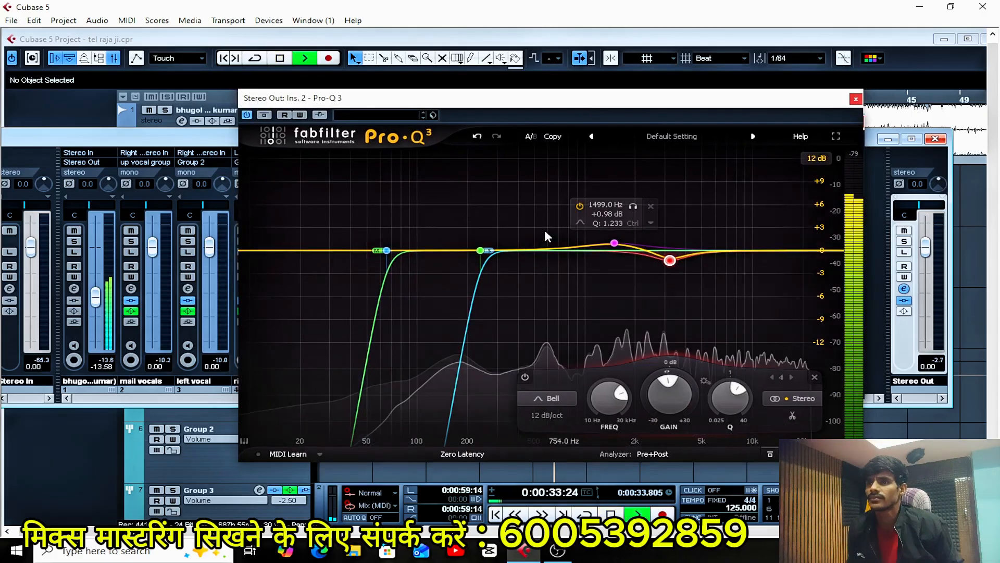
Move the Bell cut to about 3572 Hz, raise the Bell boost to about +2 dB at 1885 Hz, and audition that boost in solo.
left_click_drag(663, 258, 671, 257)
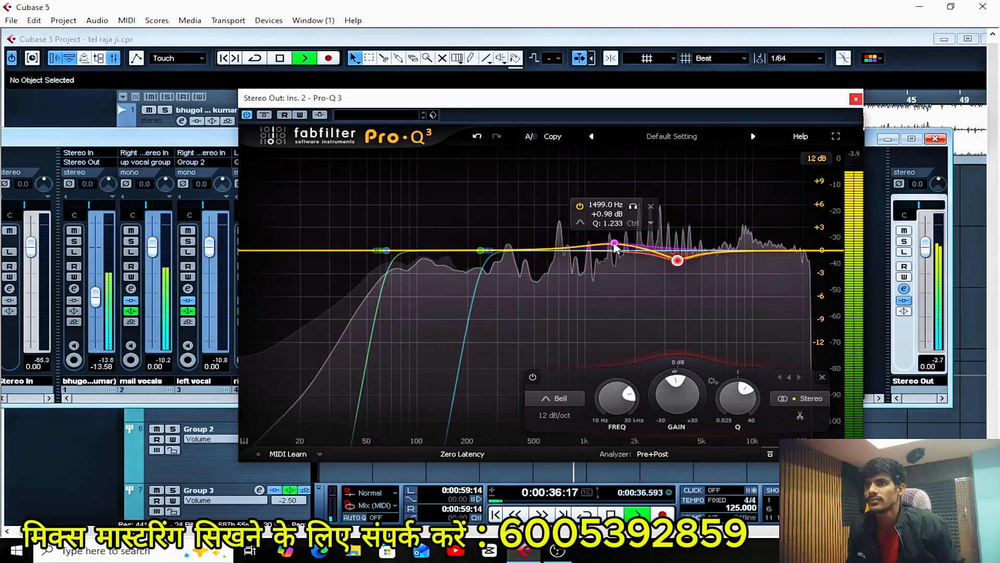
mouse_move(615, 243)
left_mouse_down()
mouse_move(614, 225)
mouse_move(548, 233)
mouse_move(645, 230)
mouse_move(636, 222)
mouse_move(622, 243)
mouse_move(632, 237)
left_mouse_up()
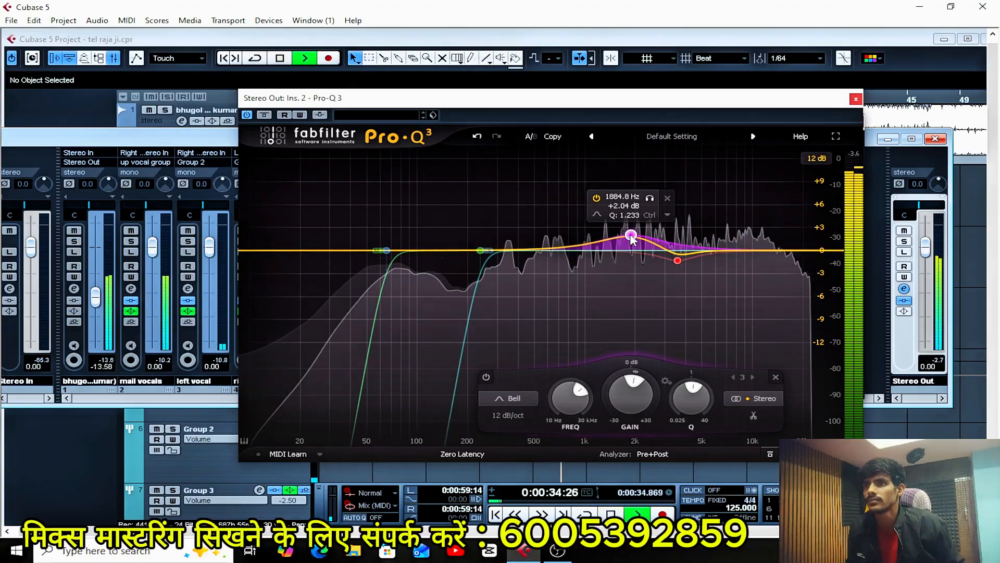
left_click(651, 198)
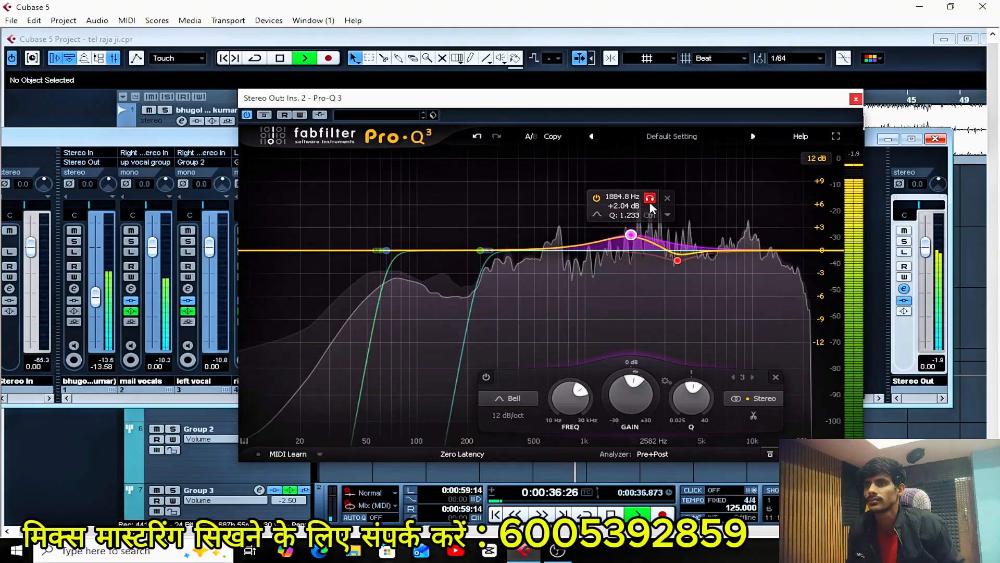
left_click(650, 200)
left_click(649, 204)
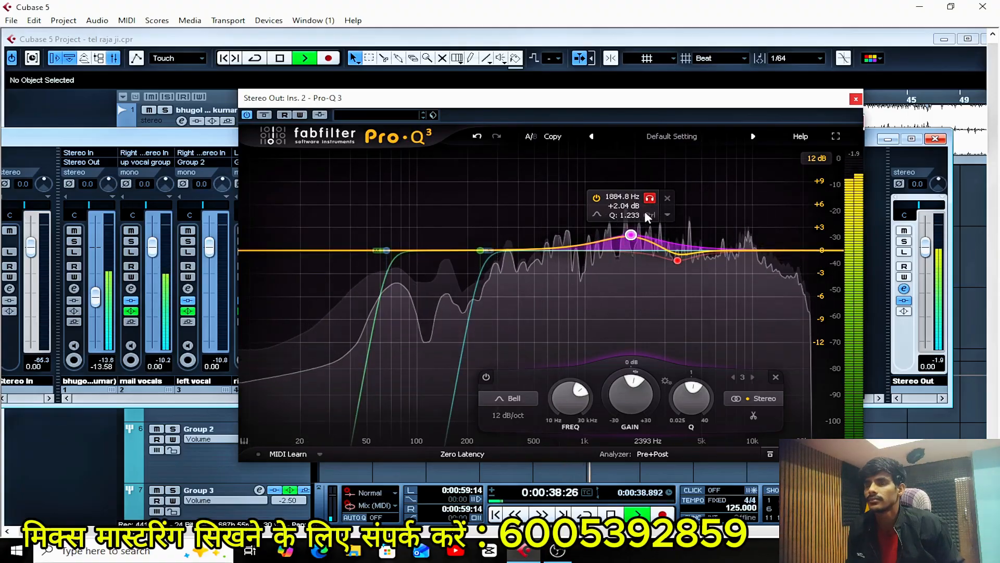
Audition the 3572 Hz Bell cut in solo, make the cut slightly shallower, and stop playback.
mouse_move(676, 259)
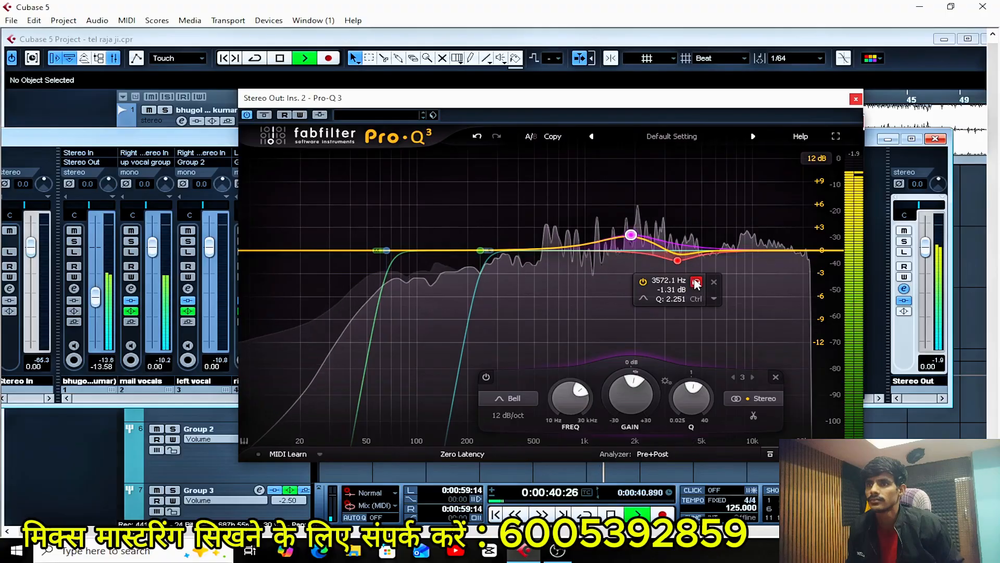
left_click(677, 260)
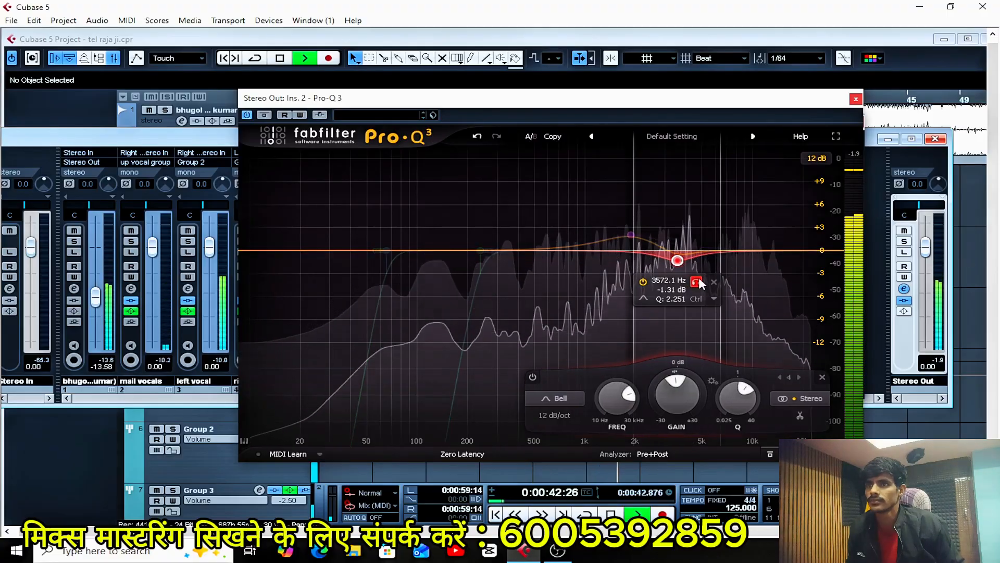
left_click_drag(677, 259, 678, 256)
key("space")
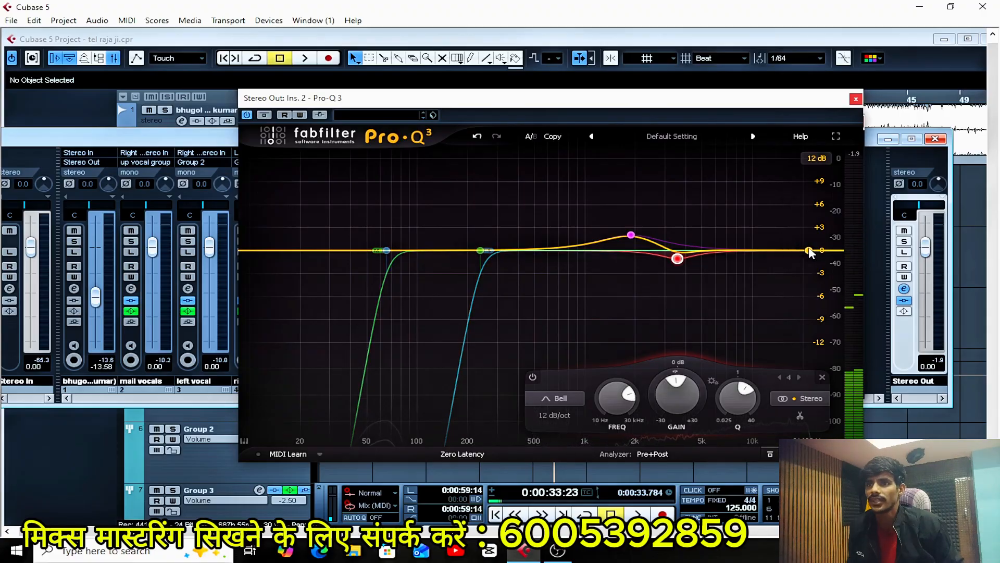
Add a High Shelf boost of about +1.7 dB at 16134 Hz and apply it to the Side signal only.
left_click_drag(811, 251, 807, 245)
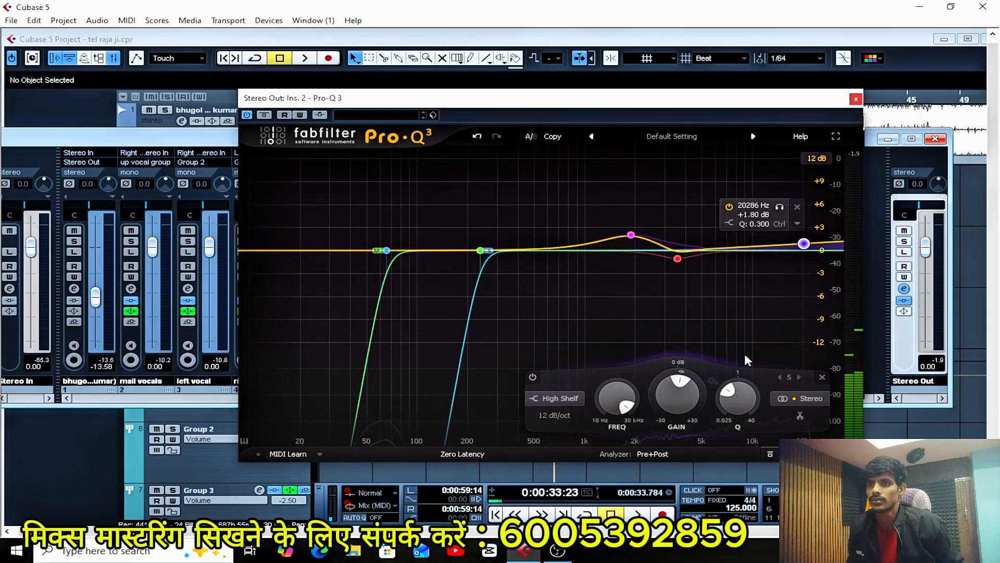
left_click(796, 398)
left_click(805, 384)
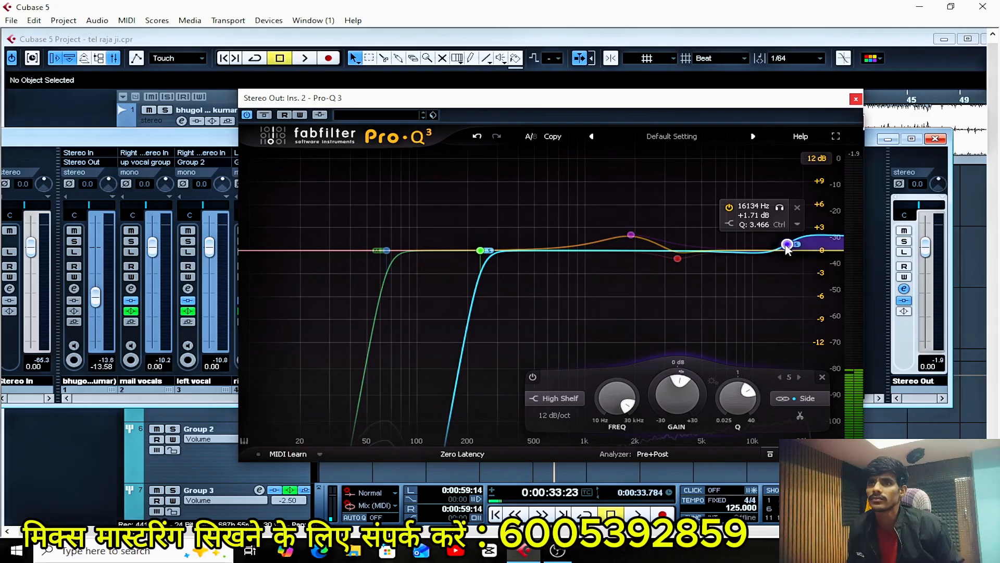
Set the Side High Shelf to about +3.8 dB at 11.4 kHz with a Q of about 2.44 during playback.
key("space")
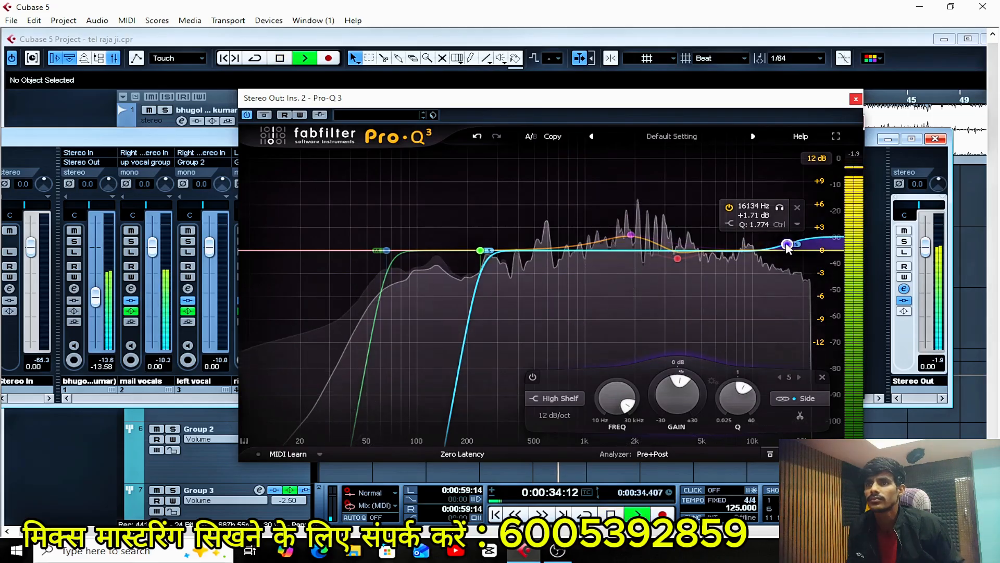
left_click_drag(788, 245, 760, 242)
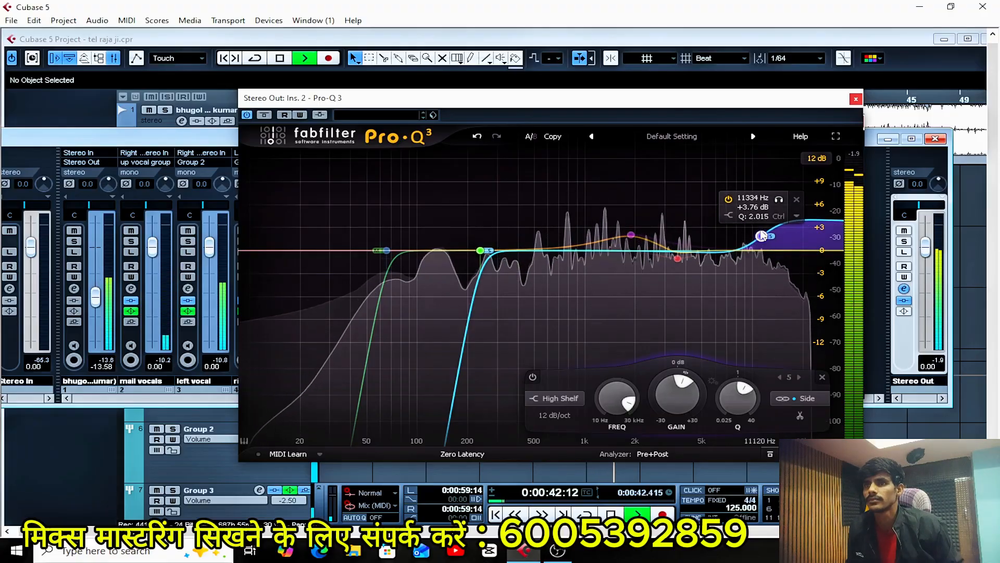
scroll(762, 237, "up", 1)
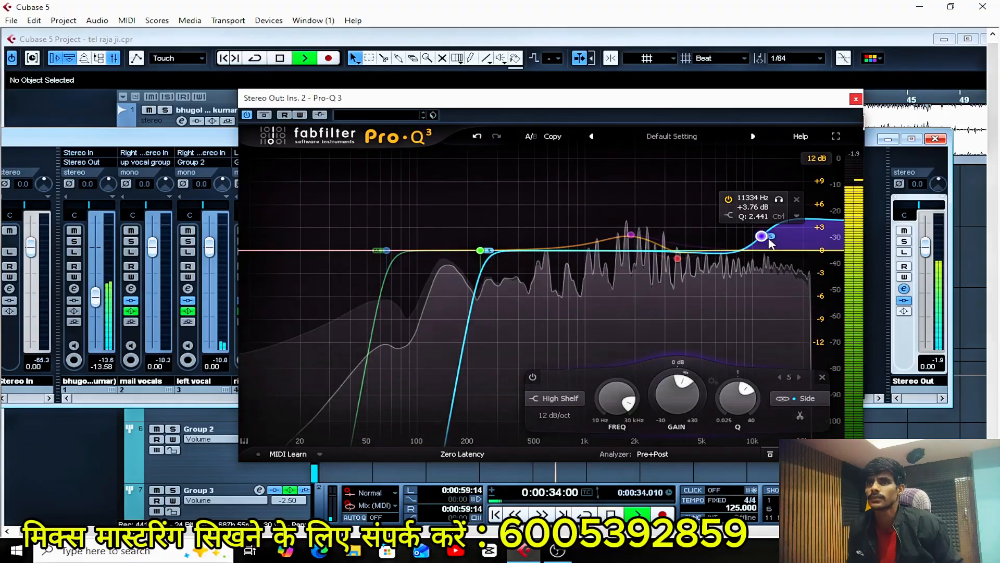
left_click_drag(764, 236, 770, 236)
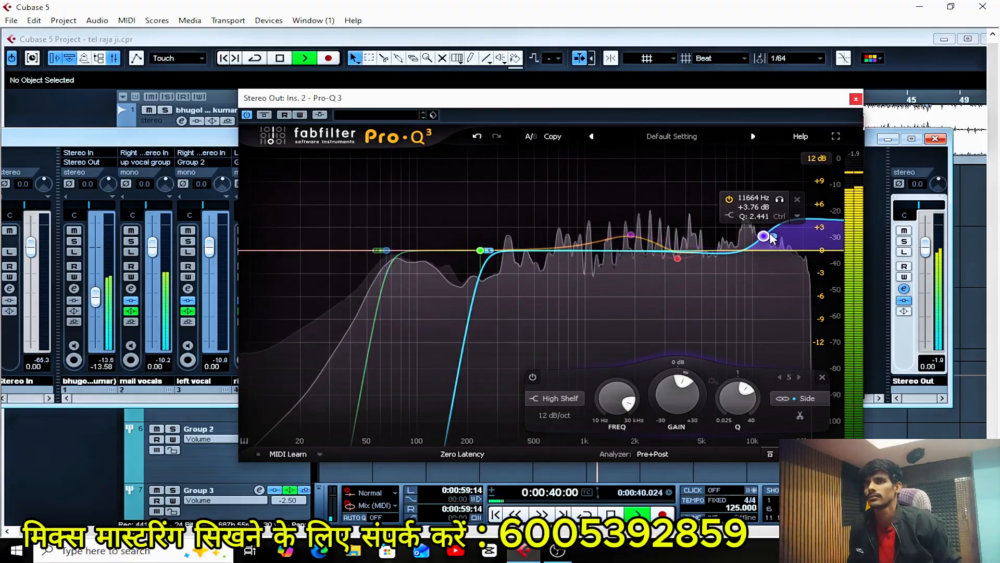
left_click_drag(770, 234, 770, 238)
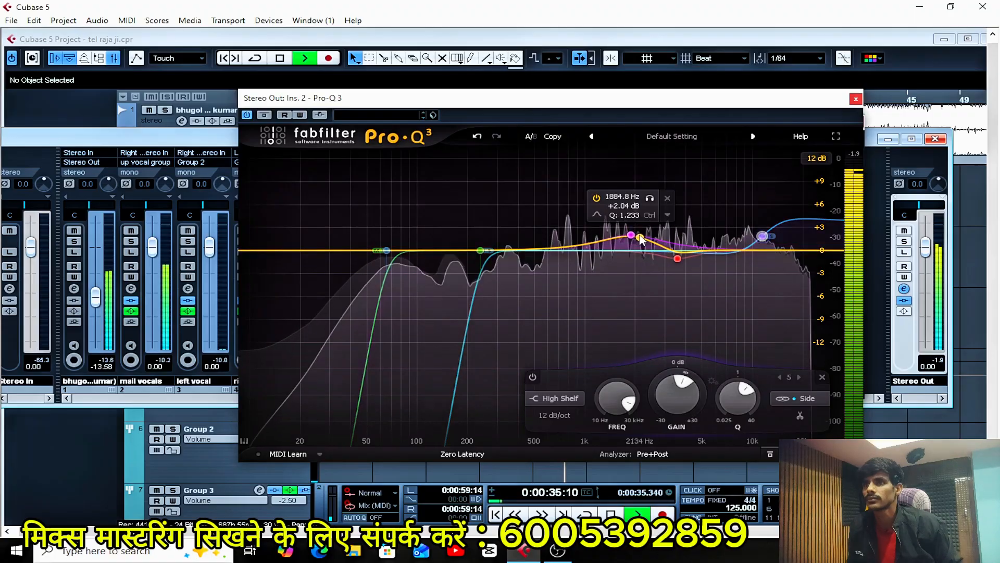
Nudge the 1885 Hz Bell boost slightly down, compare the sound with the equalizer bypassed and active, and stop playback.
left_click_drag(634, 236, 627, 238)
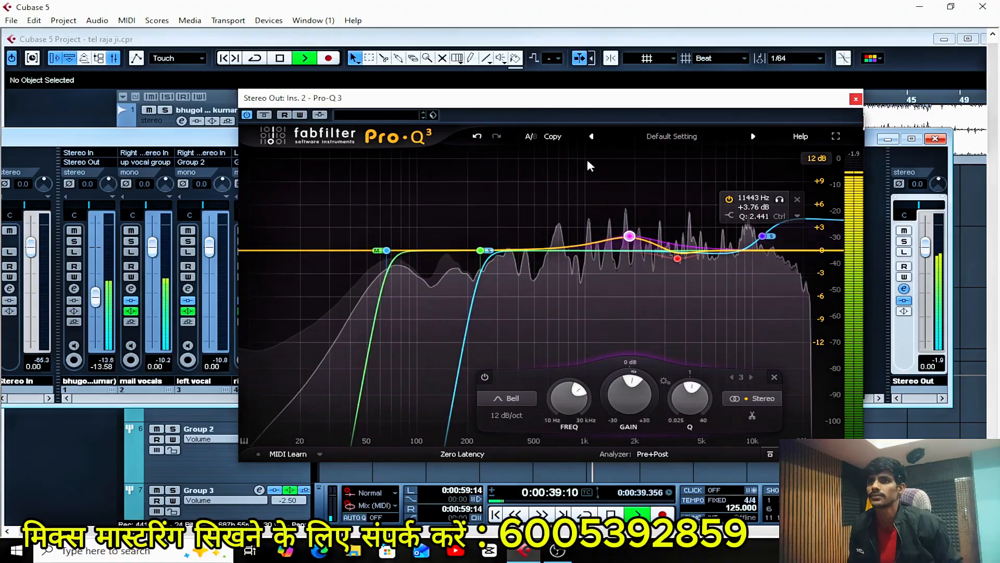
left_click(248, 115)
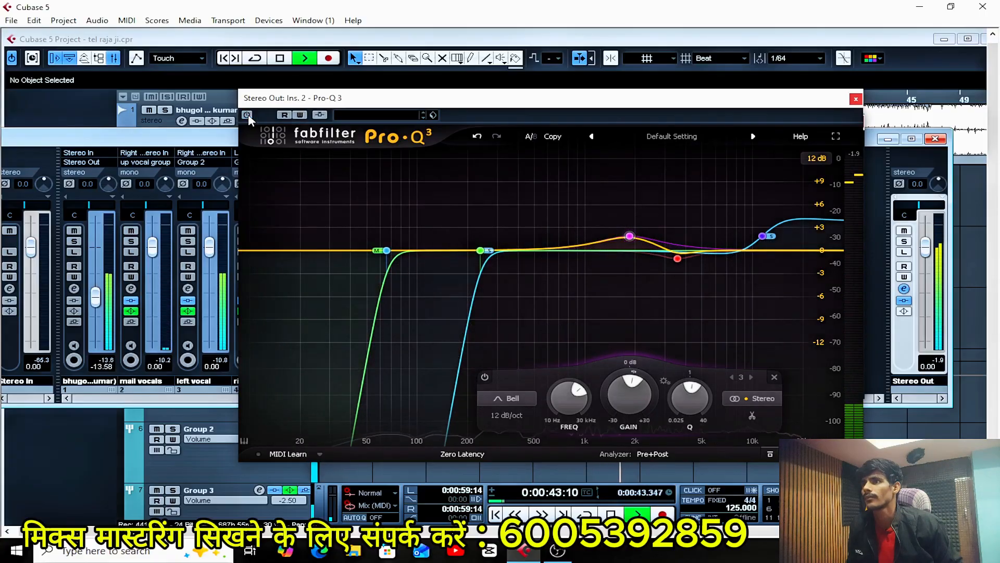
left_click(248, 114)
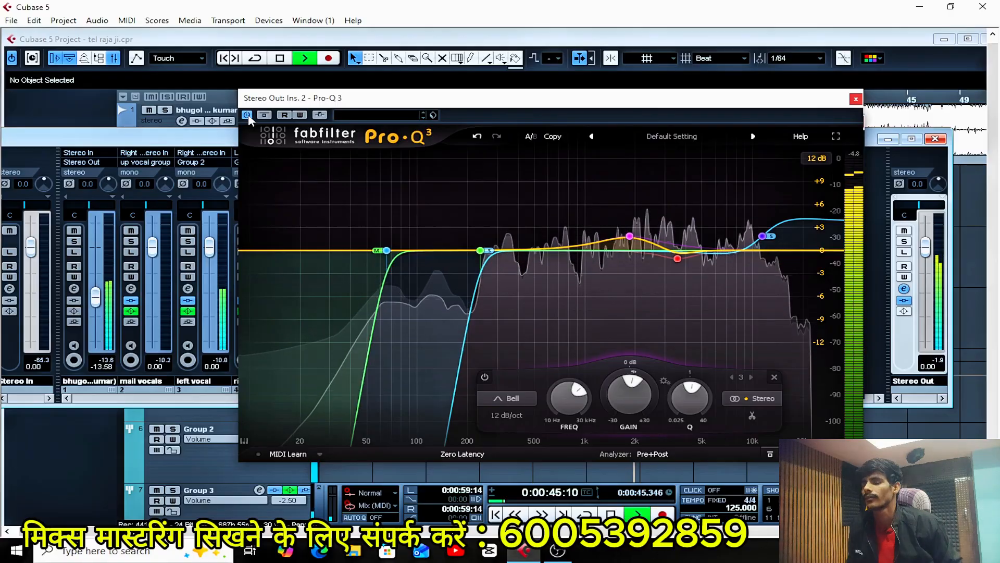
key("space")
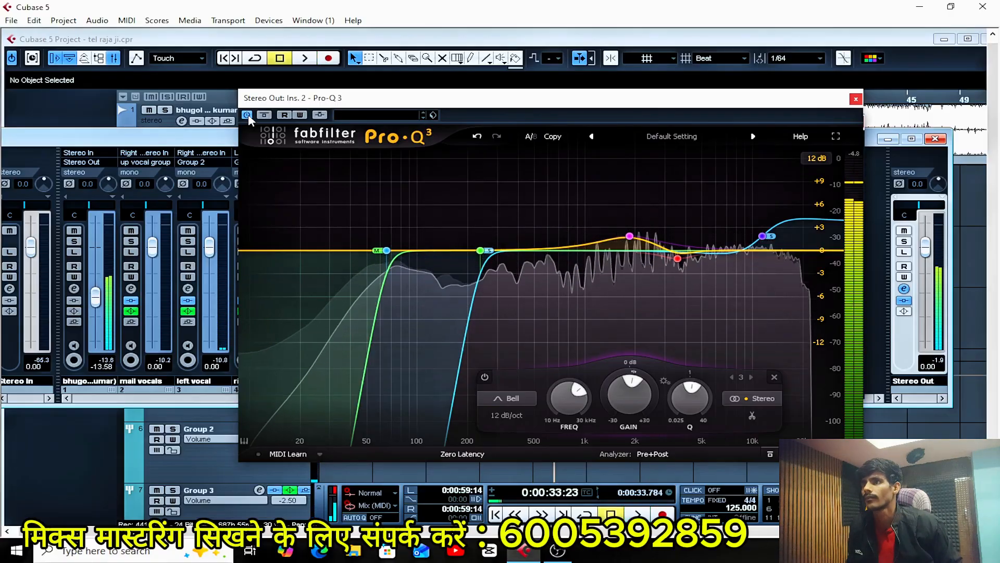
Play the mix, repeatedly compare it with the second Pro-Q 3 bypassed and active, and stop playback.
key("space")
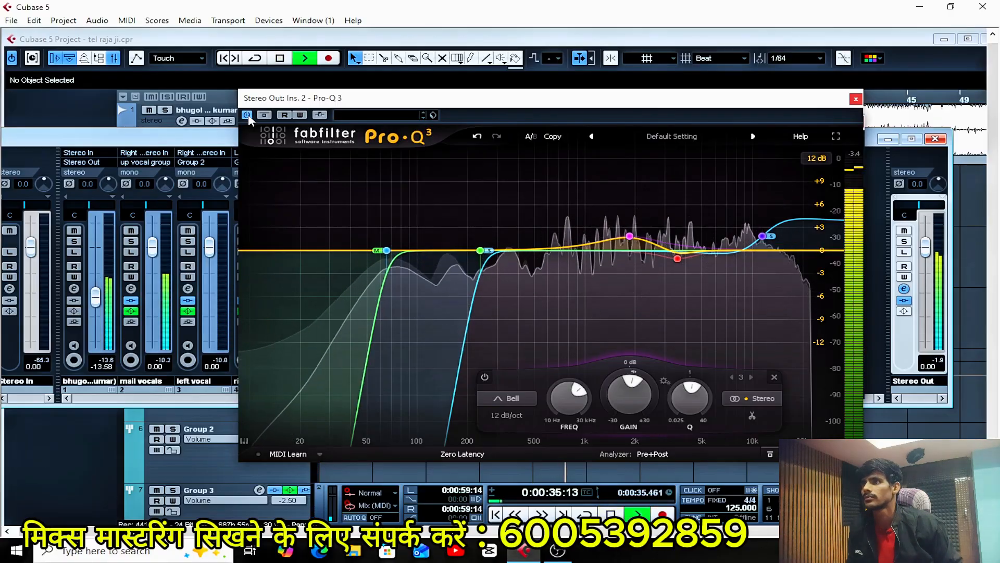
left_click(249, 119)
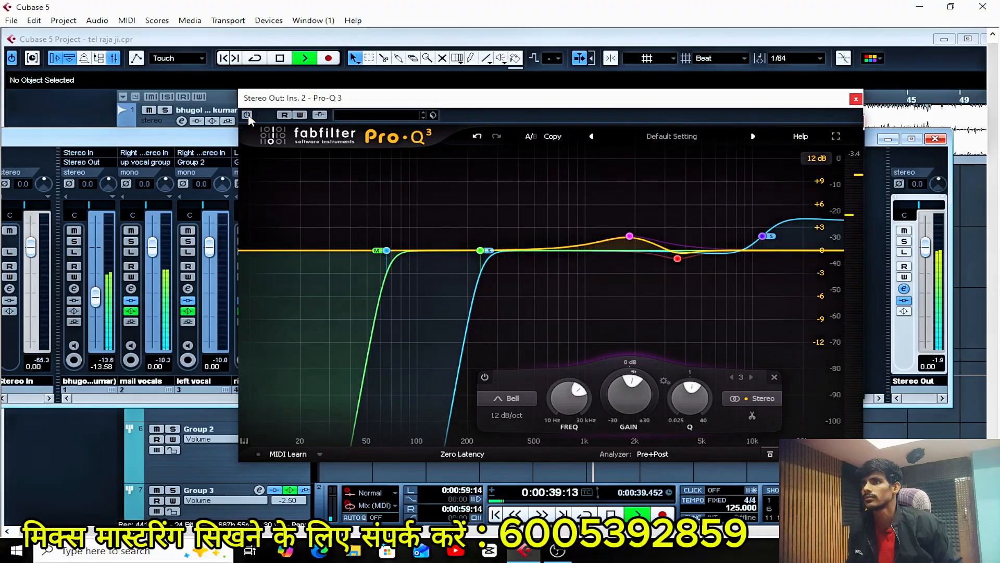
left_click(247, 115)
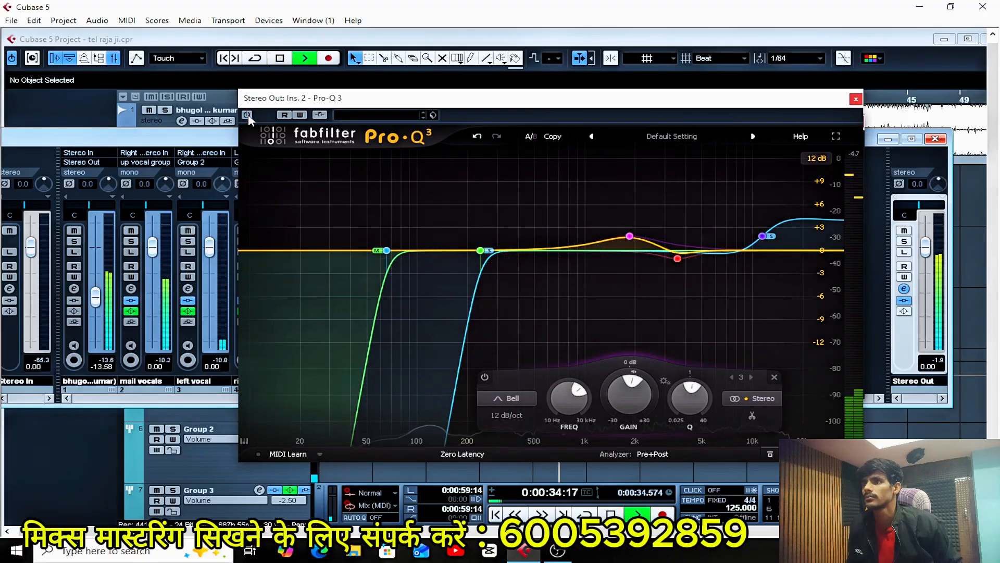
left_click(247, 115)
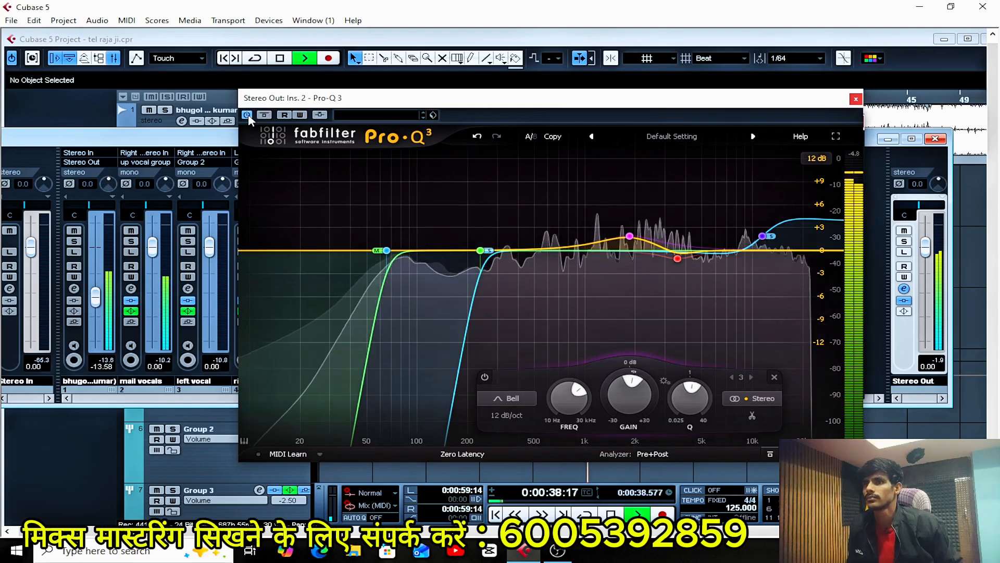
left_click(248, 114)
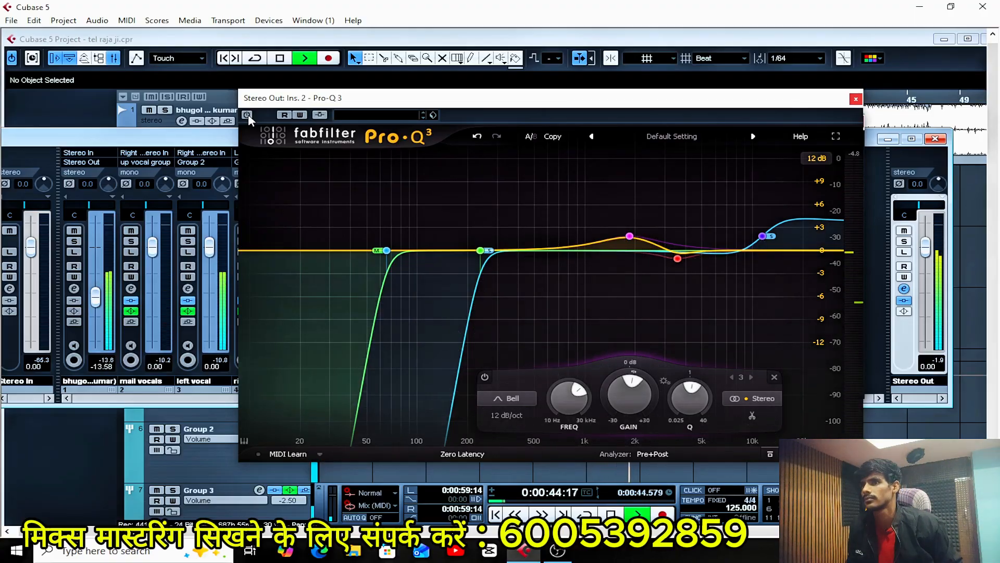
left_click(247, 115)
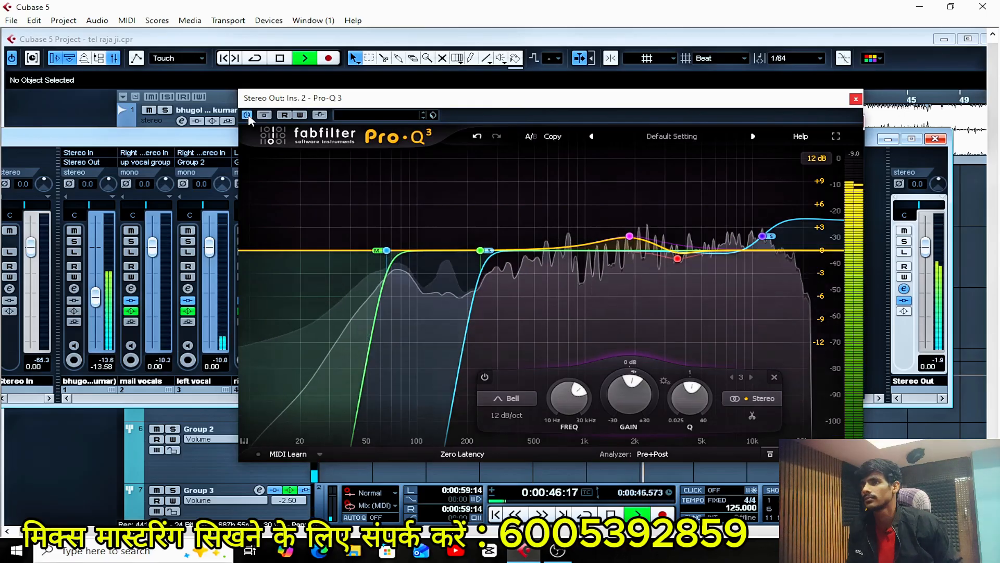
key("KP_Subtract")
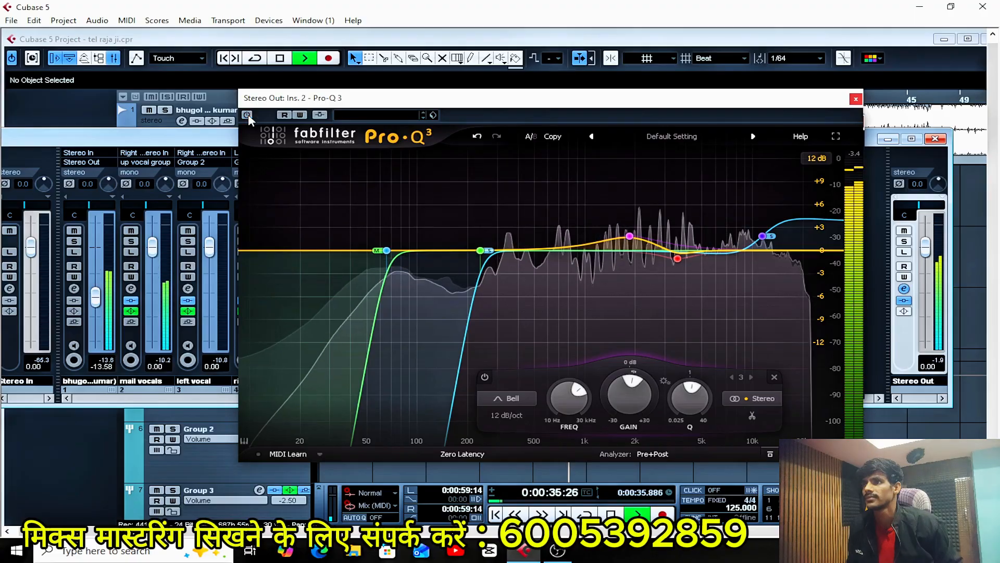
key("space")
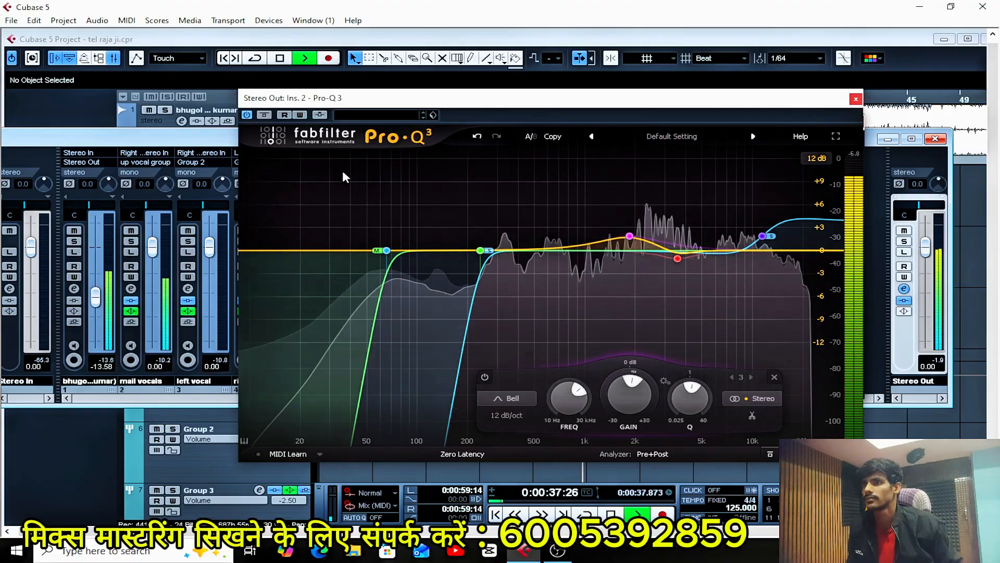
Lower the Mid Low Cut to about 27 Hz and the Side Low Cut to about 113 Hz.
mouse_move(392, 291)
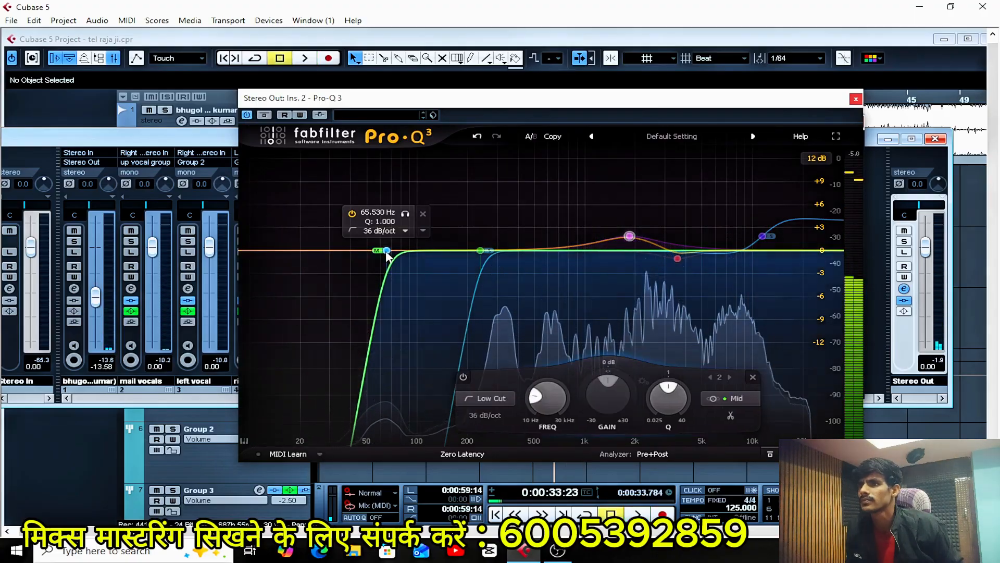
left_click_drag(387, 251, 381, 253)
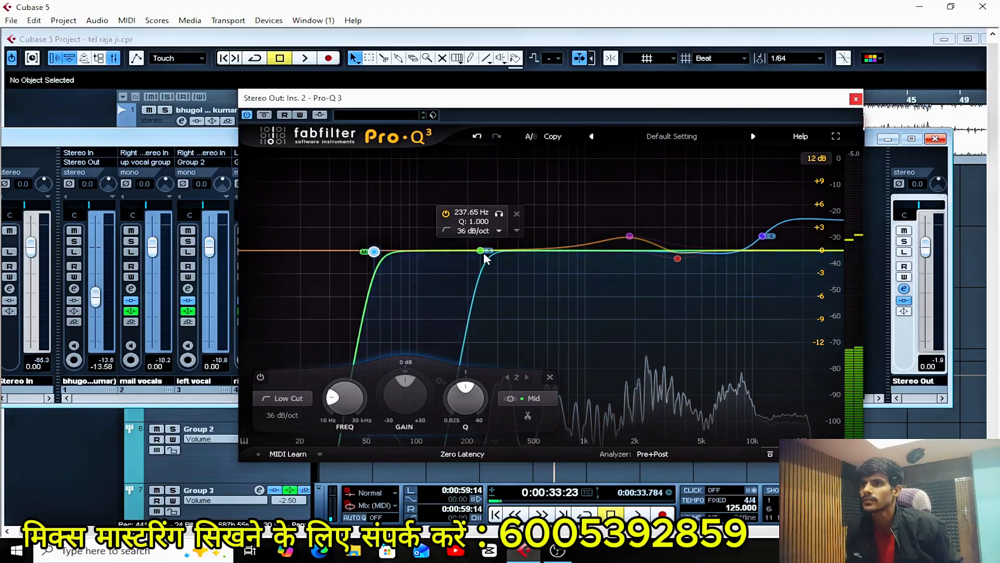
left_click_drag(480, 251, 443, 252)
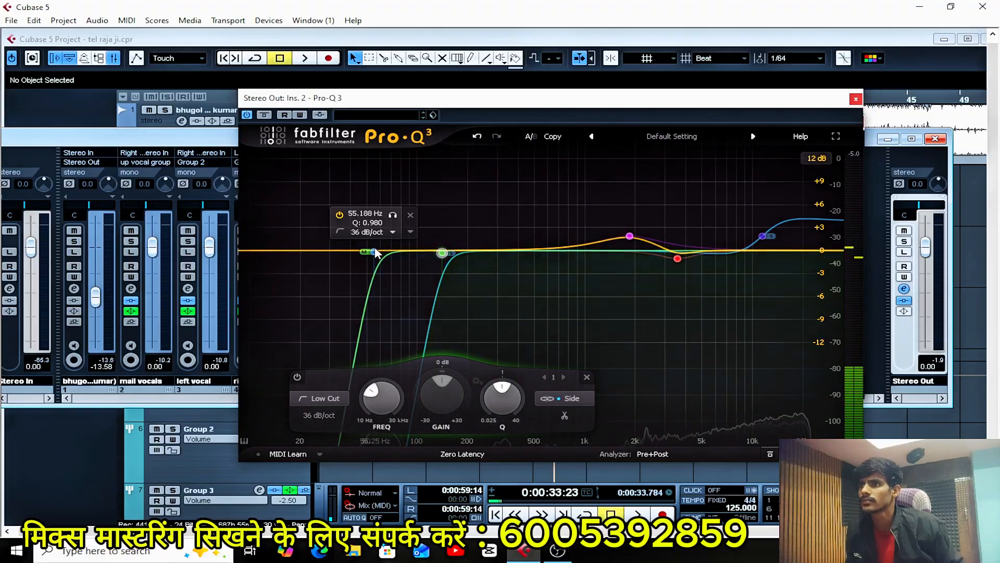
left_click_drag(373, 251, 366, 253)
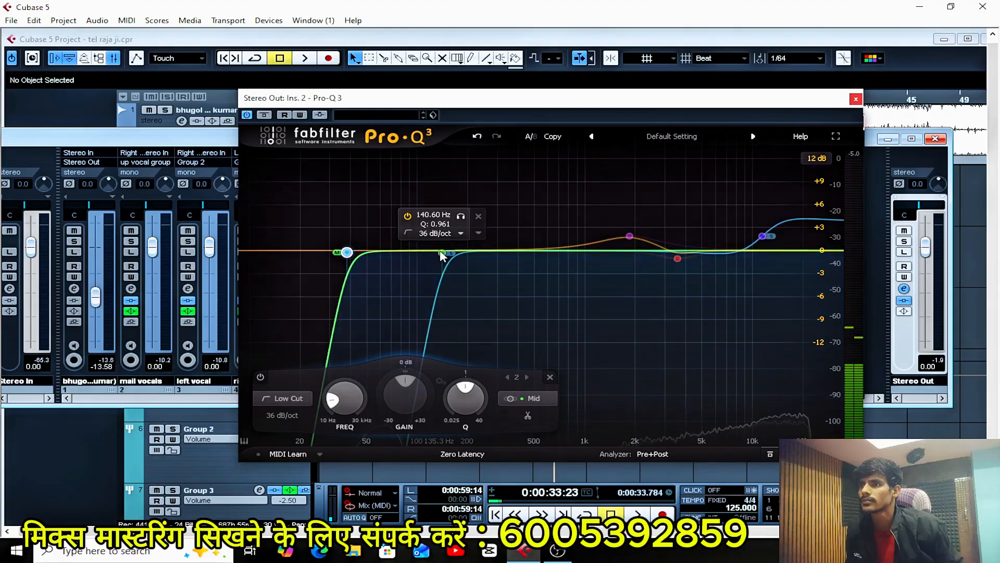
left_click_drag(442, 253, 426, 253)
left_click_drag(351, 259, 325, 258)
Play the mix with the equalizer bypassed and active, and audition the Side and Mid Low Cuts in solo.
key("space")
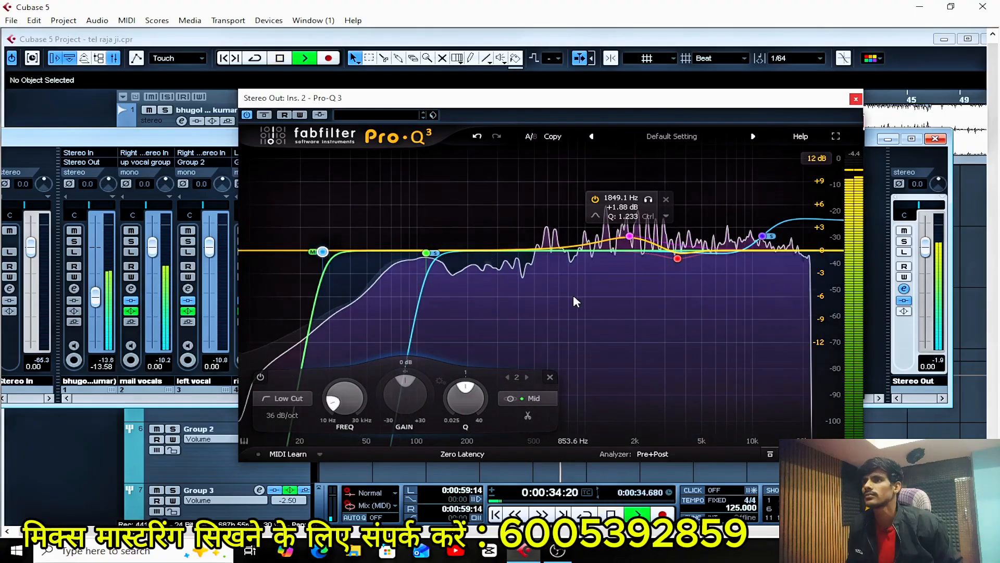
left_click(248, 115)
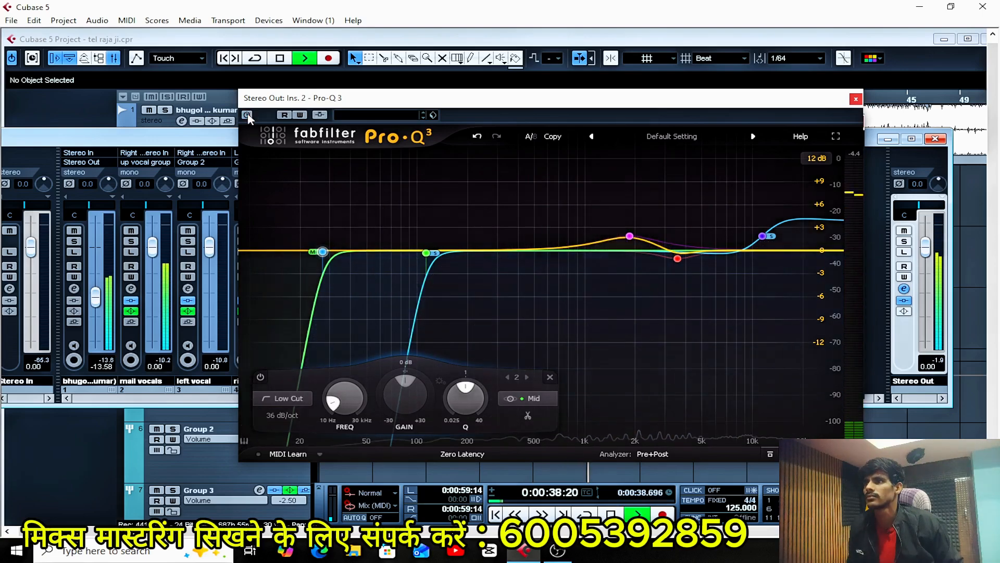
left_click(248, 115)
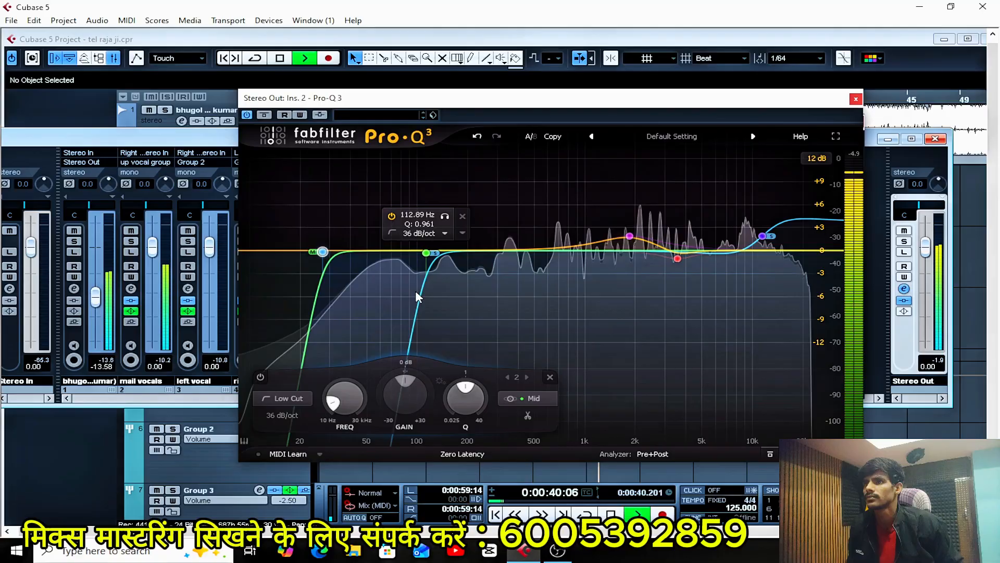
left_click(445, 216)
left_click_drag(445, 220, 341, 219)
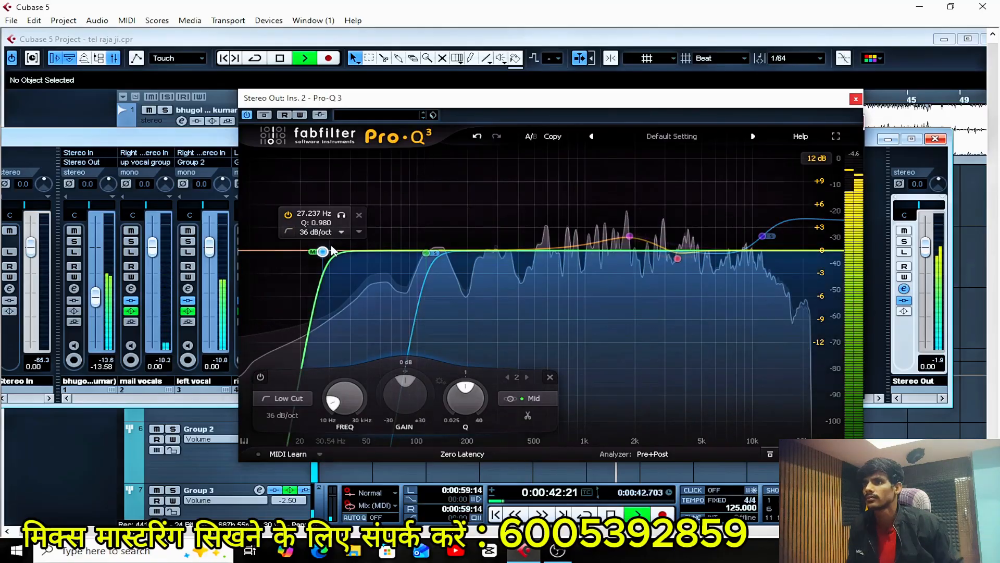
left_click(341, 216)
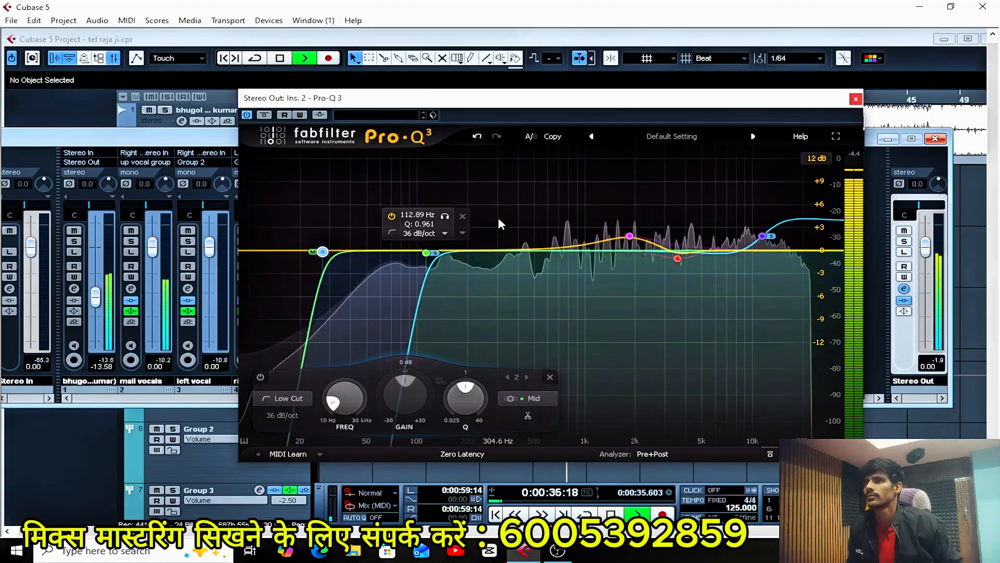
Compare the full mix with the equalizer bypassed and active again, restarting playback between comparisons.
left_click(247, 114)
left_click(248, 114)
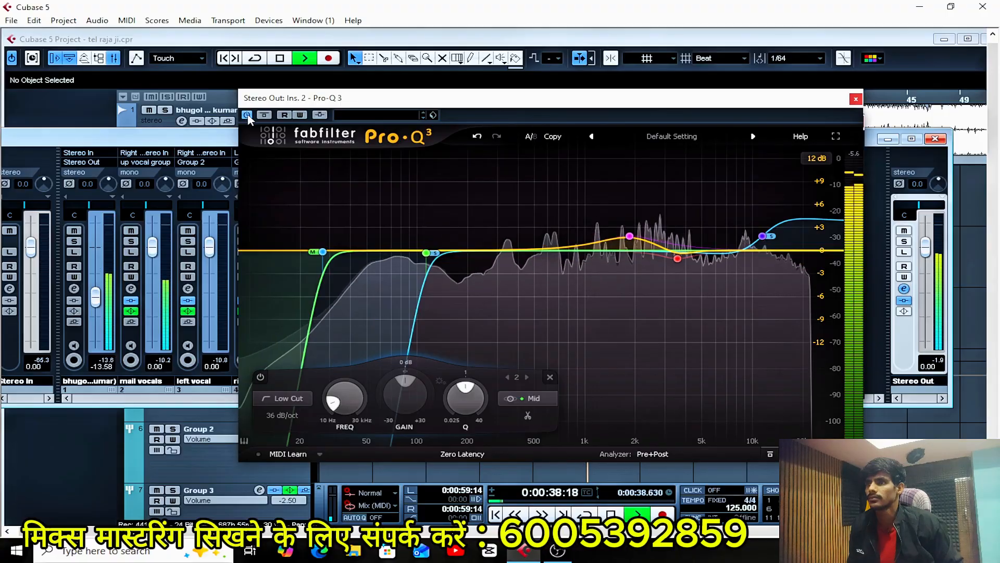
key("space")
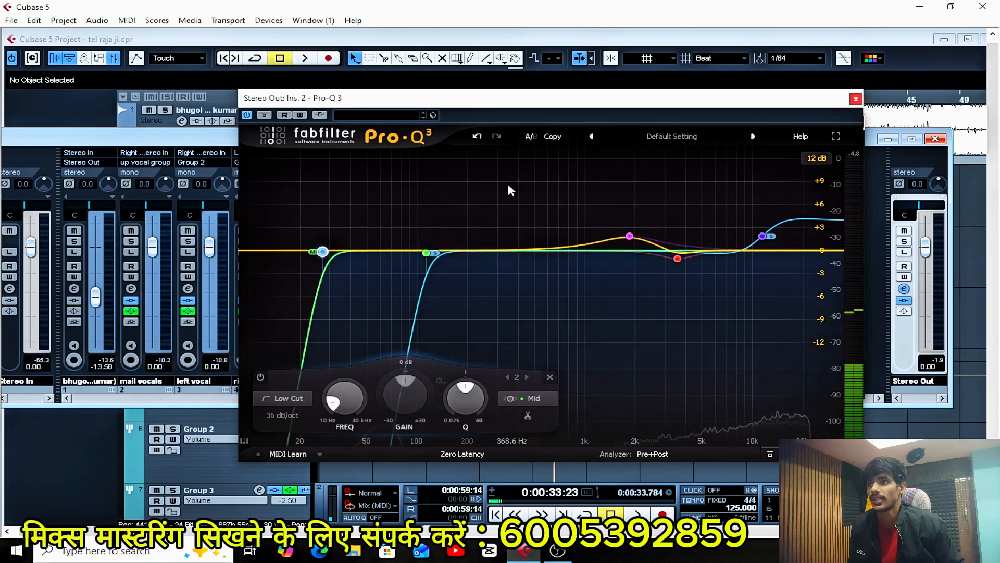
key("space")
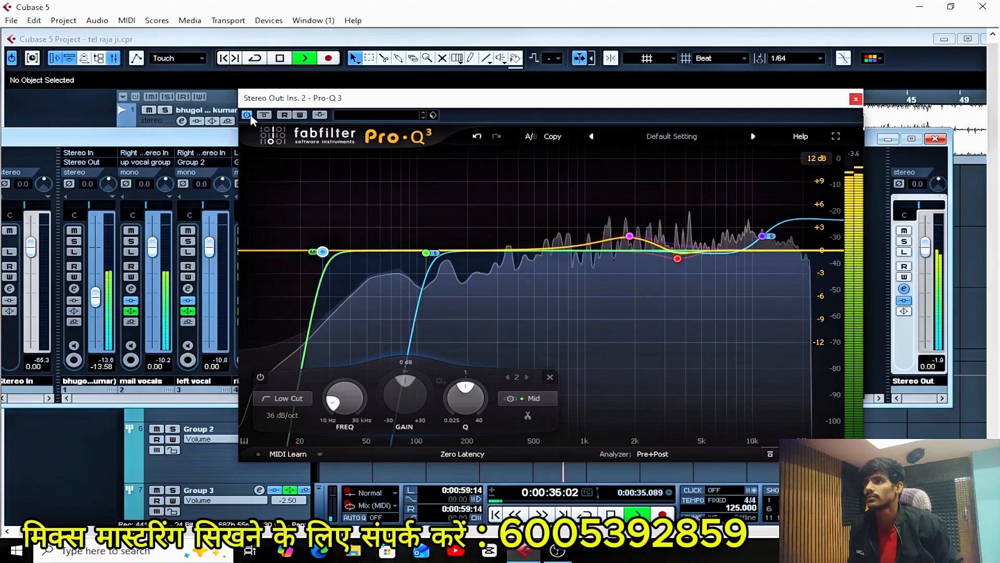
left_click(248, 115)
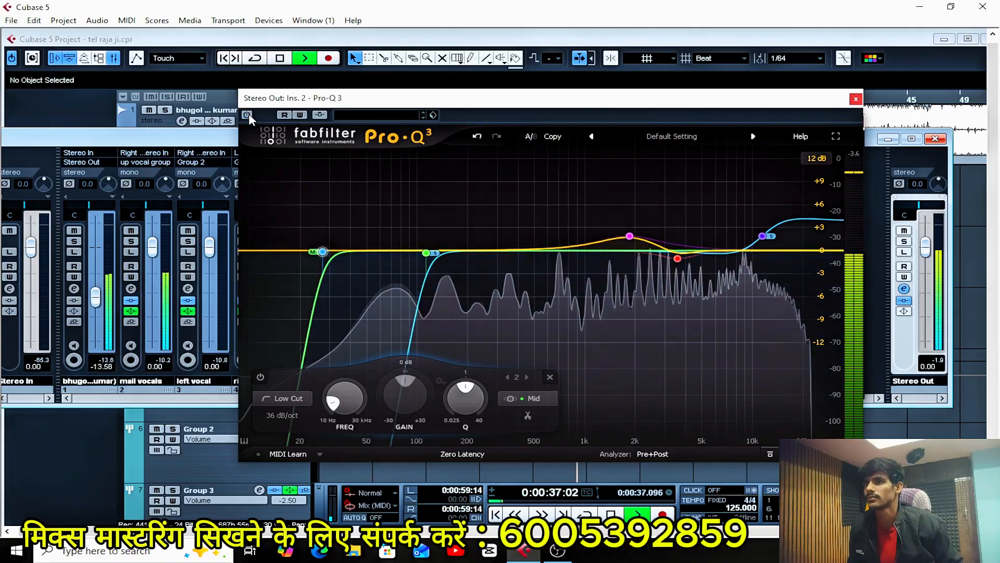
left_click(248, 114)
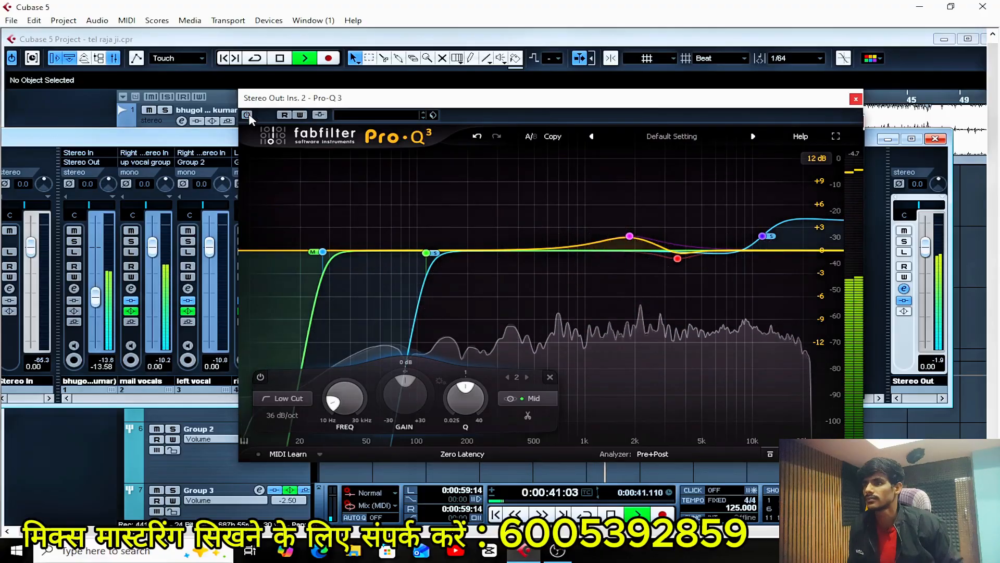
left_click(248, 114)
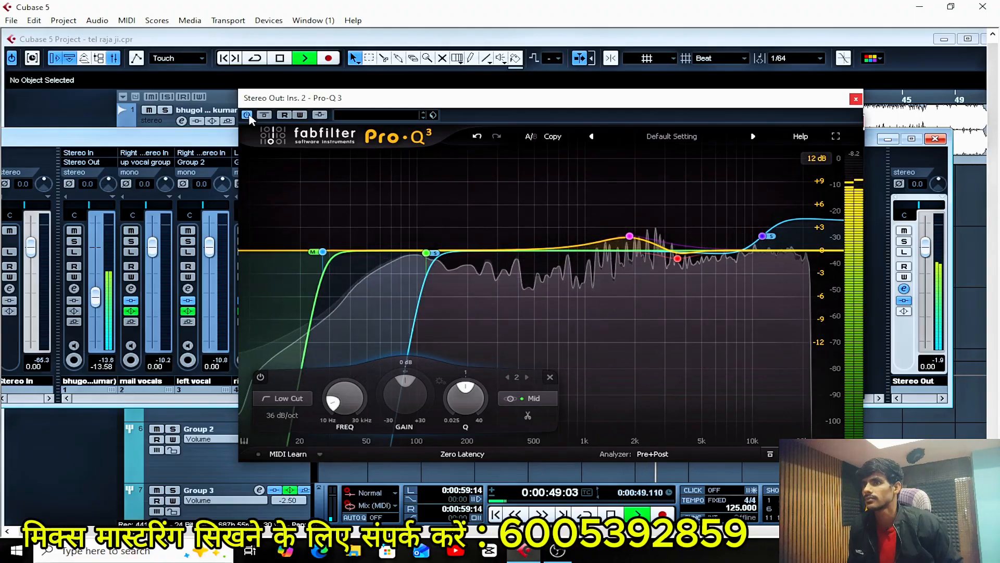
Raise the Side Low Cut to about 116 Hz and the Mid Low Cut to about 29 Hz during playback.
left_click(426, 253)
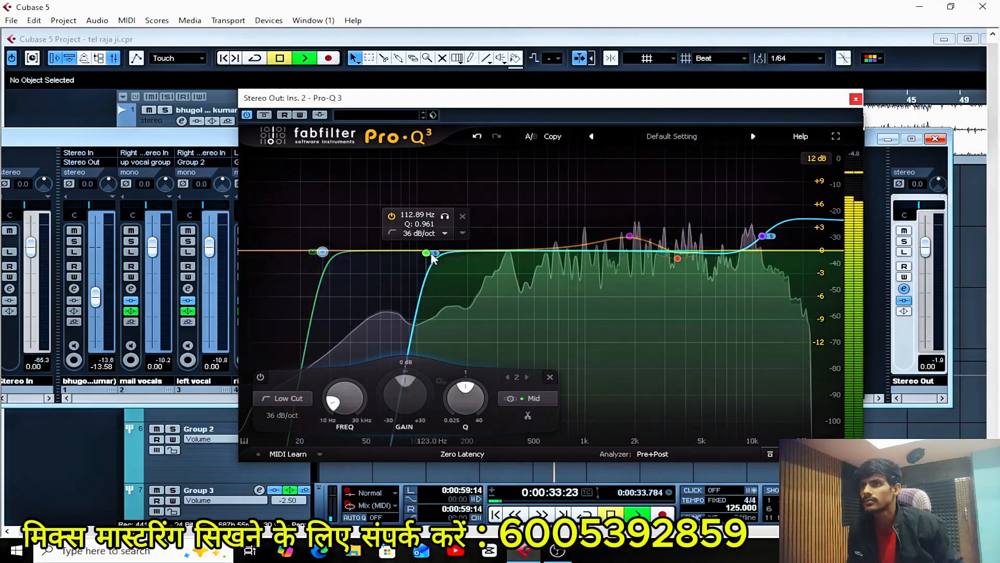
left_click_drag(427, 253, 429, 253)
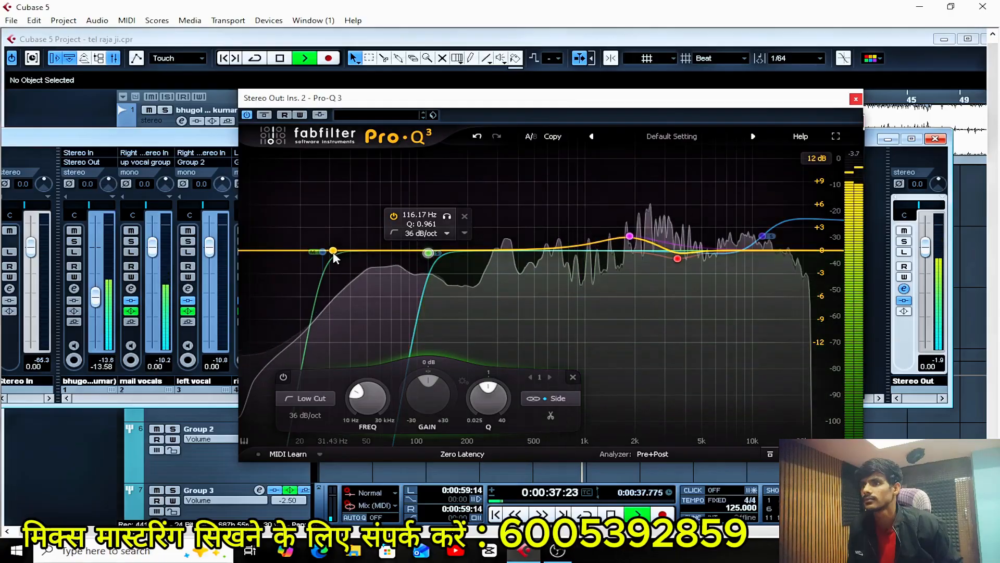
left_click(324, 252)
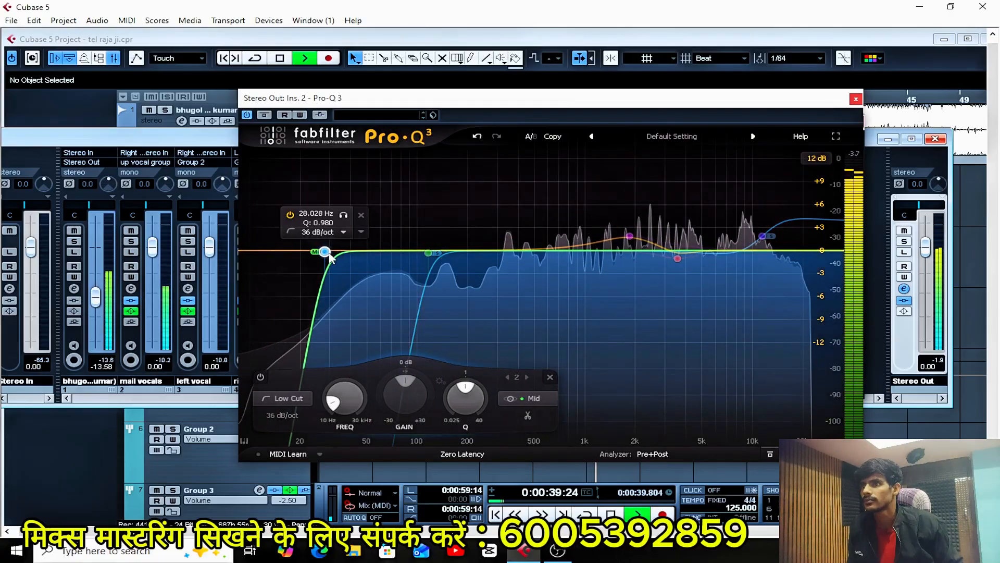
left_click_drag(329, 253, 332, 253)
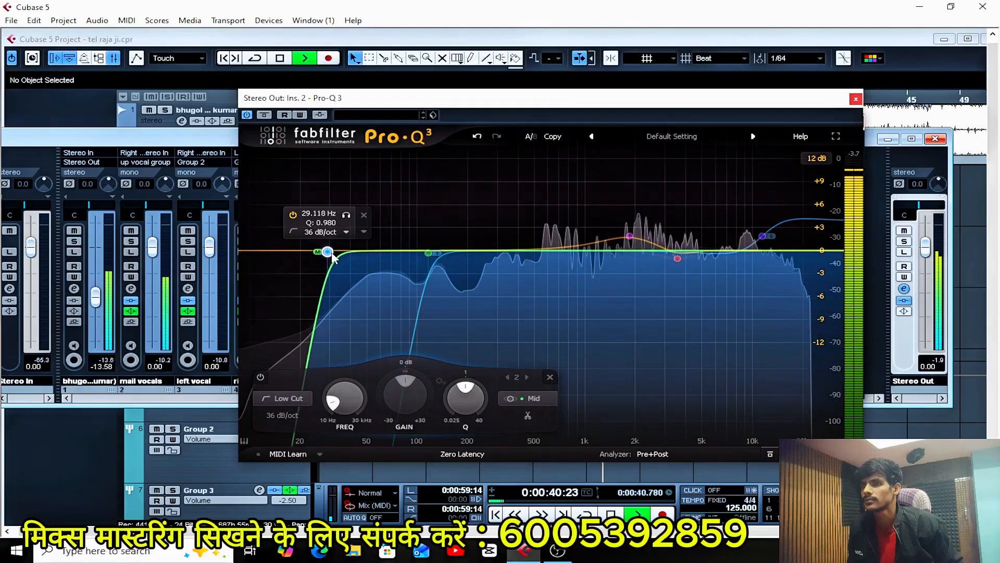
Check the adjusted Low Cuts by bypassing and reactivating the equalizer twice, and stop playback.
left_click(247, 114)
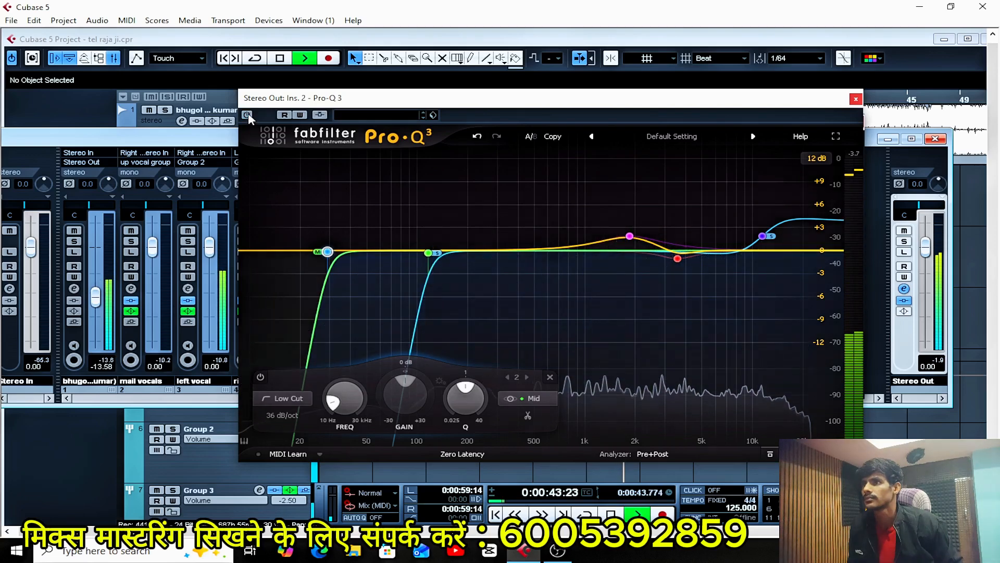
left_click(247, 114)
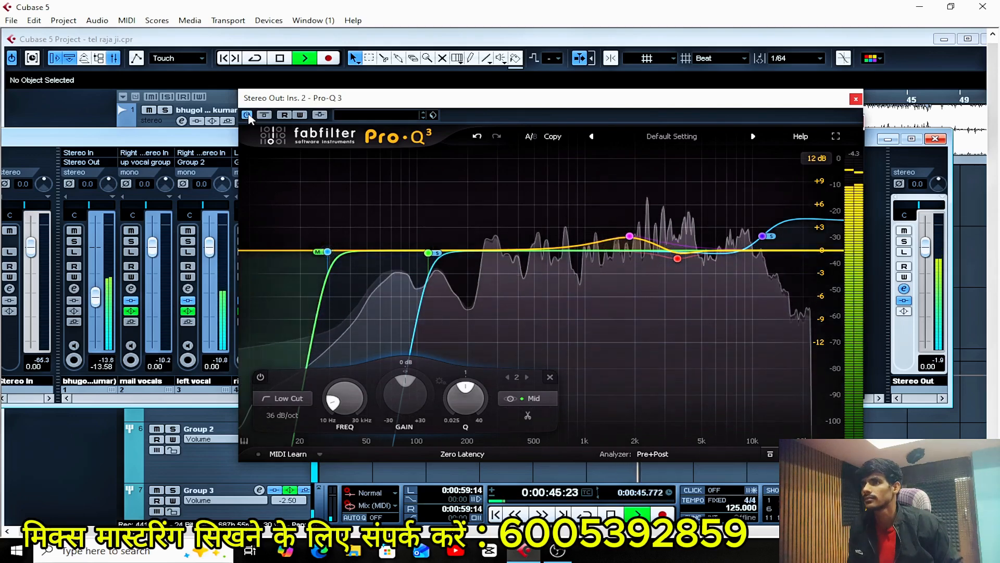
left_click(248, 115)
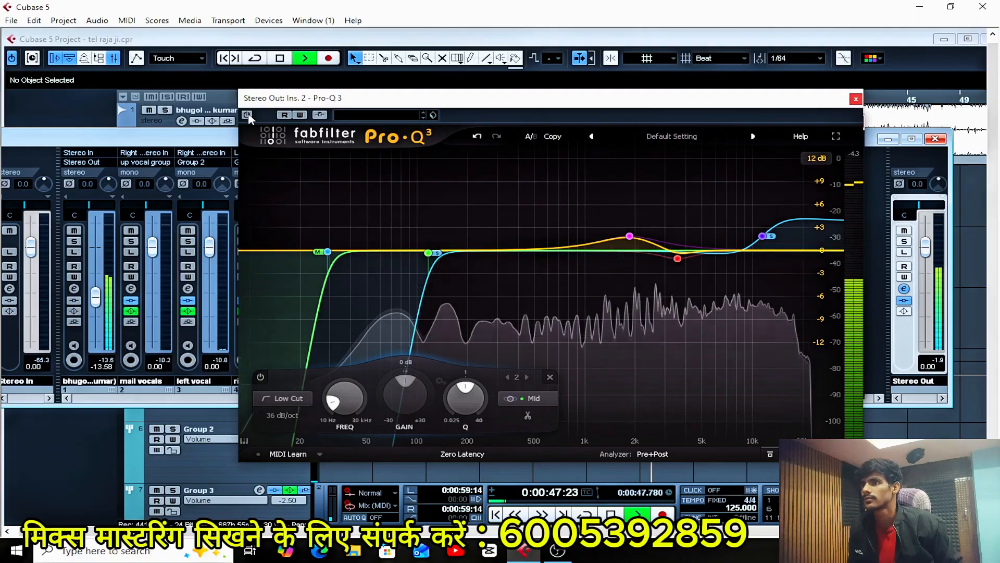
left_click(247, 114)
key("space")
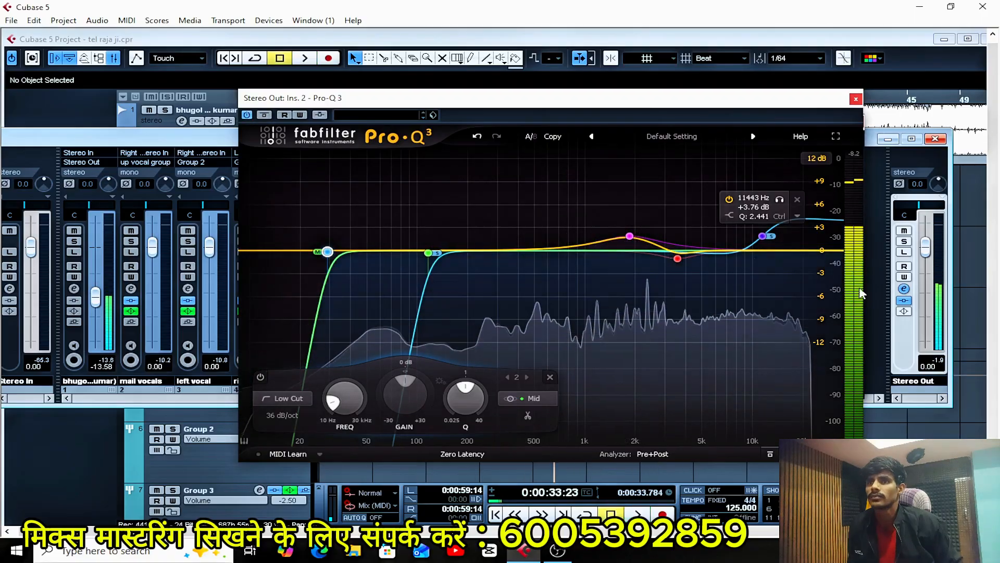
Set the Side High Shelf to about +3.6 dB at 10.1 kHz with a Q of about 1.54, and compare it with the bypassed sound.
scroll(763, 238, "down", 3)
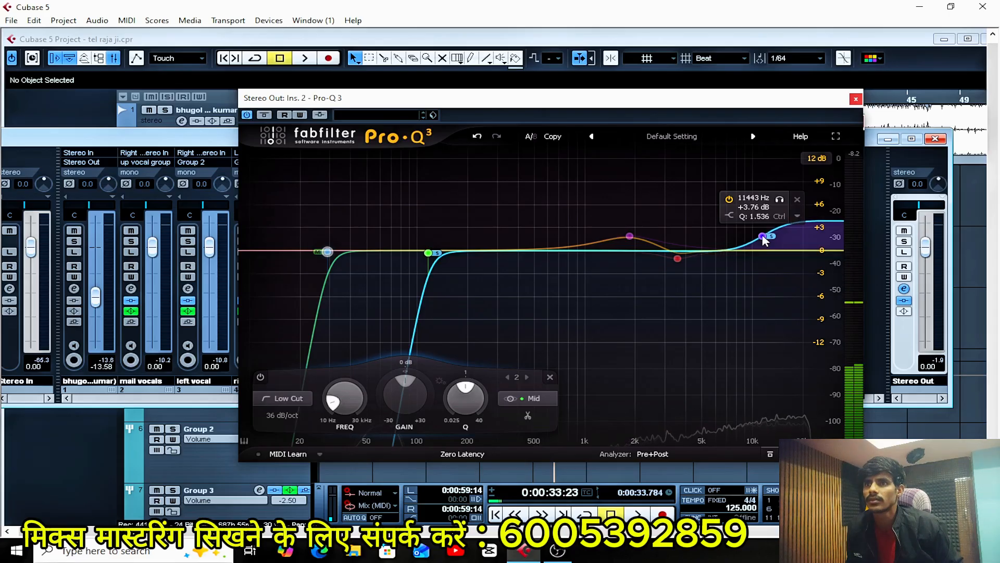
left_click_drag(763, 238, 755, 239)
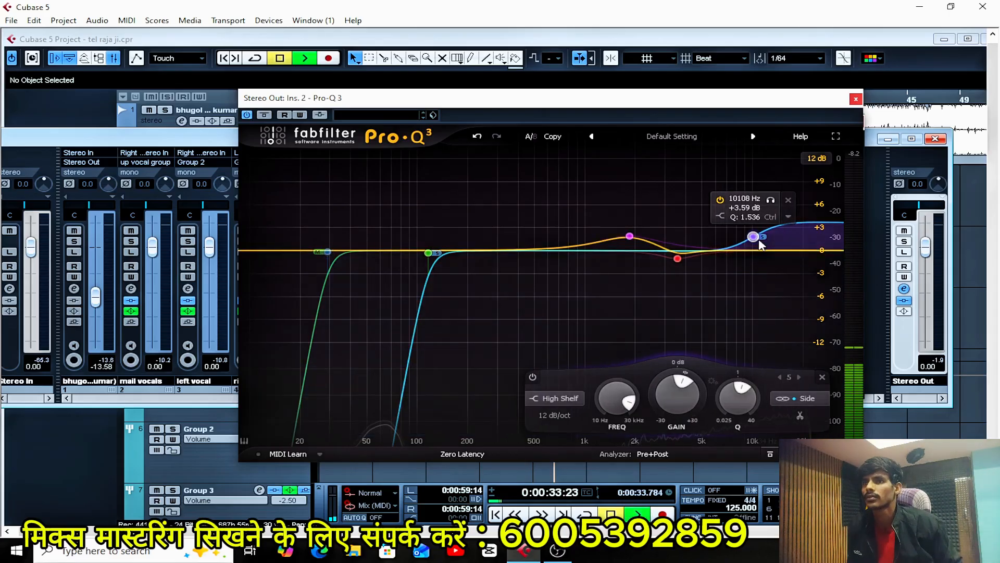
key("space")
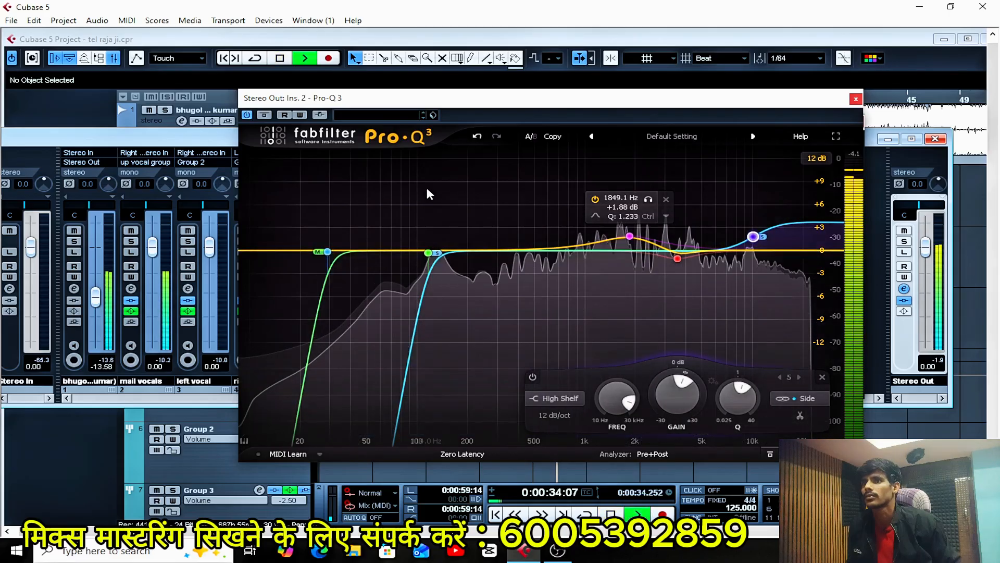
left_click(245, 115)
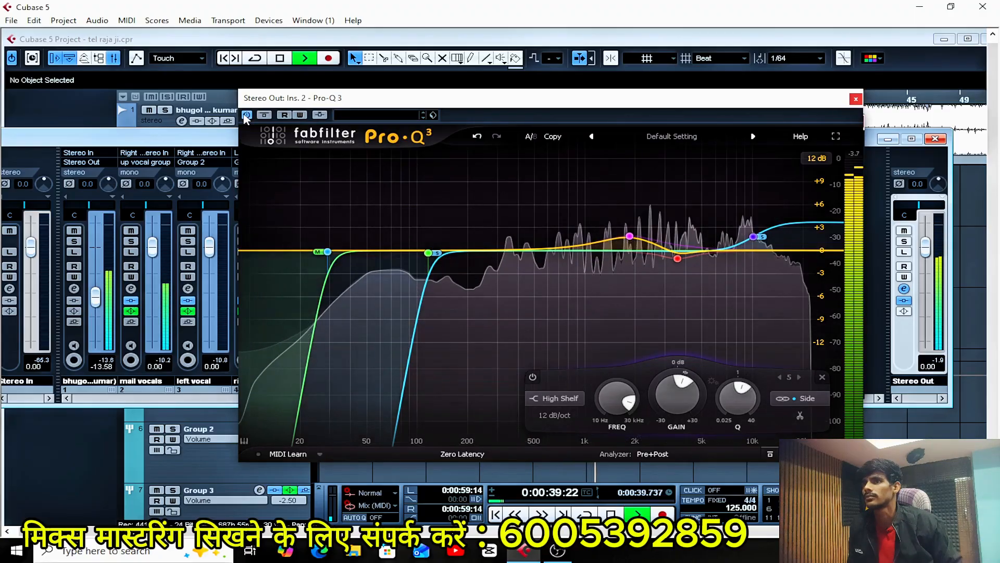
key("space")
mouse_move(724, 214)
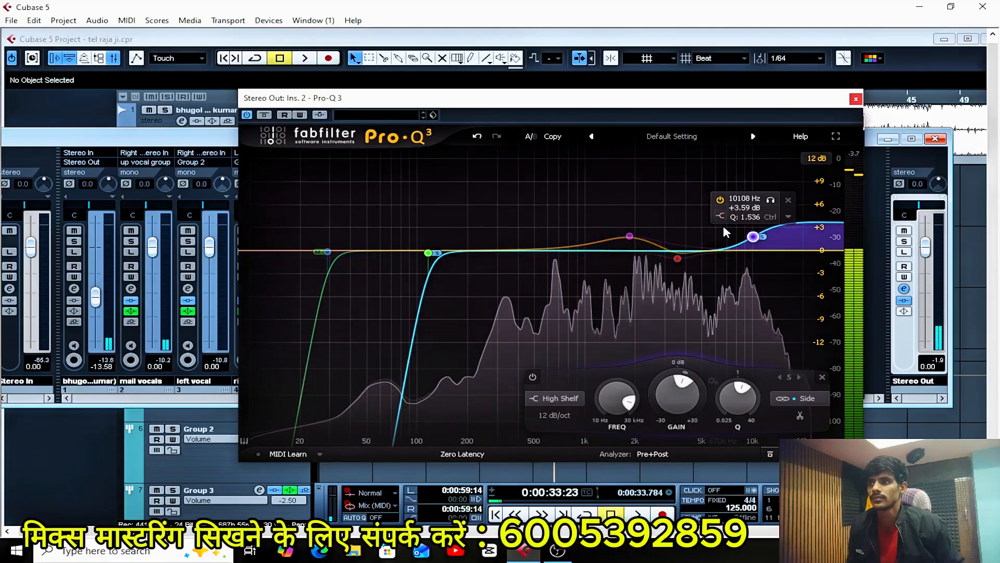
mouse_move(646, 233)
mouse_move(755, 221)
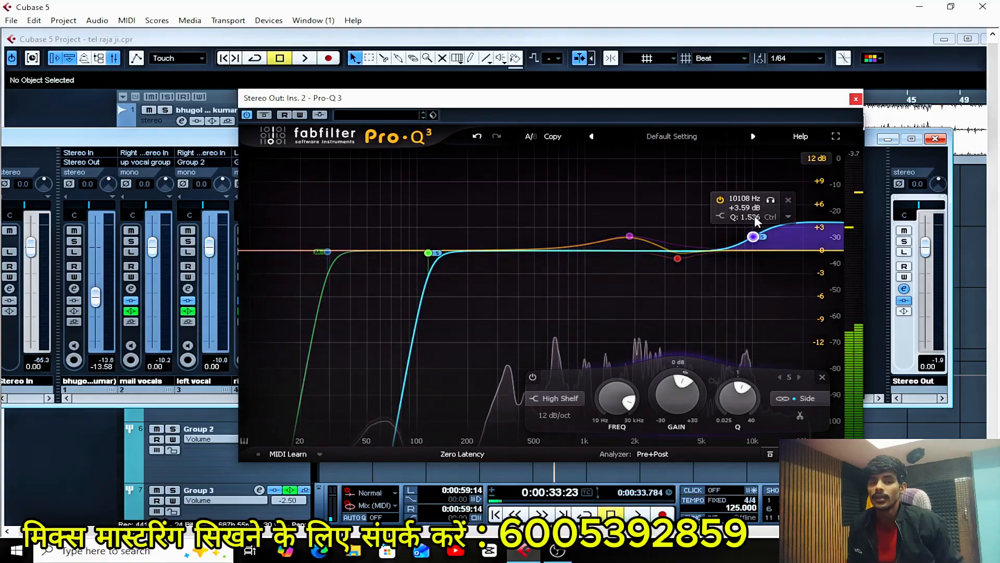
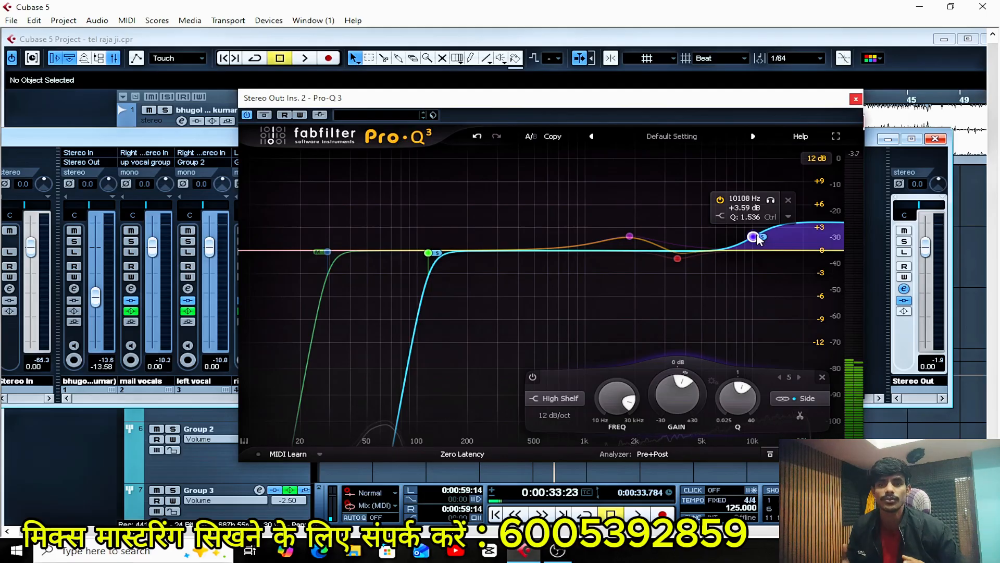
Compare the mix with the second Pro-Q 3 bypassed and active during playback, and close the equalizer.
key("space")
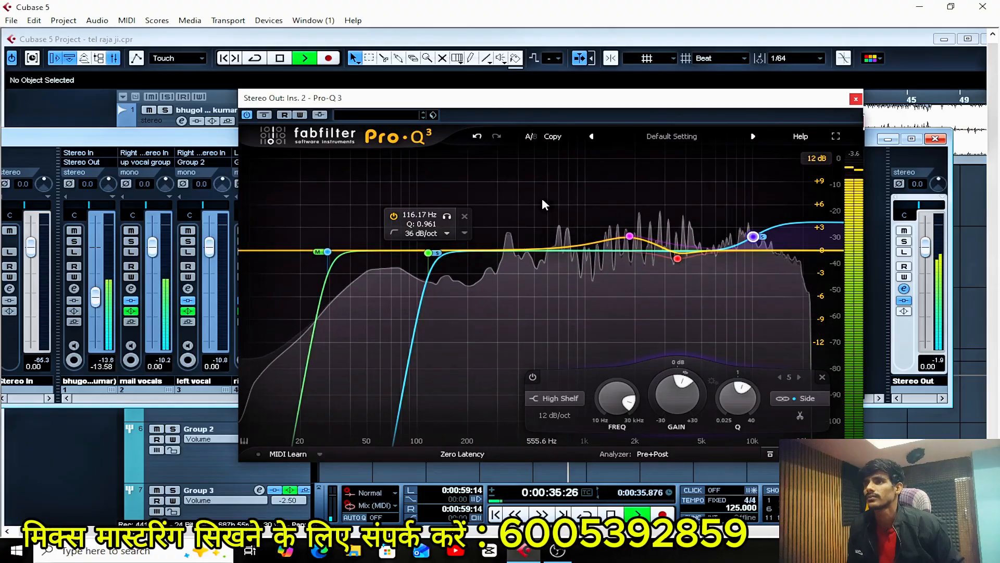
left_click(248, 114)
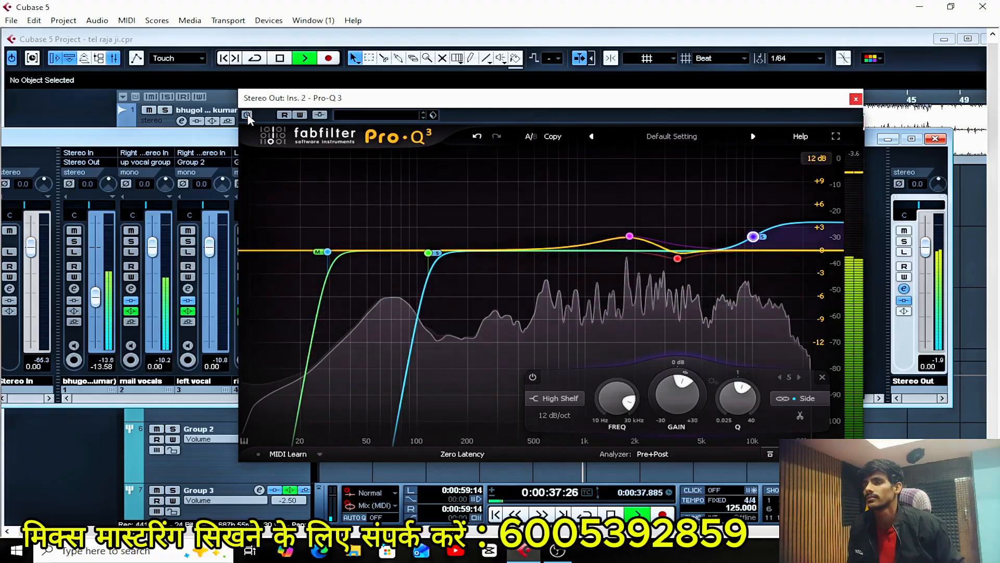
left_click(248, 115)
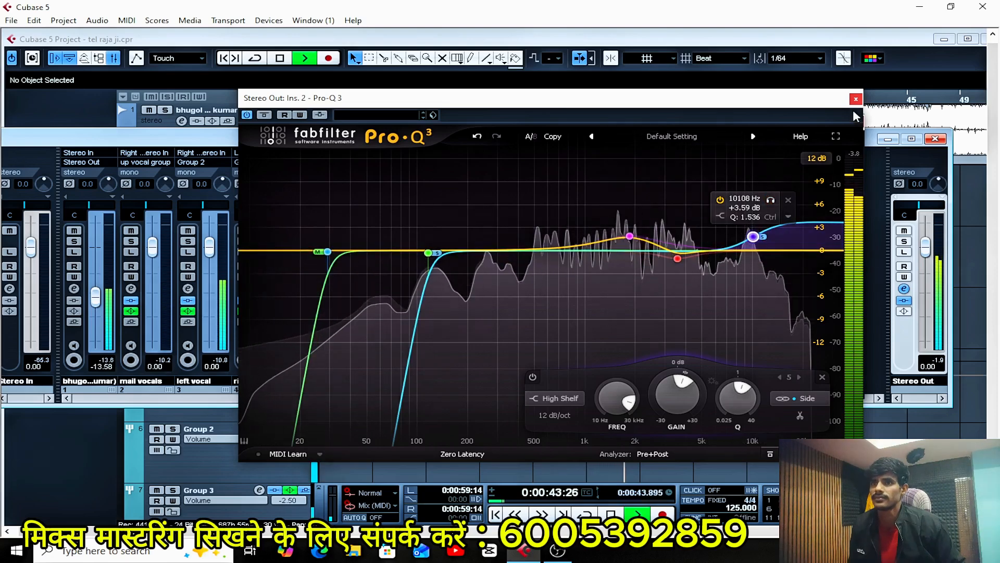
key("space")
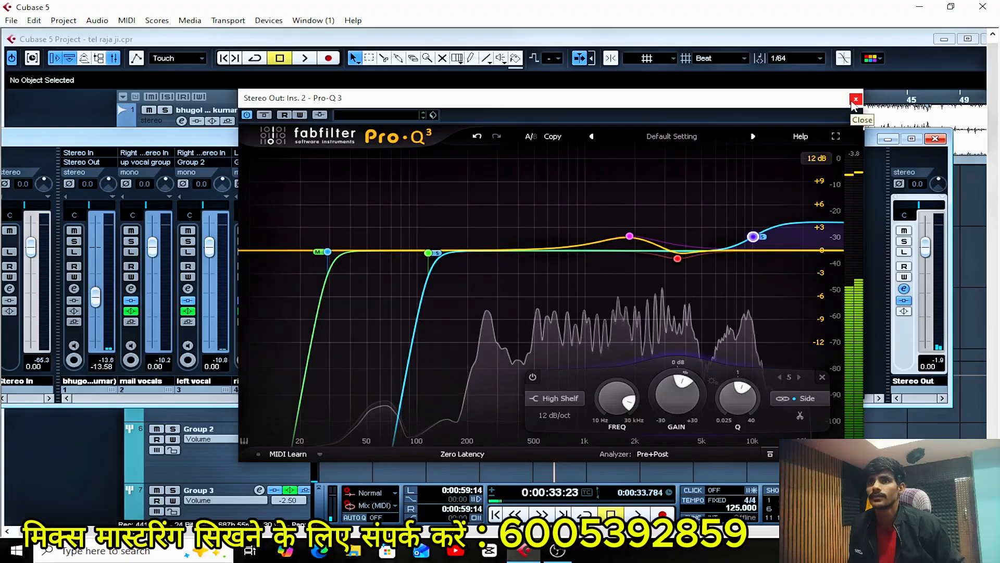
left_click(855, 99)
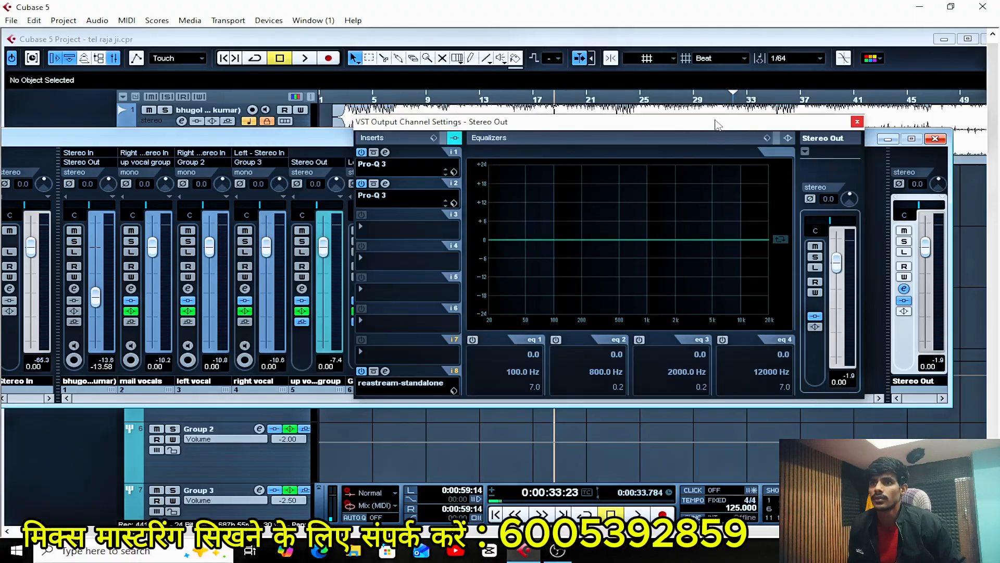
Load SSLGChannel Stereo into insert slot 3 of Stereo Out and move its window clear of the channel settings.
left_click_drag(717, 124, 733, 113)
left_click(393, 218)
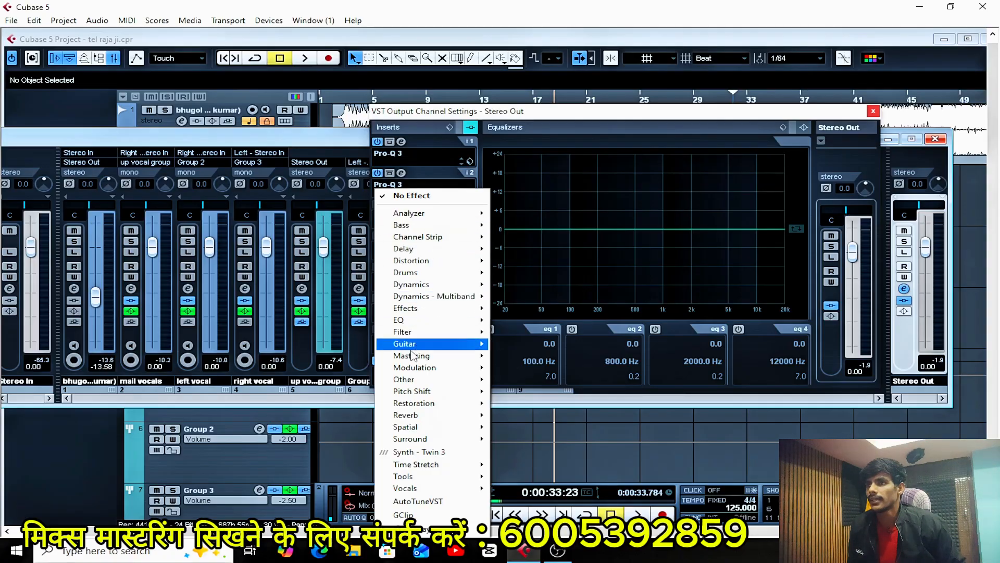
mouse_move(428, 237)
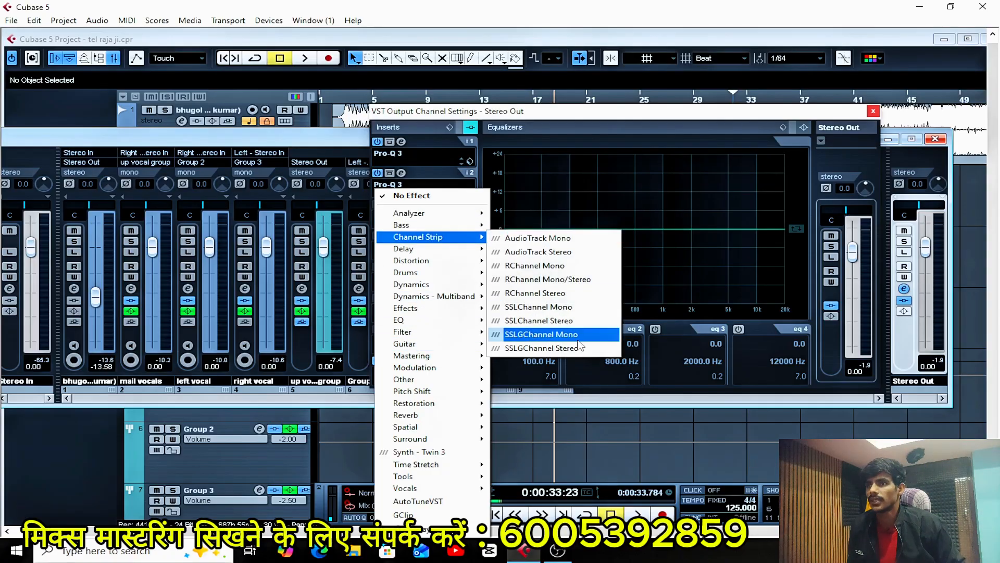
left_click(542, 349)
left_click_drag(536, 102, 556, 81)
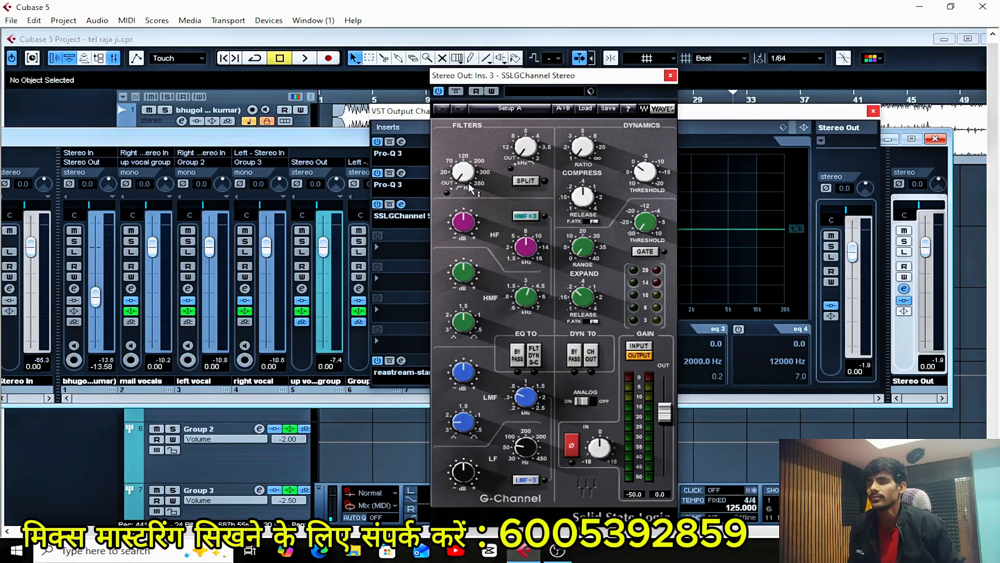
Engage the G-Channel's high-pass filter and adjust the HF band gain while auditioning the mix.
key("space")
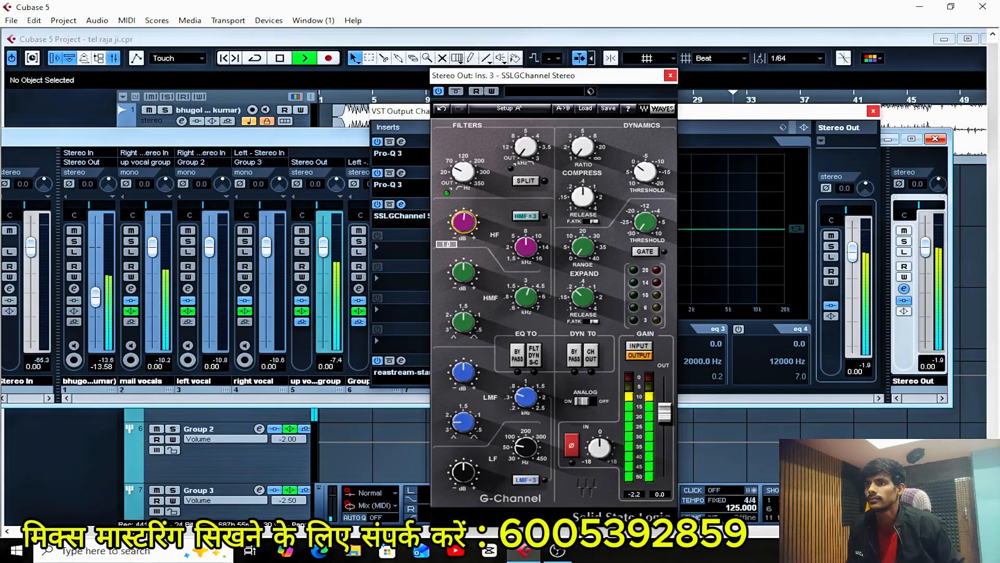
key("space")
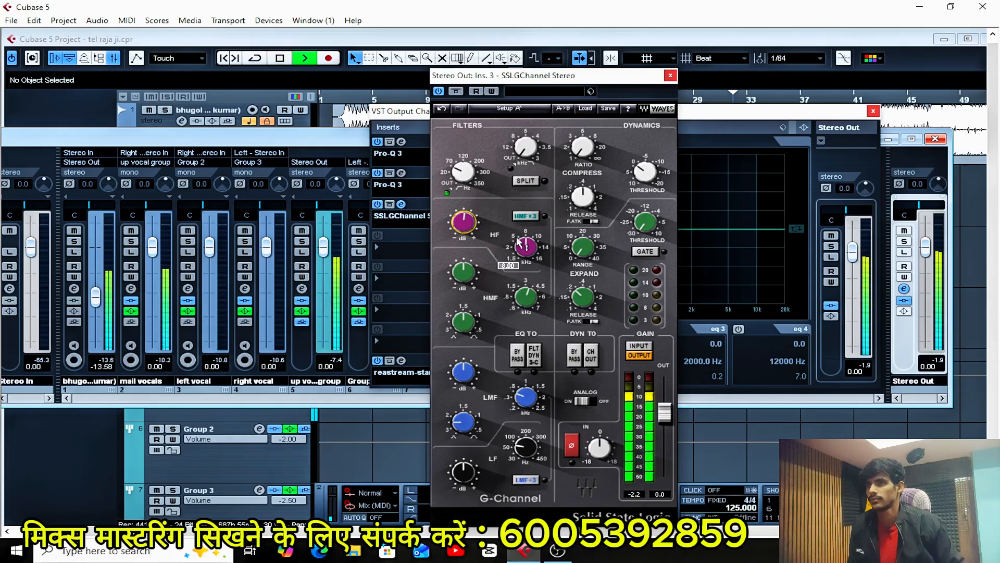
key("space")
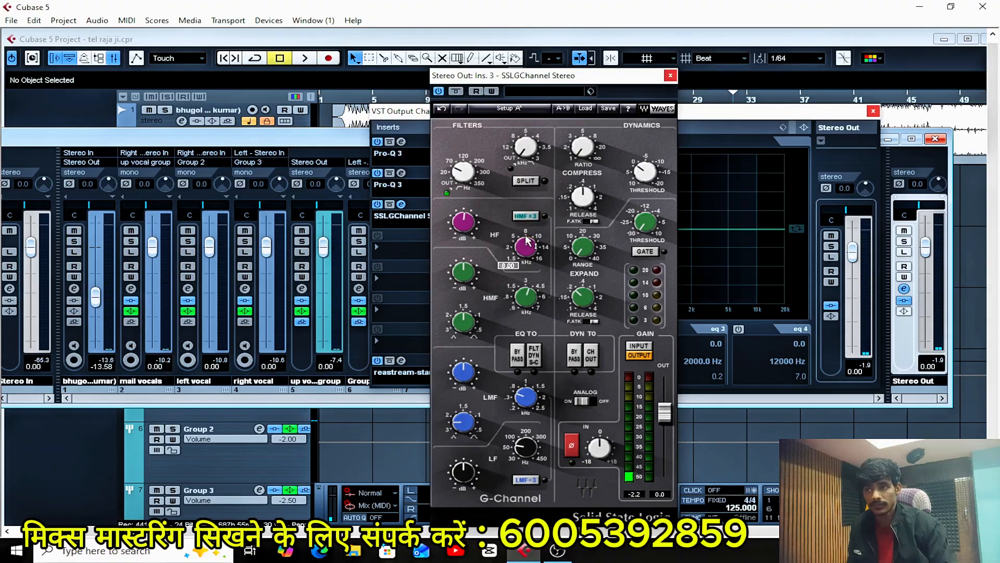
key("space")
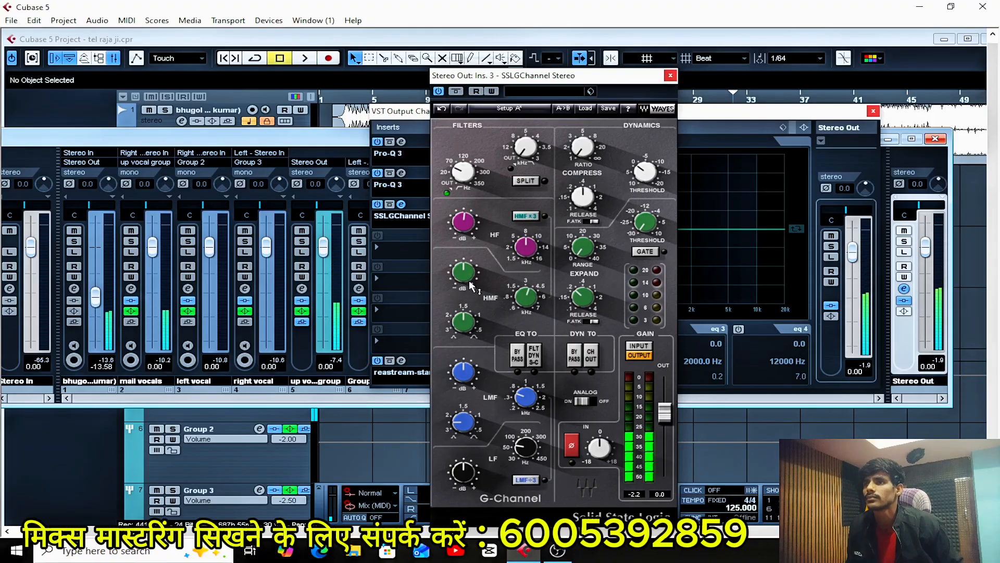
Set the G-Channel's HMF gain to 0.5 dB, auditioning the mix between adjustments.
key("space")
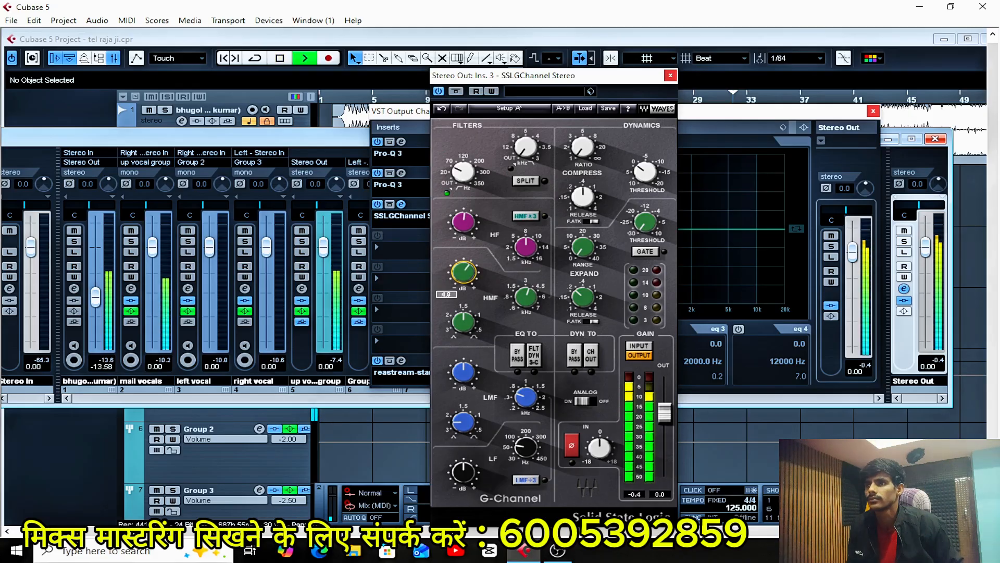
left_click_drag(464, 272, 463, 274)
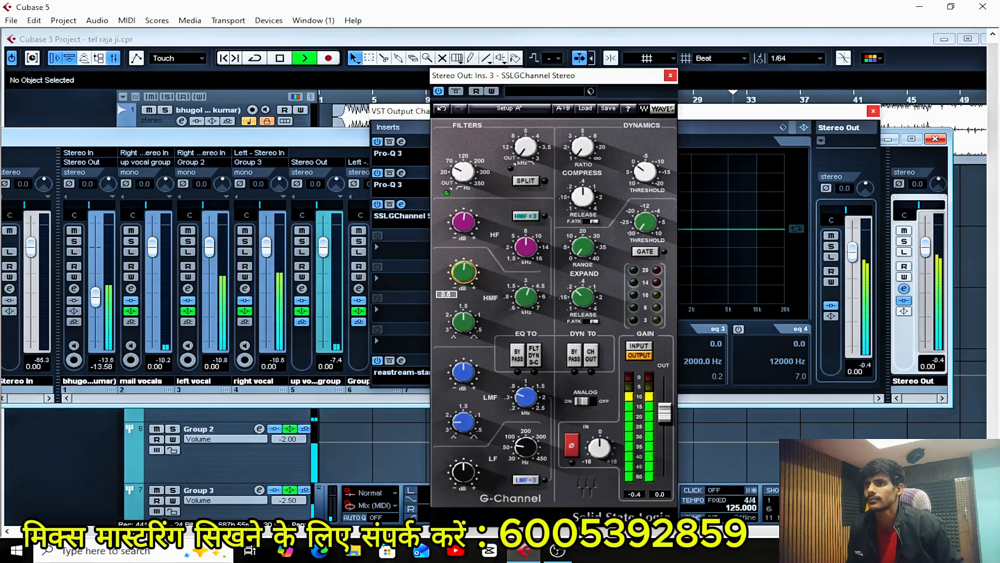
key("space")
type("0")
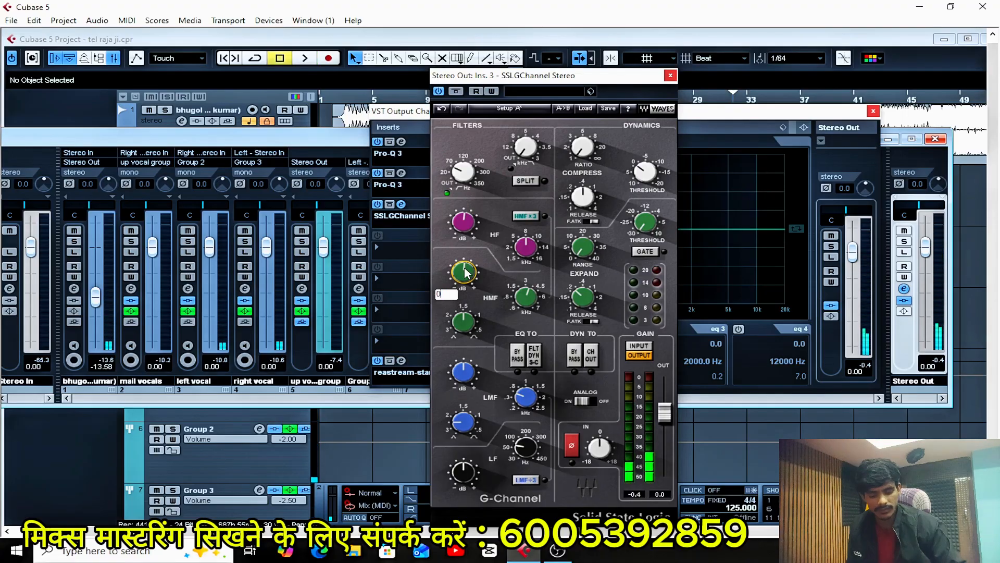
key("Return")
key("space")
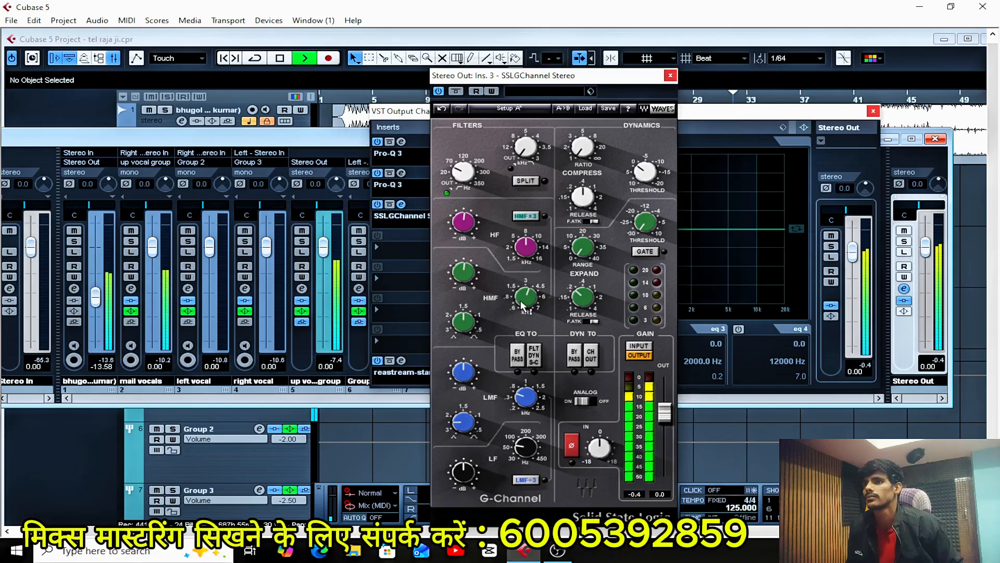
key("space")
left_click(464, 271)
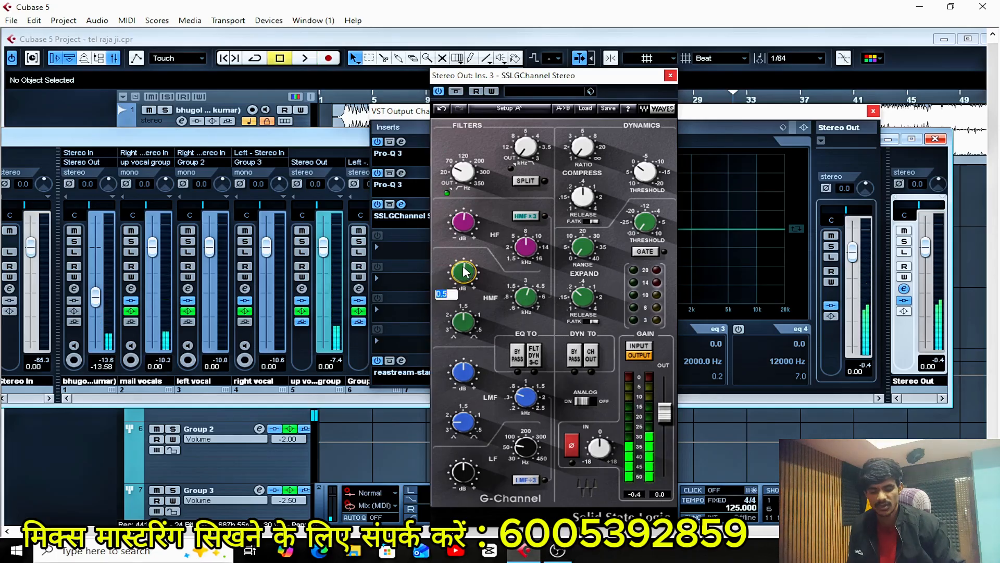
key("Return")
Play back the mix through the G-Channel, and close the plug-in, the Stereo Out settings and the mixer.
key("space")
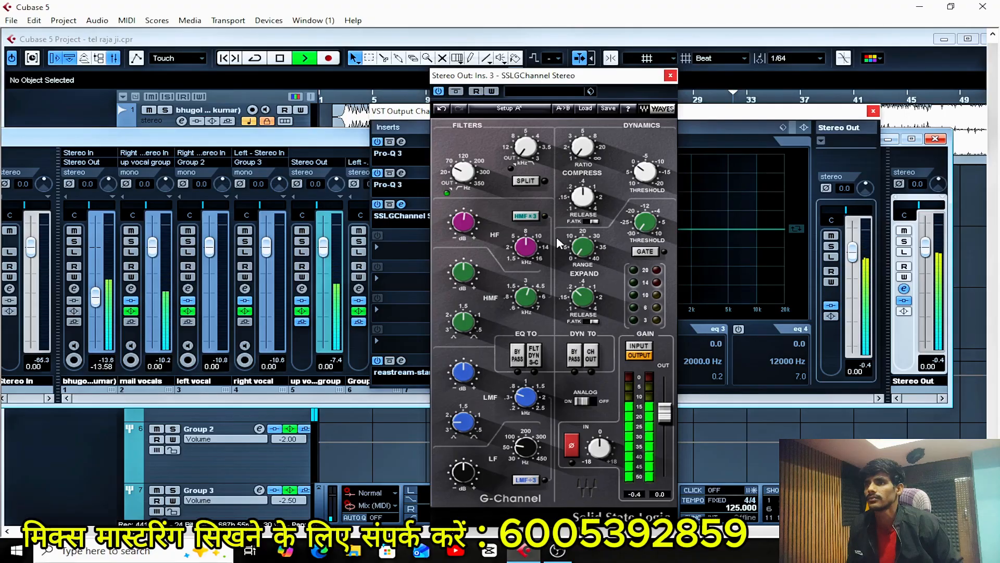
key("space")
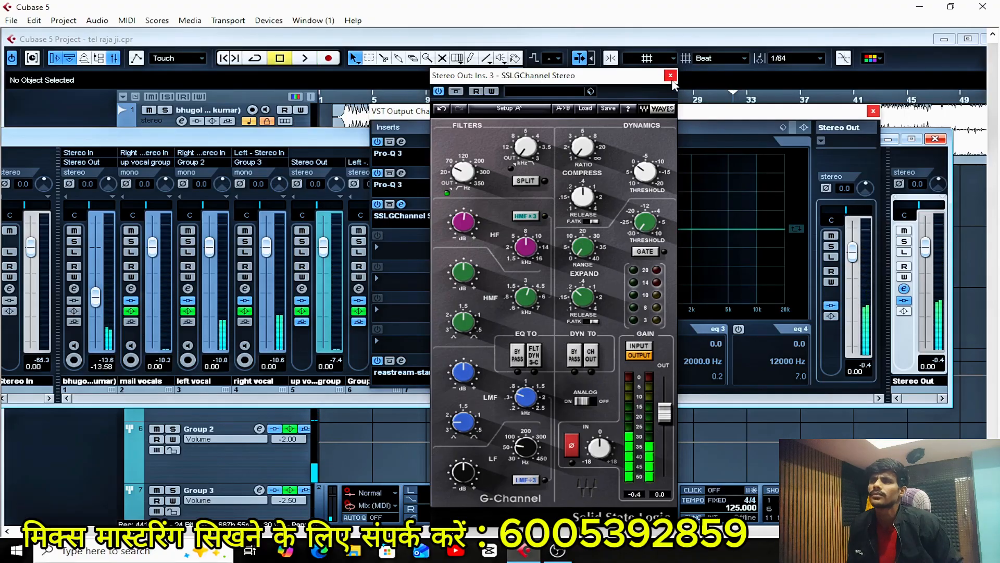
left_click(670, 76)
left_click(873, 112)
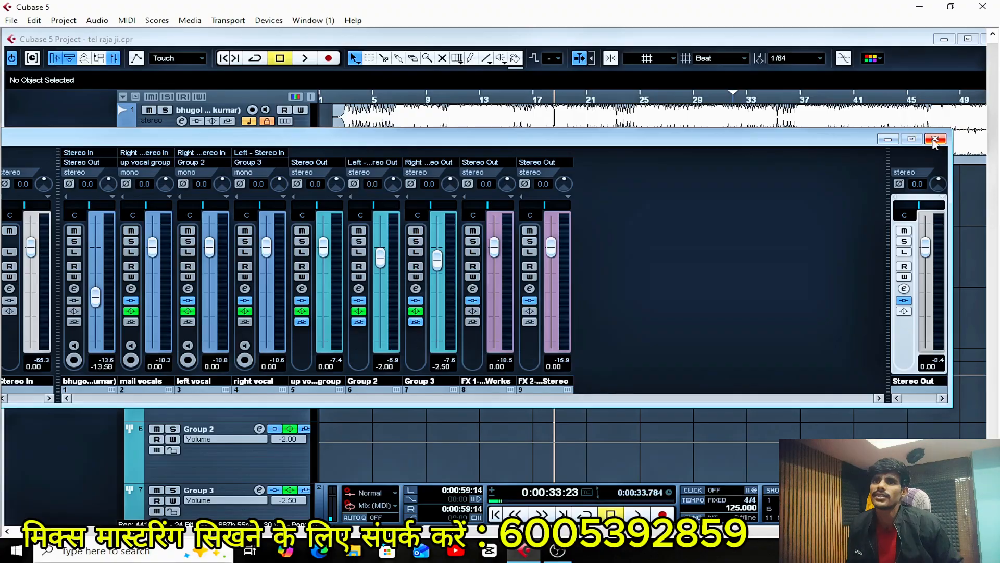
left_click(935, 139)
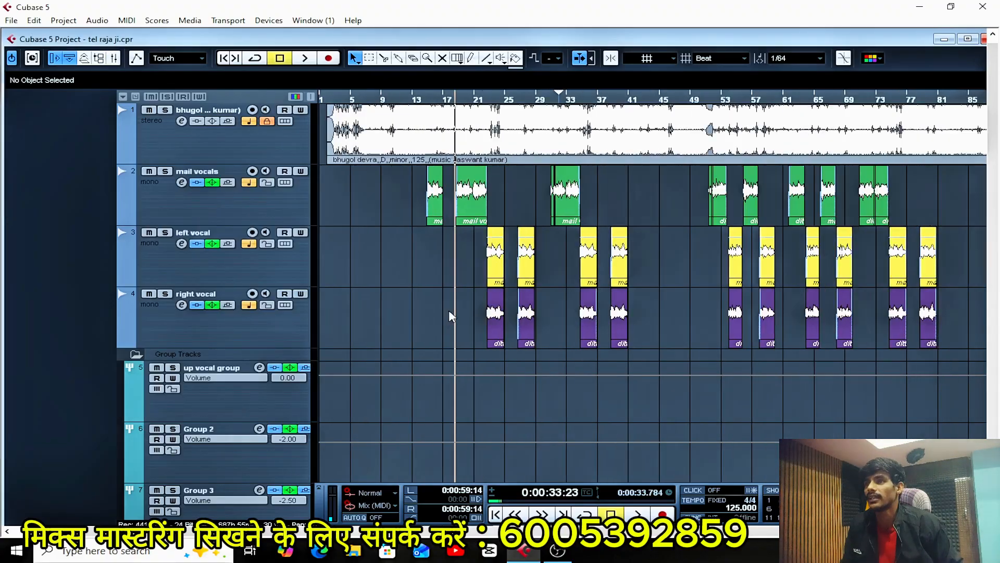
Review the insert effects and equalizer of the mail vocals channel, and close its settings.
left_click(190, 196)
left_click(181, 183)
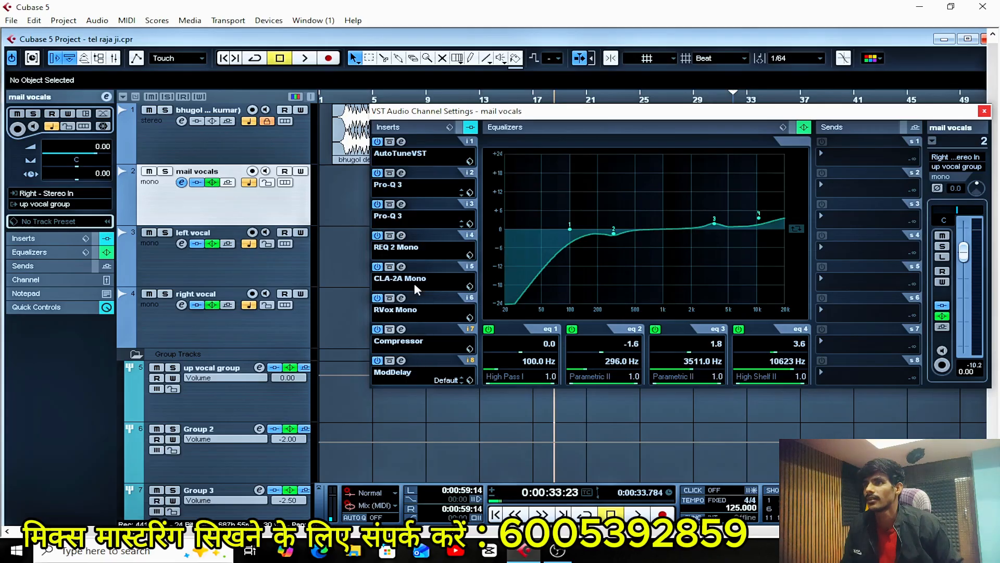
left_click(984, 112)
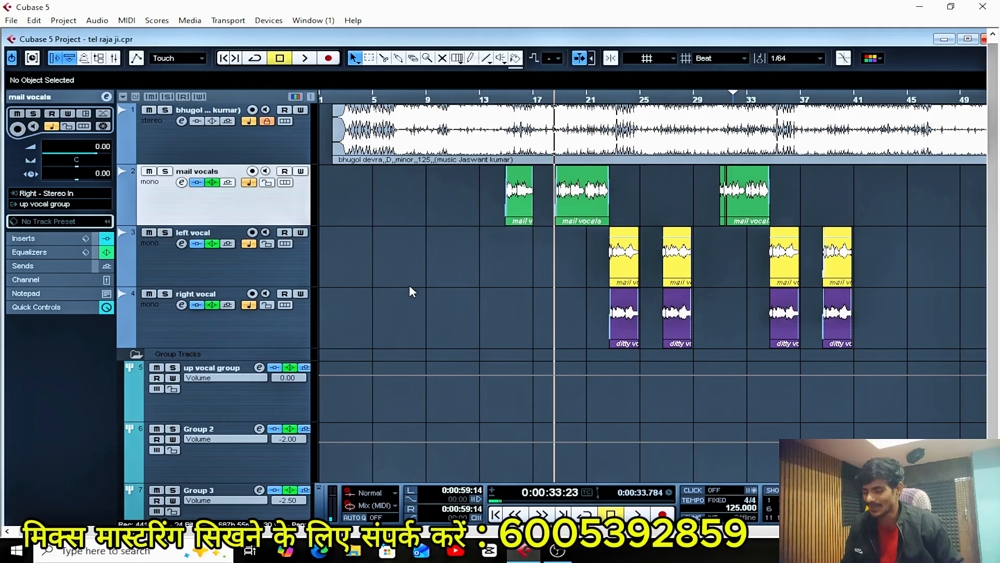
Deactivate both Pro-Q 3 inserts and the SSLGChannel insert on Stereo Out, and close the channel settings and mixer.
key("F3")
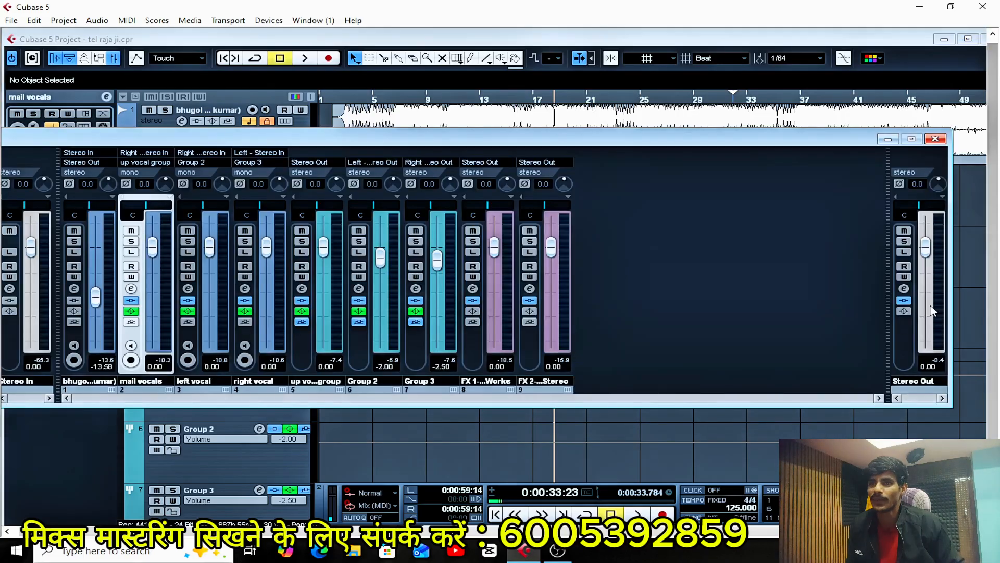
left_click(904, 289)
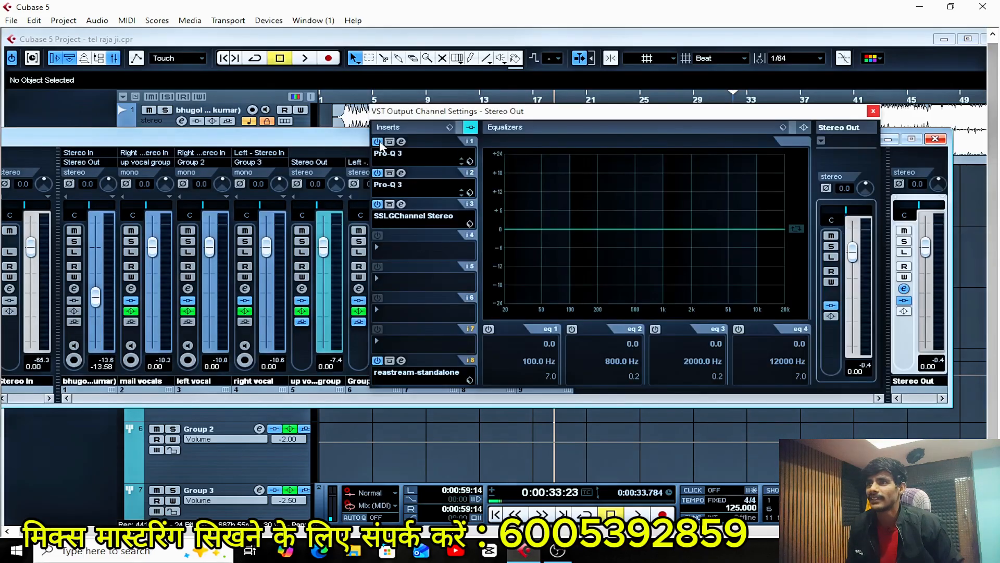
left_click(377, 141)
left_click(378, 173)
left_click(377, 203)
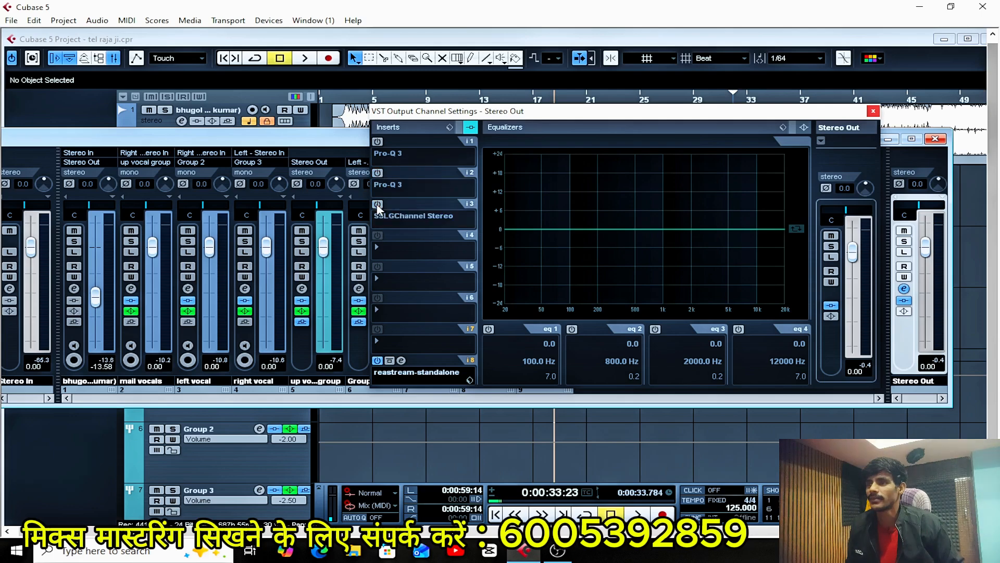
left_click(873, 112)
left_click(936, 139)
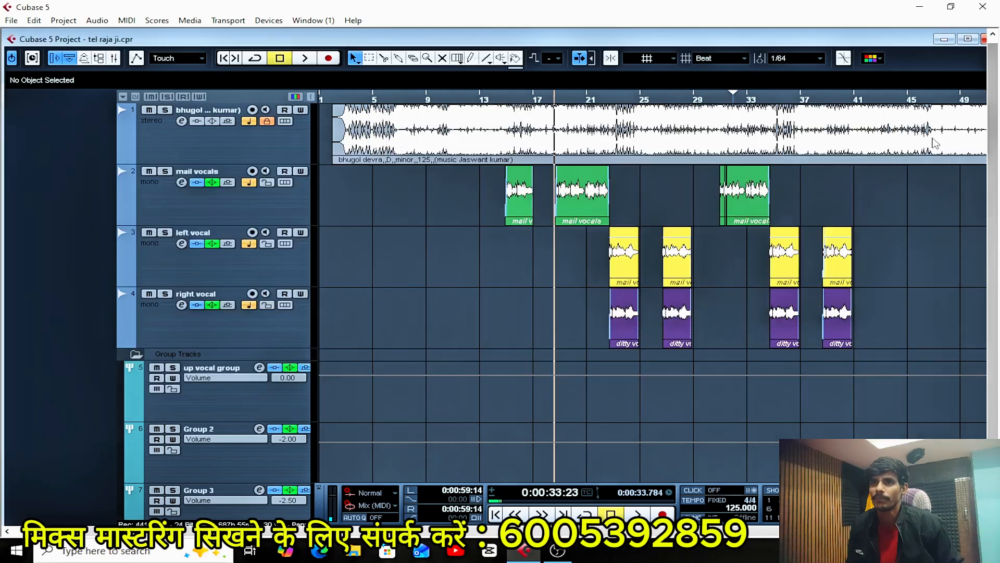
Load DeEsser Stereo into insert slot 5 of the up vocal group.
scroll(447, 308, "down", 3)
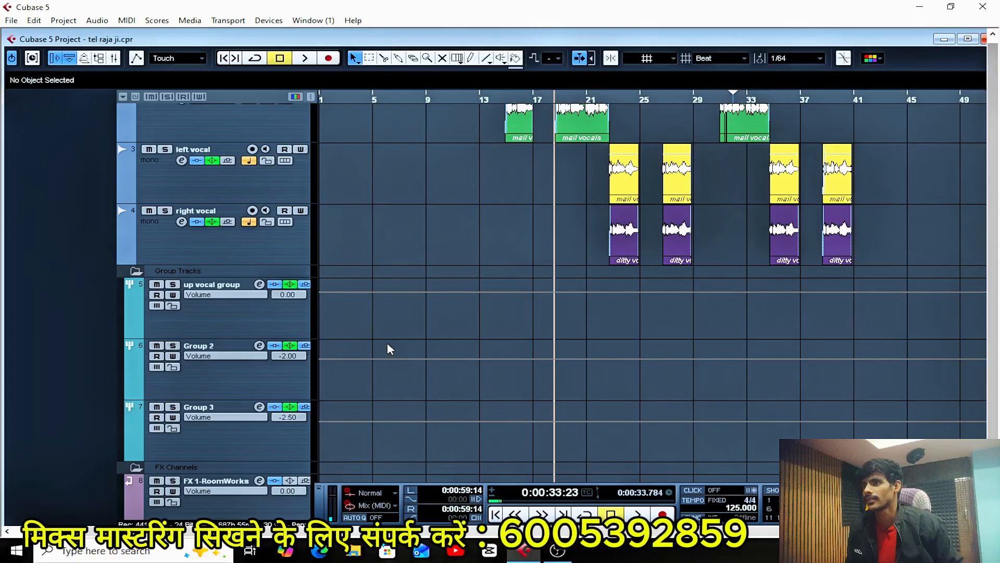
left_click(245, 321)
left_click(259, 285)
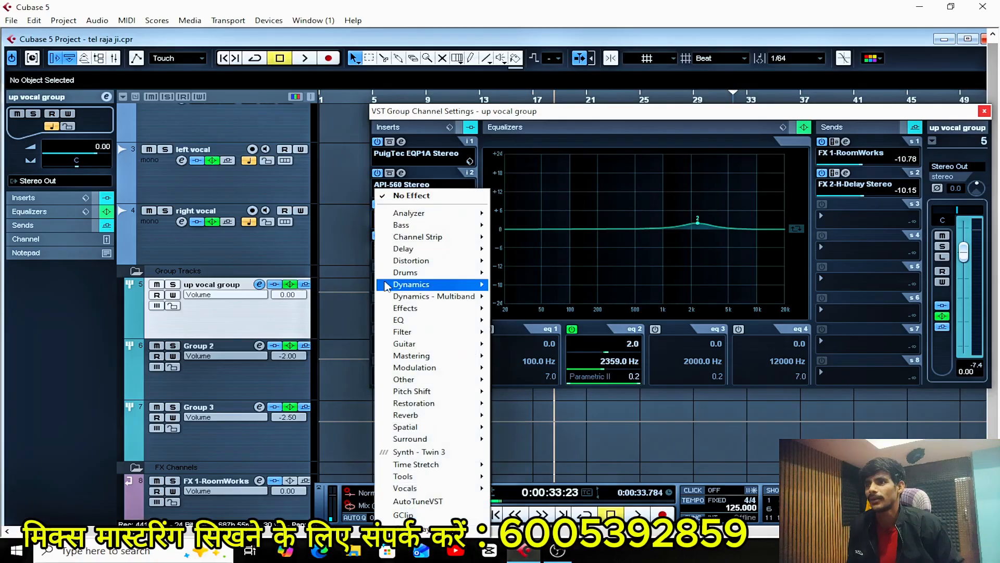
left_click(386, 280)
mouse_move(455, 285)
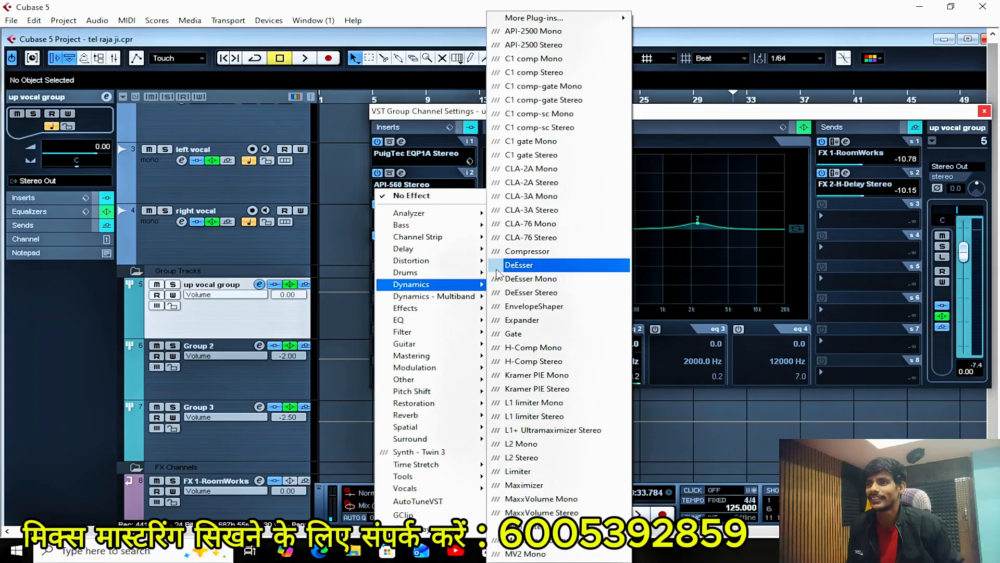
left_click(534, 294)
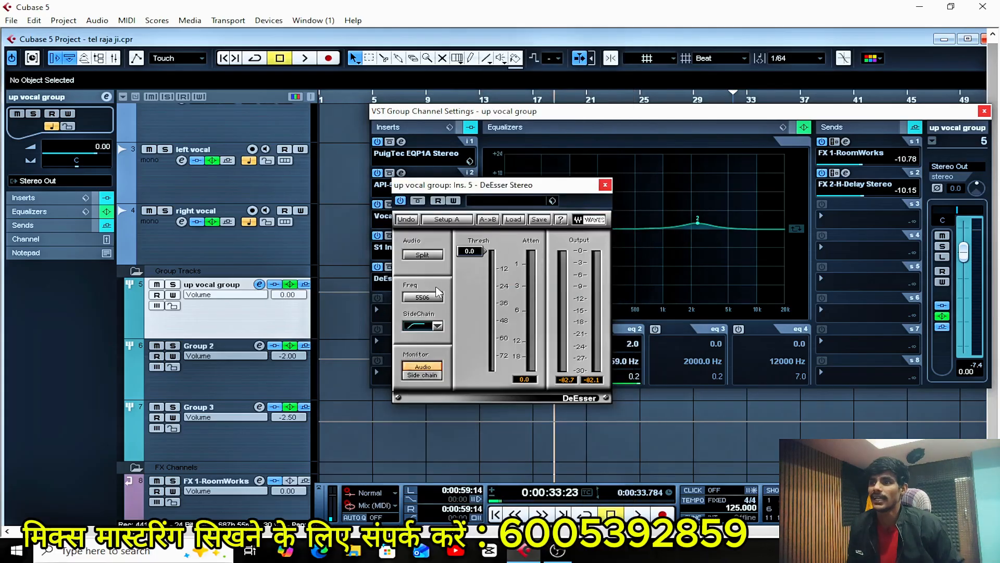
Choose the DeEsser's high-pass sidechain filter, lower its threshold to -28.0 while auditioning the vocals, and close the plug-in.
left_click(438, 325)
left_click(487, 354)
left_click_drag(474, 255, 471, 287)
key("space")
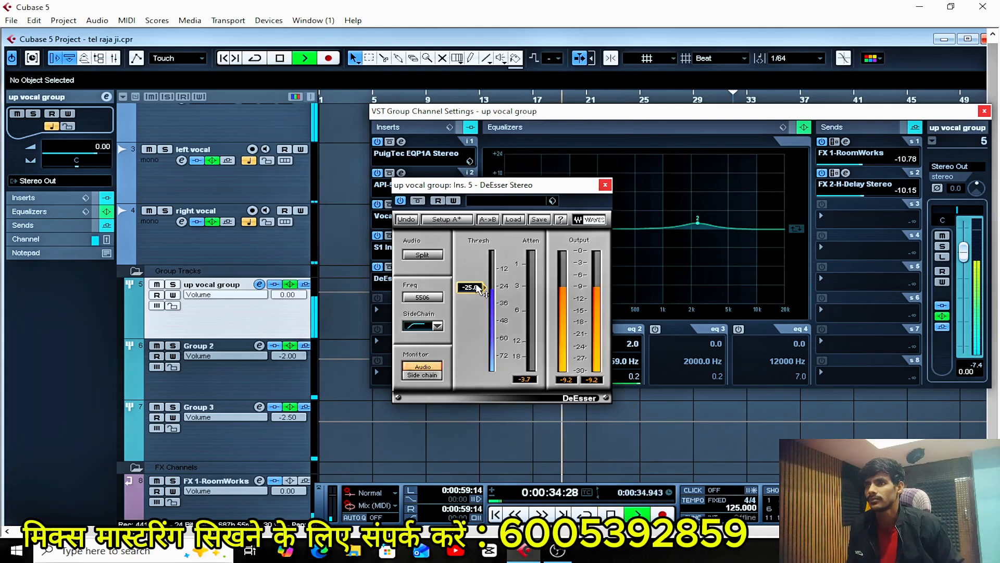
left_click_drag(477, 289, 478, 294)
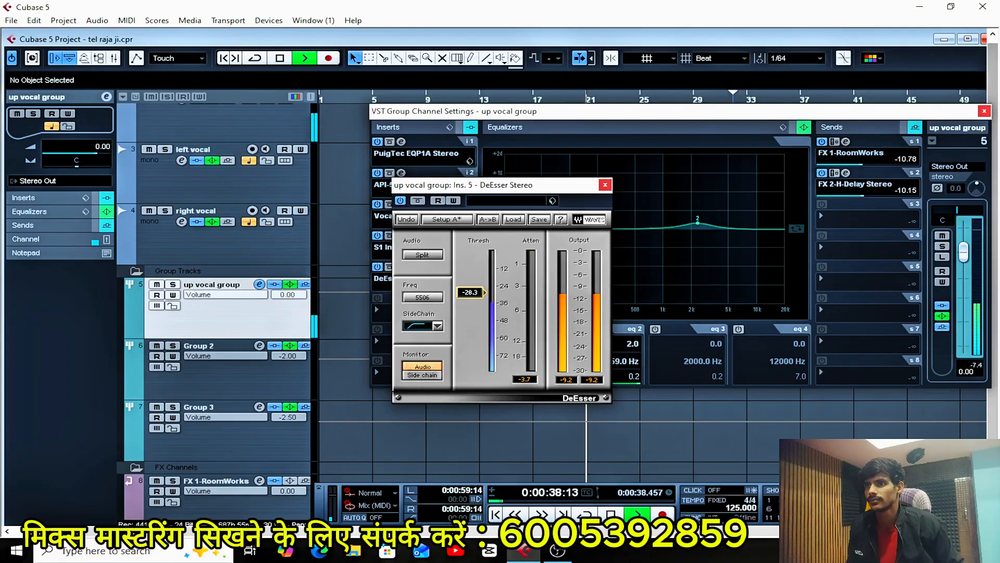
key("space")
left_click(472, 292)
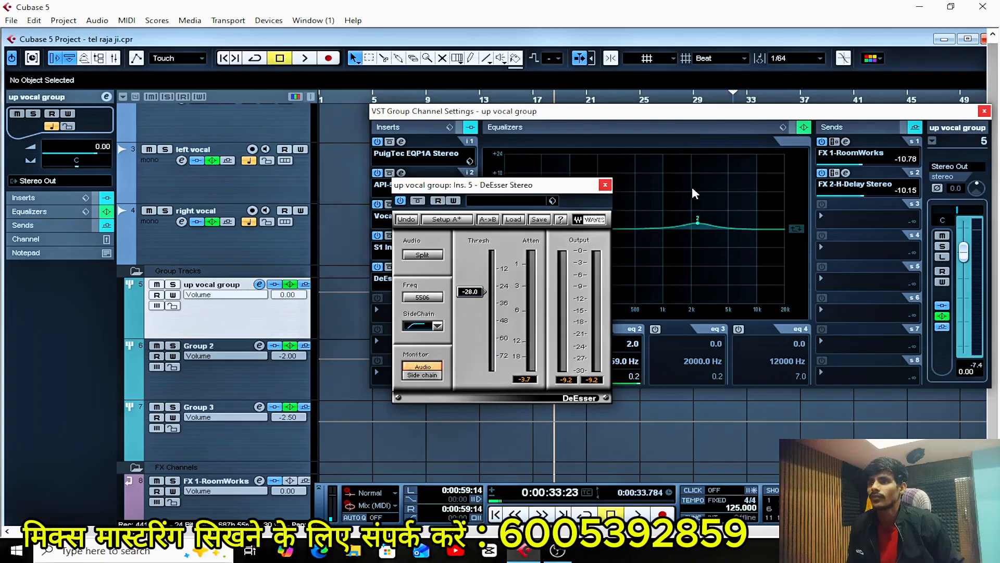
left_click(605, 185)
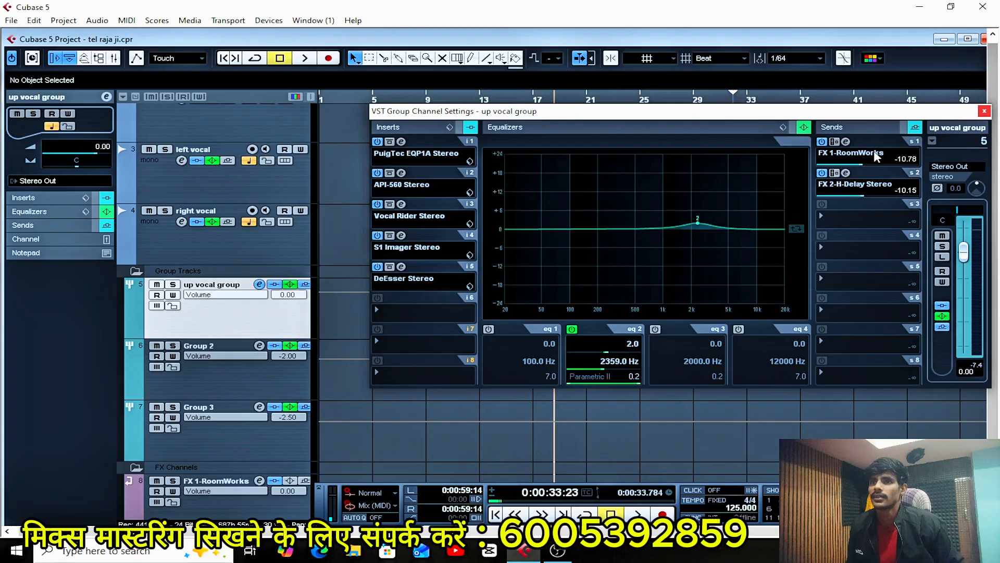
Close the up vocal group's channel settings and load DeEsser Stereo into insert slot 5 of Group 2.
left_click(984, 112)
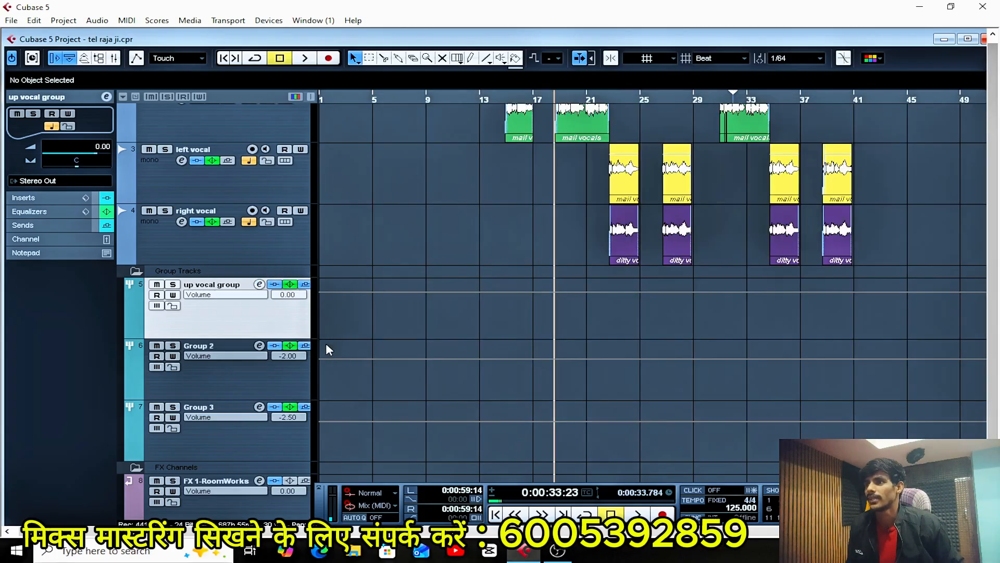
left_click(240, 373)
left_click(259, 346)
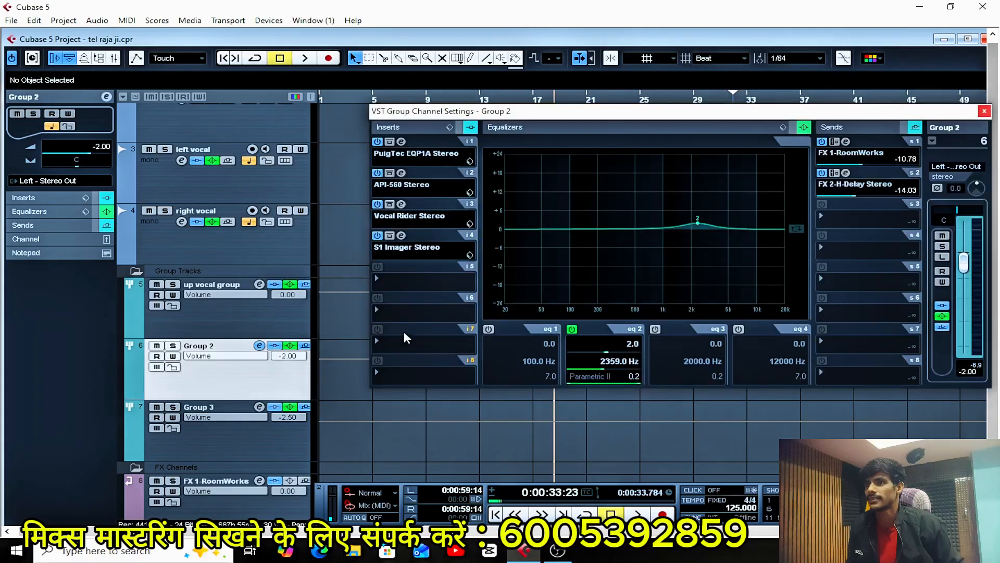
left_click(401, 285)
mouse_move(435, 290)
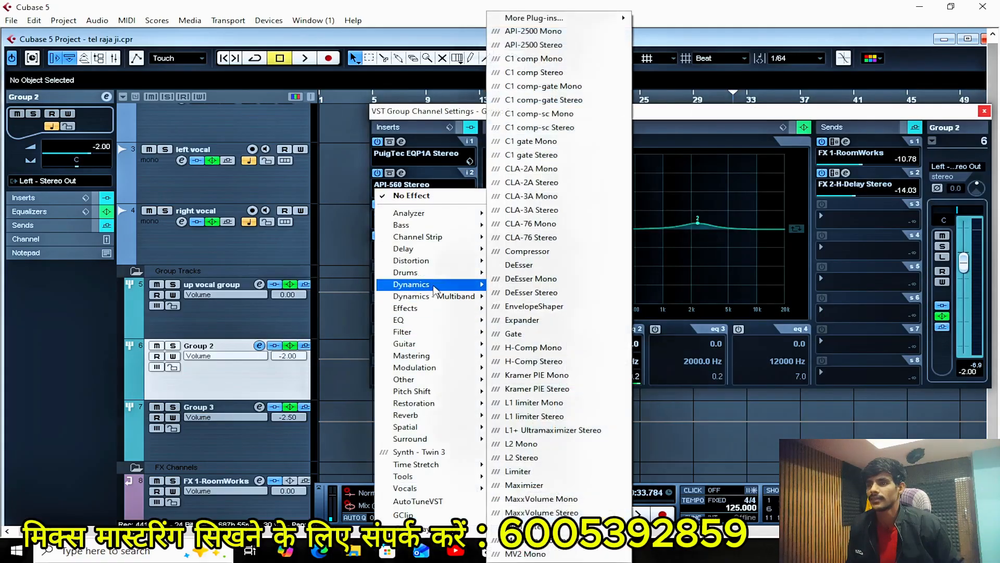
left_click(559, 293)
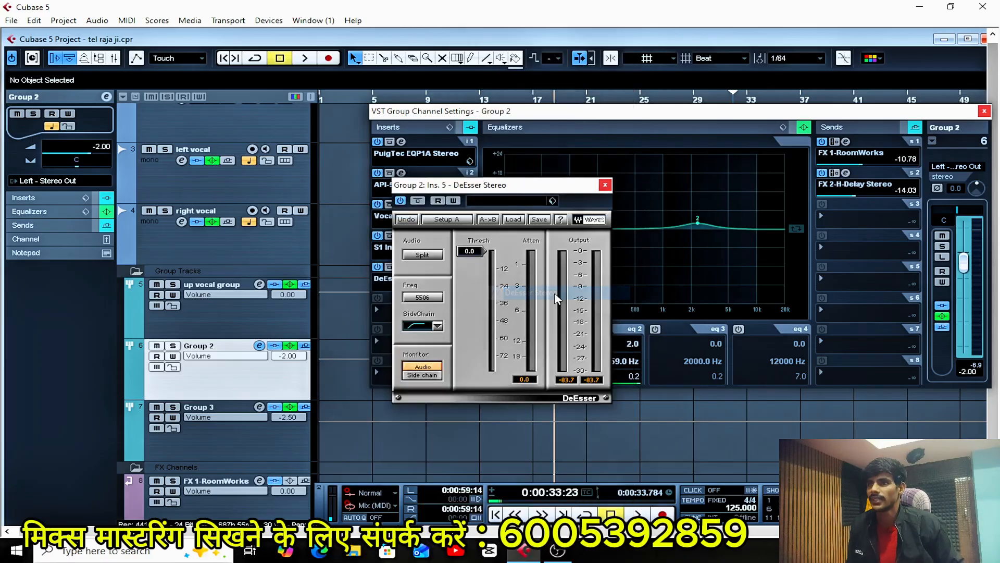
Choose the high-pass sidechain filter in Group 2's DeEsser, set its threshold to -25.0, start playback, and close the channel settings.
left_click(440, 325)
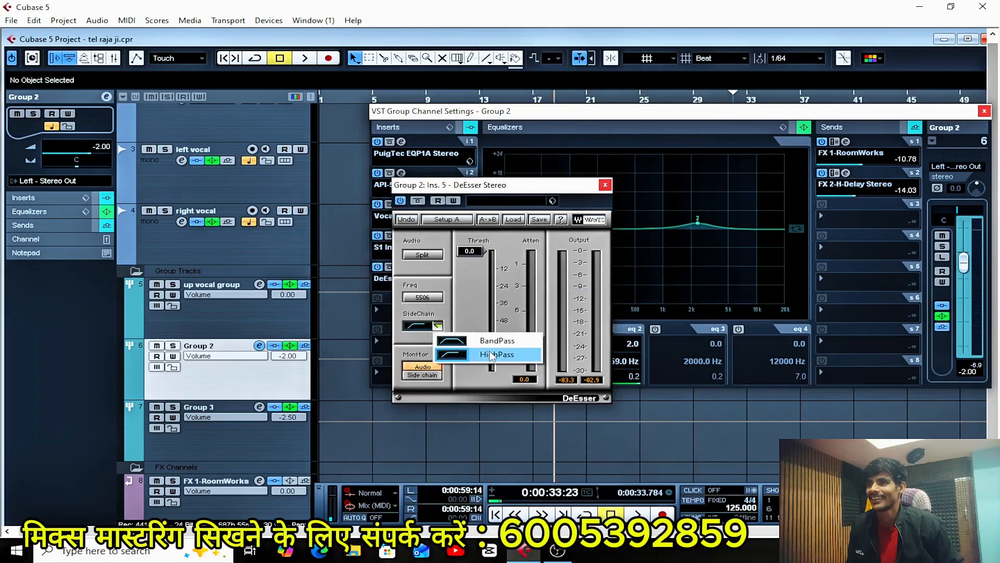
left_click(492, 347)
left_click_drag(471, 251, 470, 268)
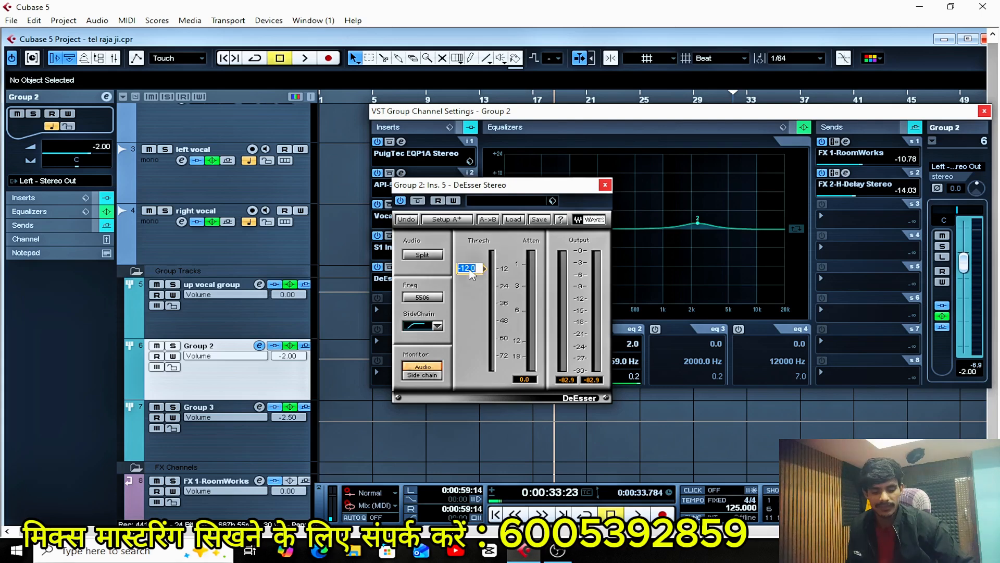
key("Return")
key("space")
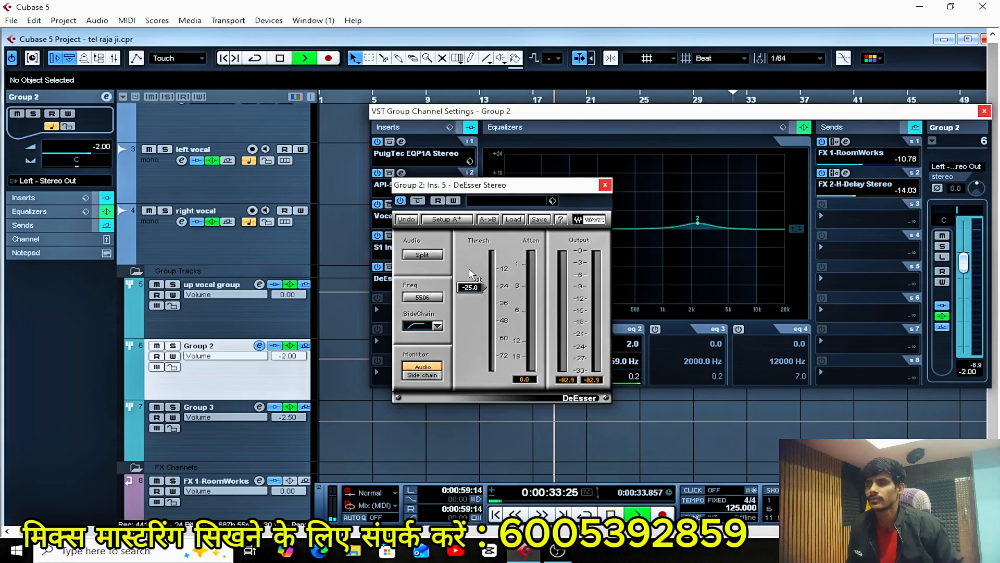
left_click(984, 111)
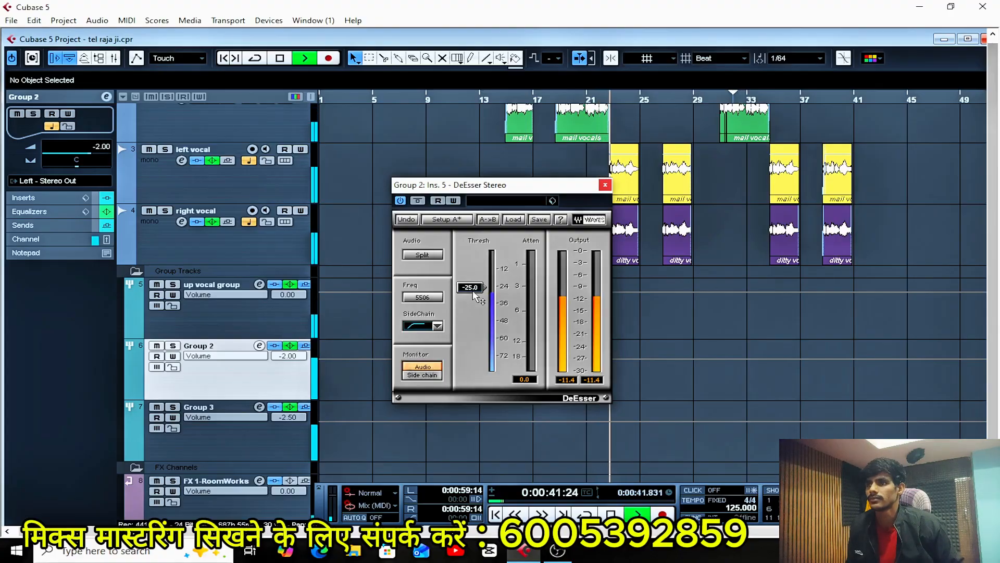
Lower the threshold of Group 2's DeEsser to -28.0 while auditioning the vocals, and close the plug-in.
left_click_drag(475, 291, 475, 296)
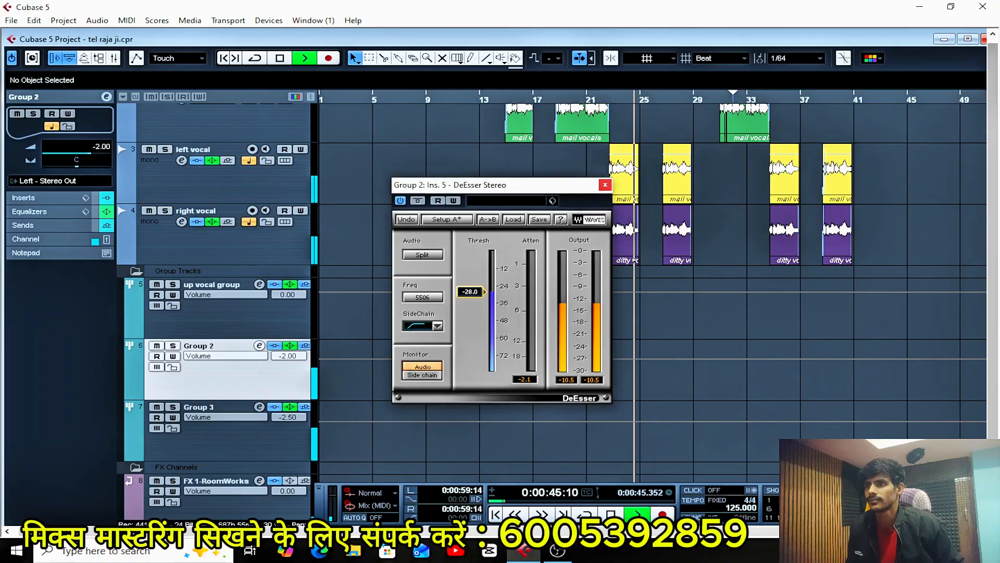
left_click(475, 293)
type("-28")
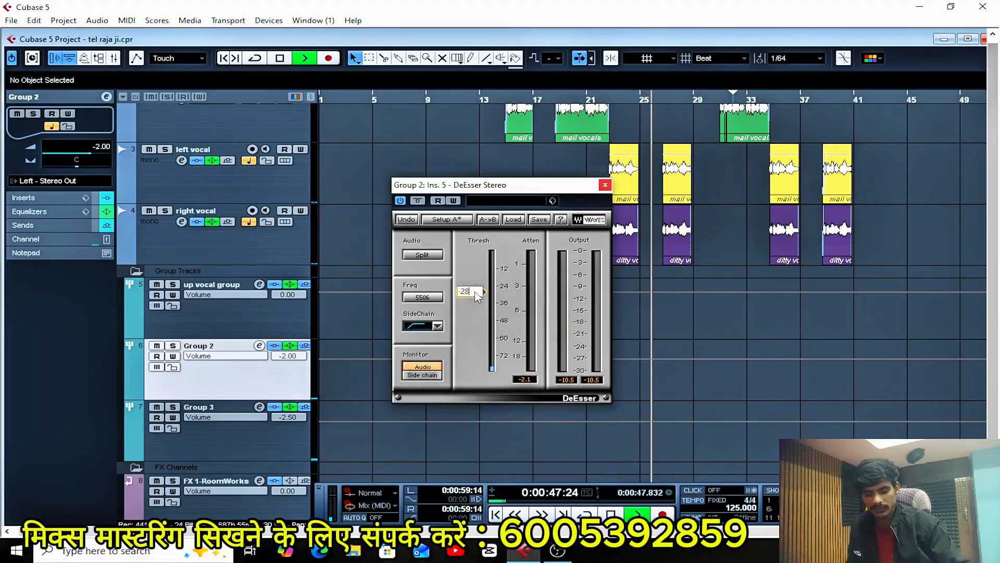
key("Return")
key("space")
key("space")
key("space")
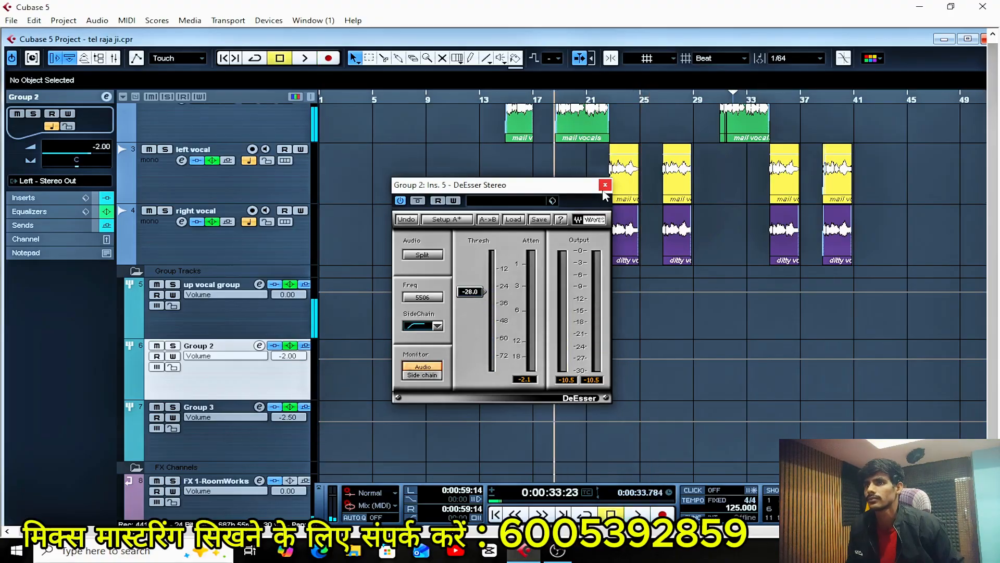
left_click(605, 185)
Load DeEsser Stereo into insert slot 5 of Group 3.
left_click(252, 439)
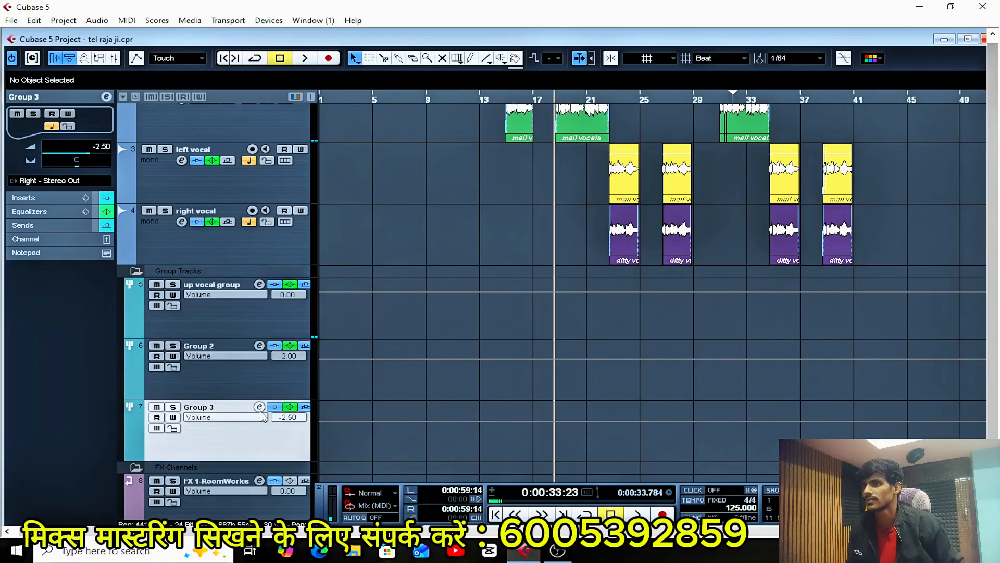
left_click(258, 407)
left_click(413, 275)
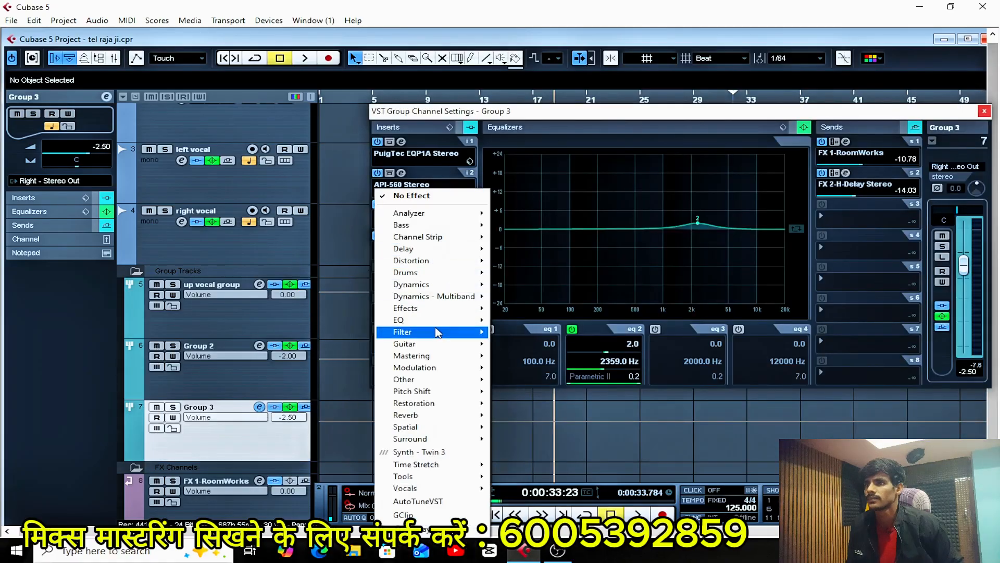
mouse_move(437, 284)
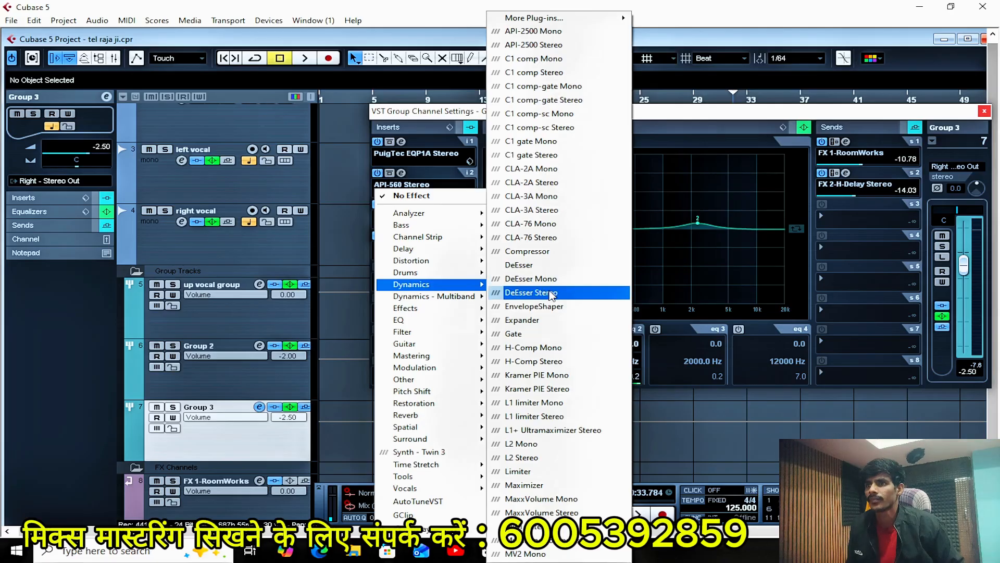
left_click(553, 294)
Set the threshold of Group 3's DeEsser to -28.0 and close the plug-in.
left_click_drag(469, 251, 470, 299)
left_click(438, 327)
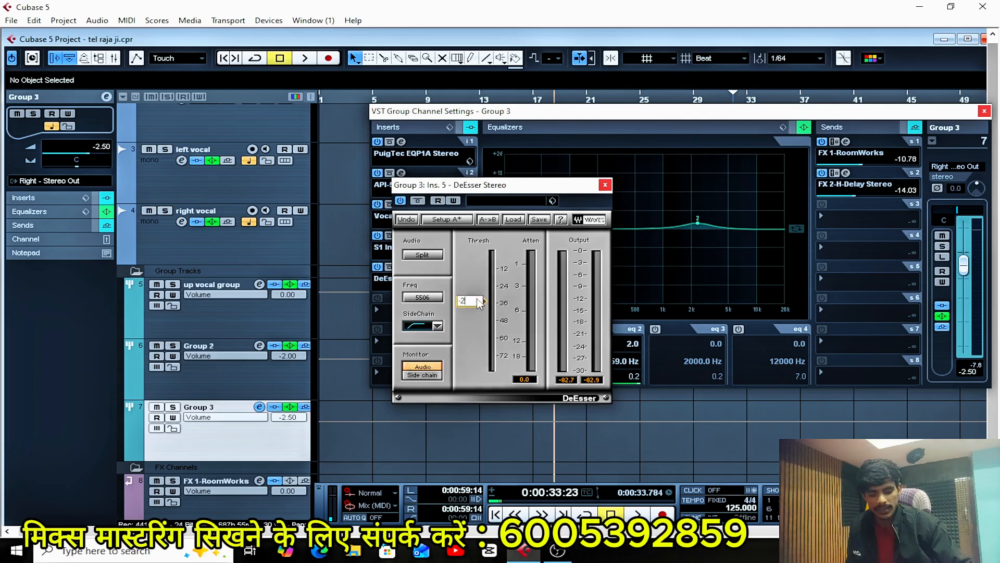
type("8")
key("Return")
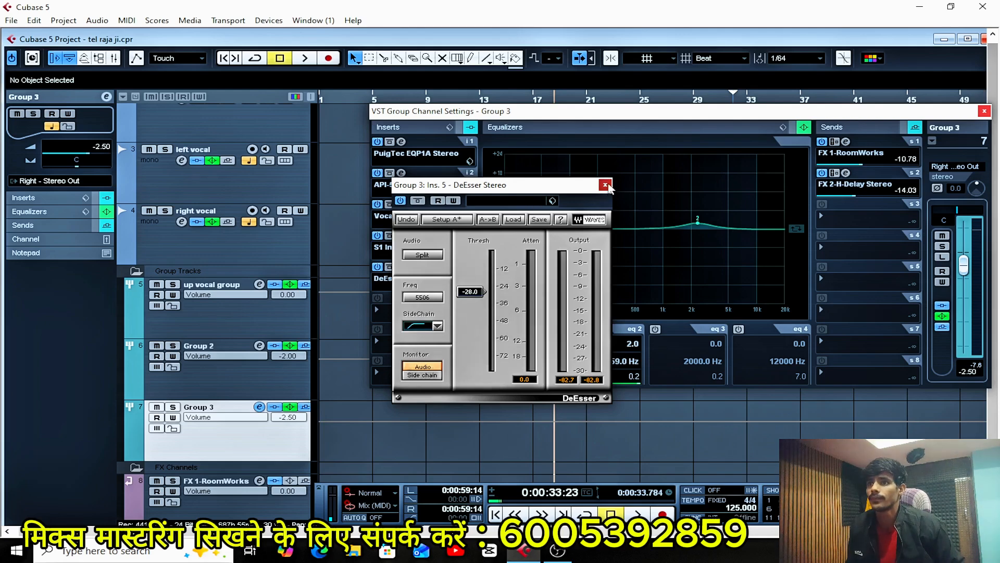
left_click(605, 184)
Audition the vocals with Group 3's DeEsser open to check its attenuation, and close the plug-in and channel settings.
key("space")
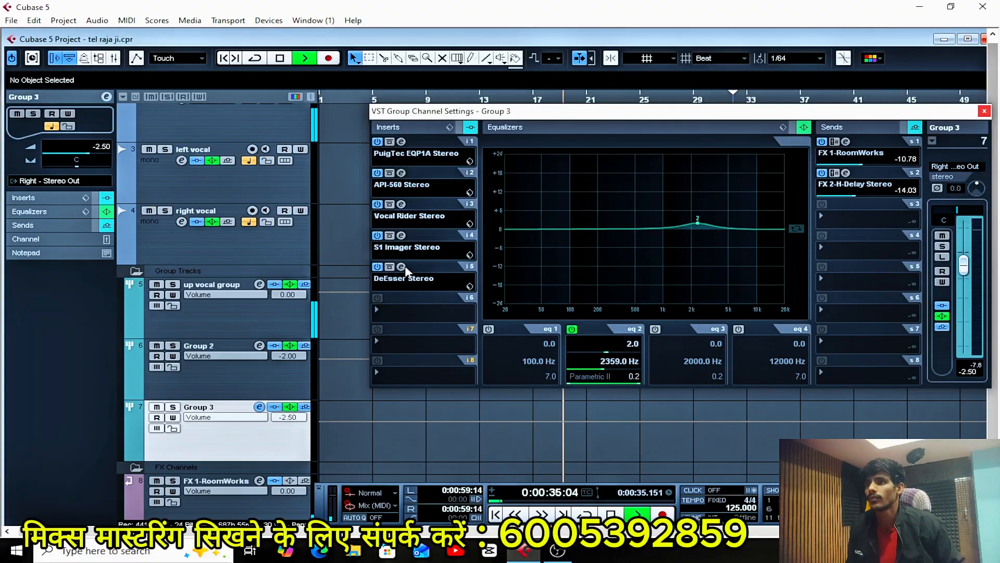
left_click(403, 267)
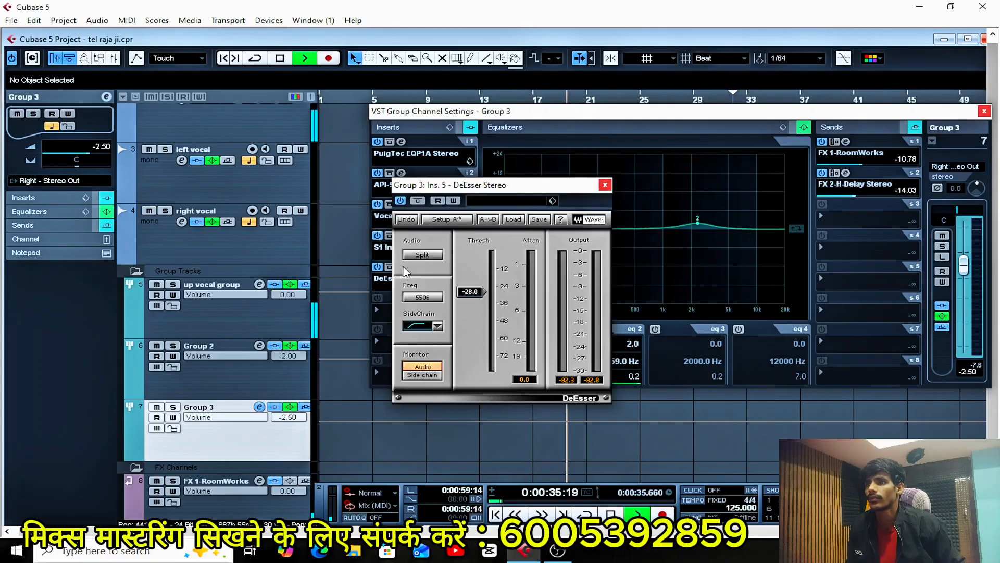
left_click(604, 184)
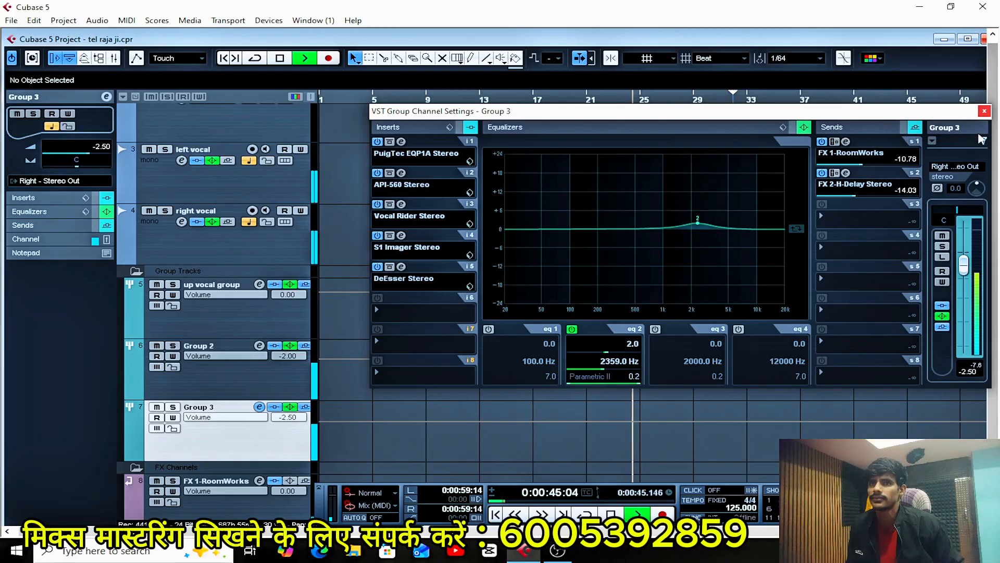
left_click(984, 111)
key("space")
Select the stereo music track at the top of the track list and play the mix to check the de-essed vocals.
key("g")
key("g")
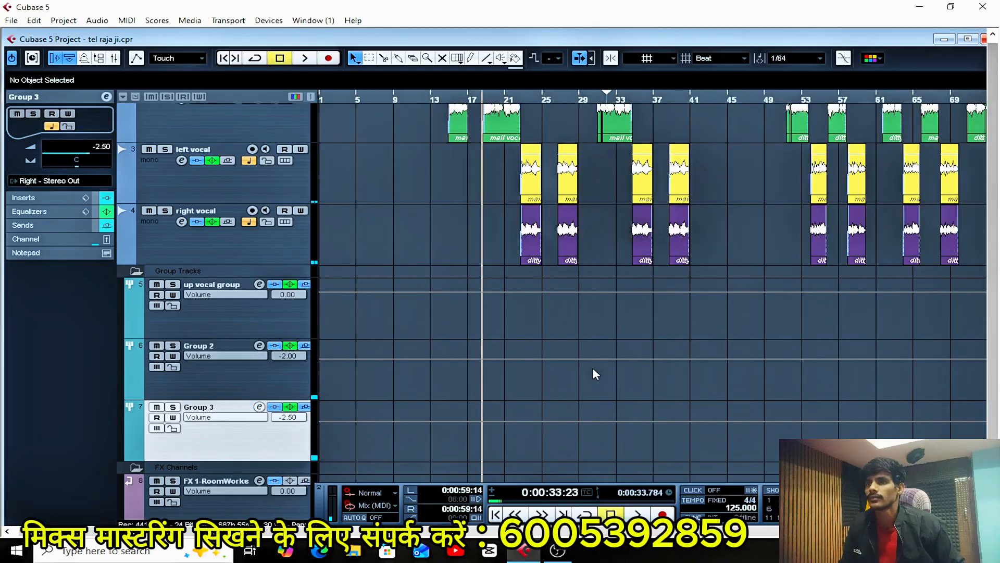
scroll(592, 369, "up", 3)
left_click(205, 152)
key("space")
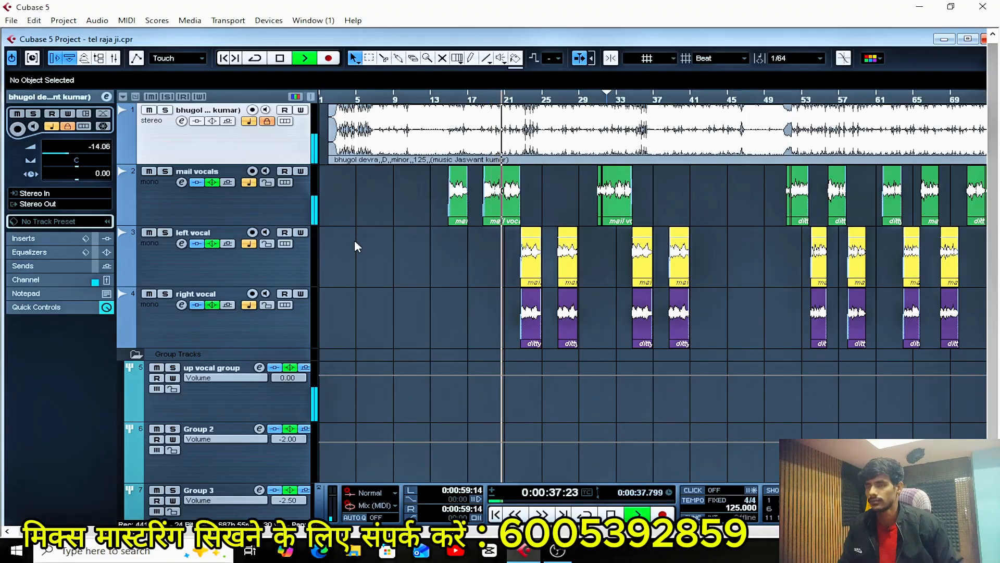
key("g")
key("g")
key("h")
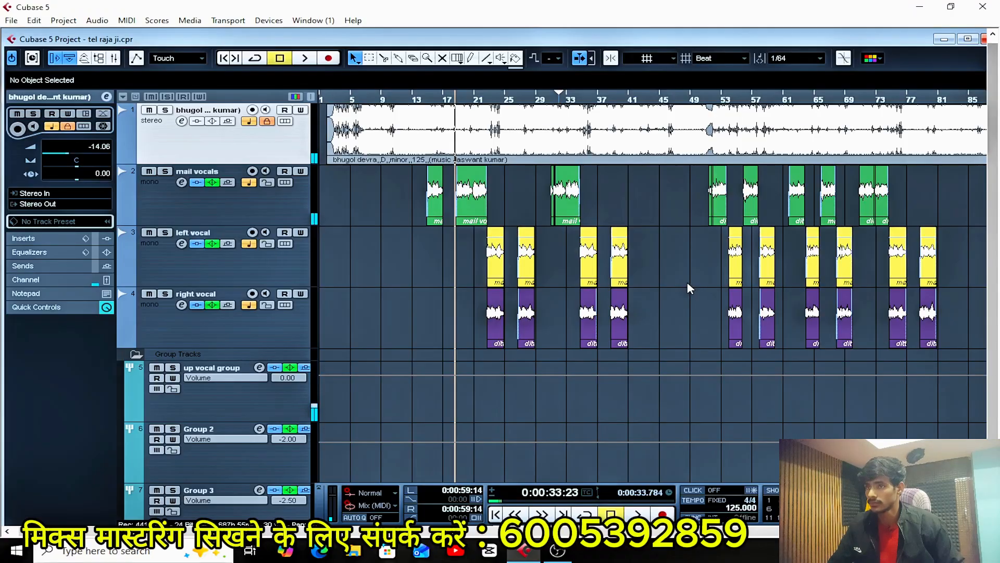
Open the mixer and the Stereo Out channel settings, and reactivate both Pro-Q 3 inserts and the SSLGChannel insert during playback.
key("F3")
key("space")
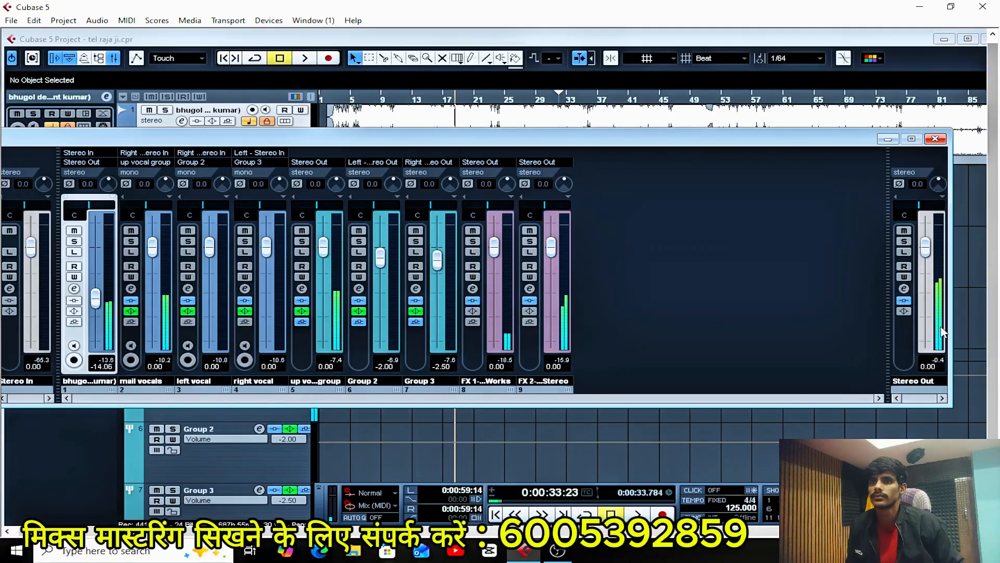
left_click(904, 289)
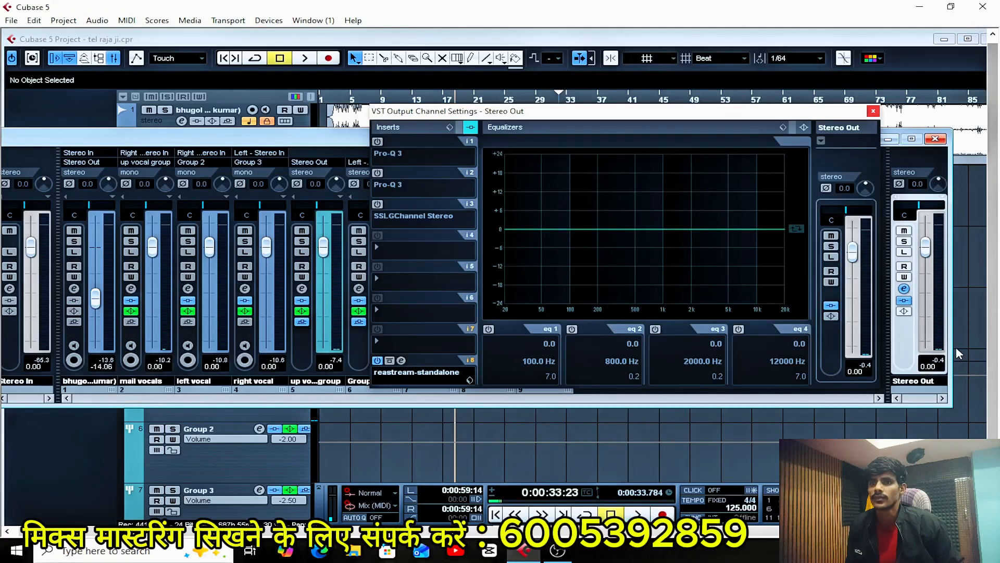
key("space")
left_click(378, 141)
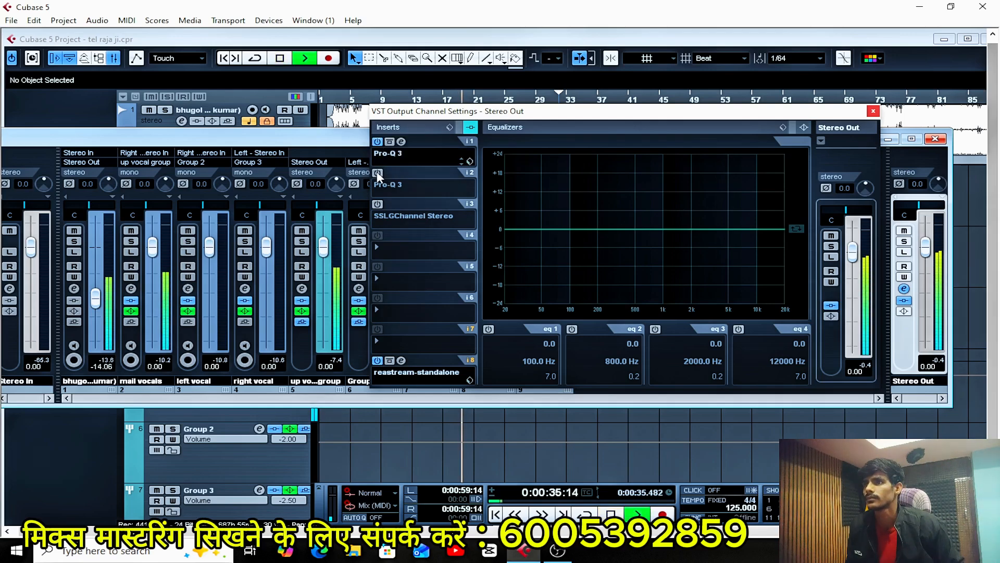
left_click(378, 173)
left_click(377, 203)
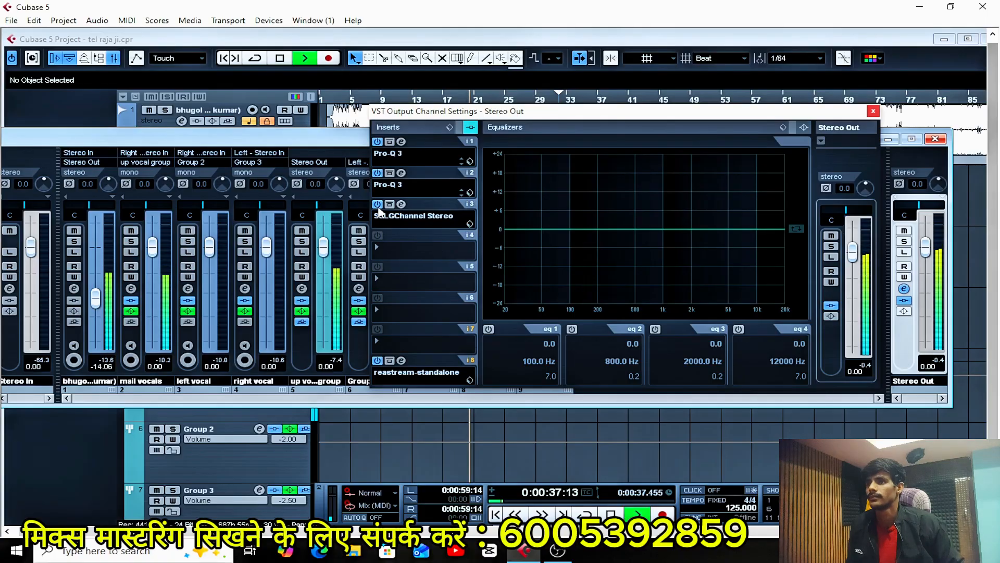
Open the Stereo Out SSLGChannel insert, sweep its HMF frequency during playback, and set that frequency to about 3 kHz.
left_click(401, 204)
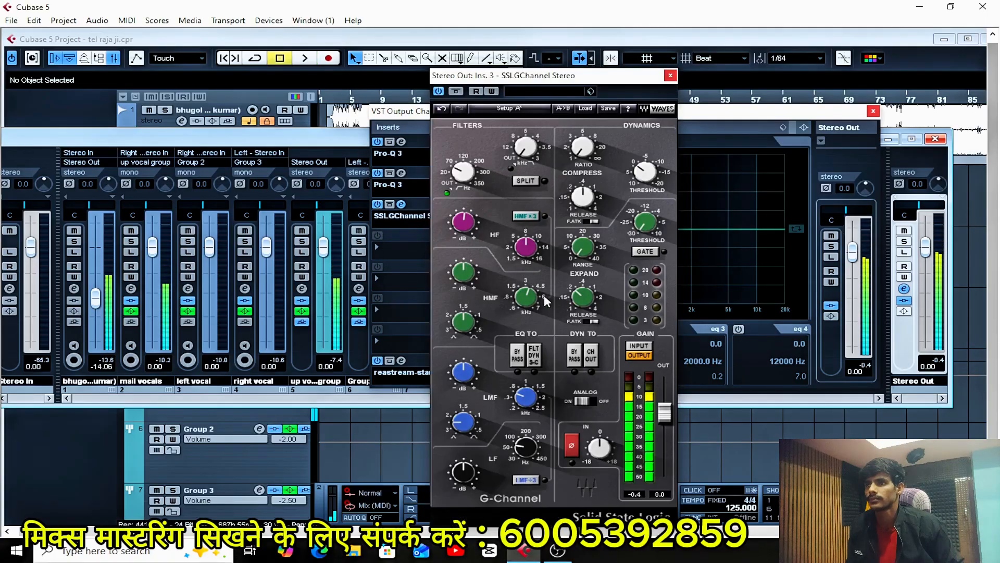
left_click(529, 298)
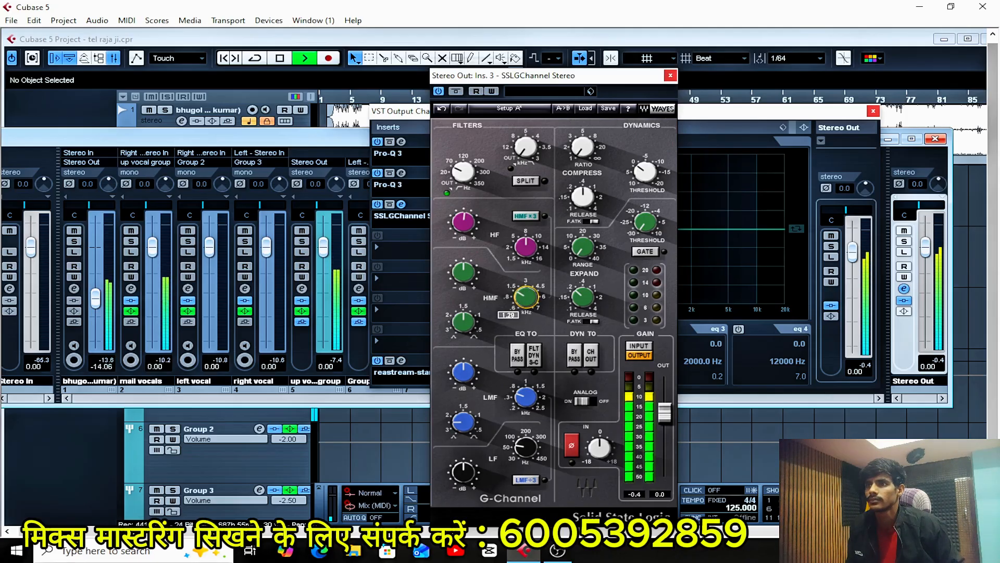
left_click_drag(527, 298, 527, 323)
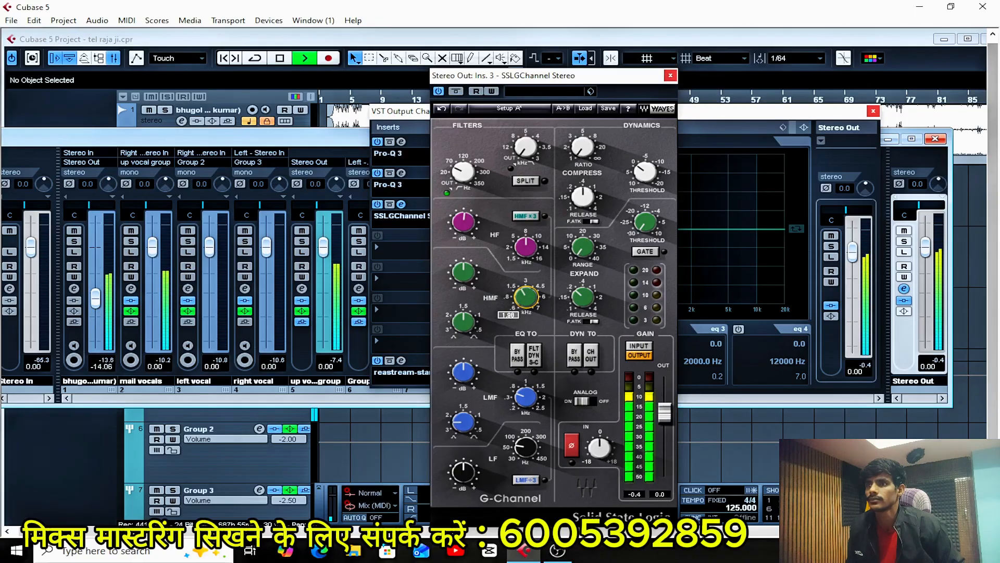
double_click(527, 298)
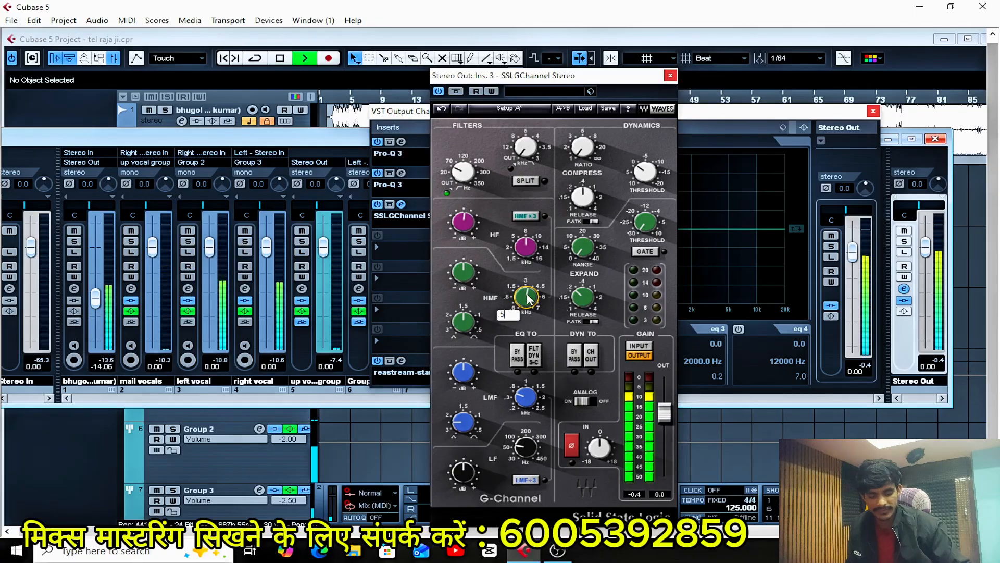
left_click(529, 300)
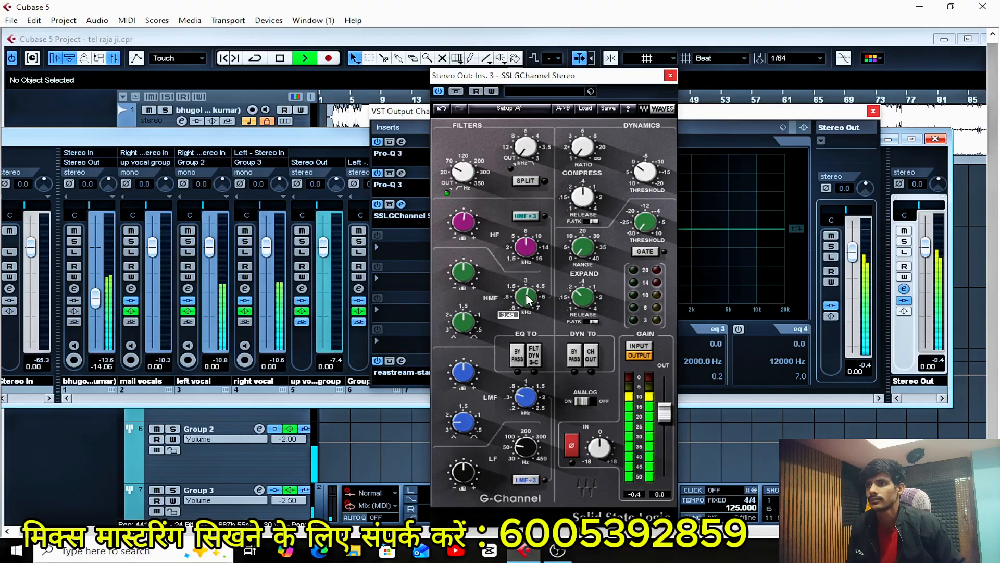
double_click(529, 298)
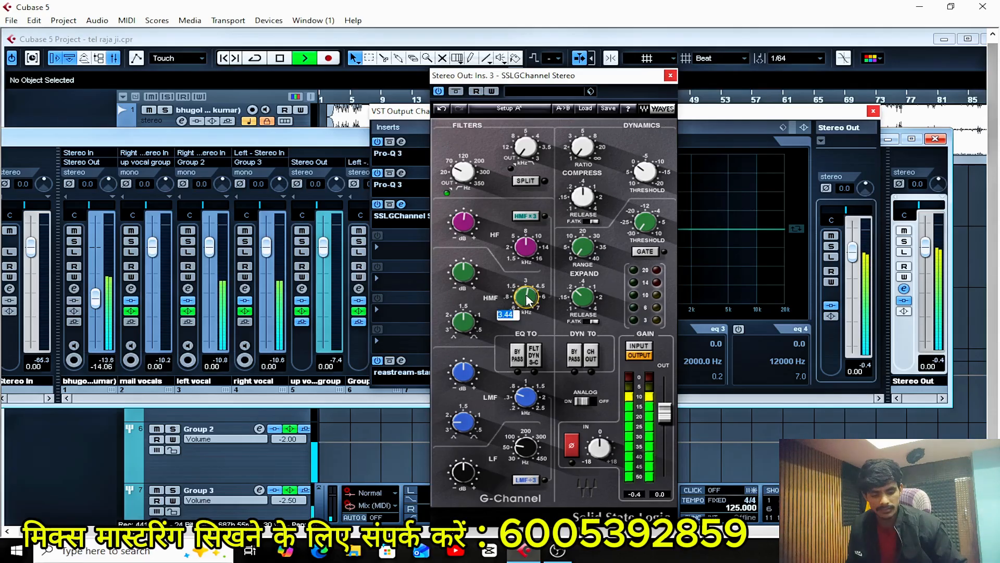
key("BackSpace")
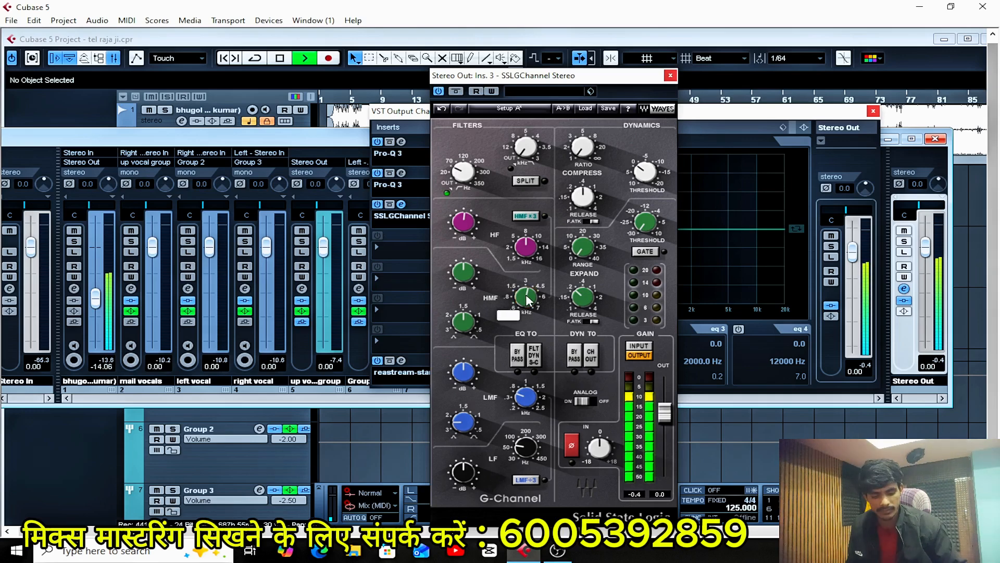
type("3")
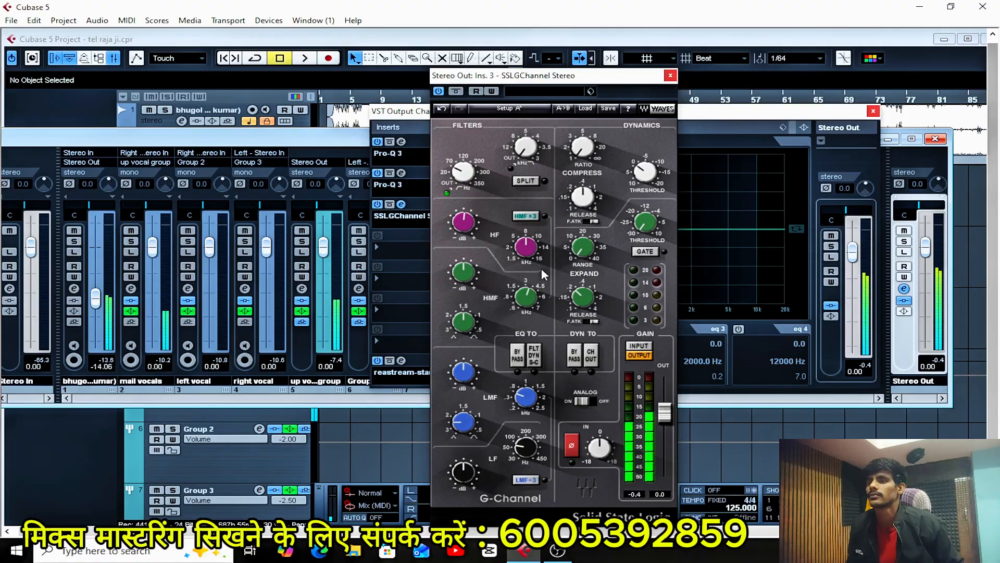
Sweep the HMF band's Q during playback, set it to about 1.5, and resume playback.
left_click(463, 321)
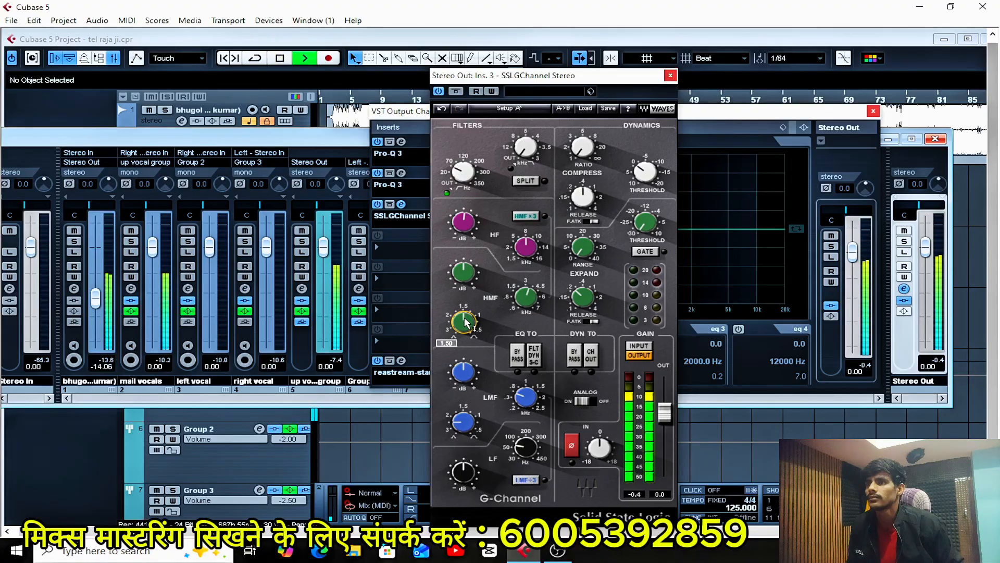
left_click_drag(463, 322, 463, 281)
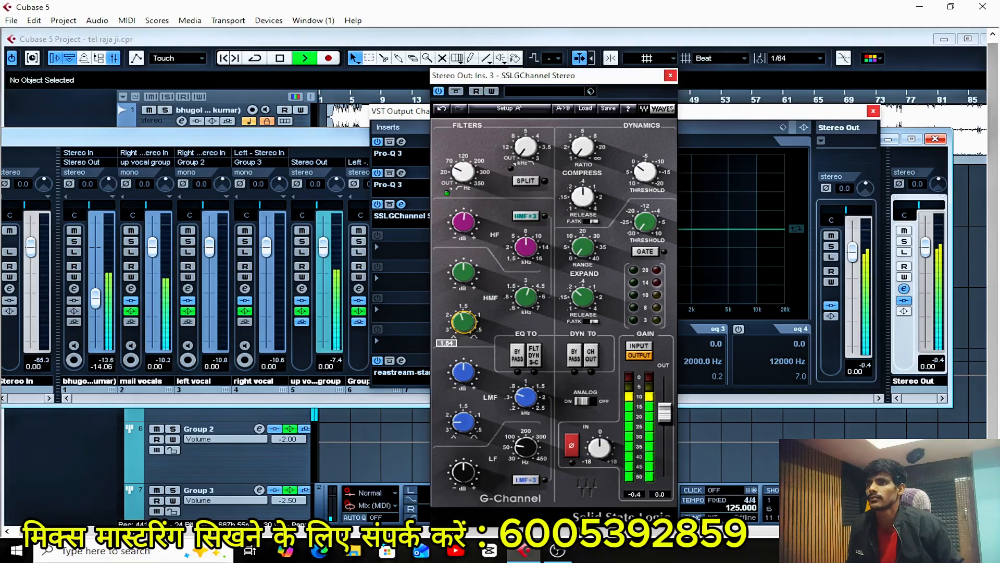
key("space")
type("1")
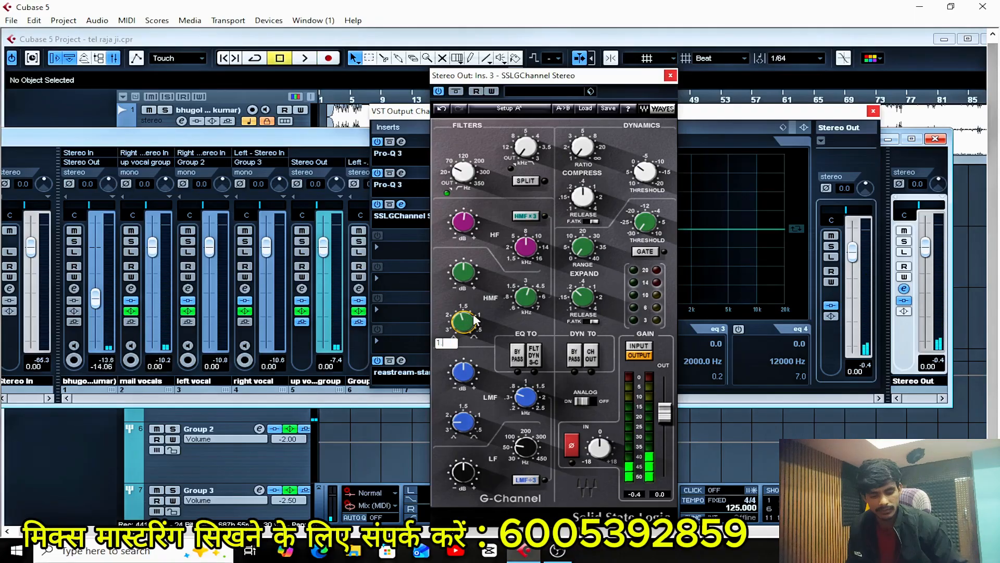
key("Return")
key("space")
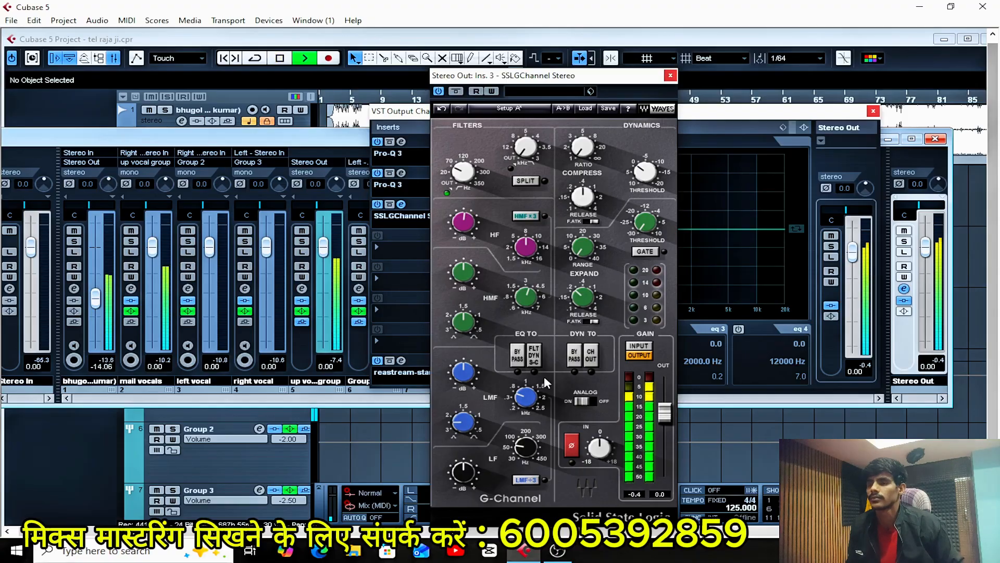
Audition the LMF gain, then sweep the LMF frequency and set it to about 1 kHz.
left_click(464, 371)
mouse_move(464, 371)
left_mouse_down()
mouse_move(465, 329)
mouse_move(464, 371)
left_mouse_up()
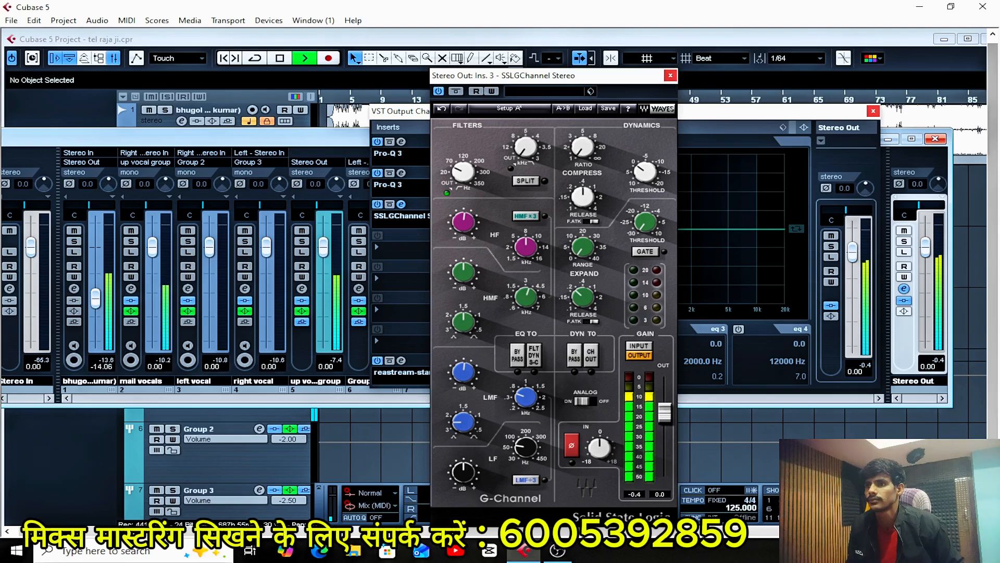
mouse_move(526, 398)
left_mouse_down()
mouse_move(526, 367)
mouse_move(527, 383)
left_mouse_up()
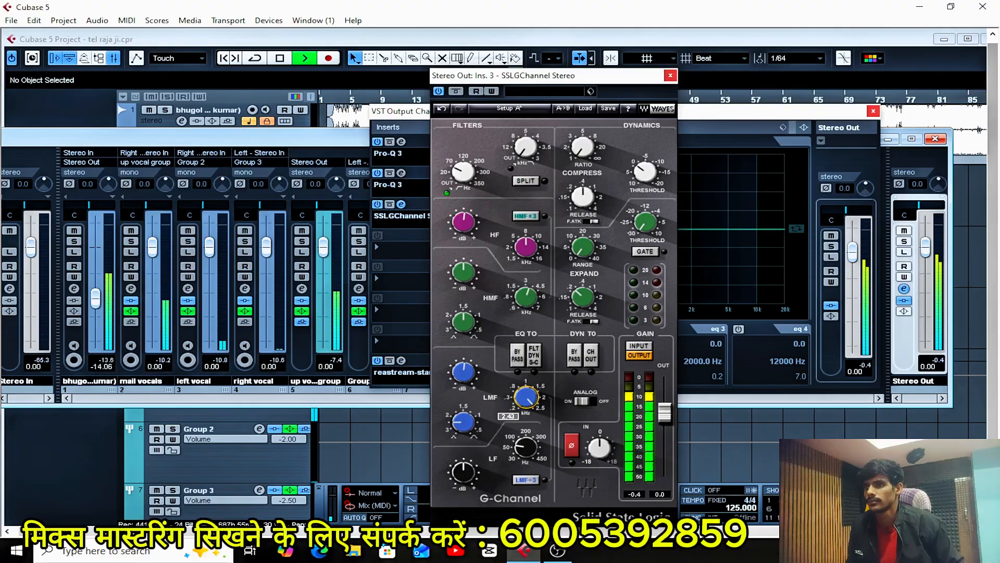
left_click_drag(526, 398, 527, 396)
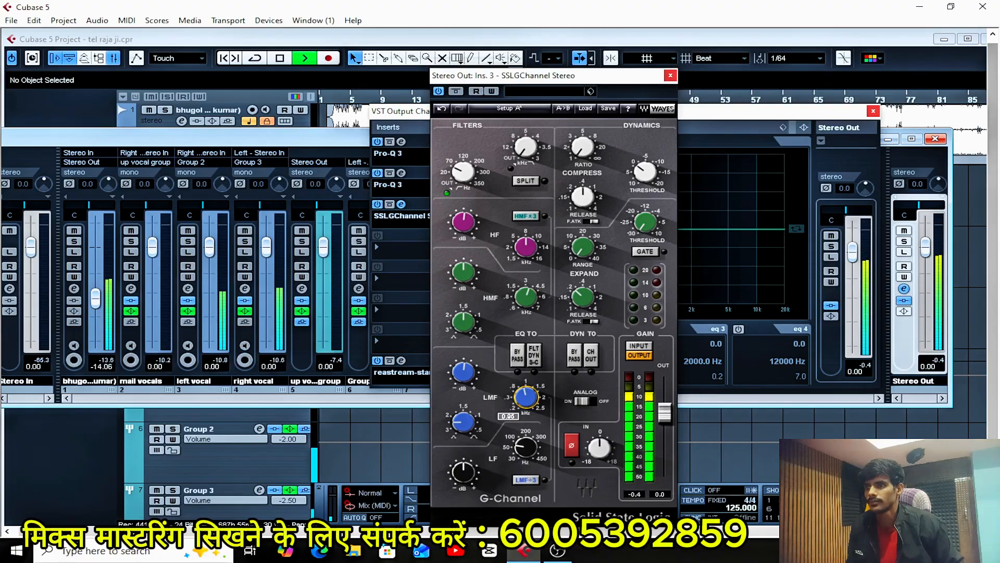
key("space")
left_click(526, 398)
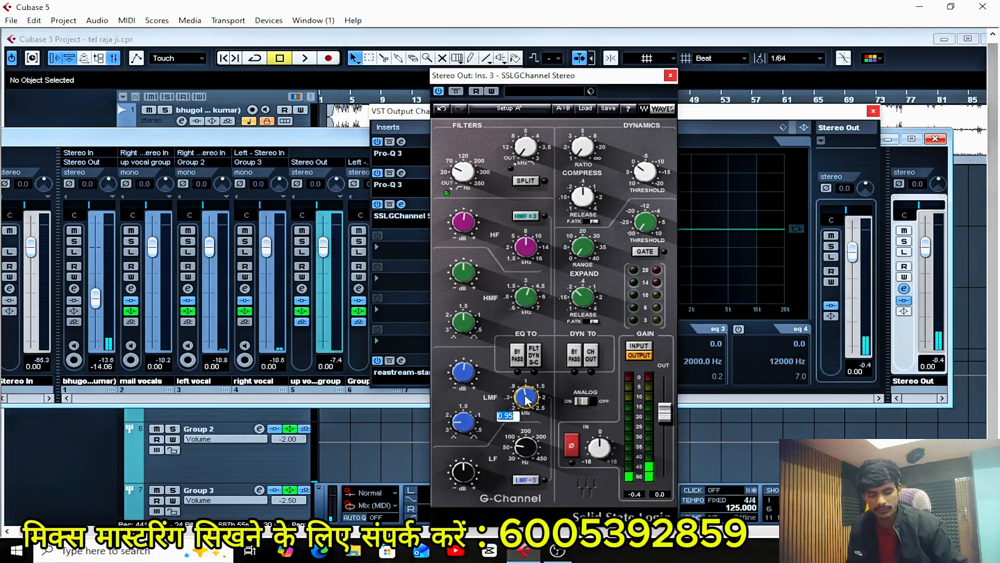
key("space")
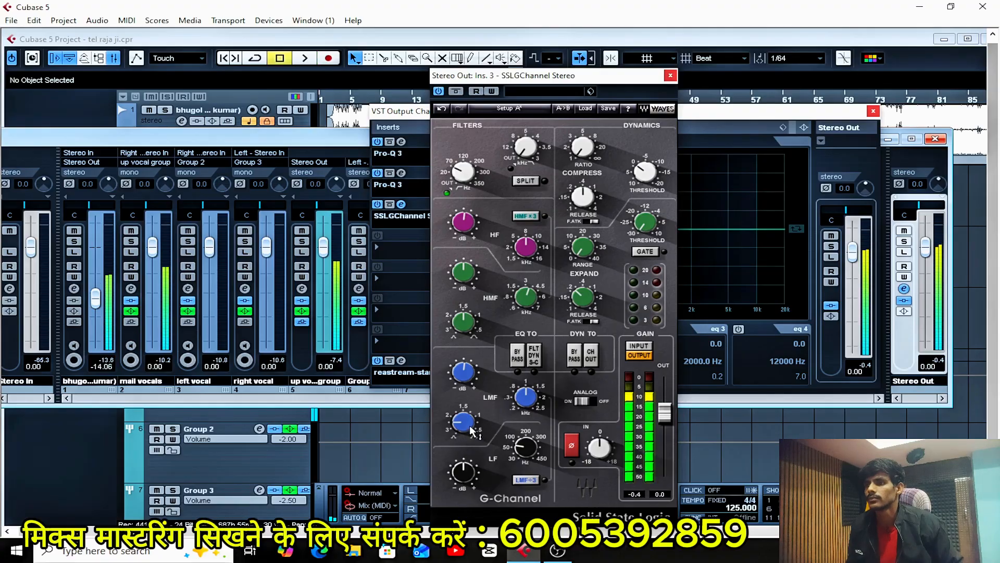
Sweep the LMF band's Q across its range, set it to 2.50, and resume playback.
key("space")
left_click(471, 429)
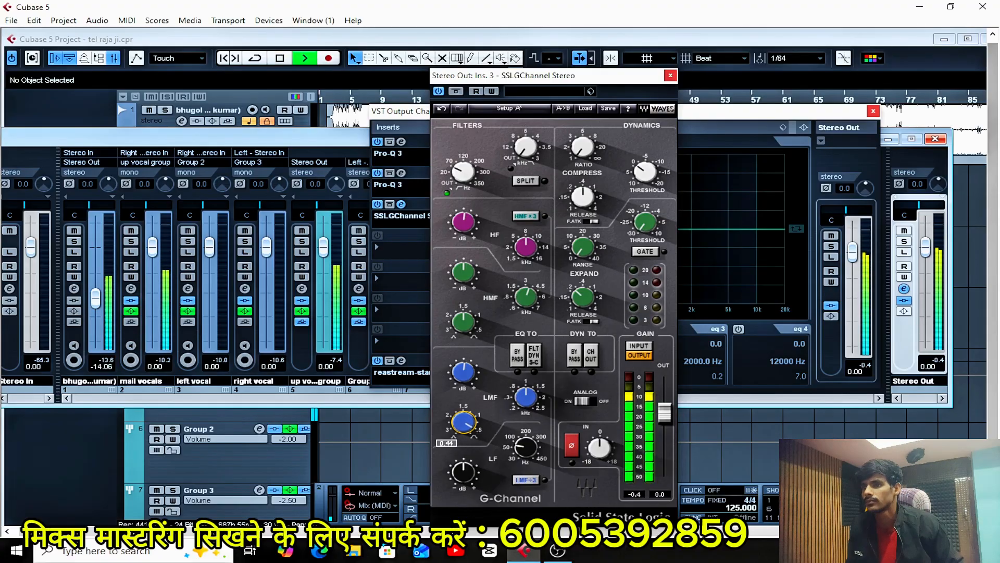
key("space")
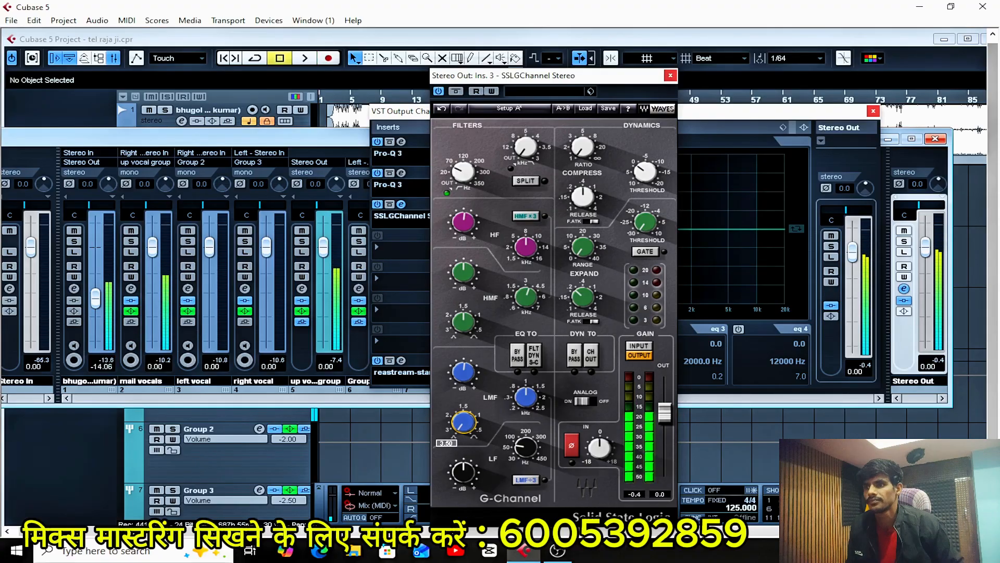
type("2")
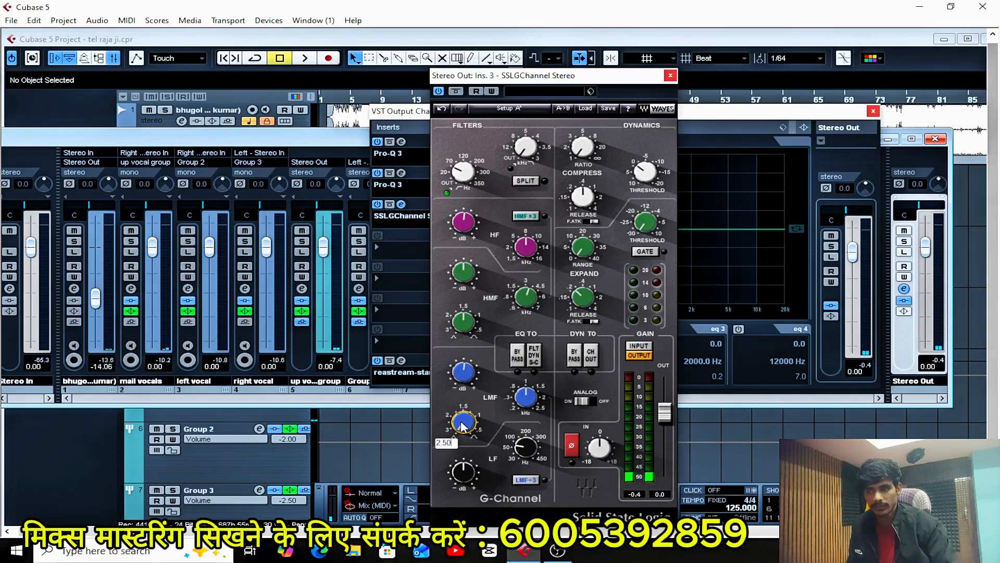
key("Return")
key("space")
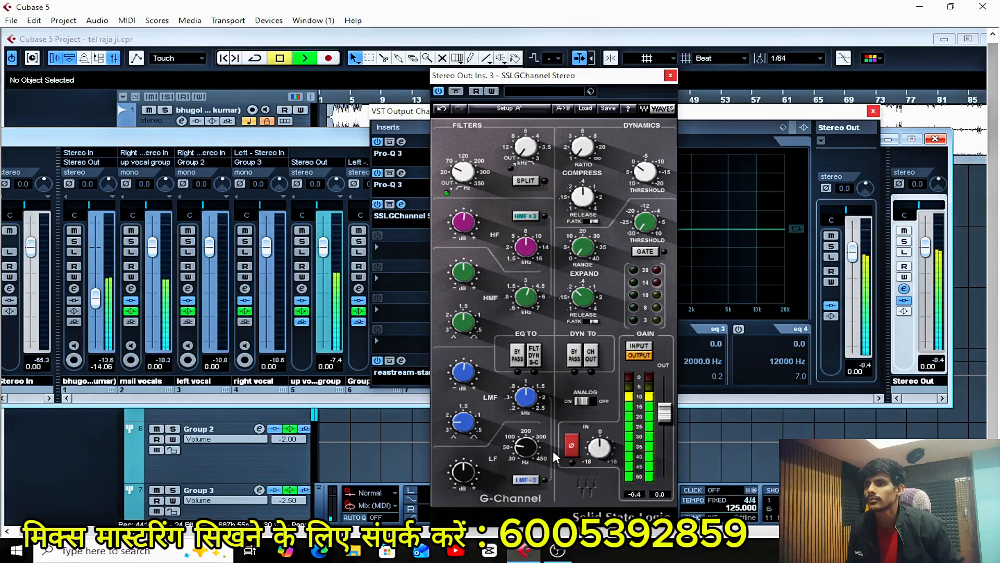
Sweep the LF band's frequency while listening, set it to 200 Hz, and resume playback.
left_click(527, 446)
mouse_move(526, 447)
left_mouse_down()
mouse_move(526, 415)
mouse_move(526, 443)
left_mouse_up()
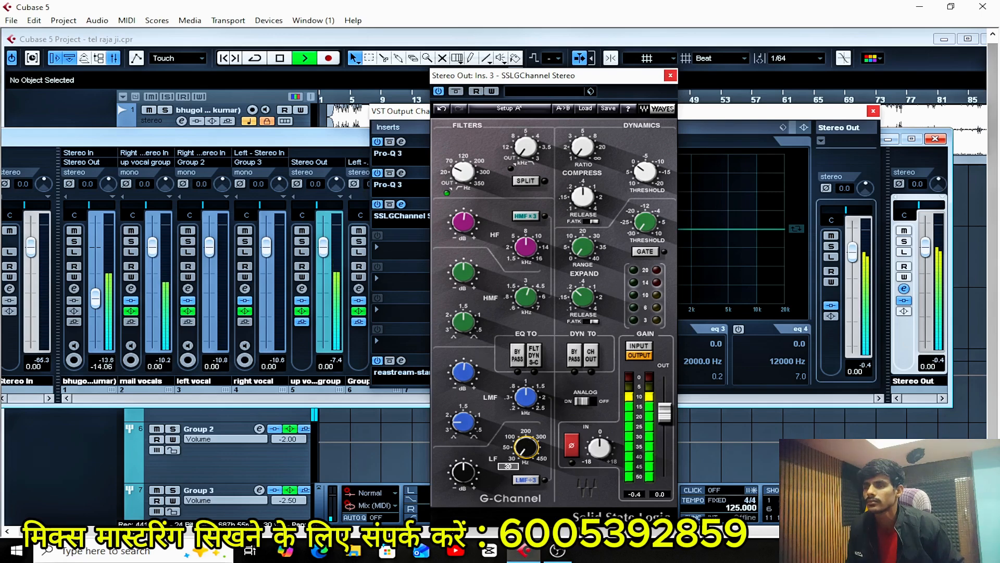
mouse_move(526, 446)
left_mouse_down()
mouse_move(526, 429)
mouse_move(526, 449)
left_mouse_up()
key("space")
double_click(527, 451)
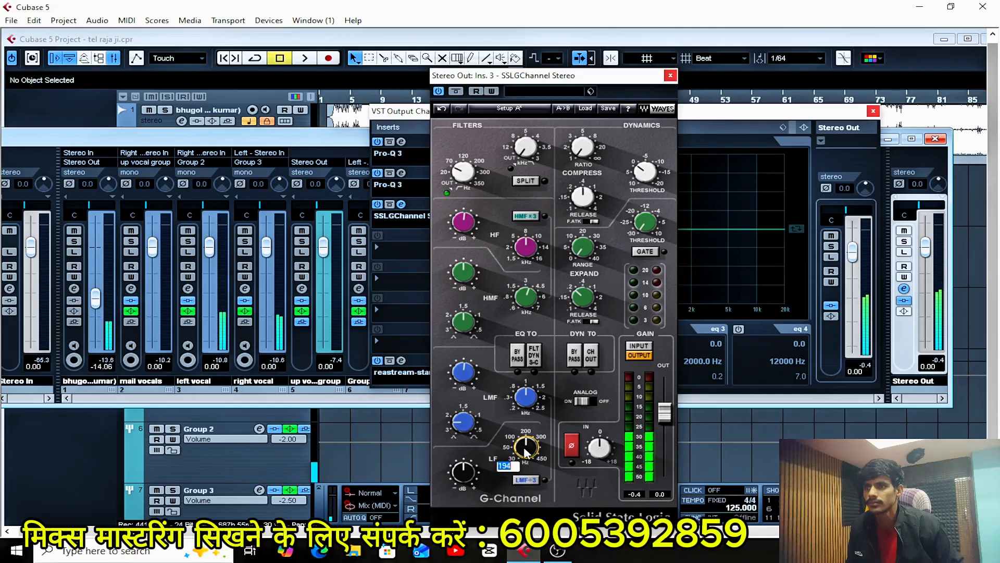
type("200")
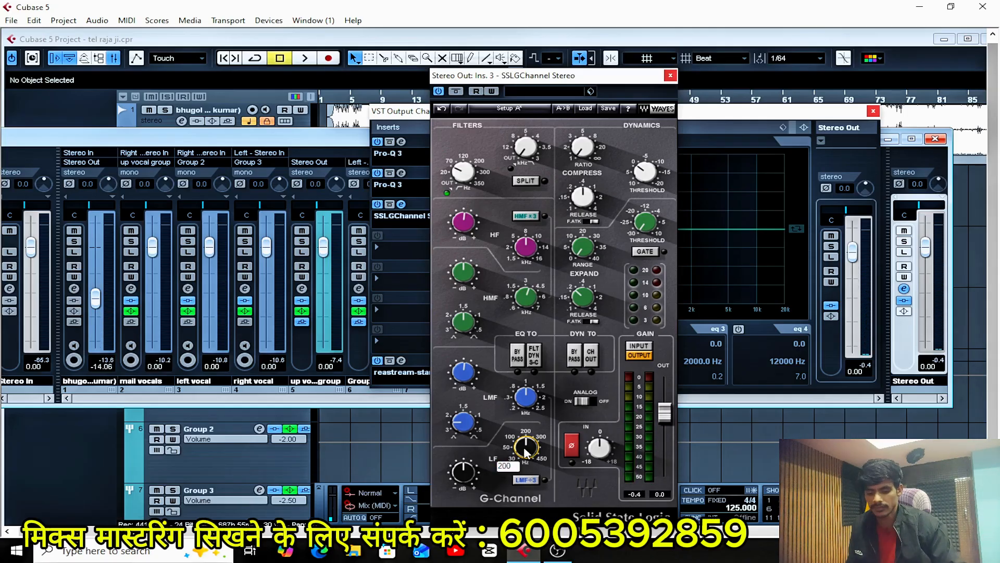
key("Return")
key("space")
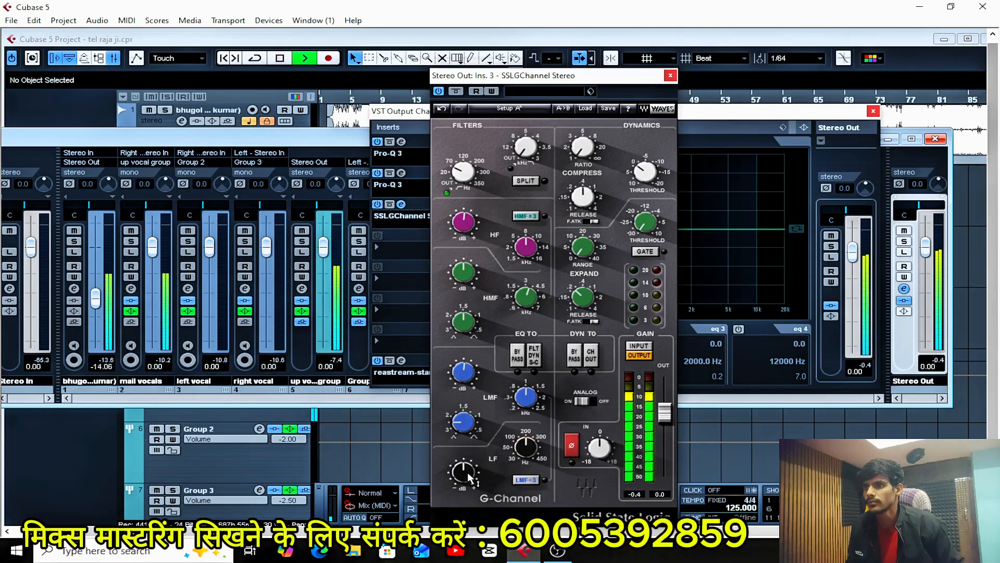
Audition large boosts and cuts of the LF gain during playback, and settle on a gain of 0.5 dB.
mouse_move(463, 472)
left_mouse_down()
mouse_move(463, 463)
mouse_move(463, 473)
left_mouse_up()
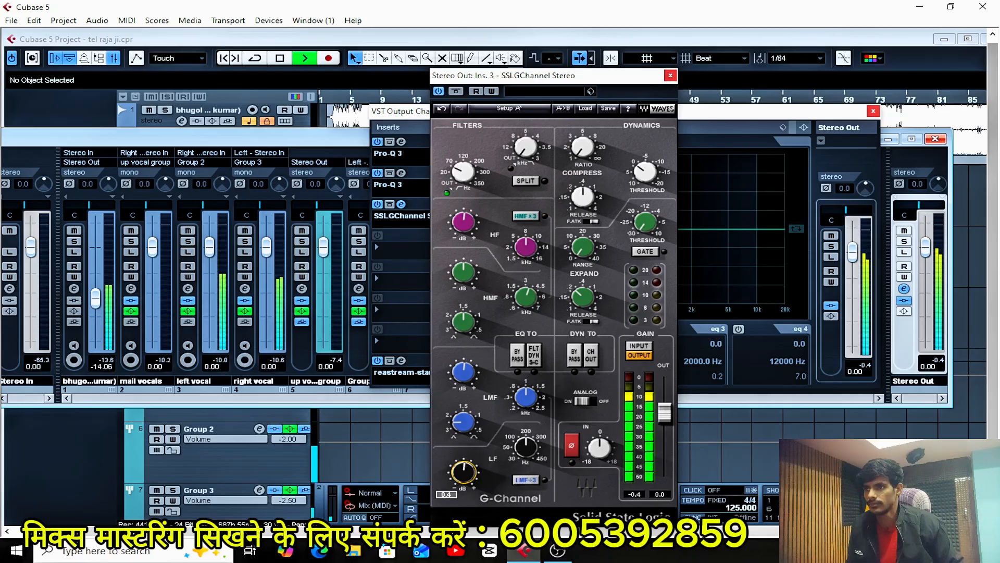
key("space")
key("space")
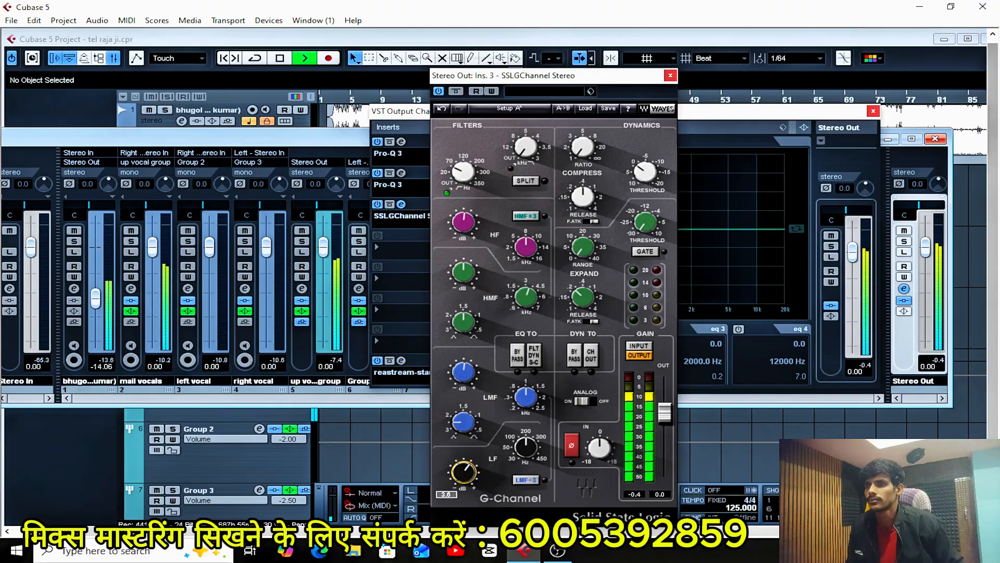
left_click_drag(463, 473, 463, 479)
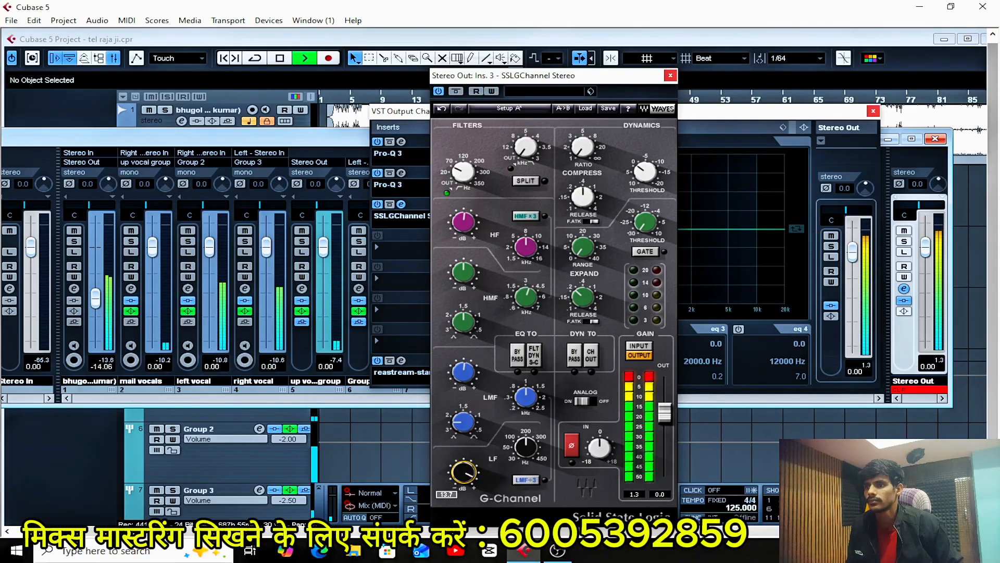
left_click_drag(463, 472, 463, 506)
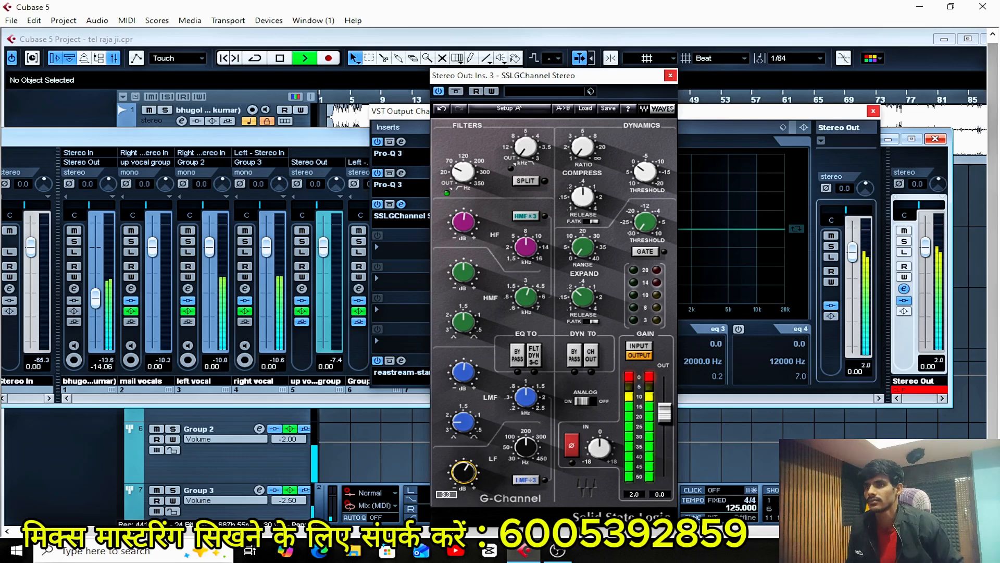
left_click_drag(463, 472, 464, 473)
left_click(465, 473)
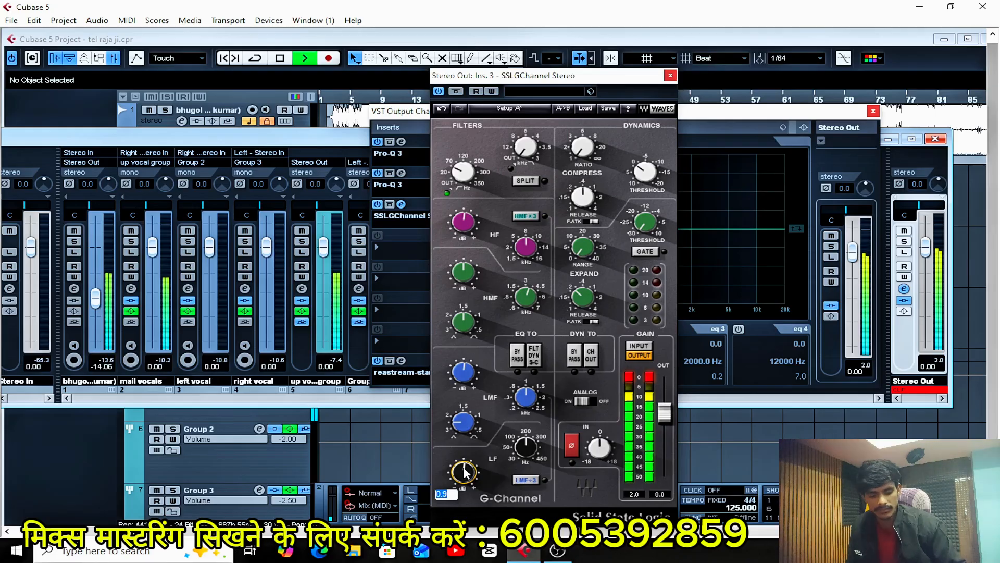
key("Return")
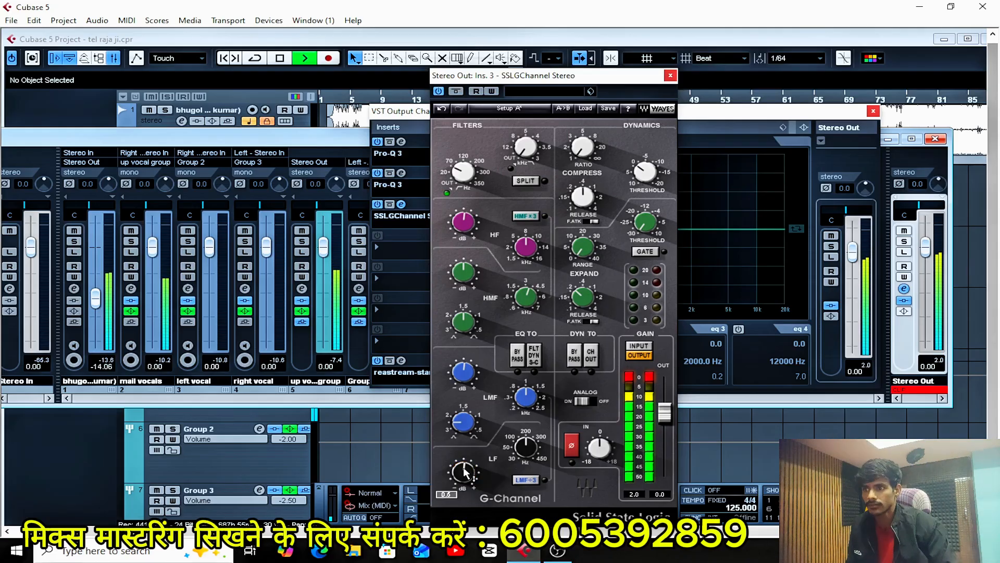
Reset the clip indicators in G-Channel and on the Stereo Out, and compare the mix with SSLGChannel switched off and on.
left_click(632, 379)
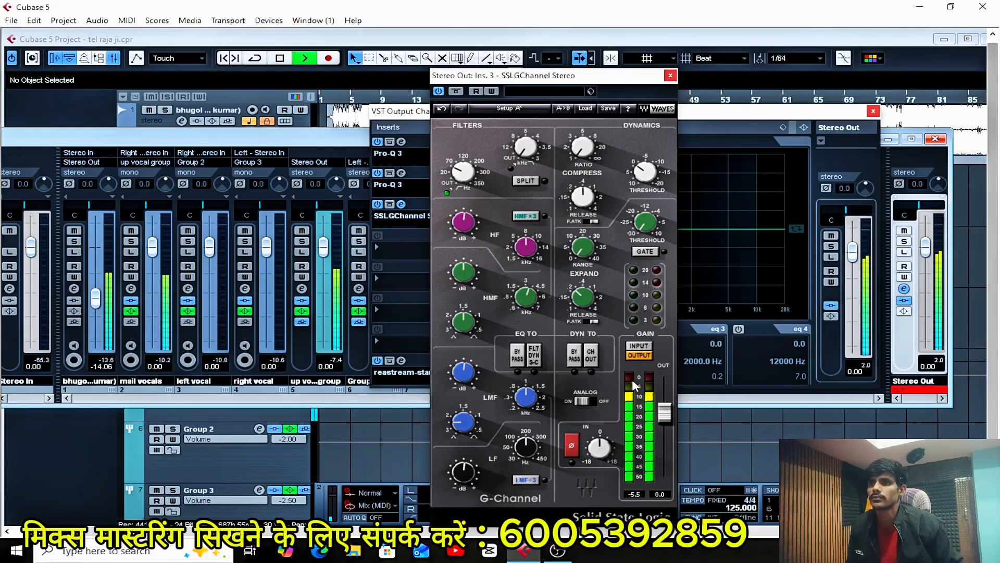
left_click(931, 395)
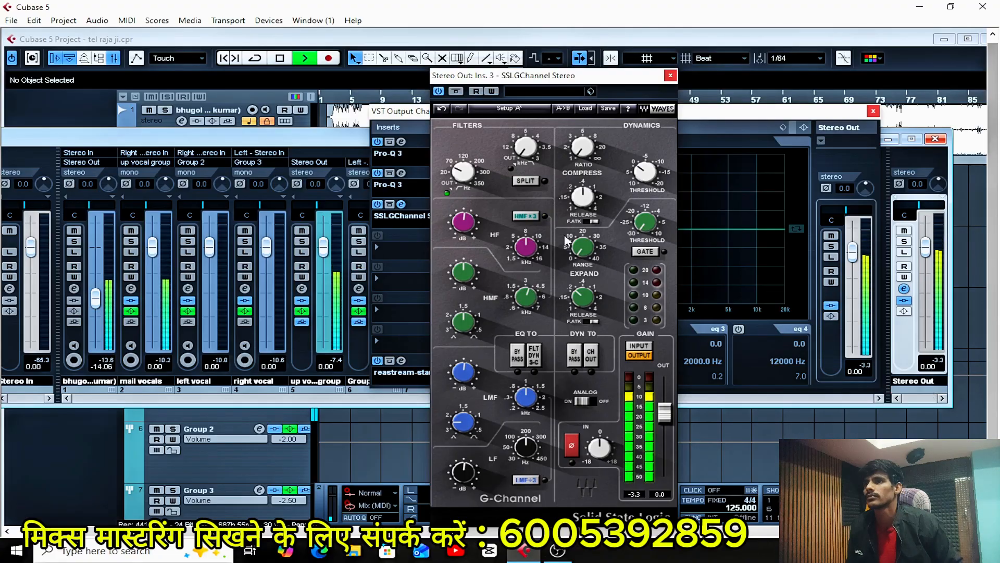
left_click(438, 92)
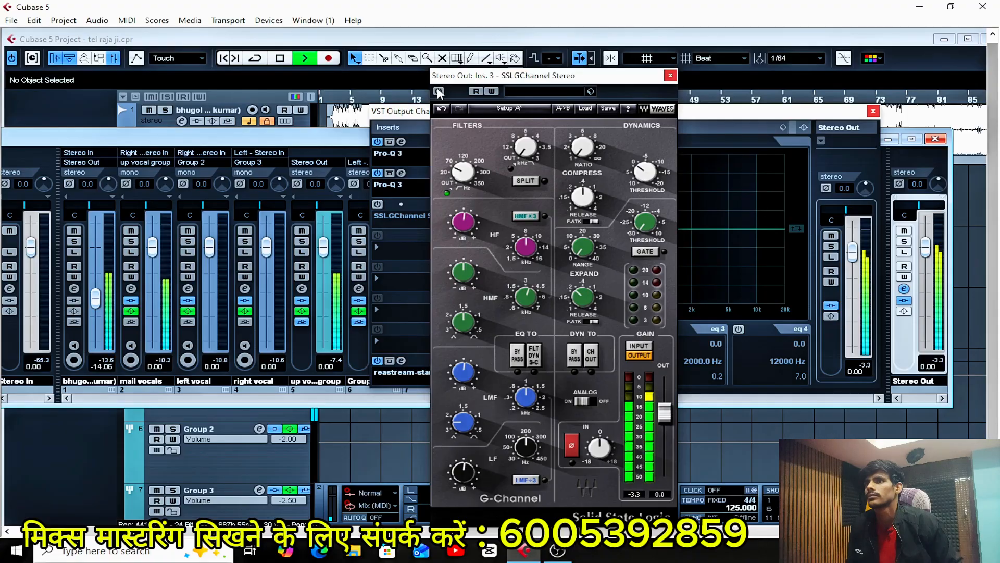
left_click(438, 92)
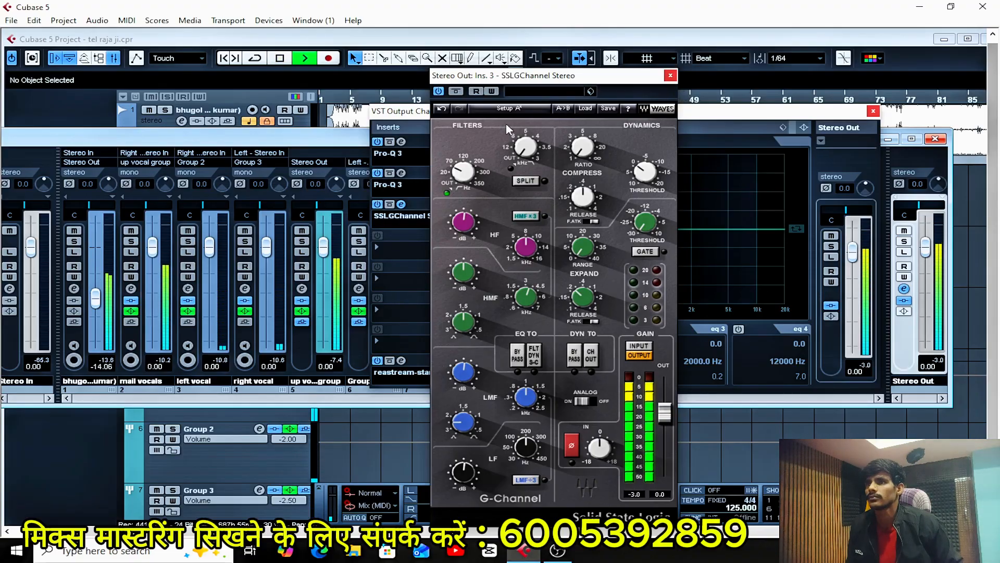
Compare the playing mix twice more with SSLGChannel off and on, stop playback, and close the plug-in window.
left_click(439, 92)
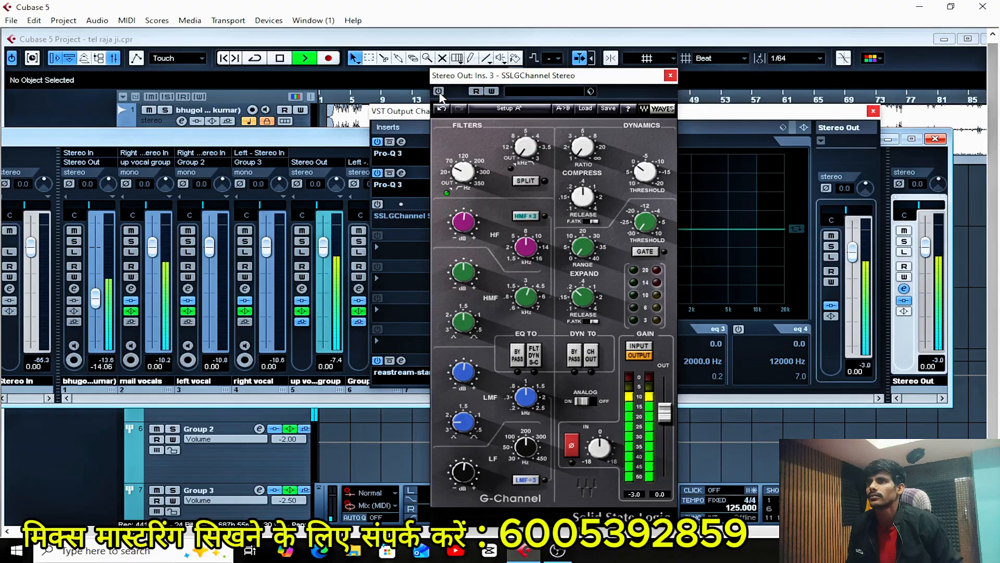
left_click(439, 92)
left_click(440, 92)
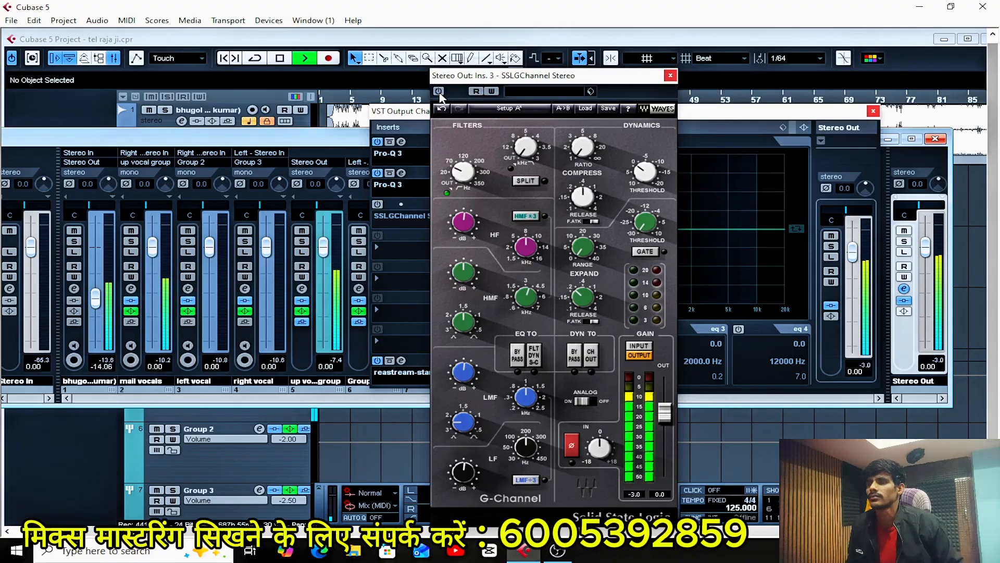
left_click(439, 92)
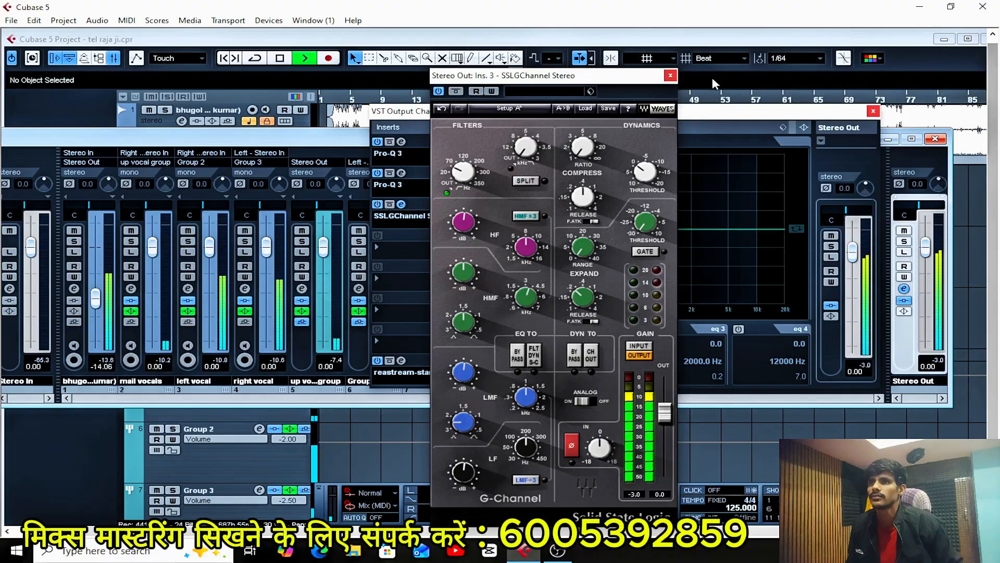
key("space")
left_click(670, 76)
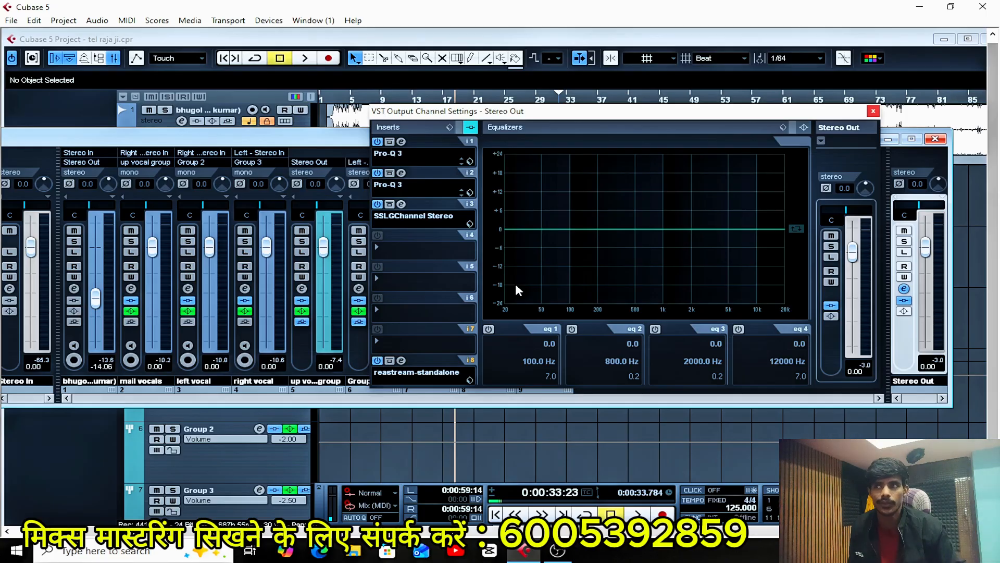
Insert SSLComp Stereo in the Stereo Out's fourth insert slot and arrange its window beside the channel settings.
left_click(402, 252)
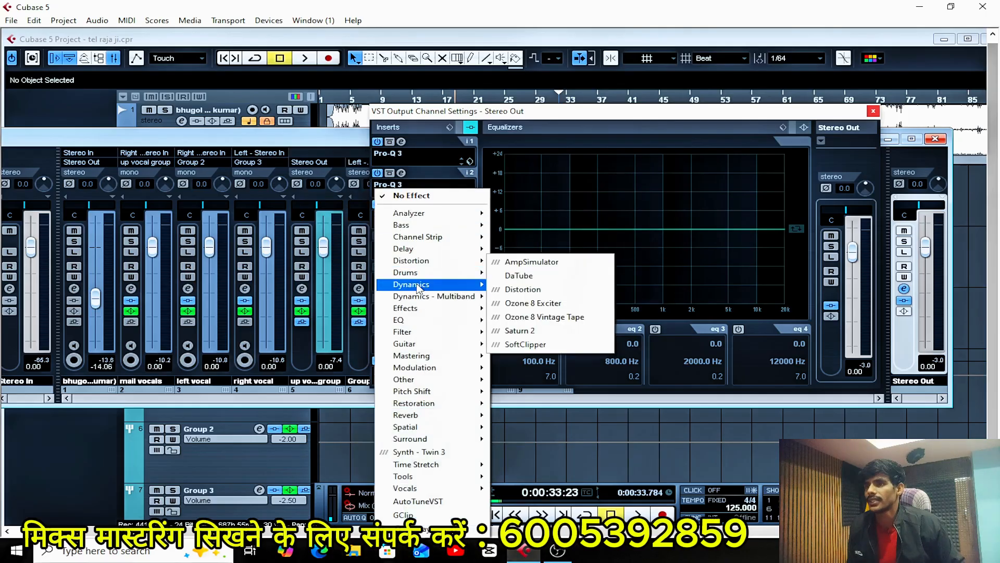
mouse_move(425, 290)
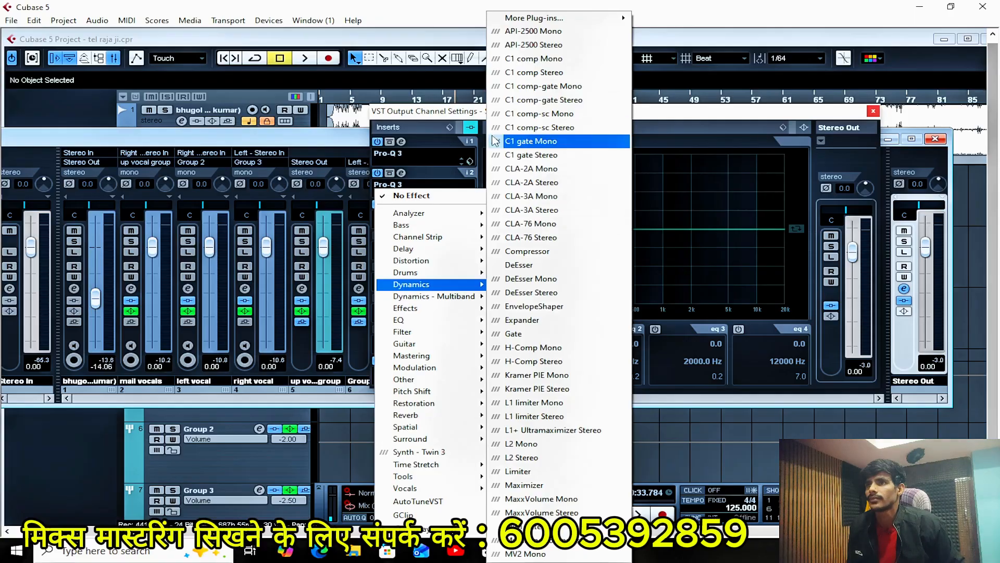
mouse_move(531, 18)
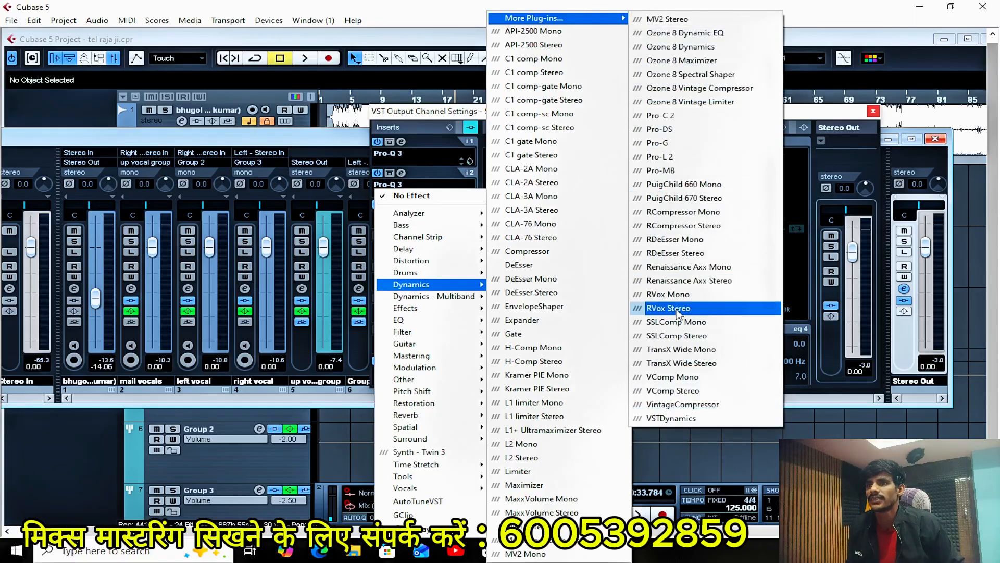
left_click(684, 336)
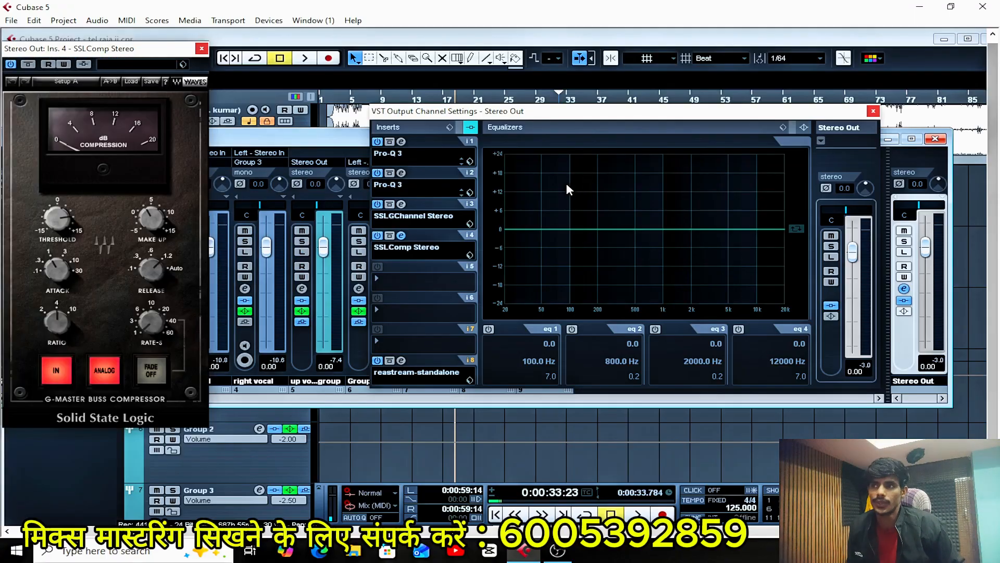
left_click_drag(172, 49, 341, 114)
left_click_drag(613, 114, 676, 109)
left_click_drag(296, 122, 318, 118)
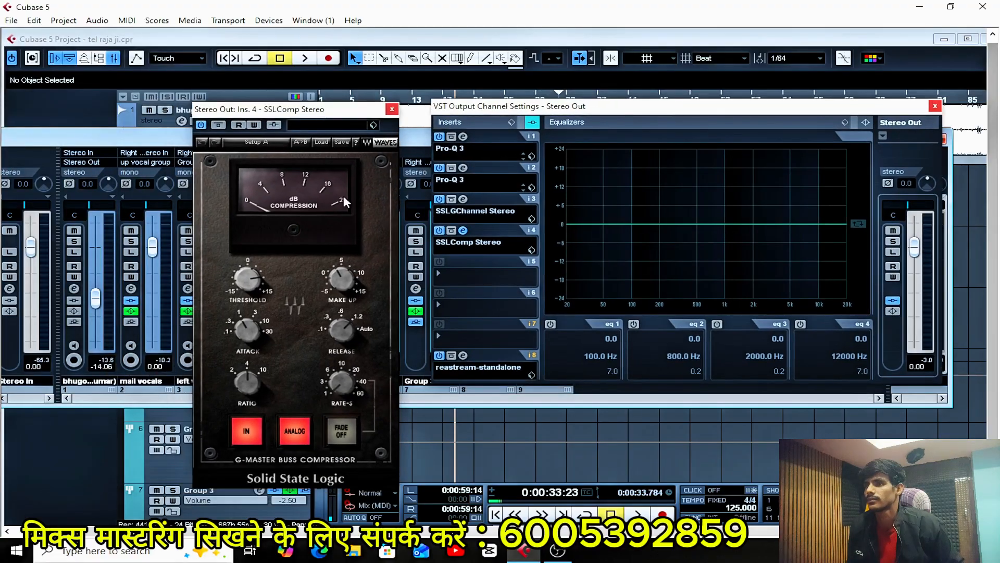
Switch off SSLComp's Analog mode during playback, and audition Rate-S at values such as 6 and 8 before turning it back down.
key("space")
left_click(299, 432)
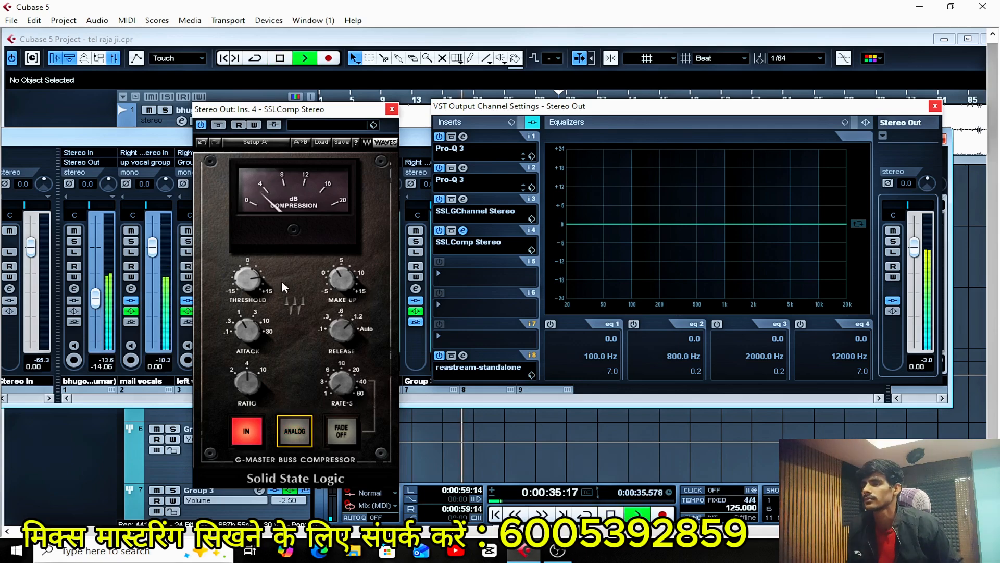
left_click(341, 384)
mouse_move(341, 385)
left_mouse_down()
mouse_move(342, 356)
mouse_move(342, 371)
left_mouse_up()
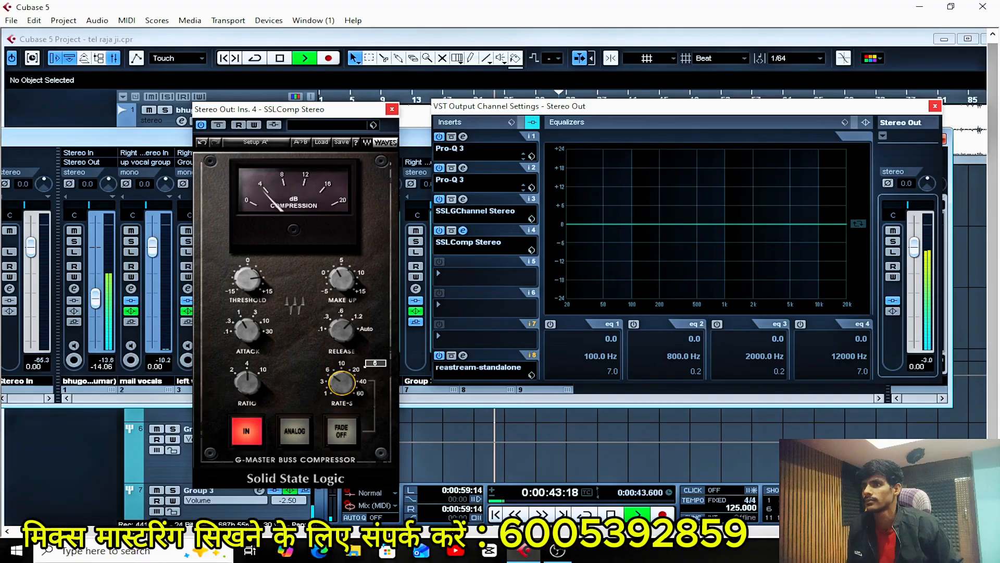
key("space")
key("space")
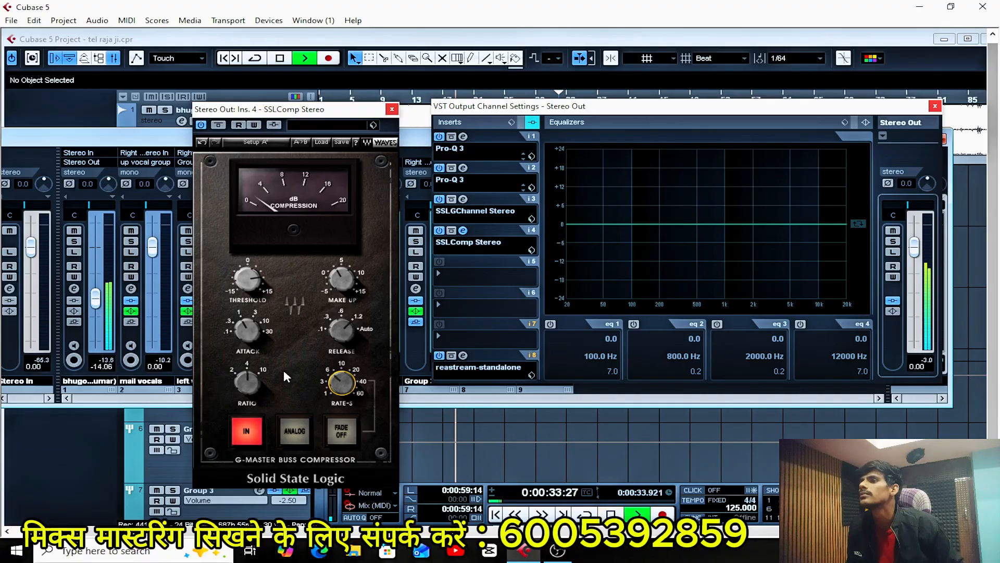
key("space")
key("space")
left_click_drag(343, 388, 343, 385)
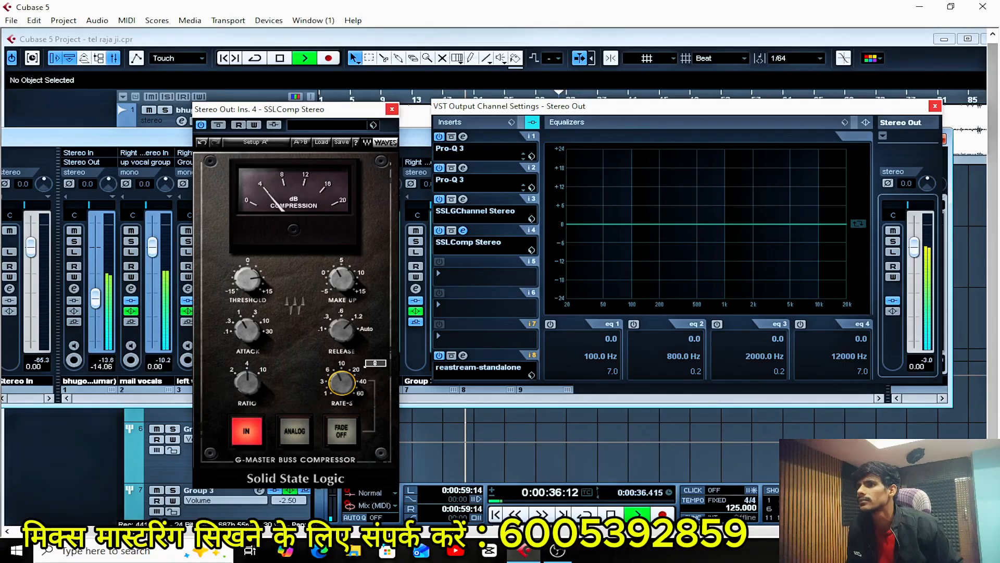
left_click_drag(342, 376, 341, 387)
key("space")
Audition SSLComp's release at 0.6 s and 0.1 s while replaying the passage, and settle on 0.3 s.
key("space")
mouse_move(350, 334)
key("space")
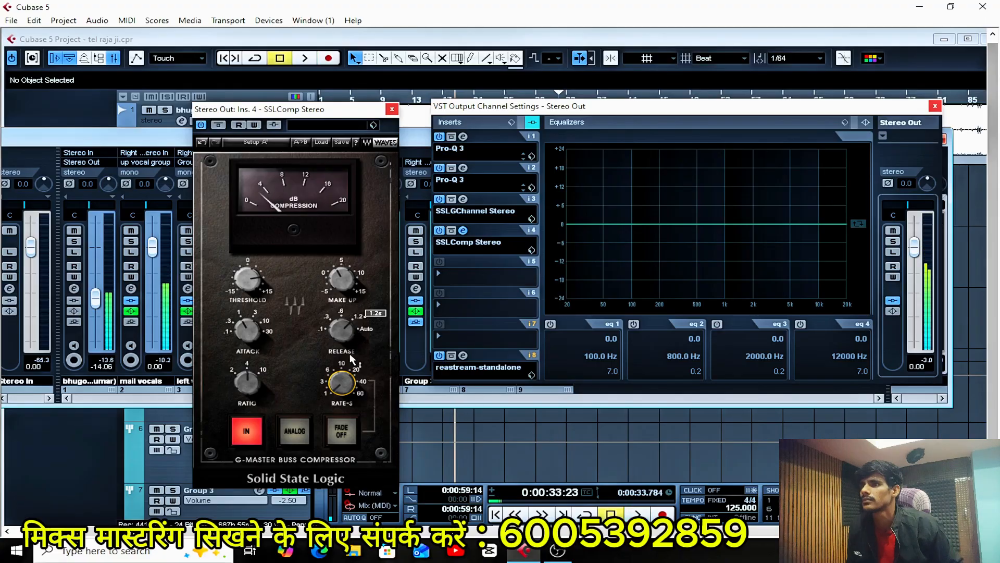
key("space")
left_click_drag(338, 333, 338, 339)
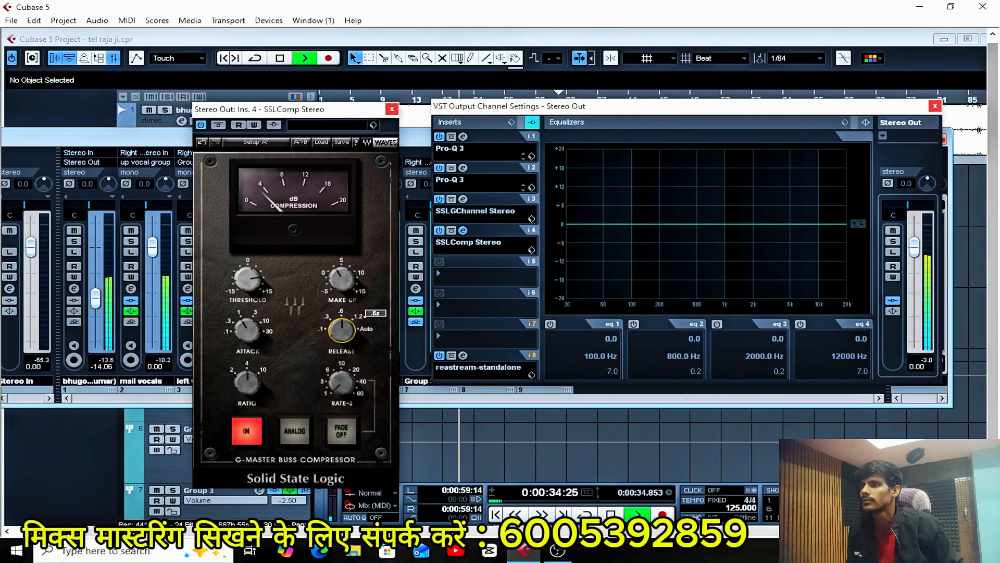
key("space")
key("space")
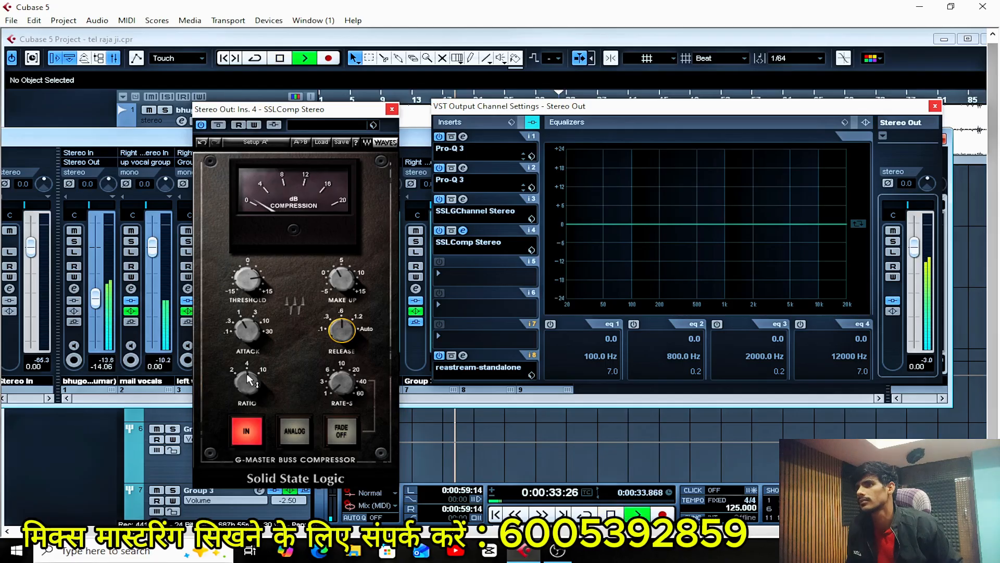
left_click_drag(341, 321, 342, 325)
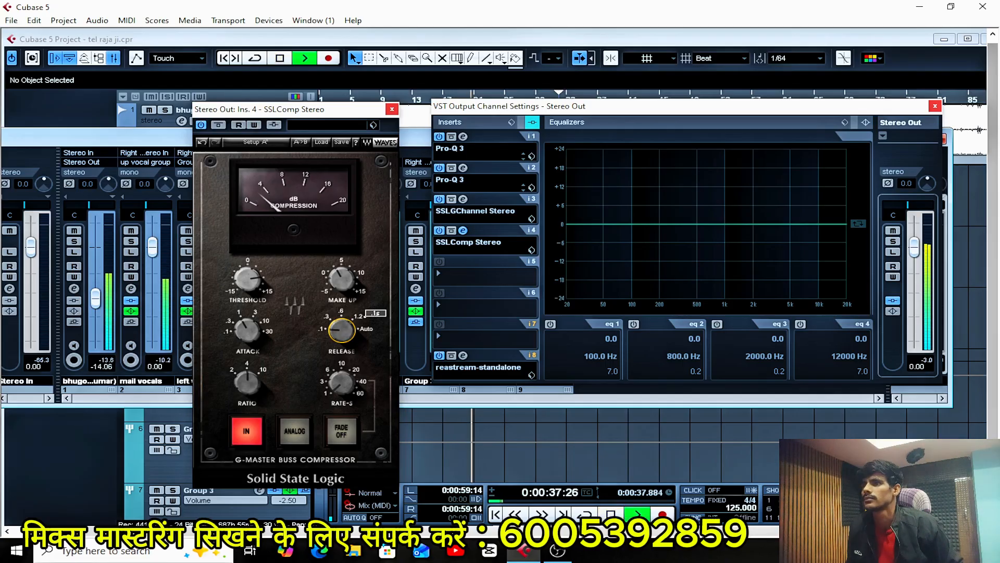
mouse_move(342, 330)
left_mouse_down()
mouse_move(341, 316)
mouse_move(342, 328)
left_mouse_up()
key("space")
key("space")
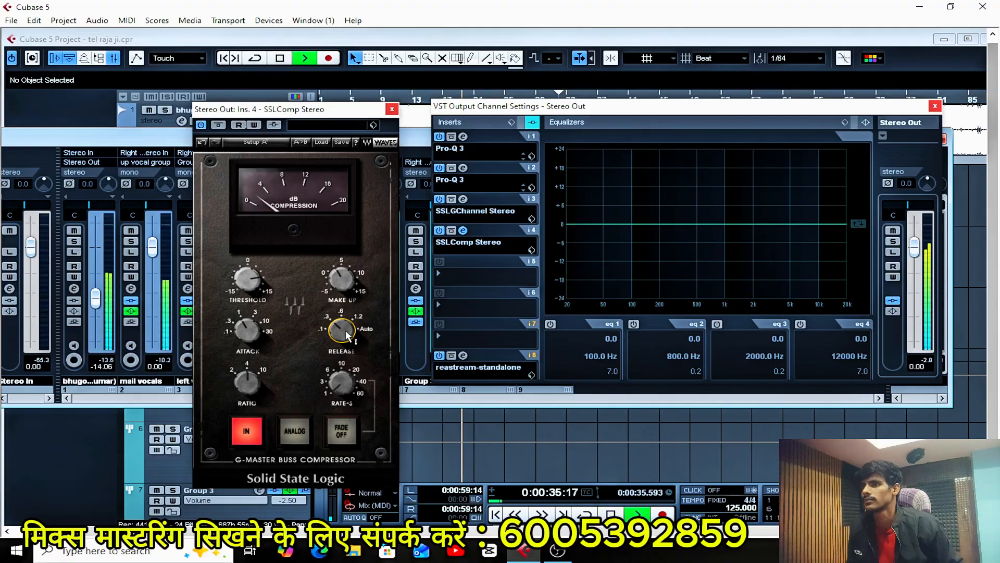
left_click_drag(349, 336, 341, 333)
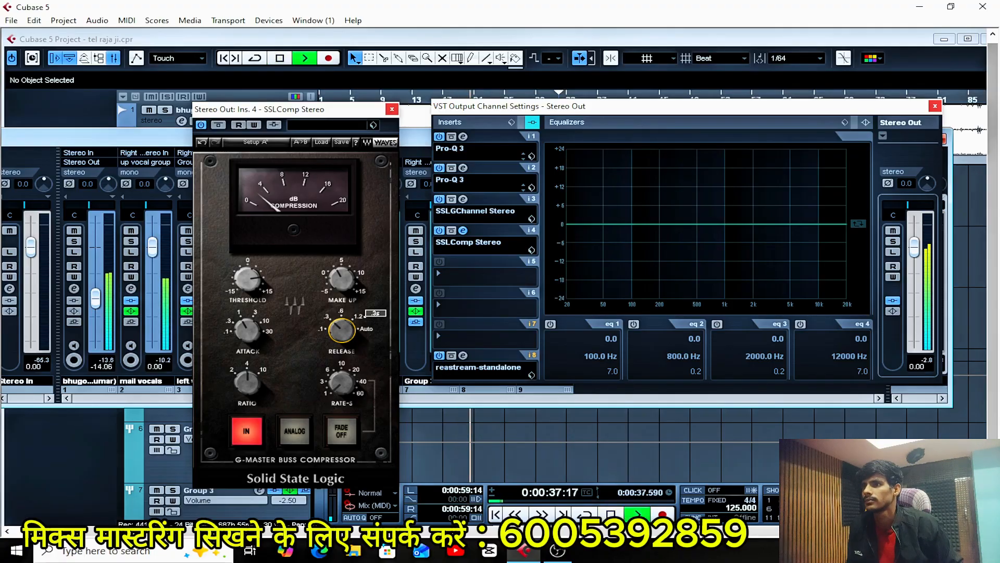
key("space")
key("space")
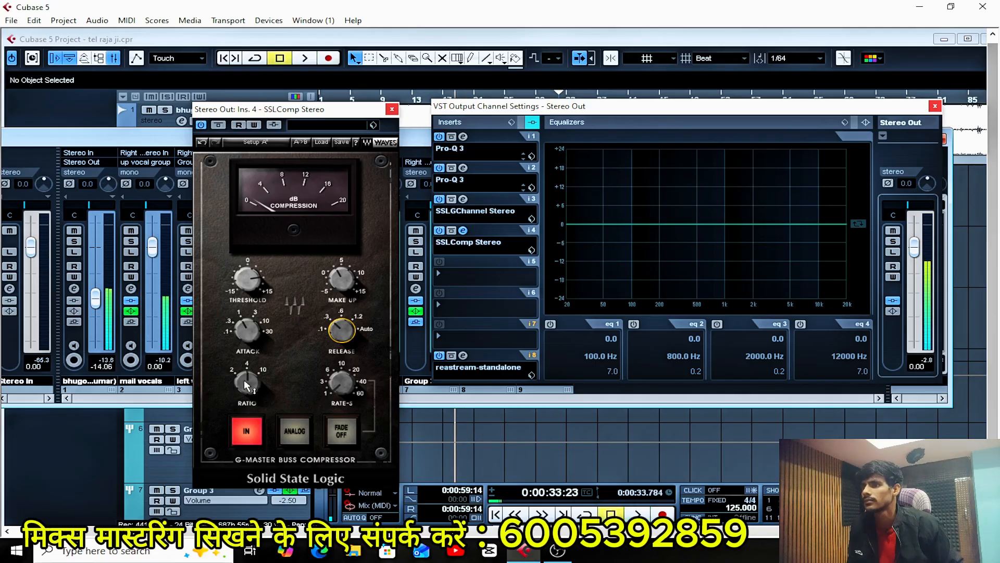
Check SSLComp's ratio setting between short playbacks and resume the passage.
key("space")
key("space")
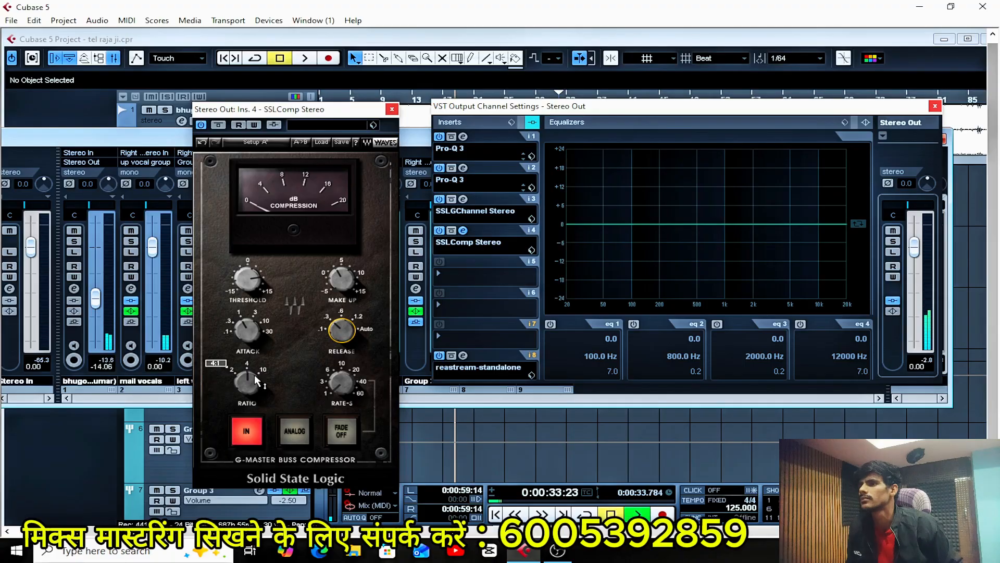
key("space")
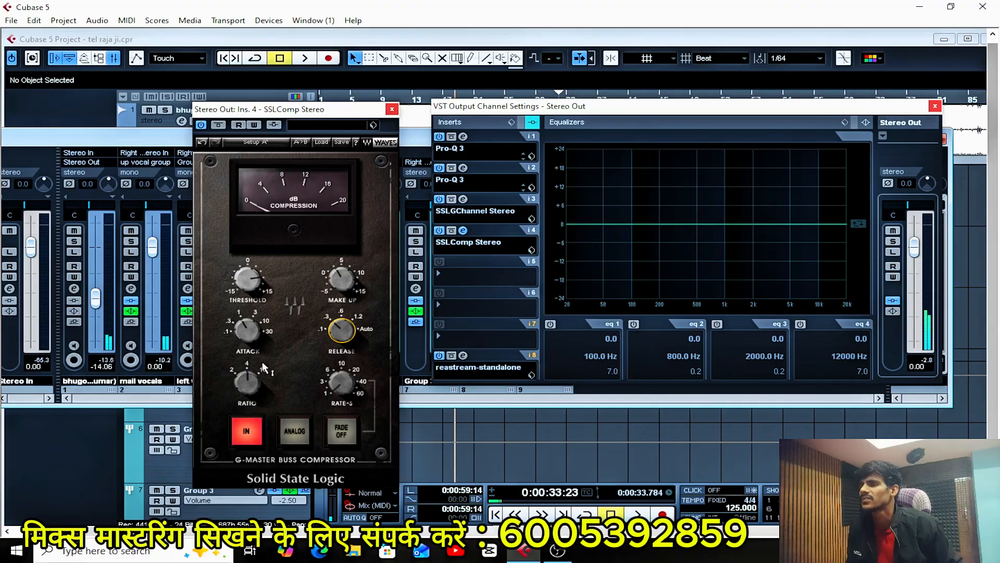
left_click(249, 383)
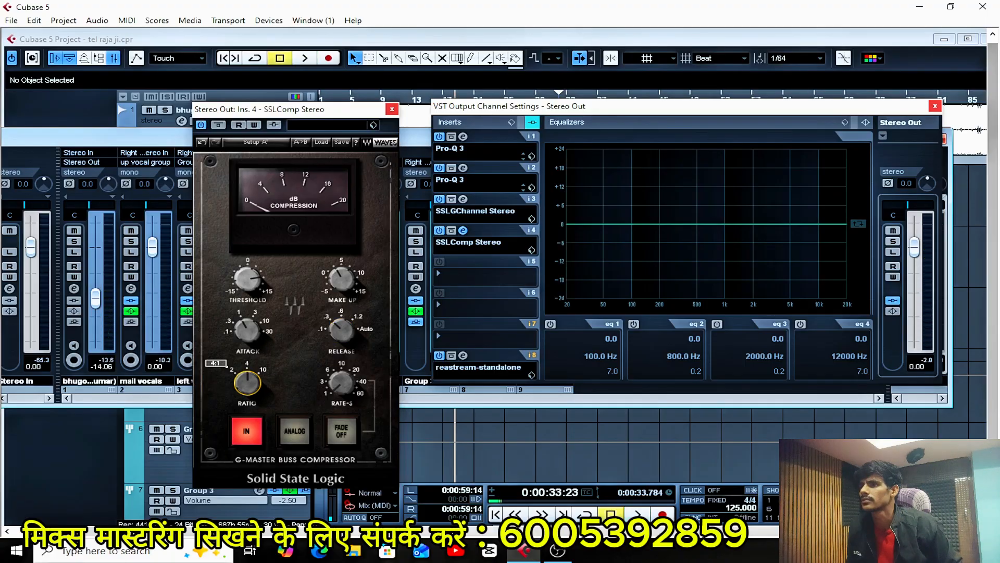
key("space")
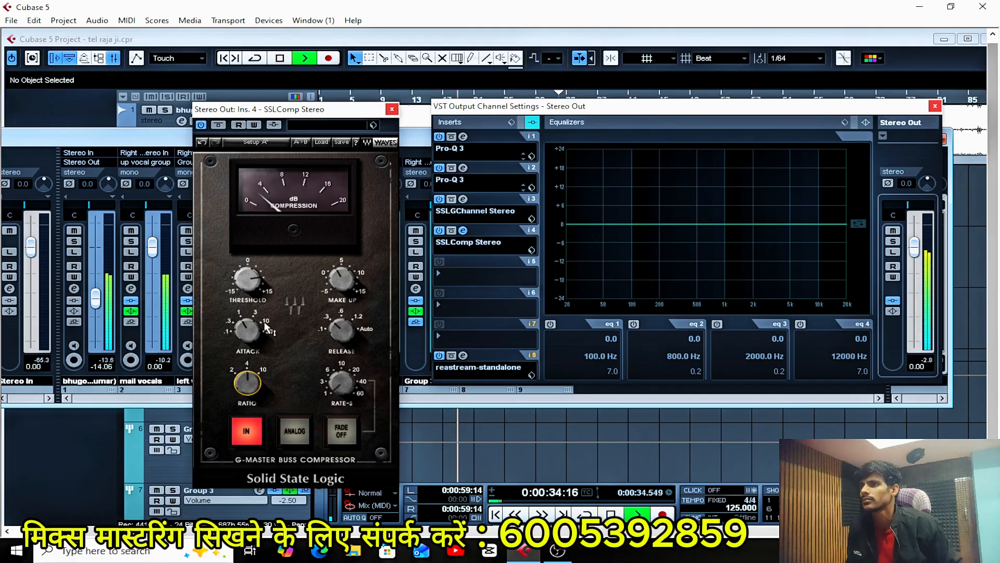
Audition SSLComp's attack at the 30 ms and 0.1 ms extremes, settle on about 10 ms, and replay the passage.
key("space")
mouse_move(255, 331)
key("space")
left_click_drag(255, 332, 255, 323)
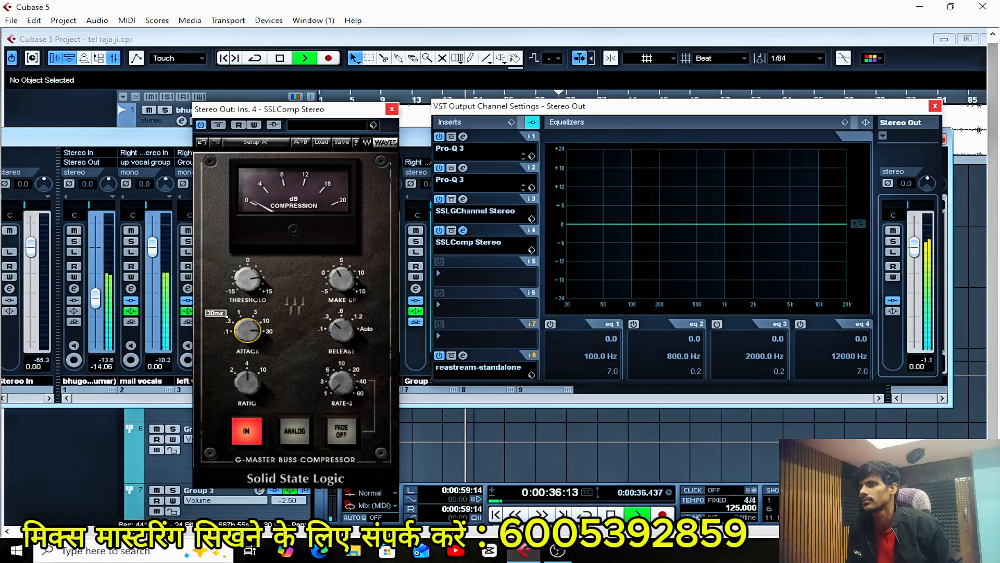
left_click_drag(248, 330, 247, 351)
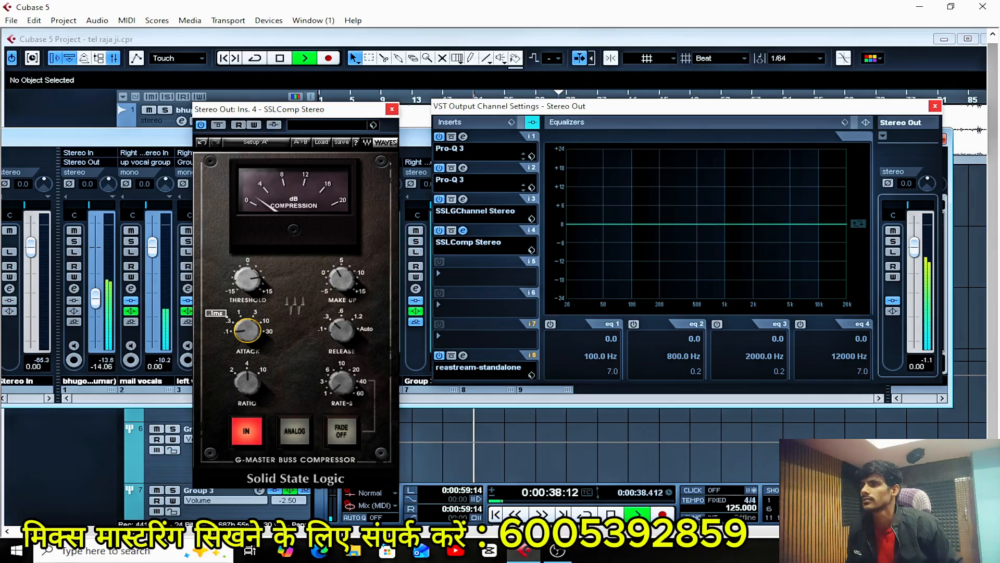
left_click_drag(247, 330, 252, 341)
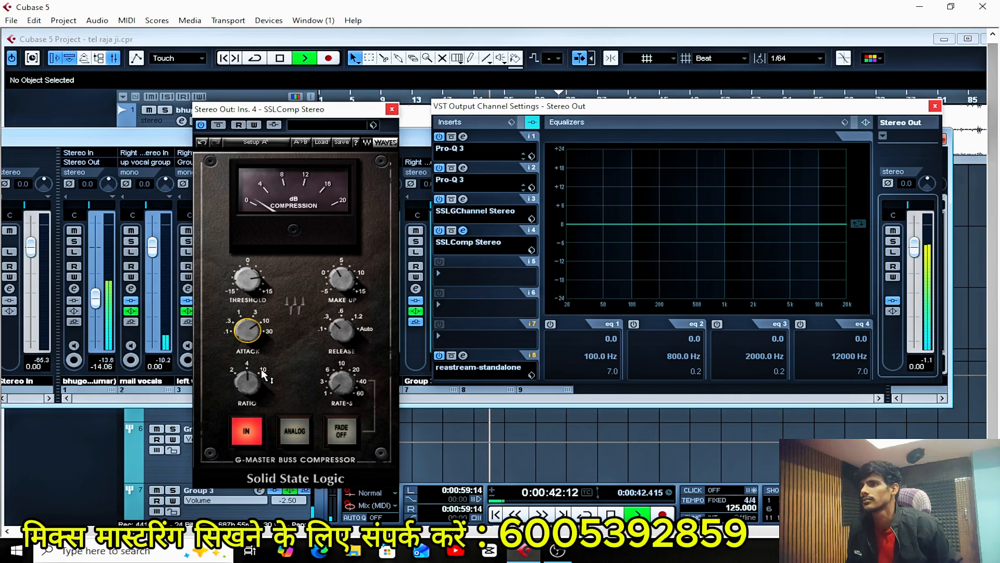
key("space")
key("space")
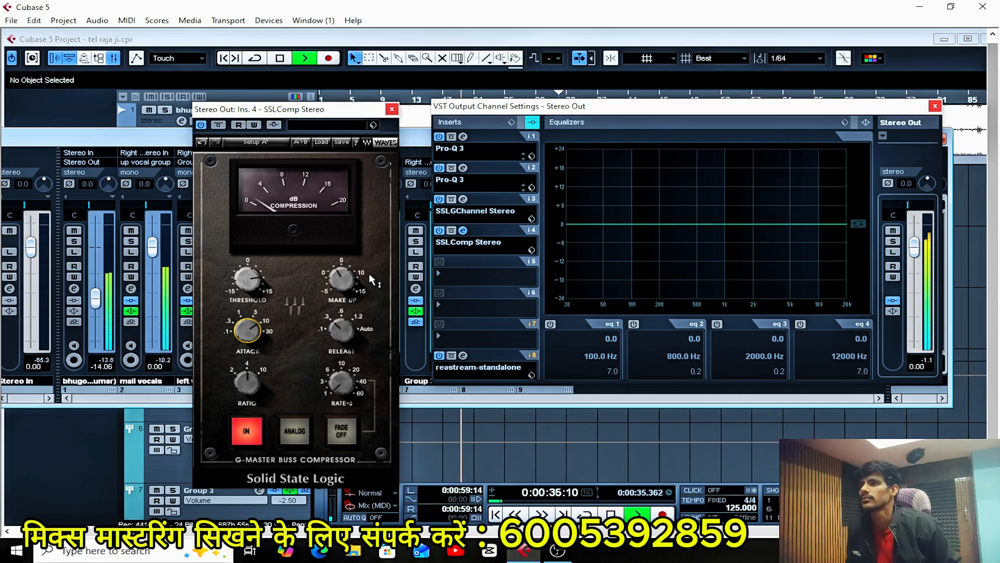
Restart playback and compare the mix with SSLComp switched off and on.
key("space")
key("space")
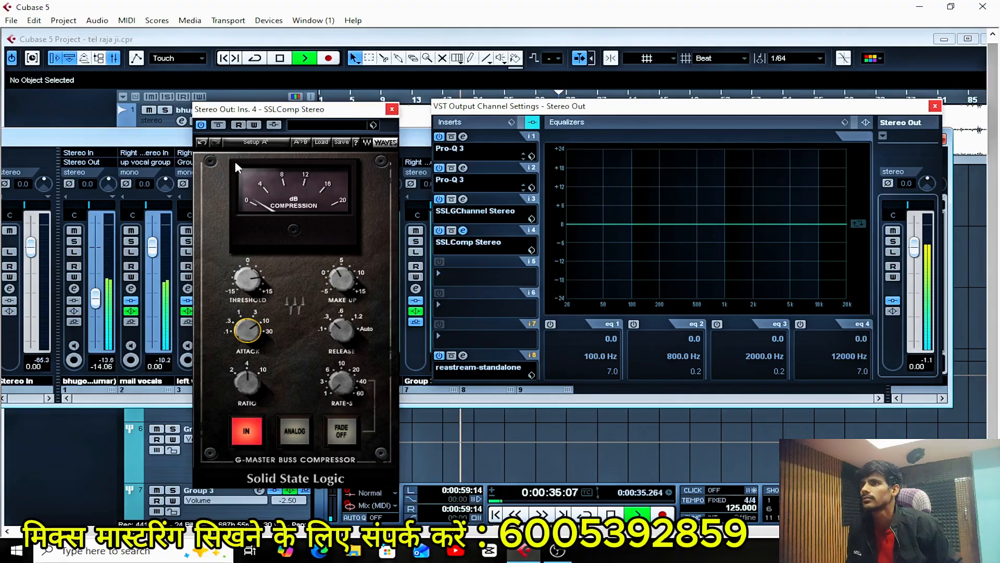
left_click(201, 125)
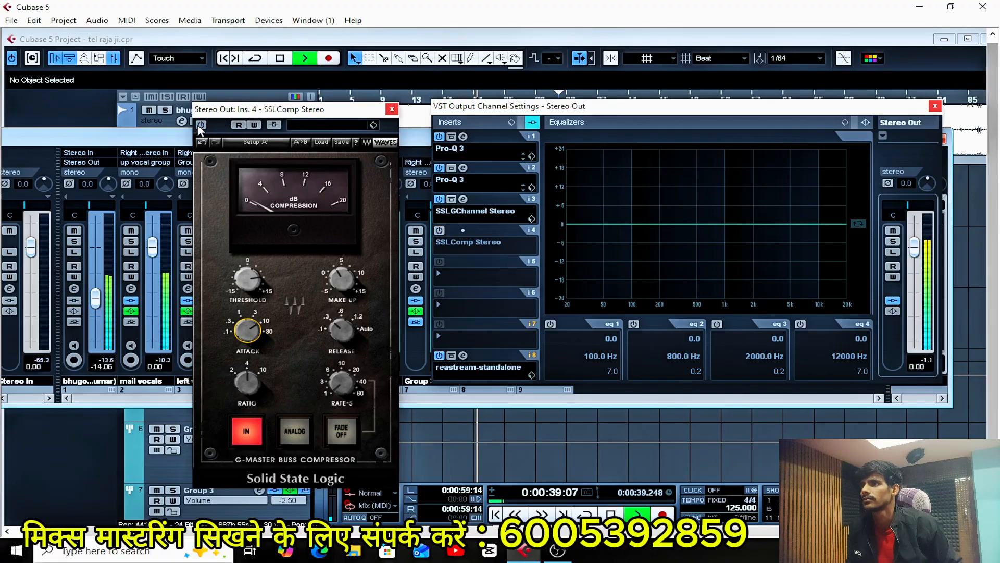
left_click(200, 125)
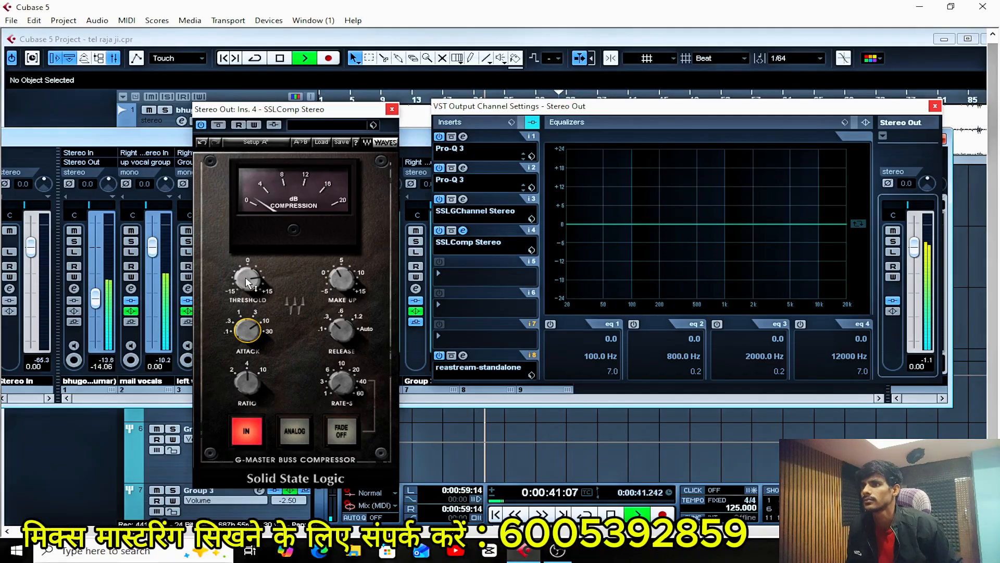
Lower SSLComp's threshold in small amounts during playback, comparing the compressor off and on between adjustments, and replay the passage.
left_click_drag(247, 279, 247, 284)
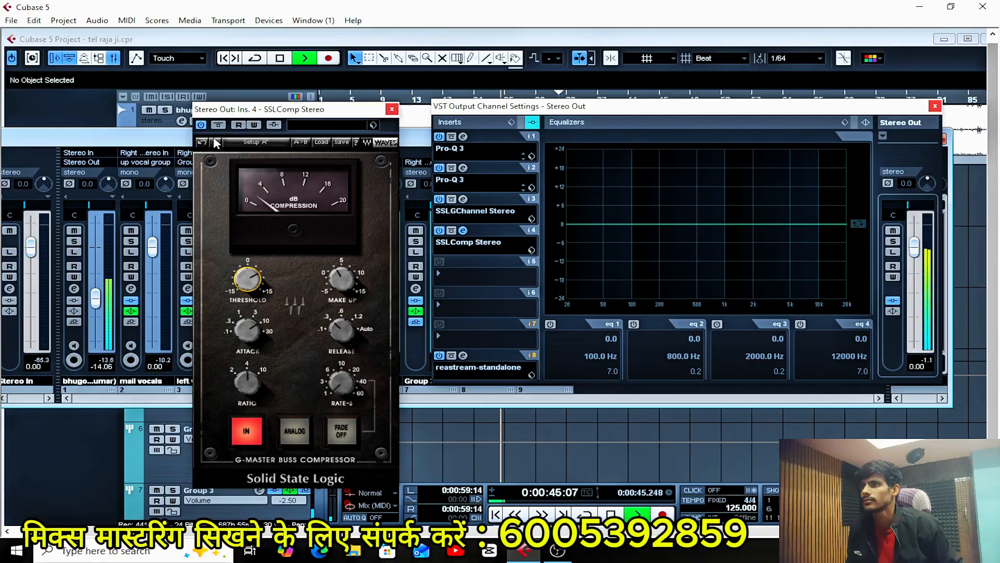
left_click(201, 127)
left_click(202, 126)
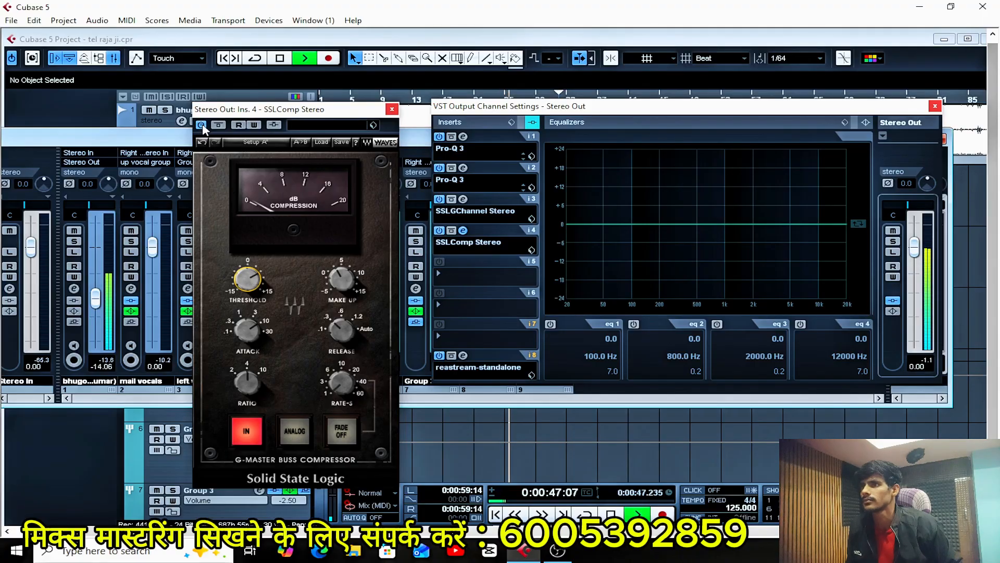
left_click_drag(249, 280, 249, 266)
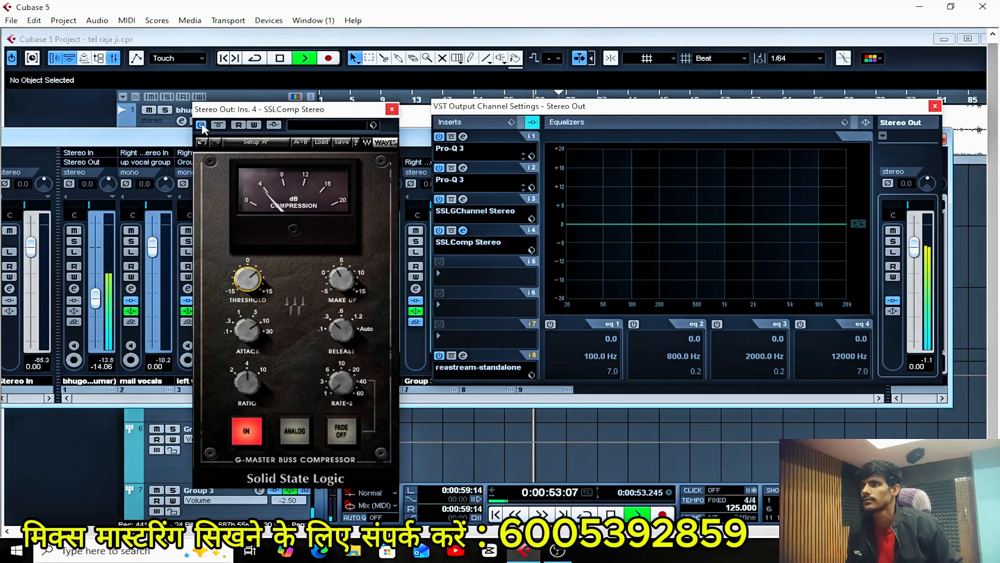
key("space")
key("space")
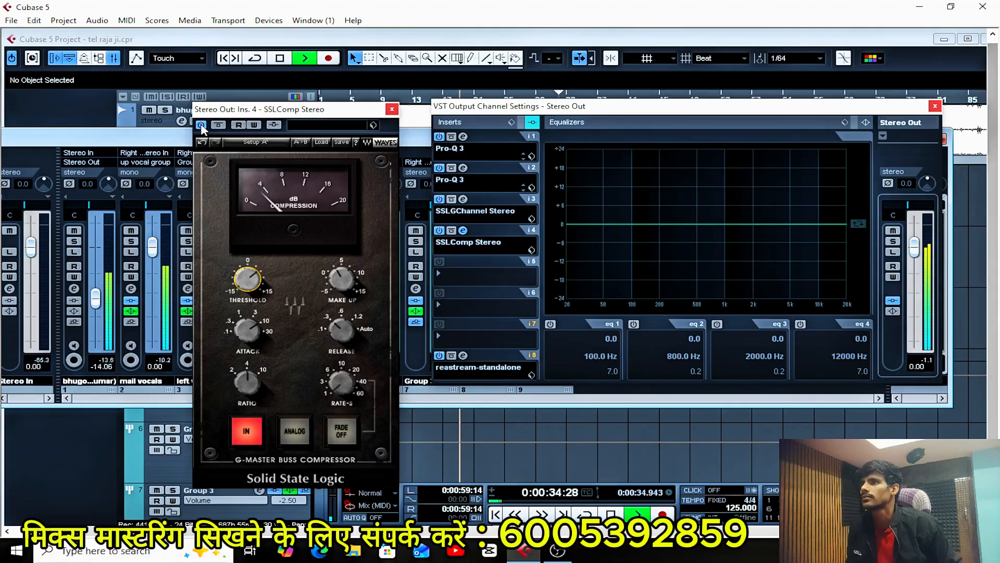
Switch SSLComp off and on repeatedly during playback to compare the mix with and without compression, and stop playback.
left_click(201, 126)
left_click(201, 126)
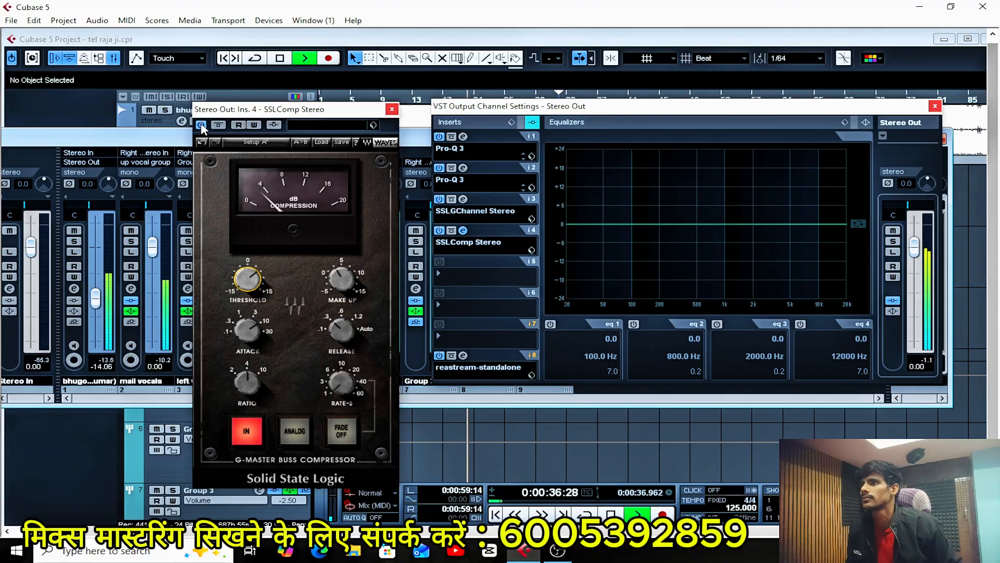
left_click(201, 126)
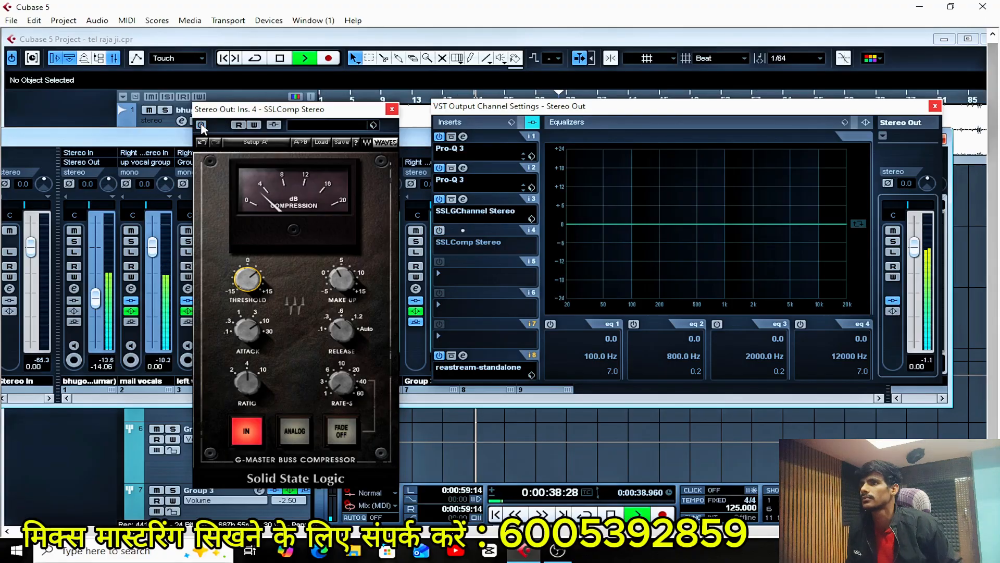
left_click(201, 126)
left_click(201, 125)
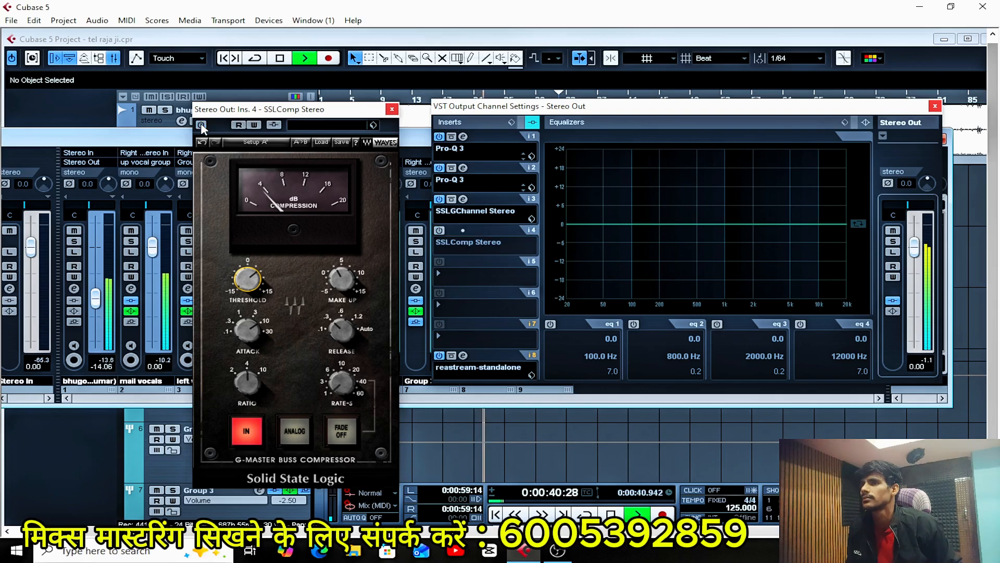
left_click(201, 125)
left_click(201, 126)
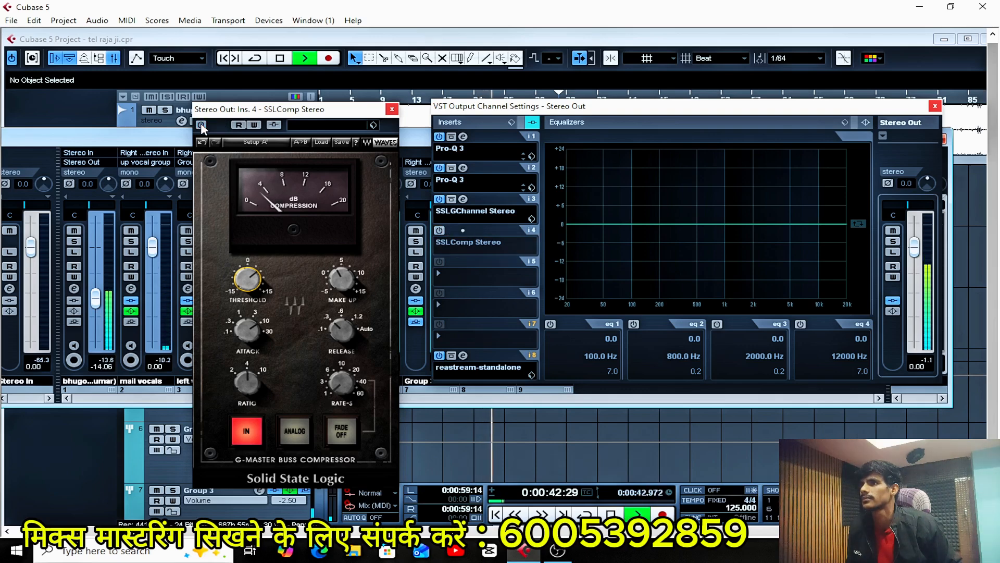
left_click(201, 125)
left_click(201, 126)
left_click(201, 125)
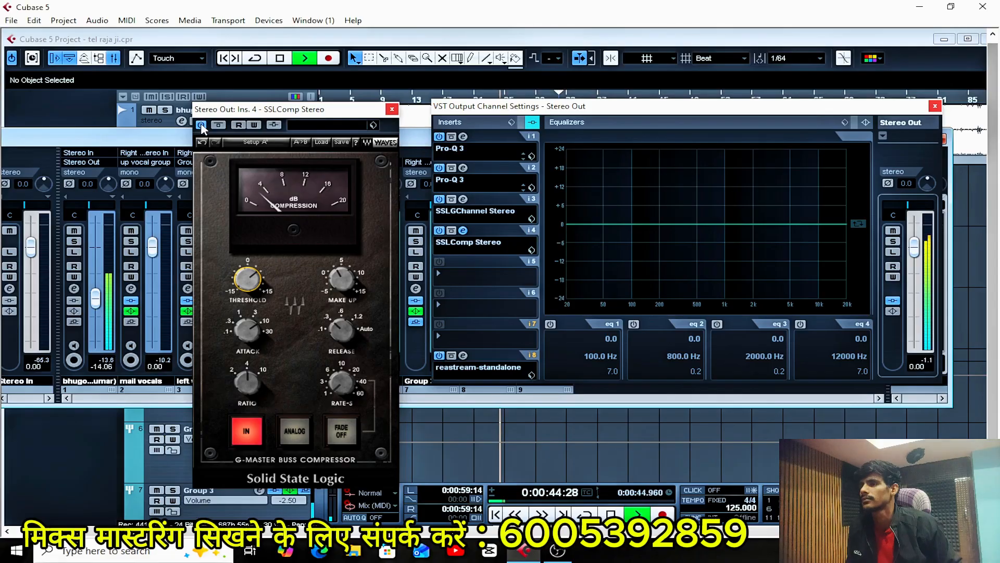
key("space")
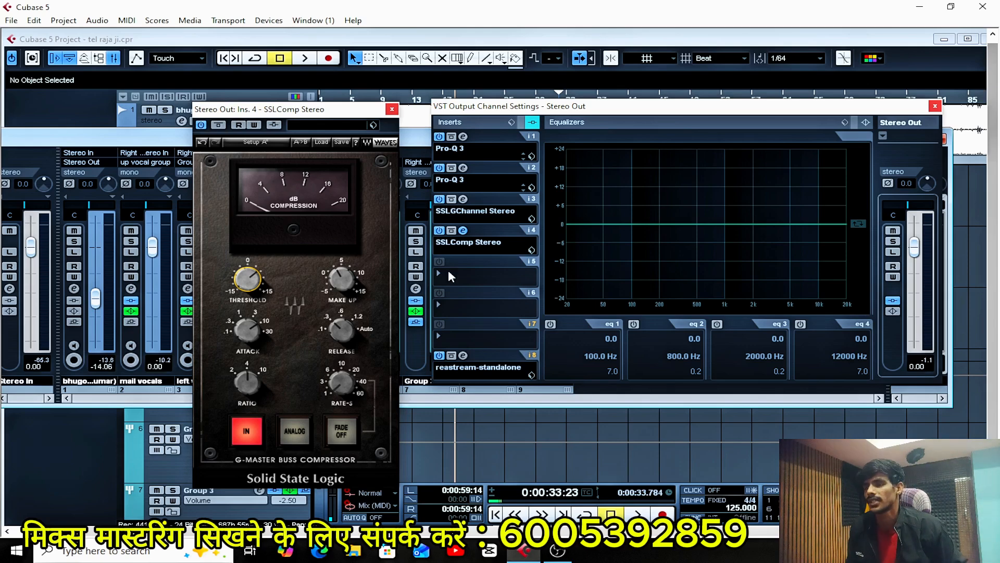
Replay the passage and fine-tune SSLComp's threshold to about 6.3, comparing the compressor off and on around the adjustment.
key("space")
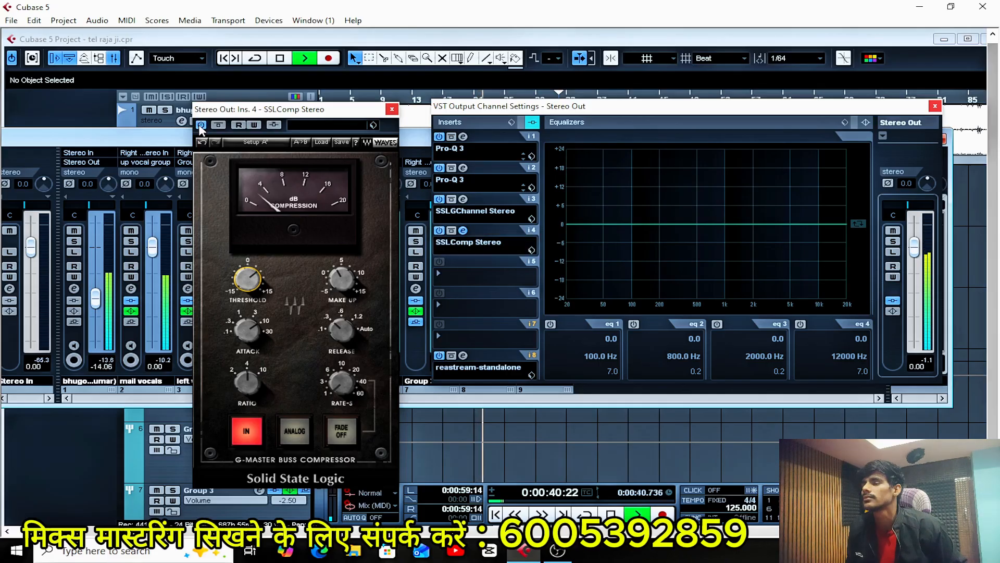
left_click(200, 126)
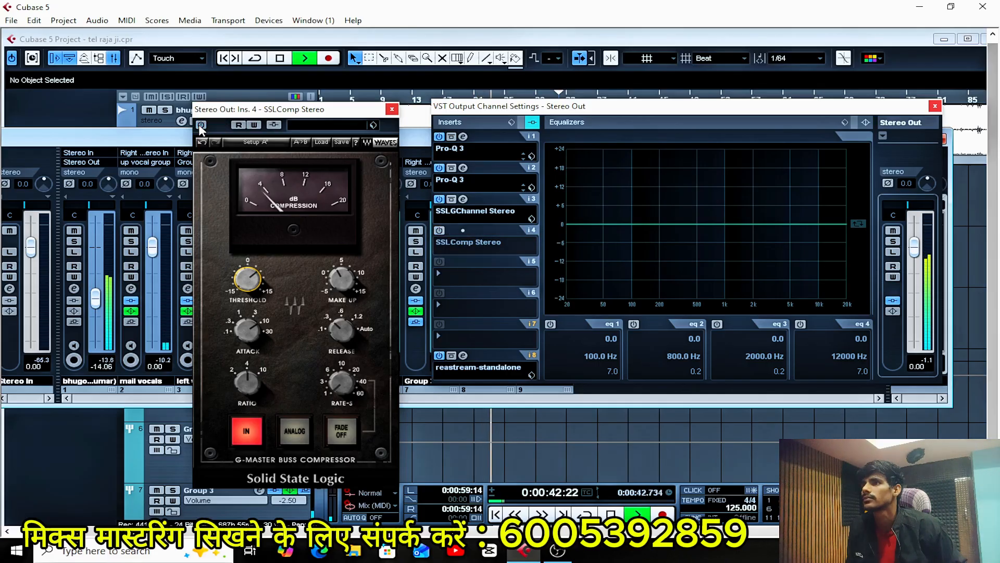
left_click(200, 125)
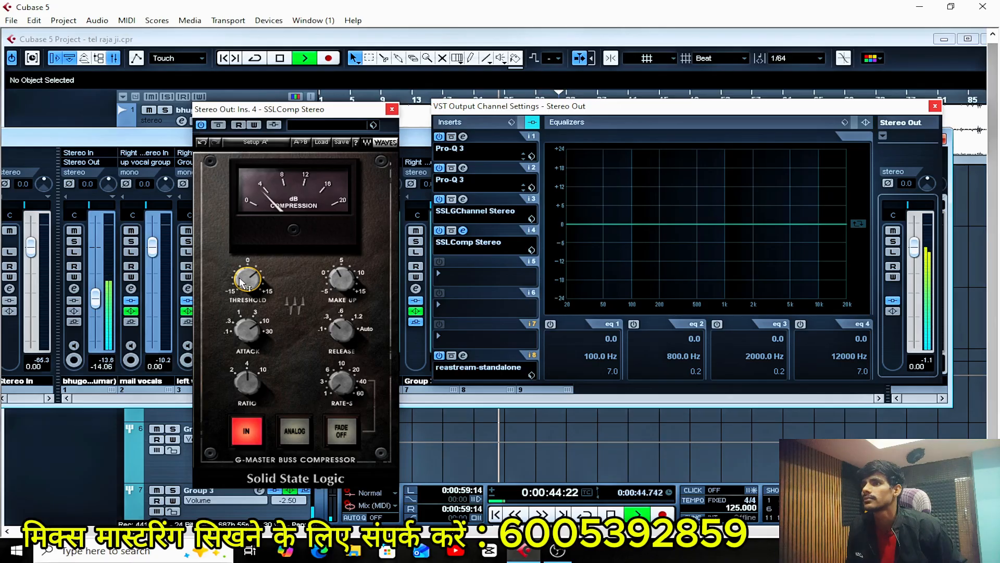
left_click_drag(252, 276, 247, 280)
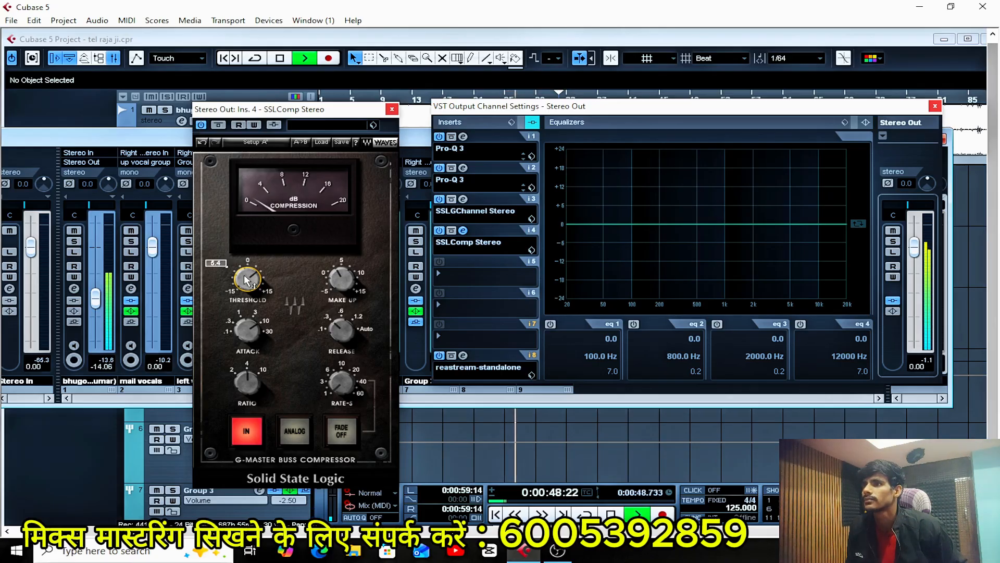
left_click_drag(246, 279, 247, 281)
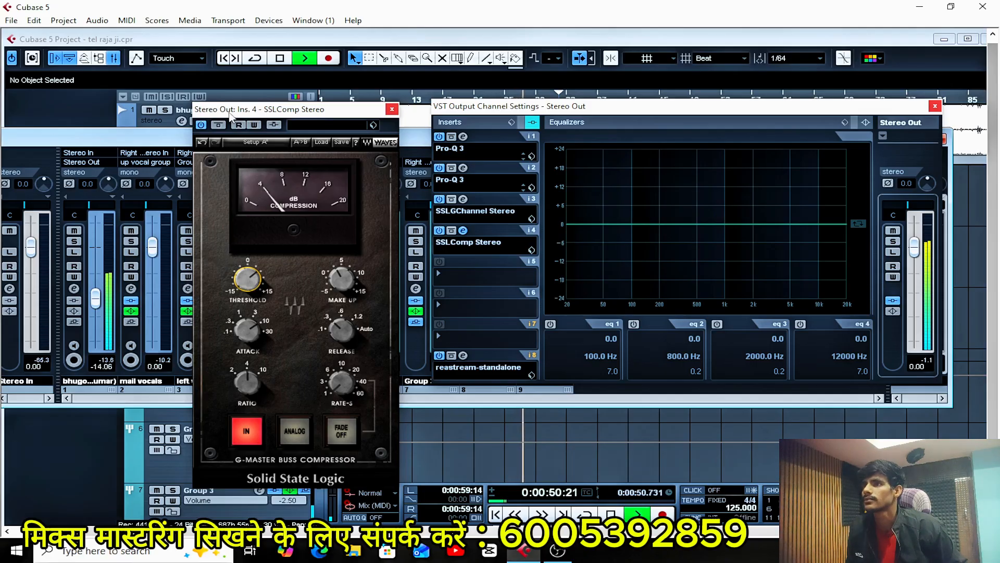
left_click(202, 126)
left_click(202, 126)
Restart the passage twice and judge SSLComp's adjusted threshold by bypassing and re-enabling the compressor.
key("space")
key("space")
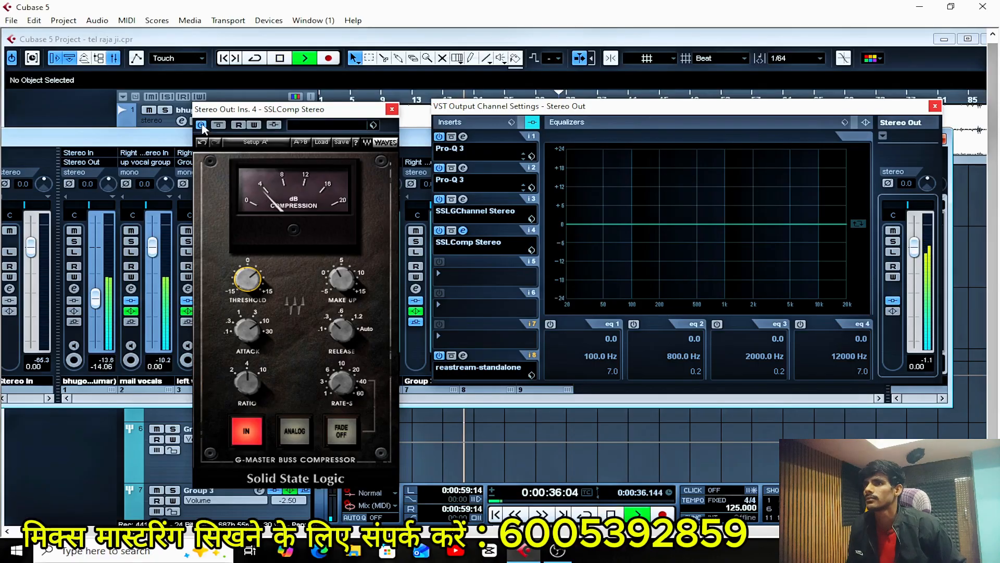
left_click(202, 127)
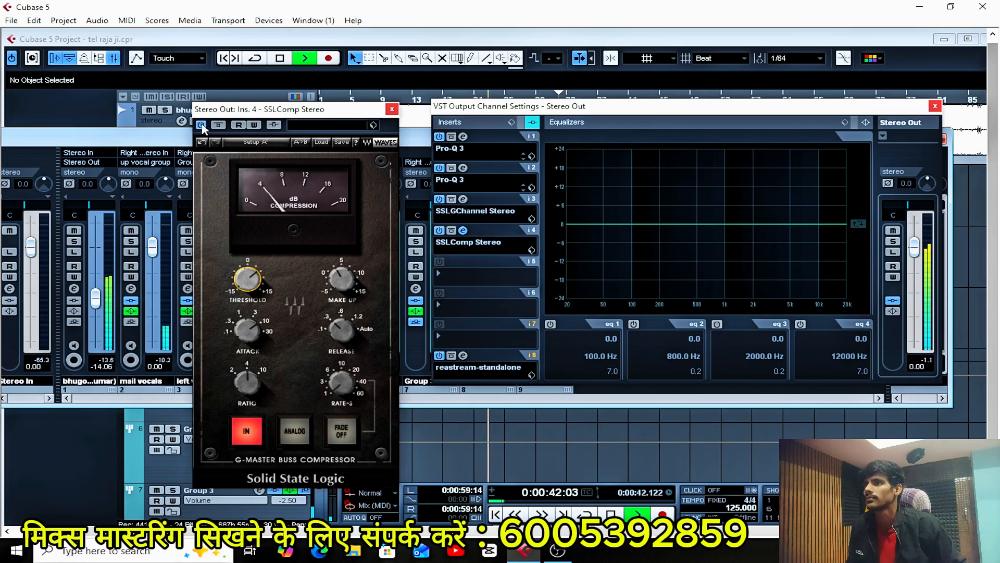
left_click(202, 126)
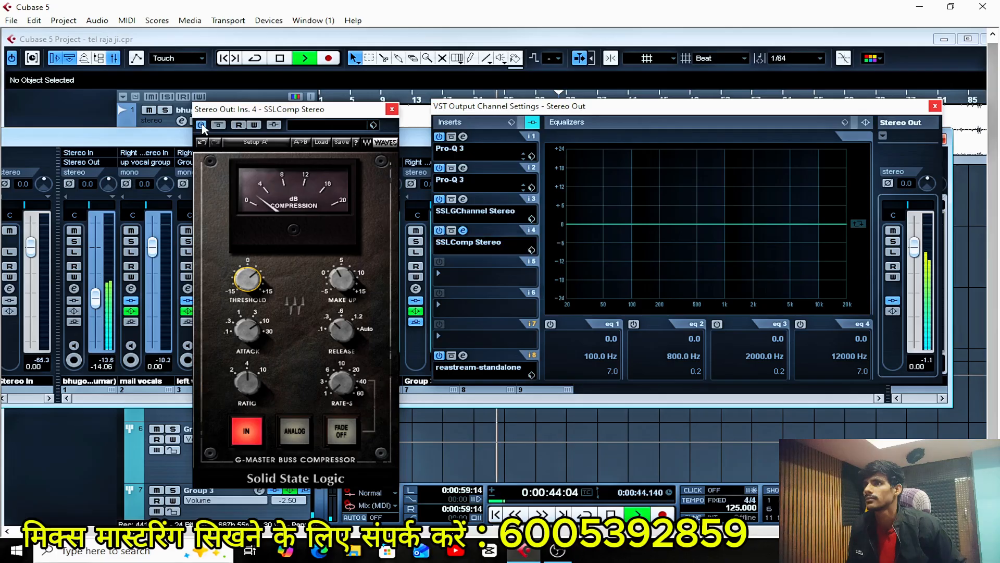
mouse_move(249, 278)
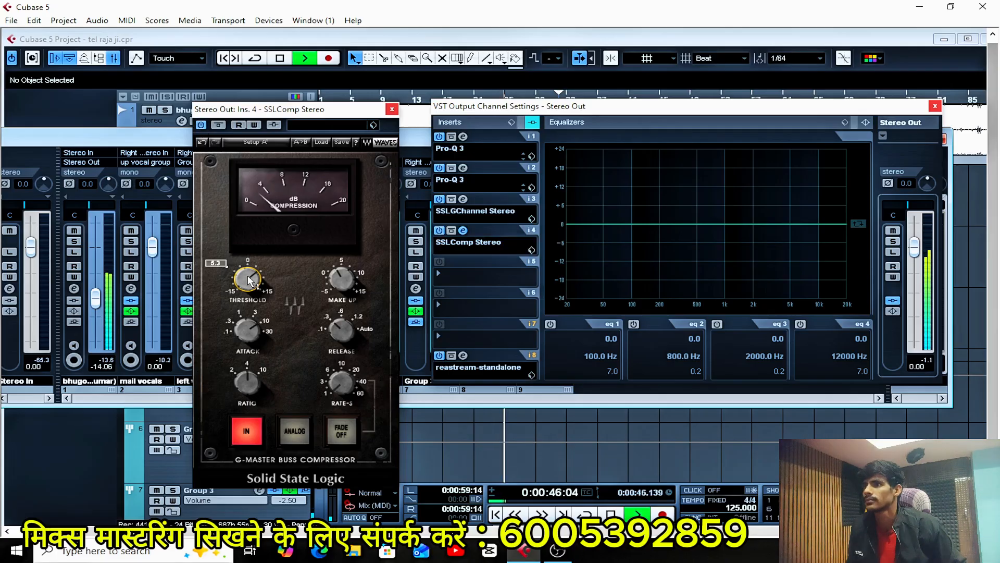
key("space")
key("space")
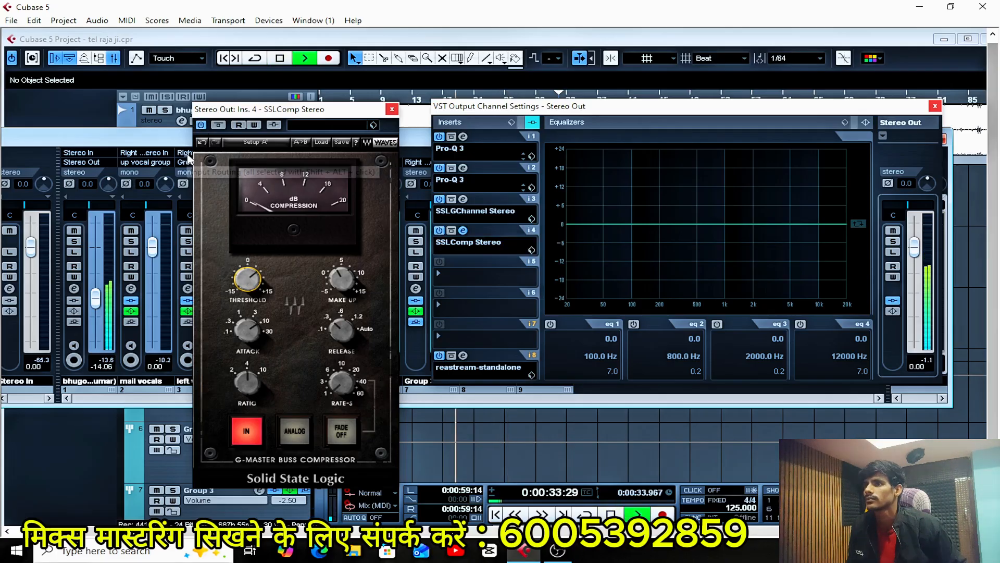
left_click(201, 125)
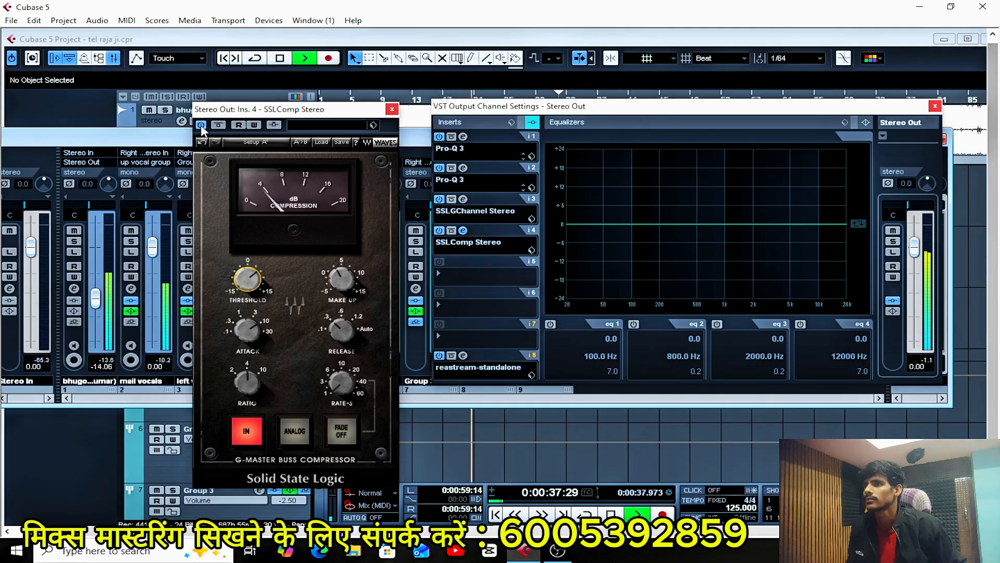
left_click(201, 126)
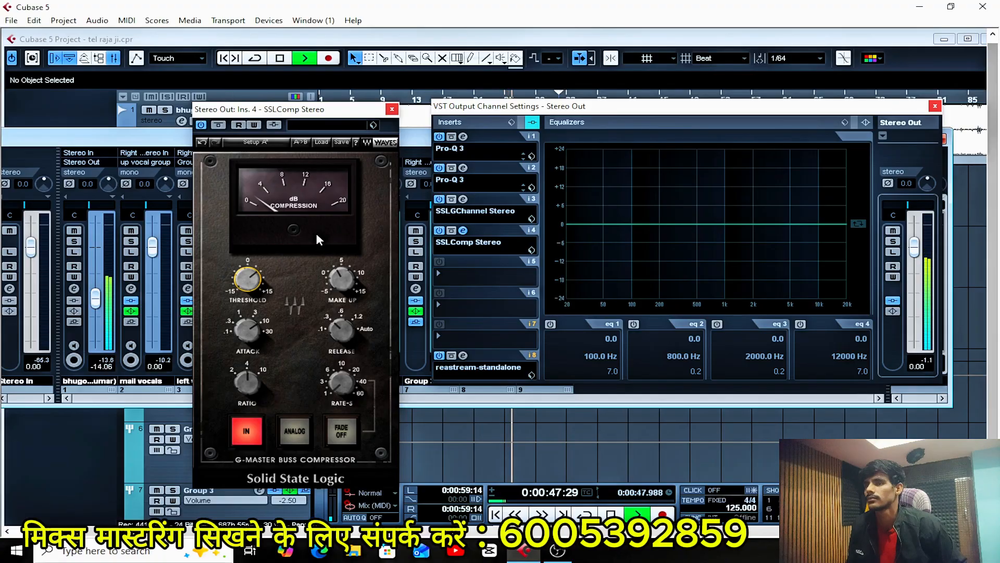
Replay the passage for a last comparison of SSLComp off and on, stop playback, and close the compressor's window.
key("space")
key("space")
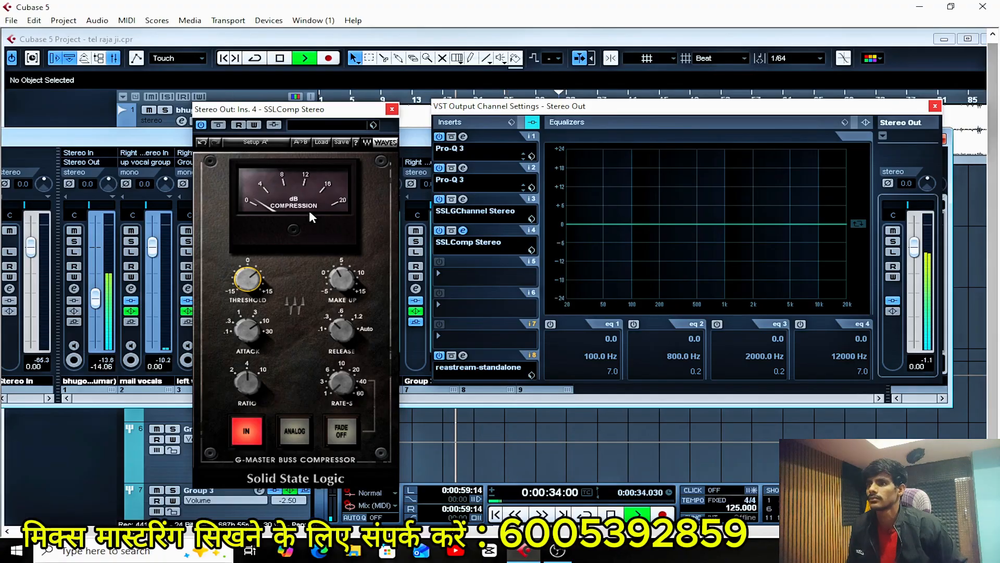
left_click(201, 125)
left_click(201, 125)
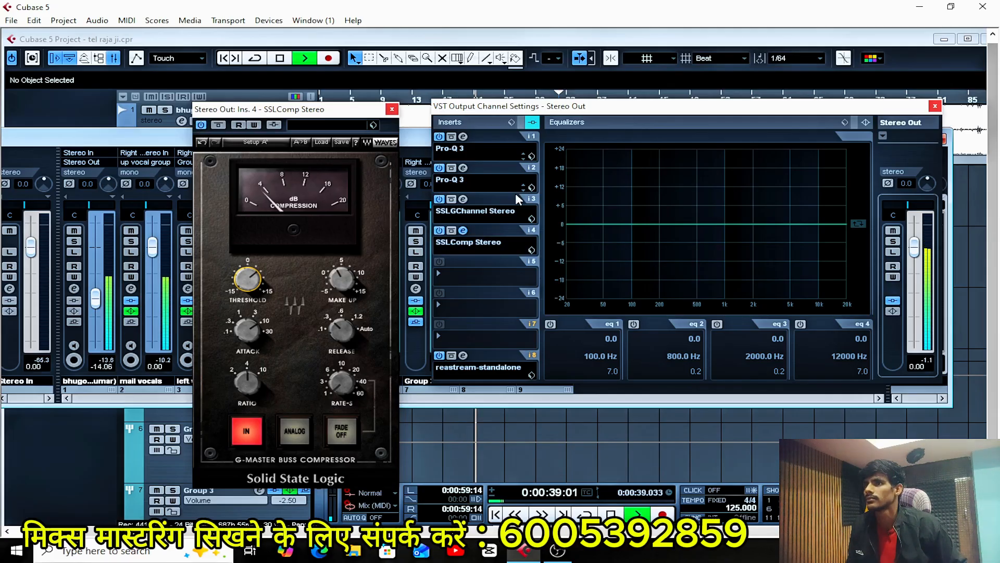
key("space")
left_click(391, 110)
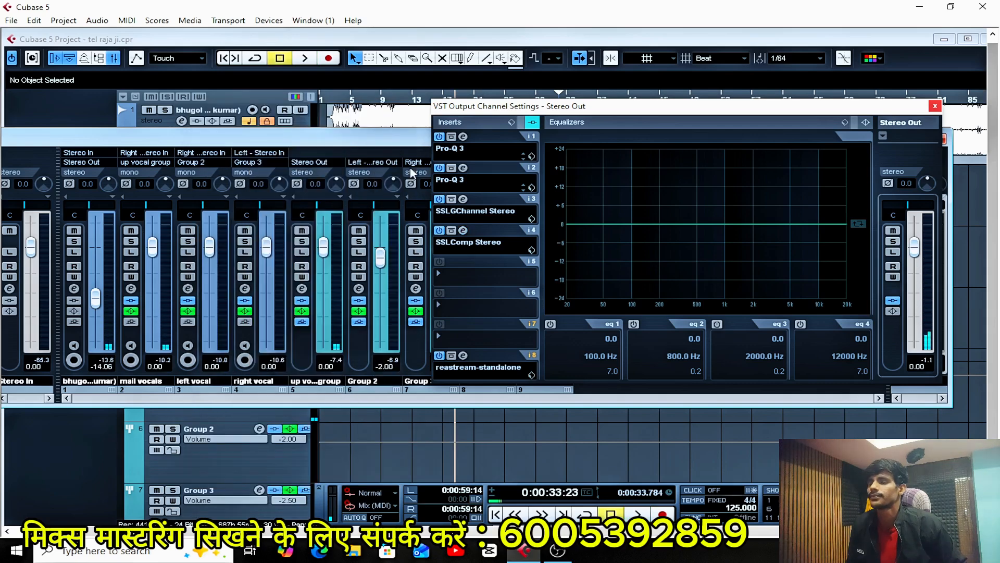
Play the passage through the current Stereo Out chain to check its output level, and stop playback.
left_click(473, 282)
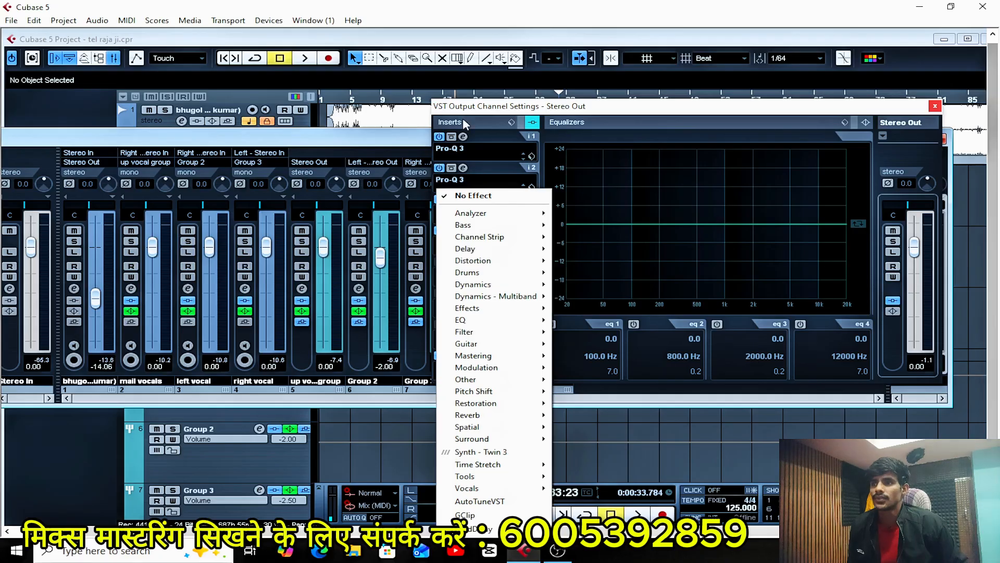
left_click(836, 109)
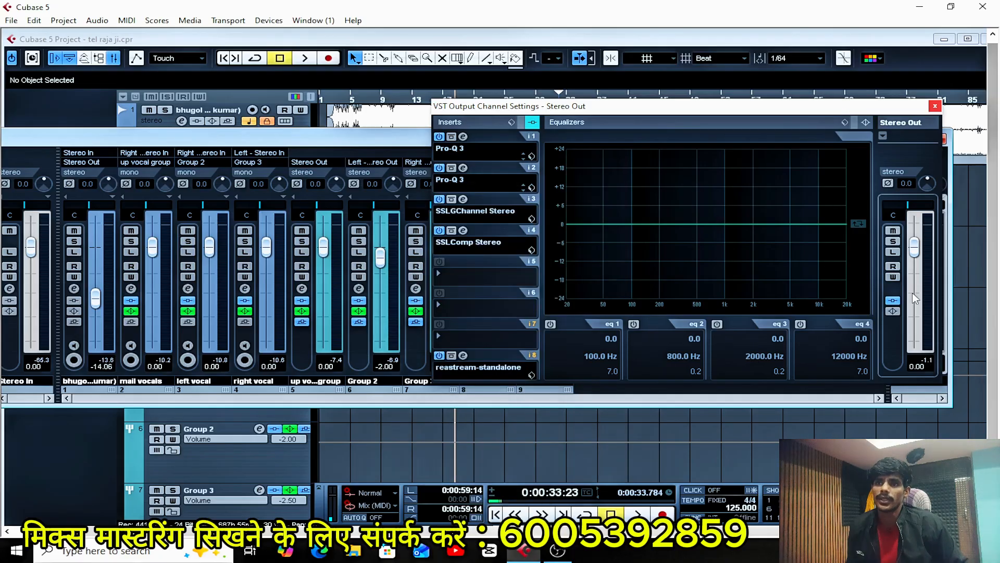
key("space")
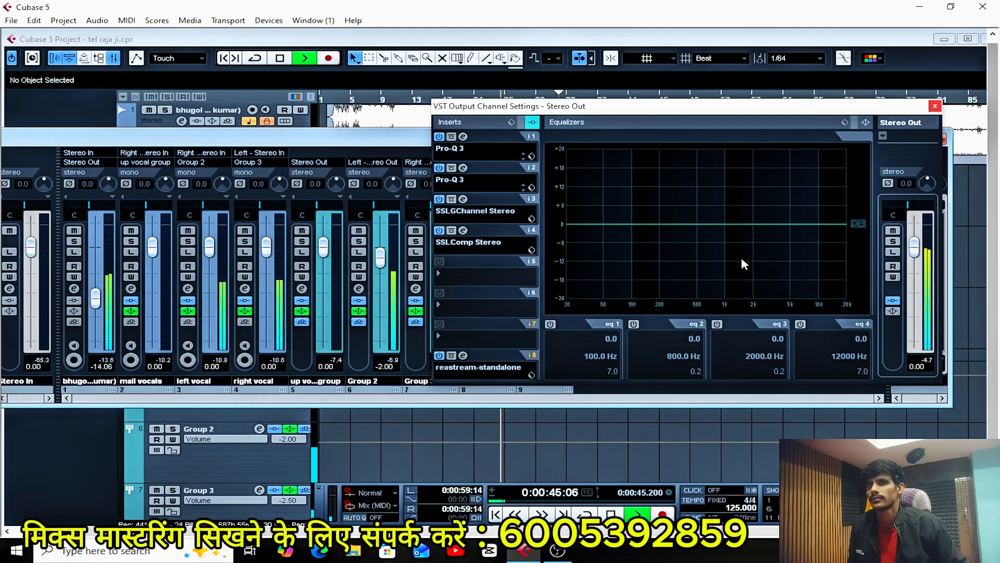
key("space")
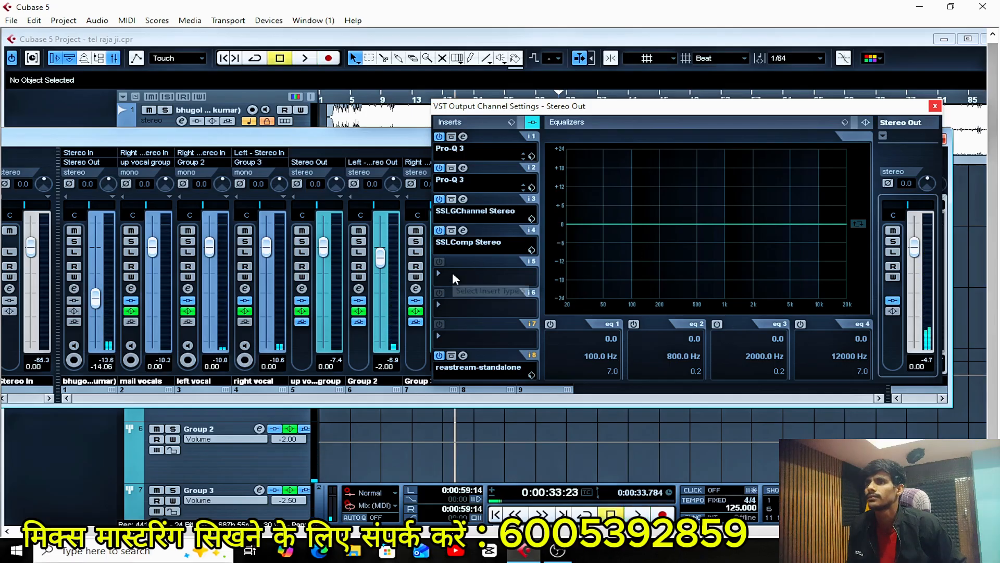
Add the L2 Stereo limiter to Stereo Out's fifth insert slot and set its out ceiling to -1.0 dB.
left_click(452, 272)
mouse_move(495, 283)
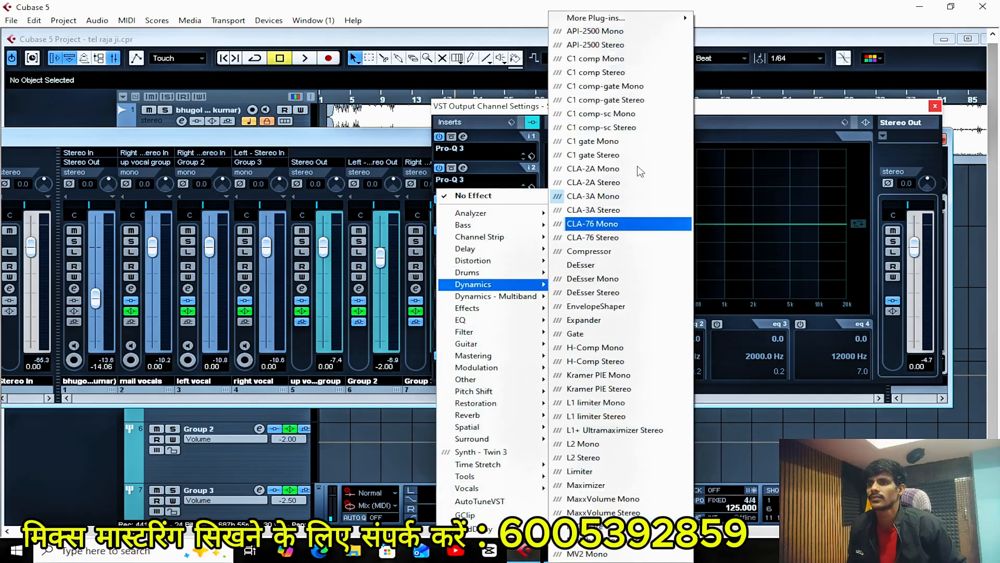
left_click(589, 457)
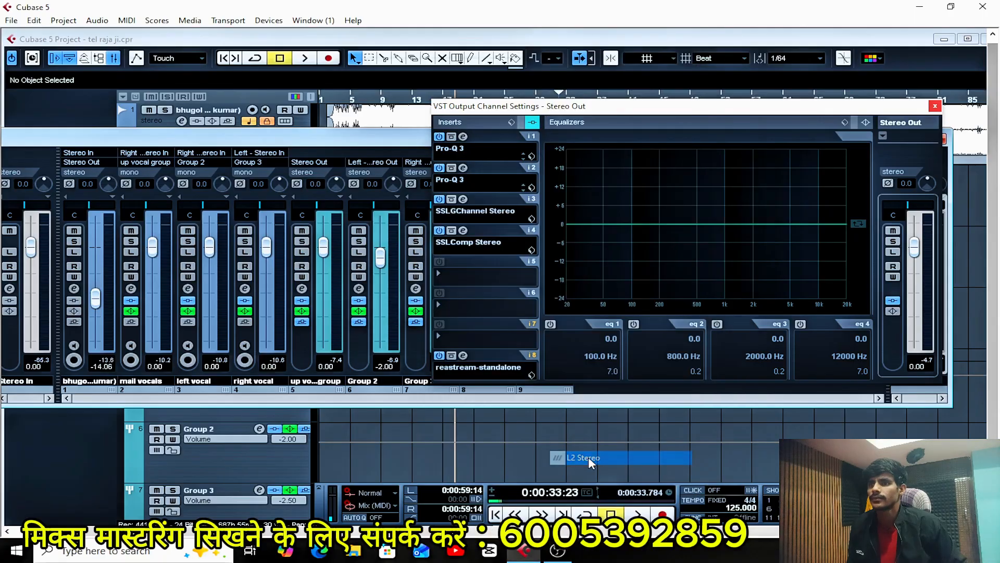
left_click_drag(608, 56, 528, 124)
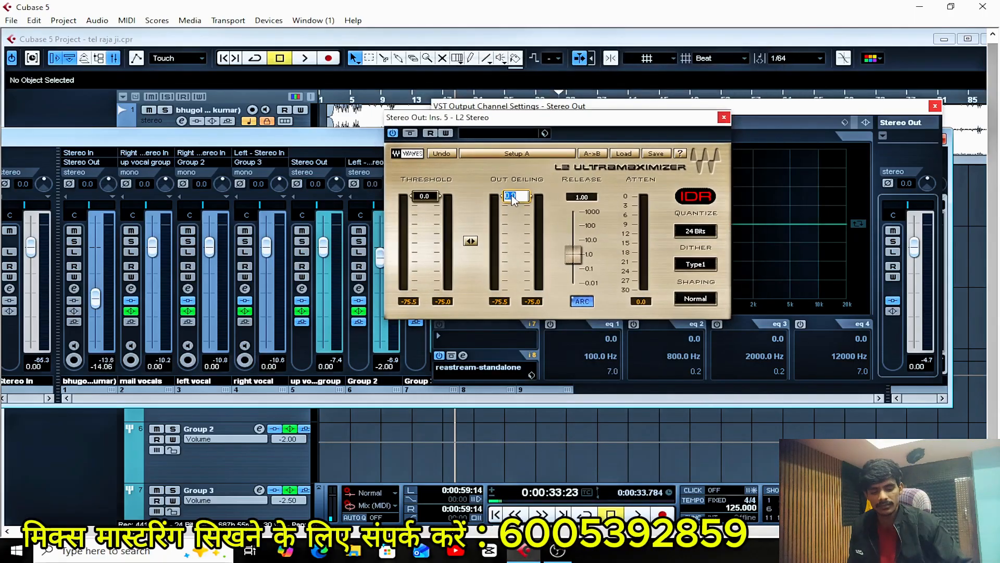
left_click_drag(513, 201, 514, 202)
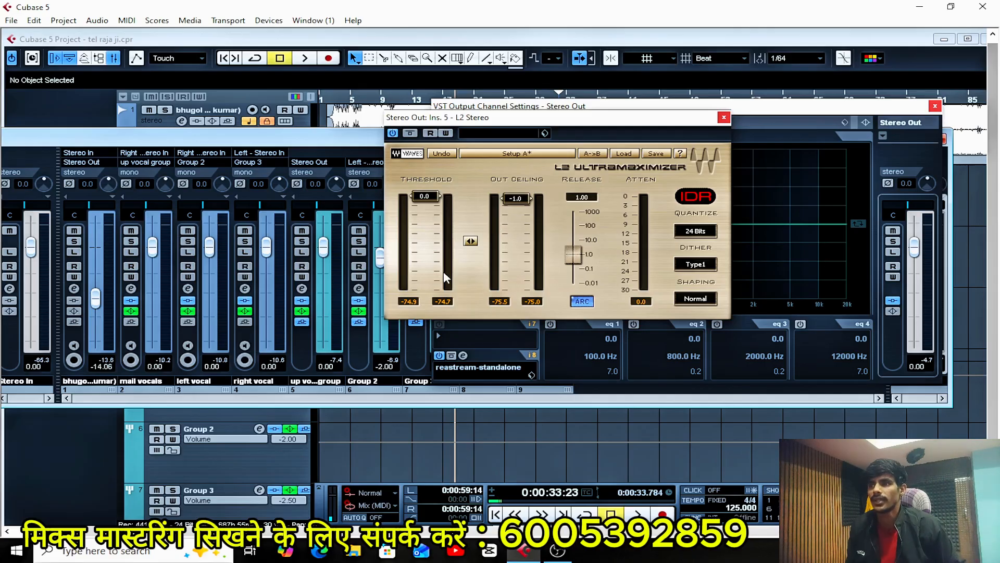
Lower the L2 limiter's threshold gradually to -6.0 dB while the passage plays.
key("space")
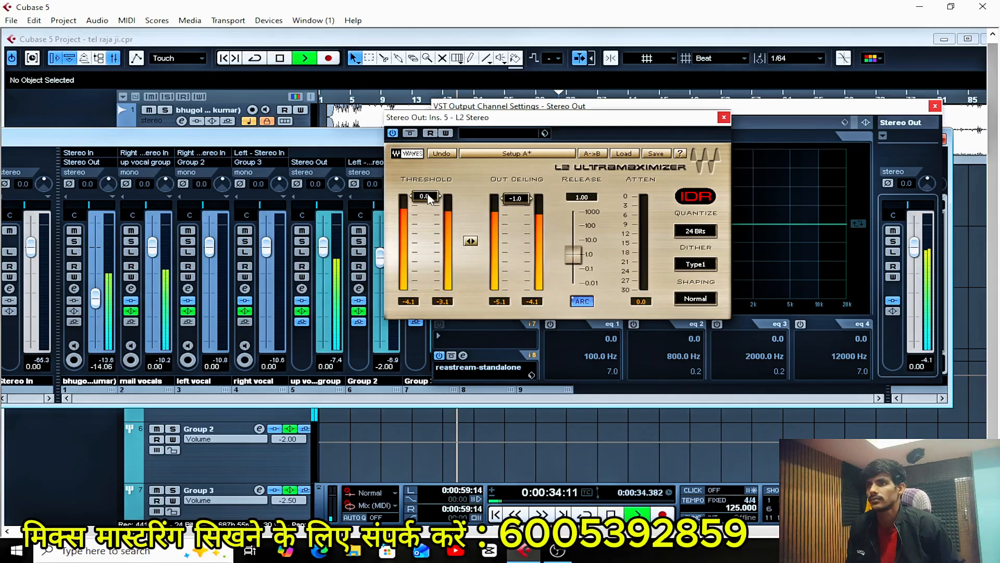
left_click_drag(426, 197, 425, 209)
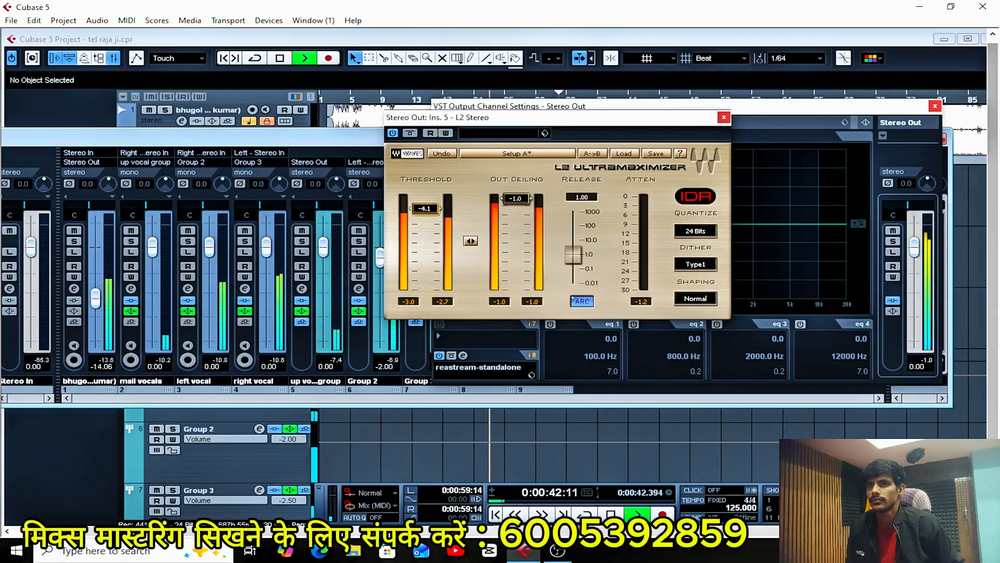
left_click_drag(426, 209, 425, 210)
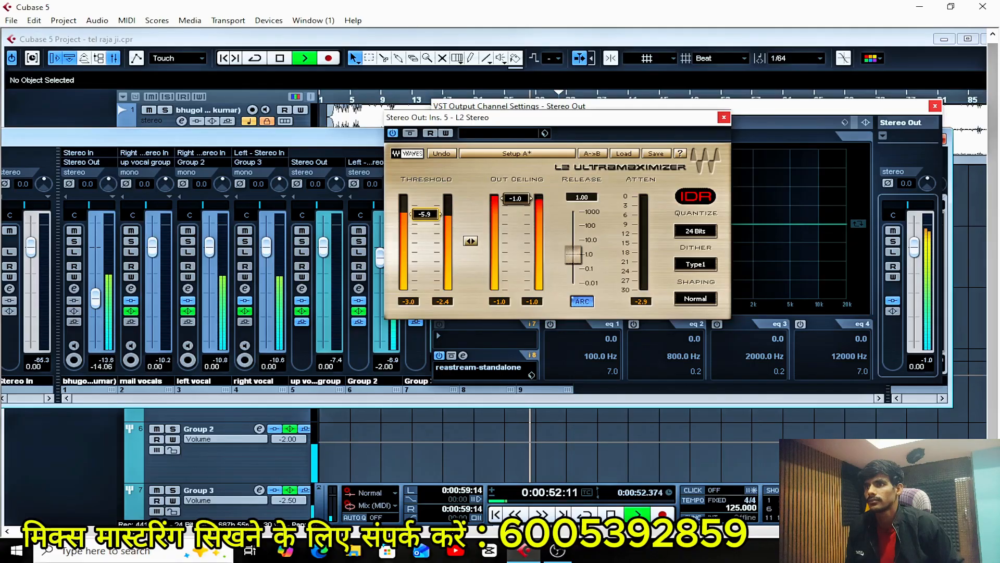
left_click(428, 214)
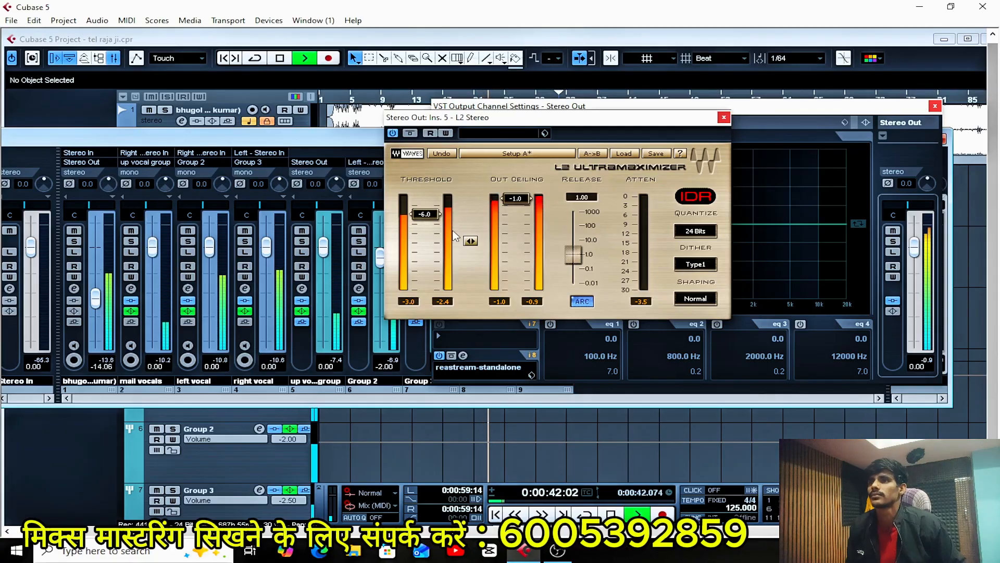
Replay the passage to check the limited mix on the L2 meters, and stop playback.
key("space")
key("space")
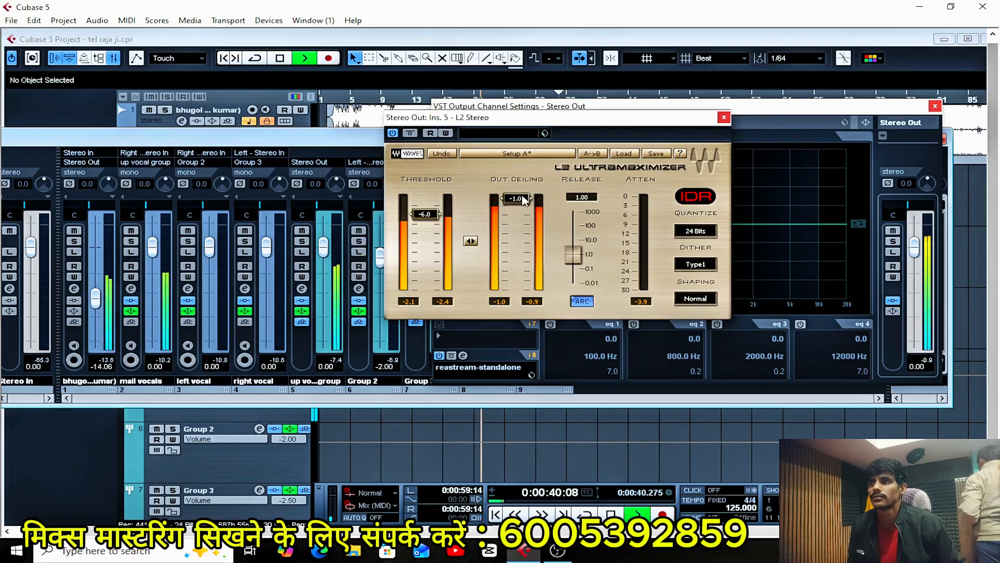
key("space")
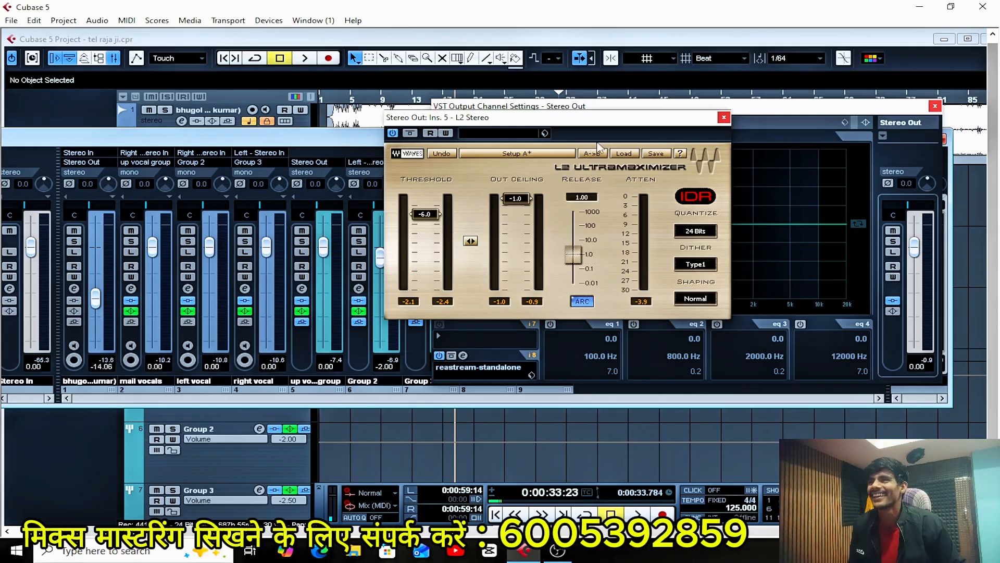
Play the passage, reset Stereo Out's peak reading, and lower the L2 limiter's threshold to -6.3 dB.
key("space")
key("space")
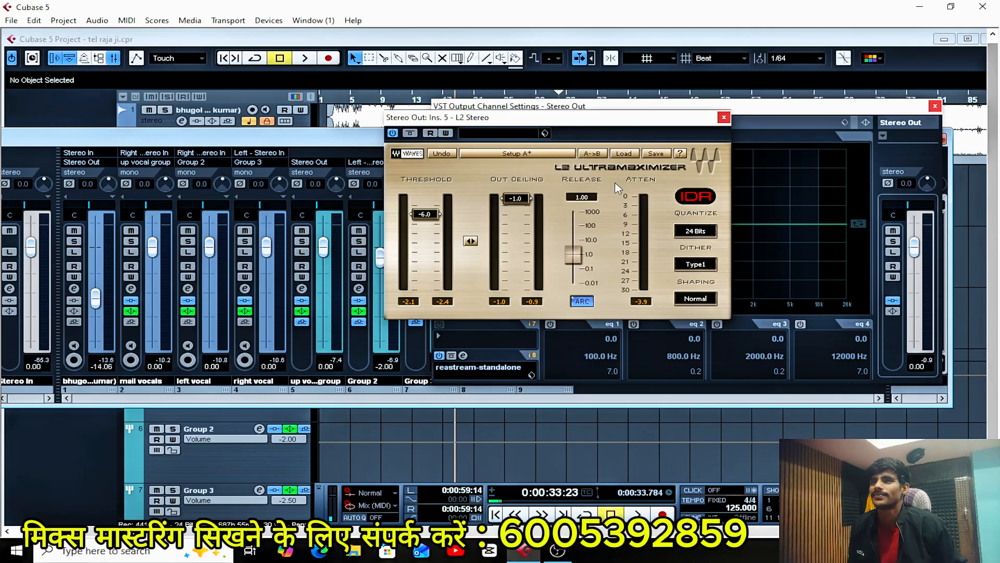
key("space")
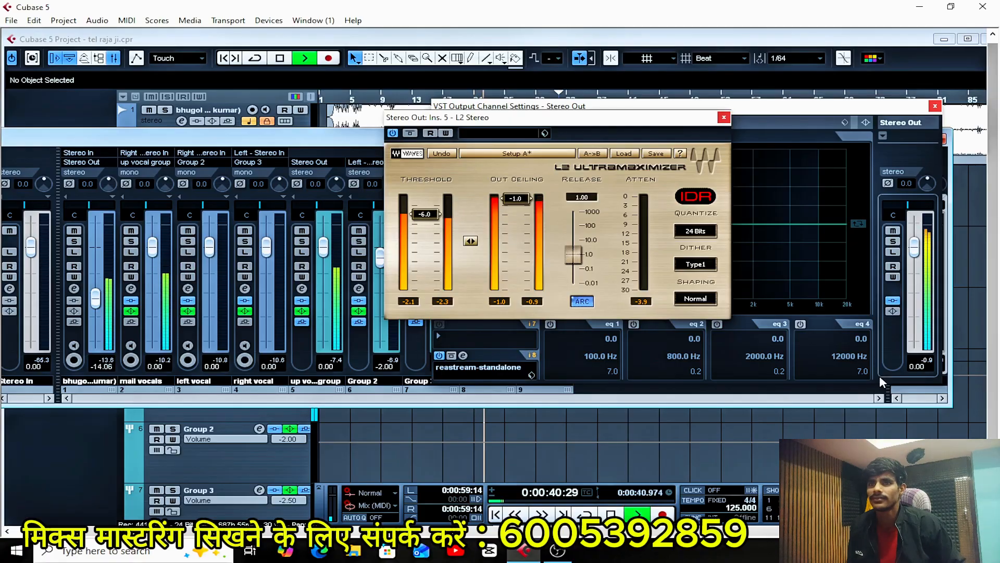
left_click(931, 367)
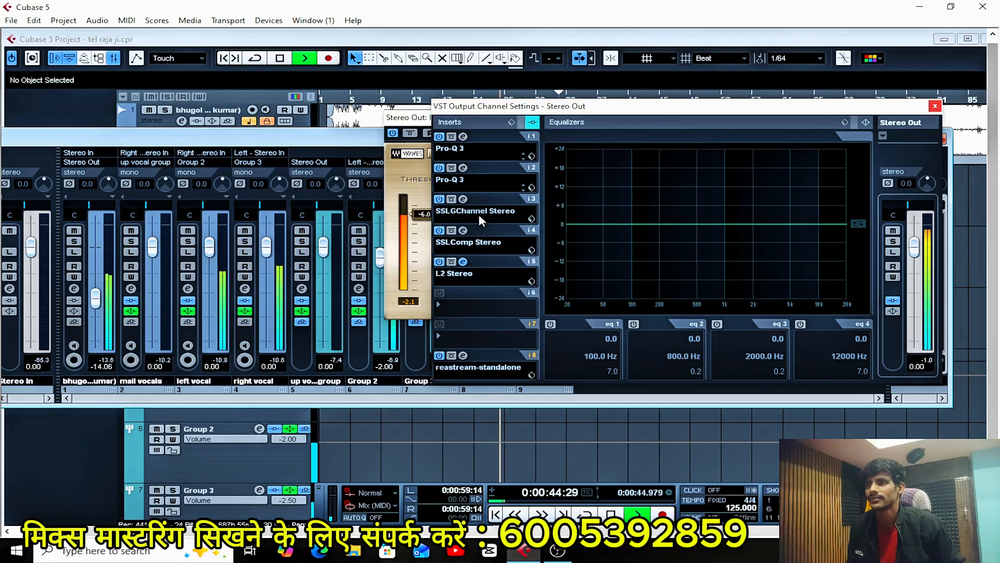
left_click(463, 262)
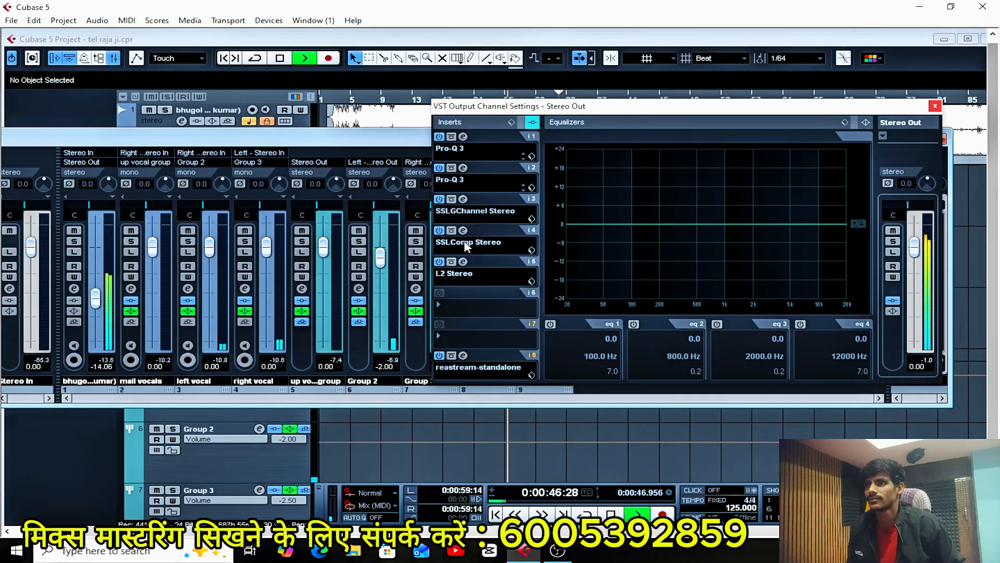
left_click(463, 262)
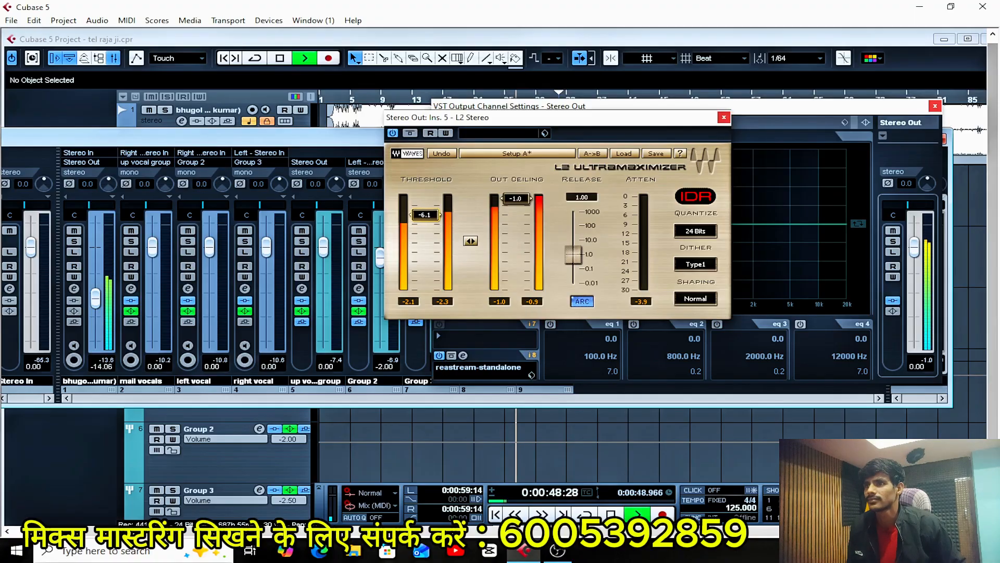
left_click_drag(425, 215, 425, 216)
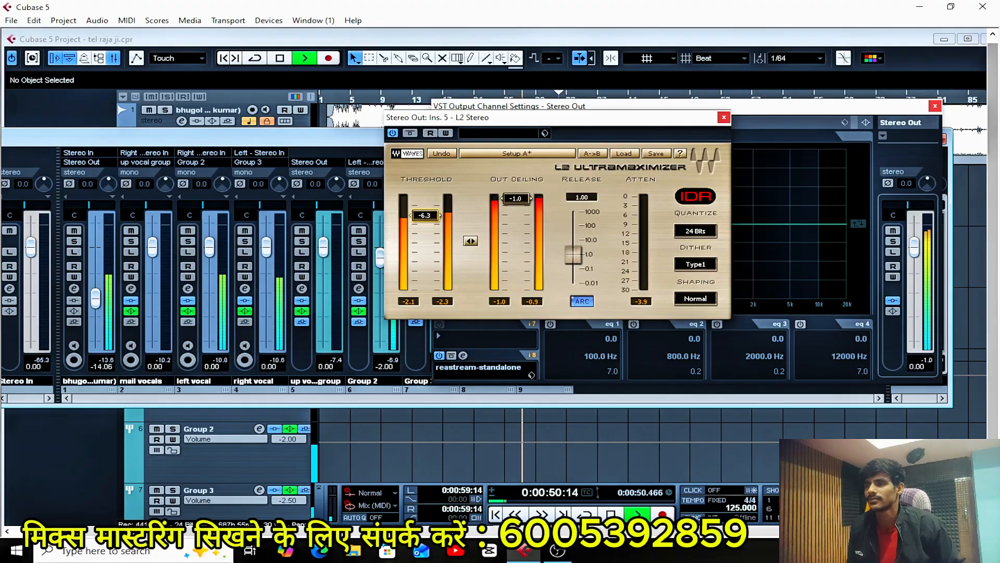
Recheck Stereo Out's peak level during playback and lower the L2 limiter's threshold to -6.4 dB.
left_click(926, 360)
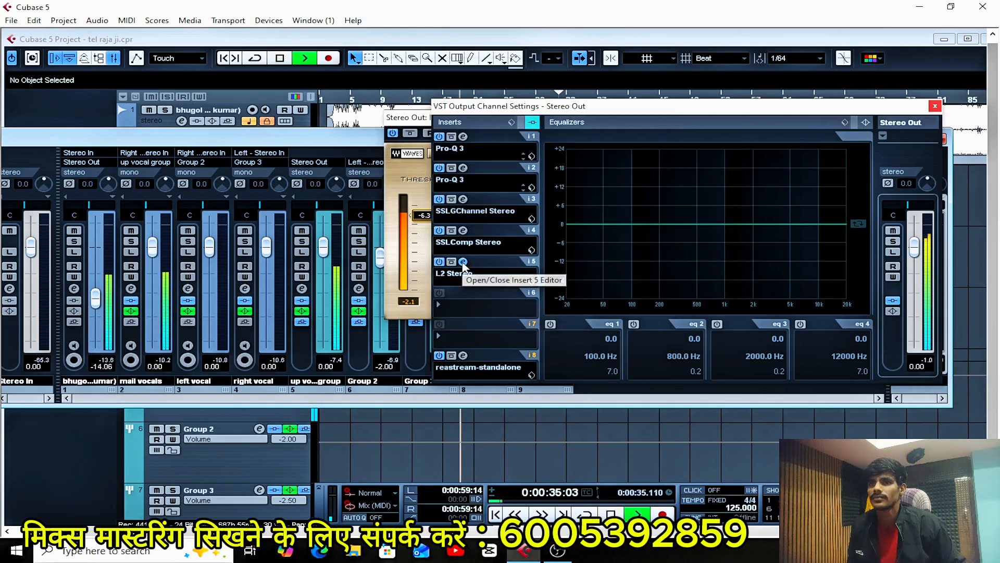
left_click(463, 262)
left_click(463, 262)
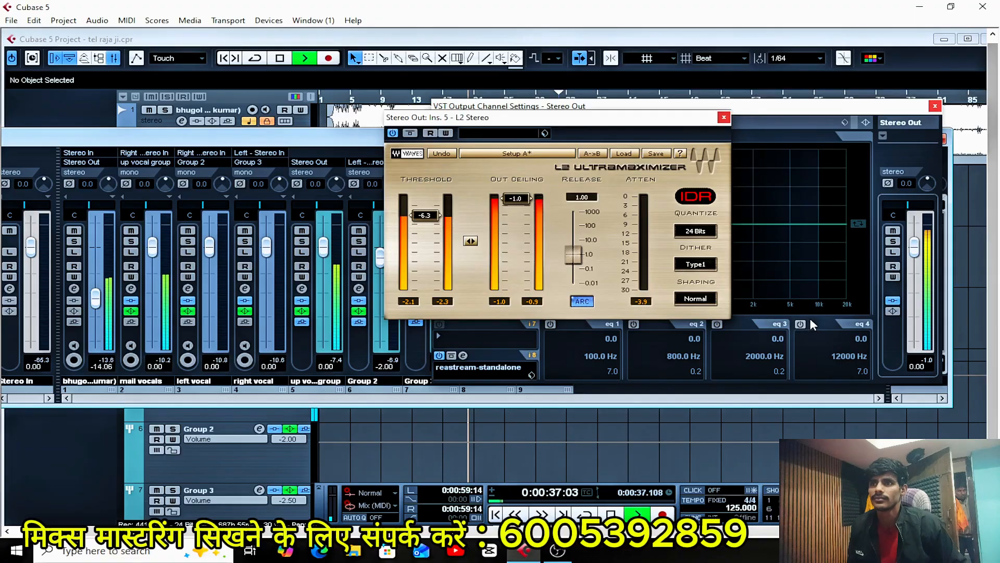
left_click(929, 361)
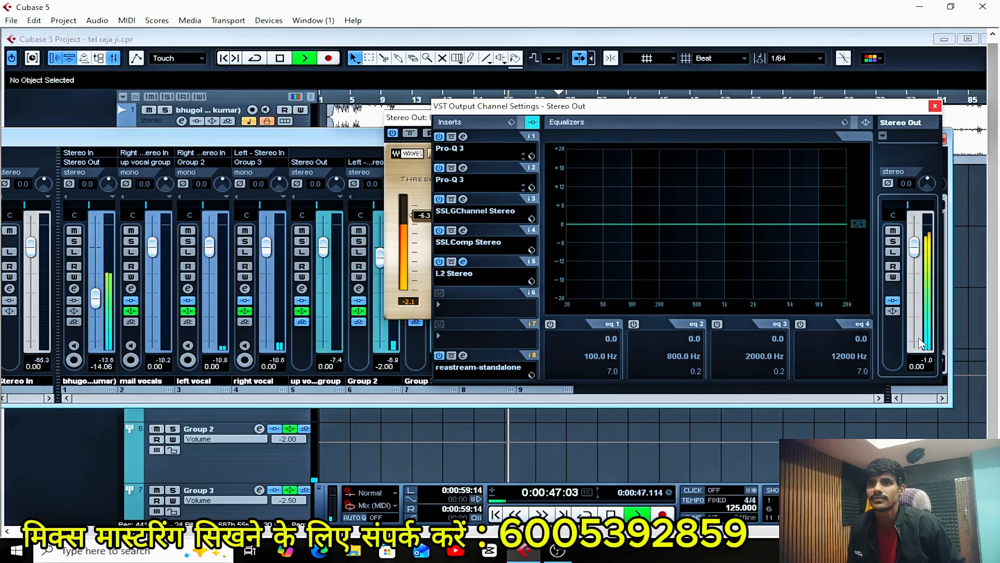
left_click(463, 262)
left_click(464, 262)
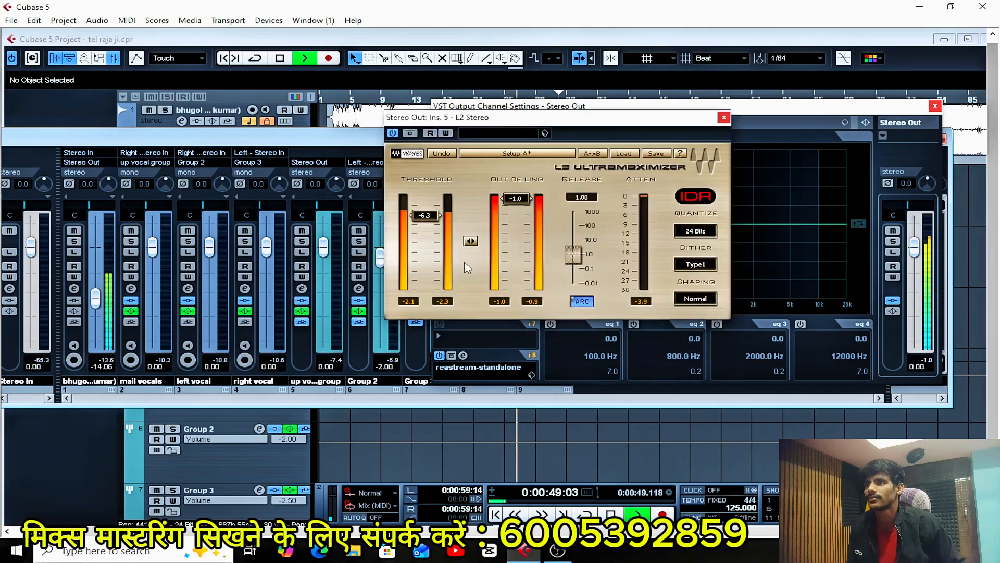
left_click(427, 219)
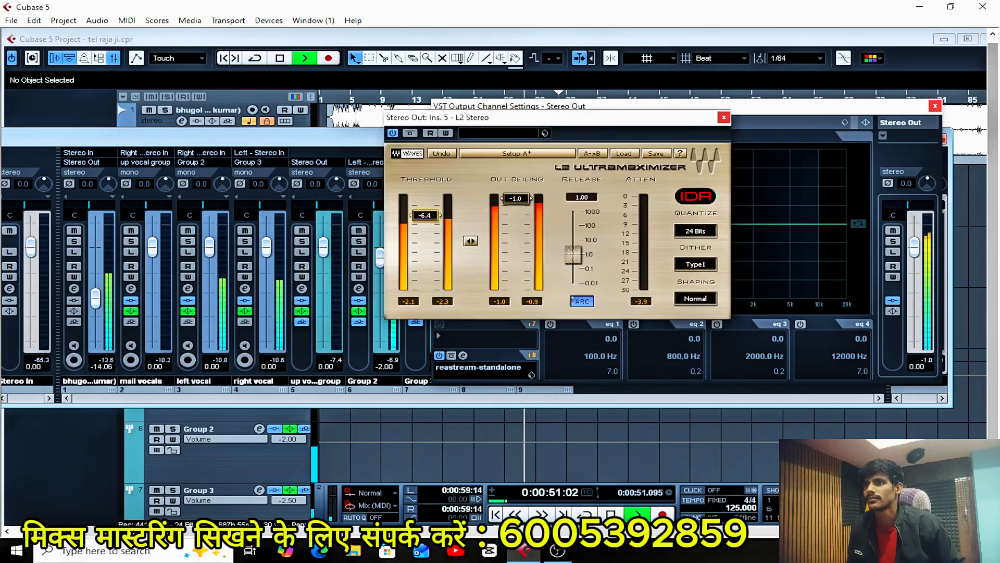
Return to the L2 limiter from the Stereo Out channel settings and lower its threshold to -7.0 dB.
left_click(921, 368)
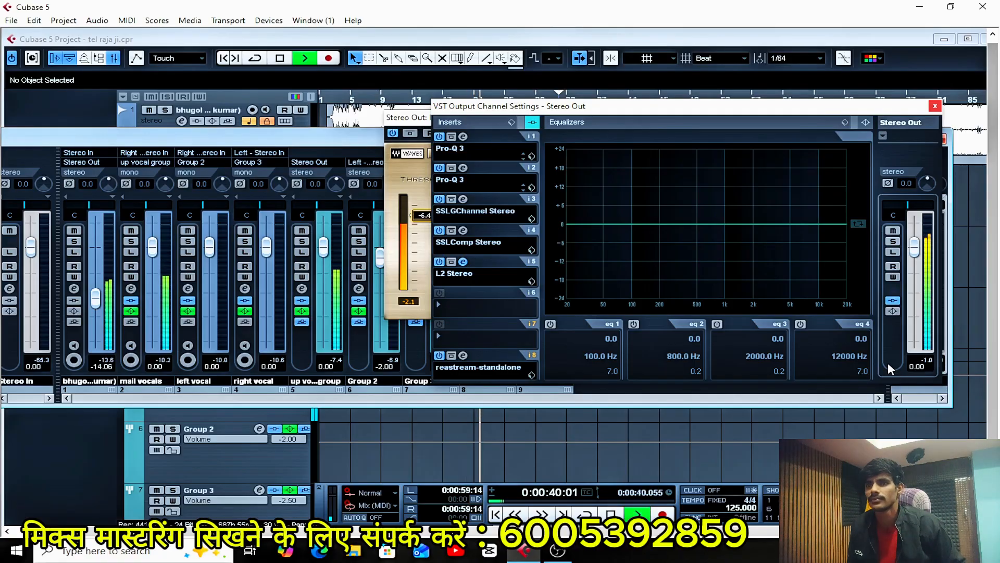
left_click(463, 261)
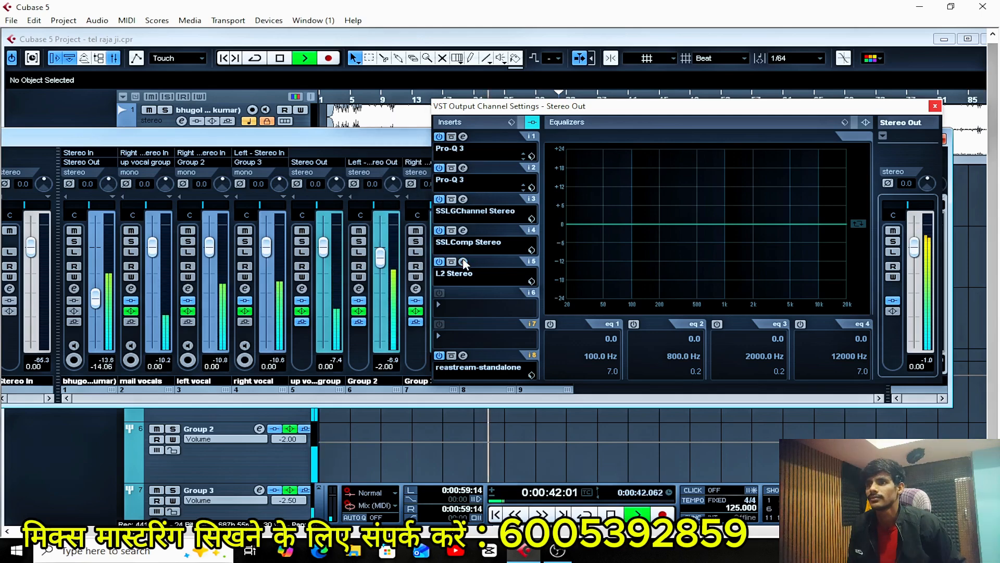
left_click(462, 262)
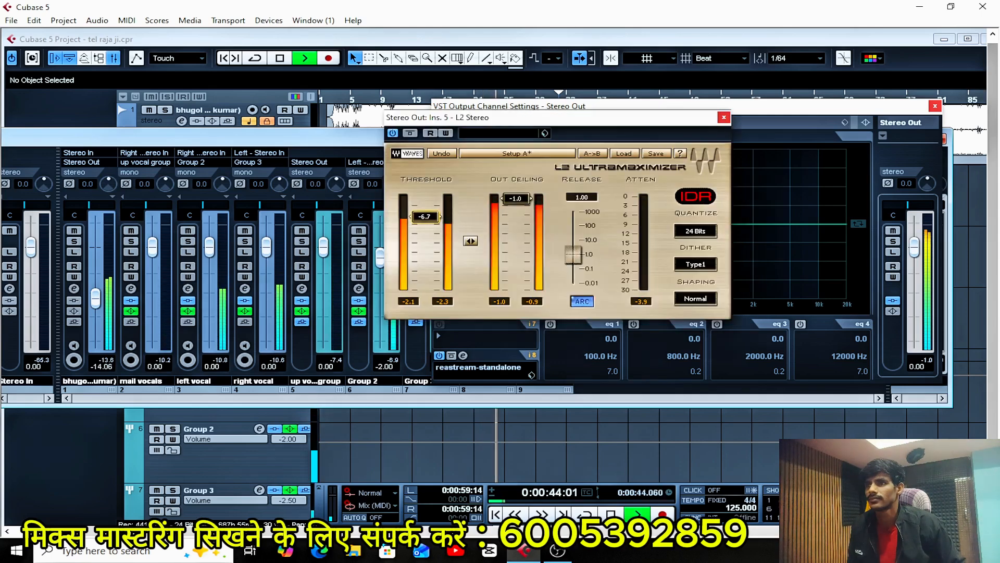
left_click_drag(425, 216, 425, 218)
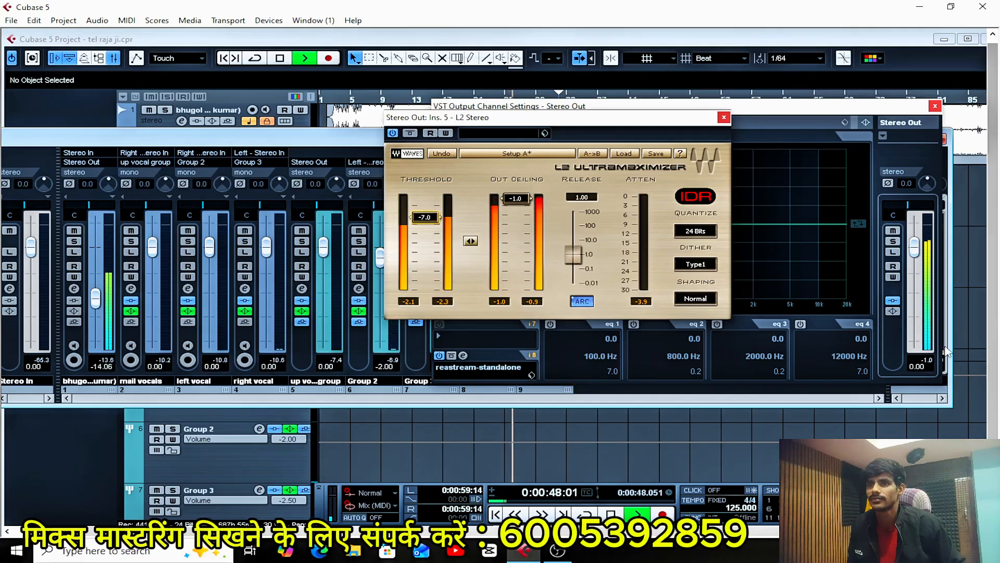
Reset Stereo Out's peak reading and restart playback to check the output level with the new limiter threshold.
left_click(927, 359)
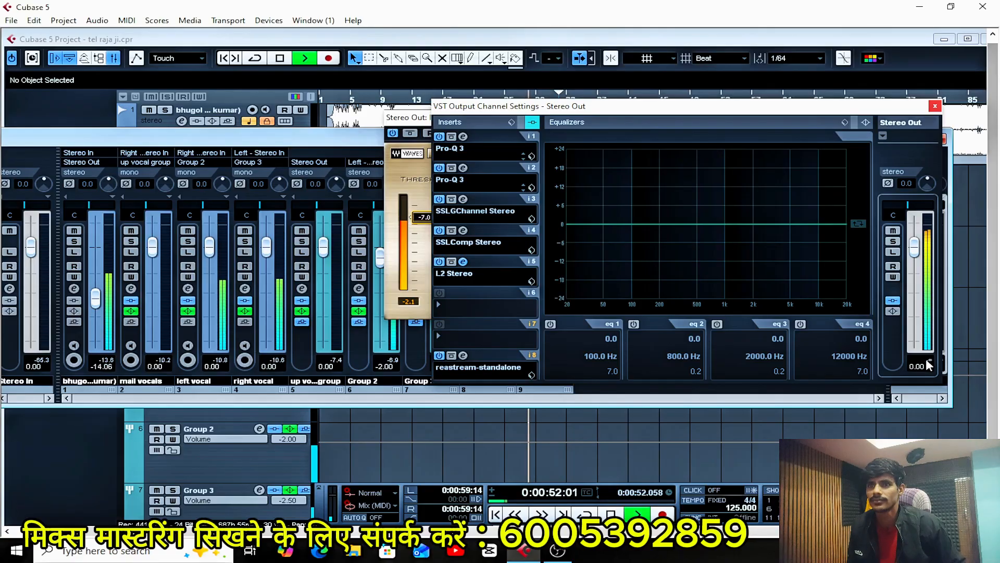
key("space")
key("space")
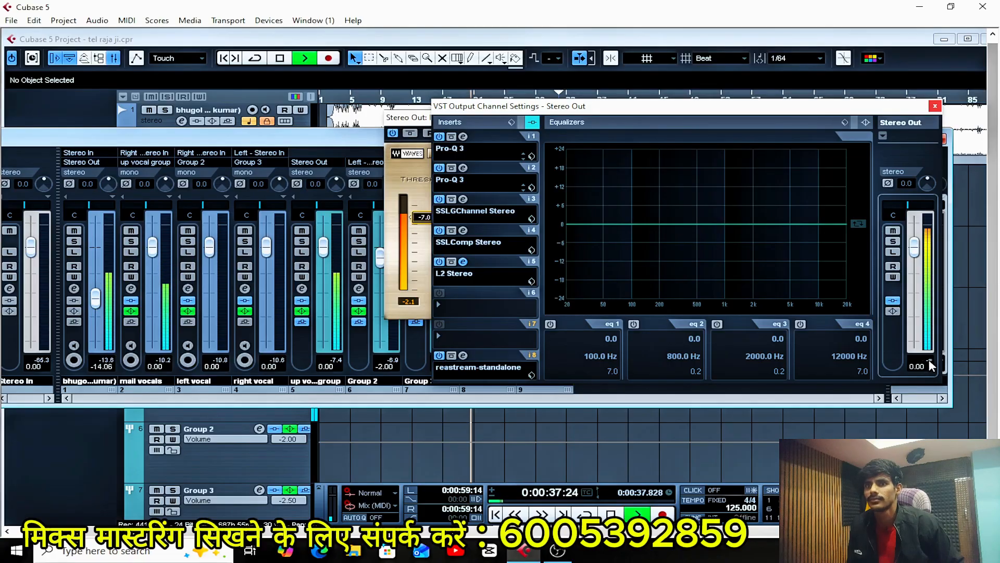
Close the Stereo Out channel settings, the L2 limiter window and the mixer to return to the arrangement.
left_click(934, 107)
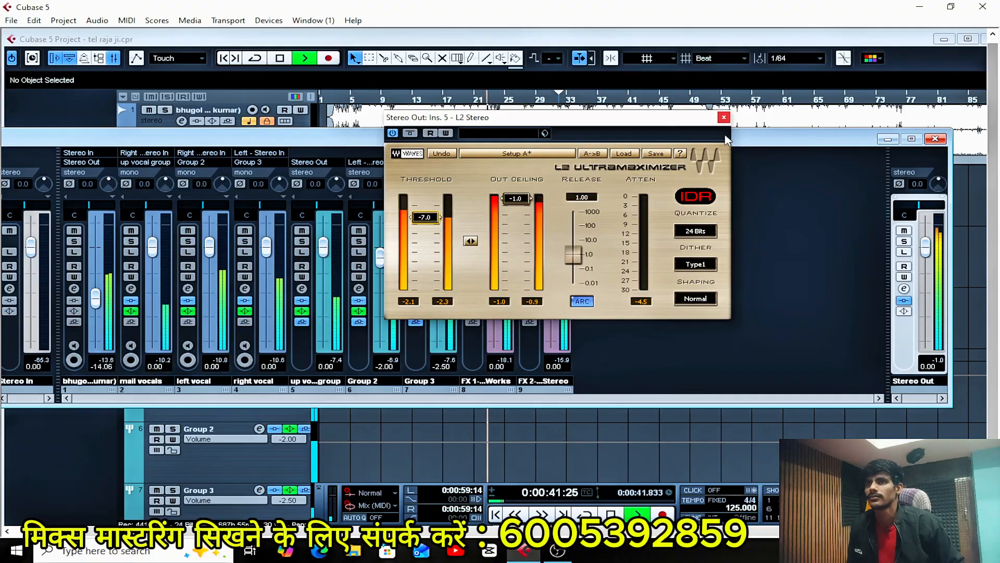
left_click(724, 117)
left_click(941, 141)
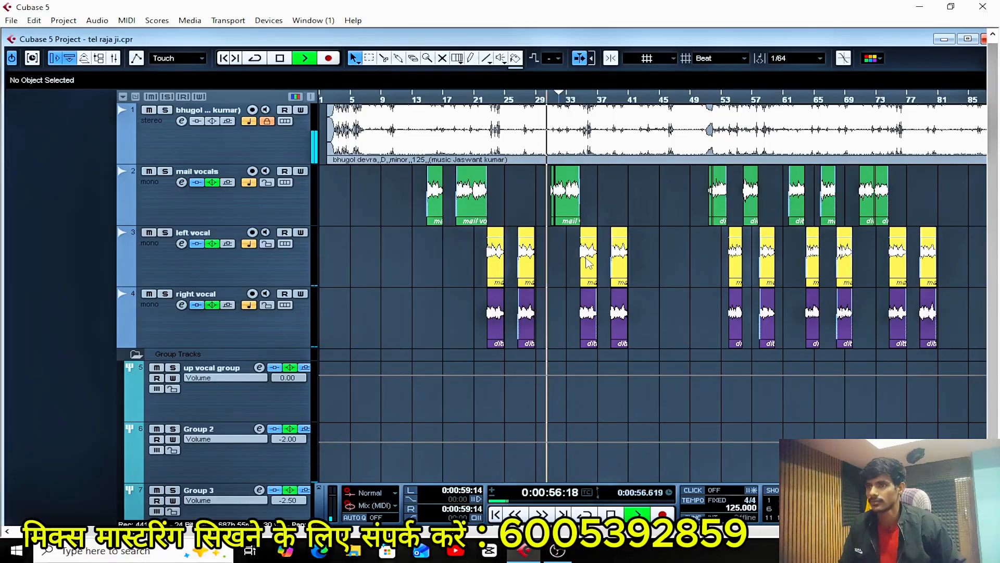
Listen to the mastered mix in the arrangement, following the main, left and right vocal clips from about bar 29, and stop playback.
key("h")
key("h")
key("h")
key("h")
key("h")
key("h")
key("h")
key("h")
key("h")
key("h")
key("h")
key("h")
key("h")
key("g")
key("g")
key("g")
key("g")
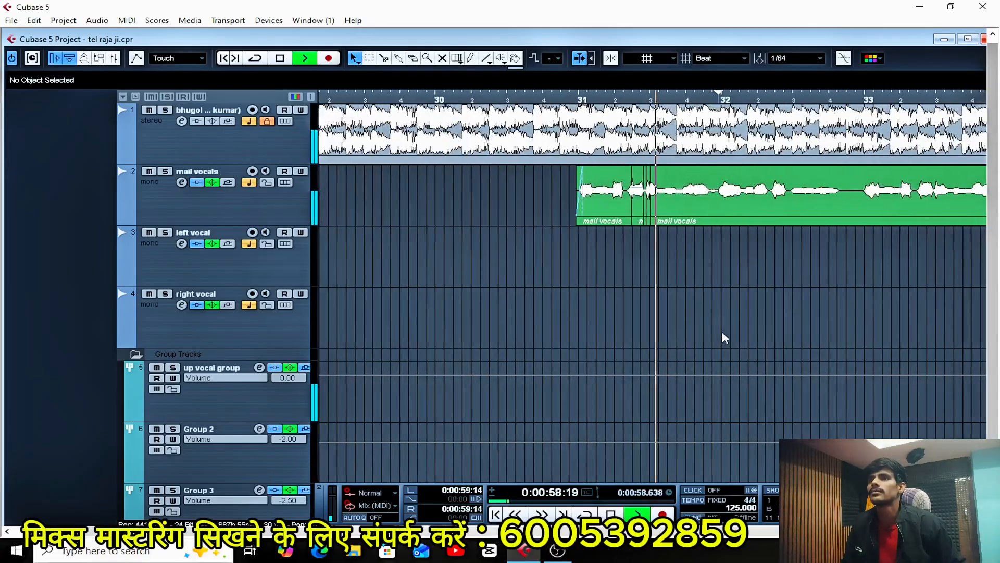
key("h")
key("h")
key("h")
key("h")
key("h")
key("h")
key("h")
key("h")
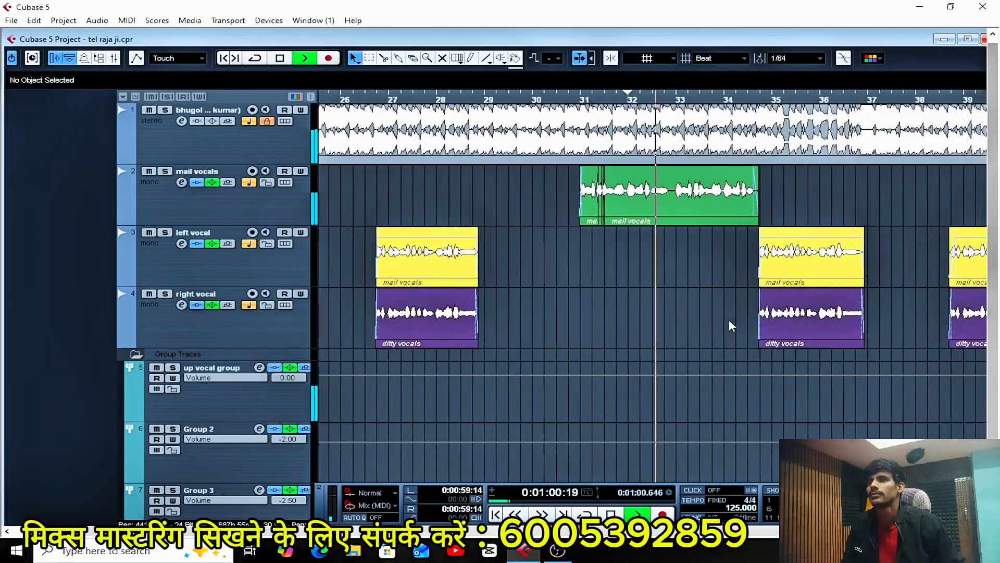
key("g")
key("g")
key("g")
key("g")
key("g")
key("g")
key("g")
key("g")
key("g")
key("g")
key("g")
key("g")
key("g")
key("g")
key("g")
key("g")
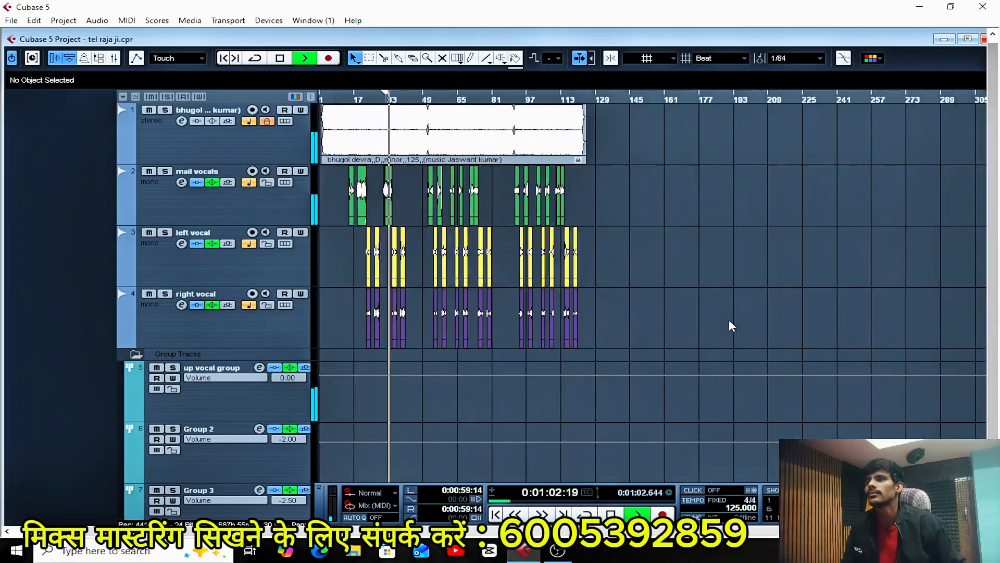
key("h")
key("h")
key("h")
key("h")
key("h")
key("h")
key("h")
key("h")
key("h")
key("h")
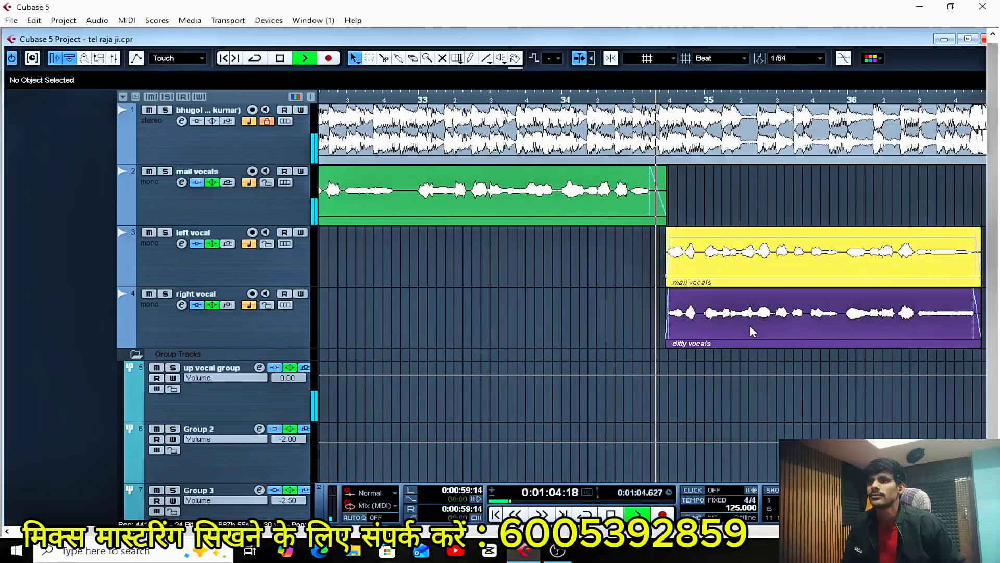
key("g")
key("g")
key("g")
key("g")
key("g")
key("g")
key("h")
key("h")
key("h")
key("h")
key("h")
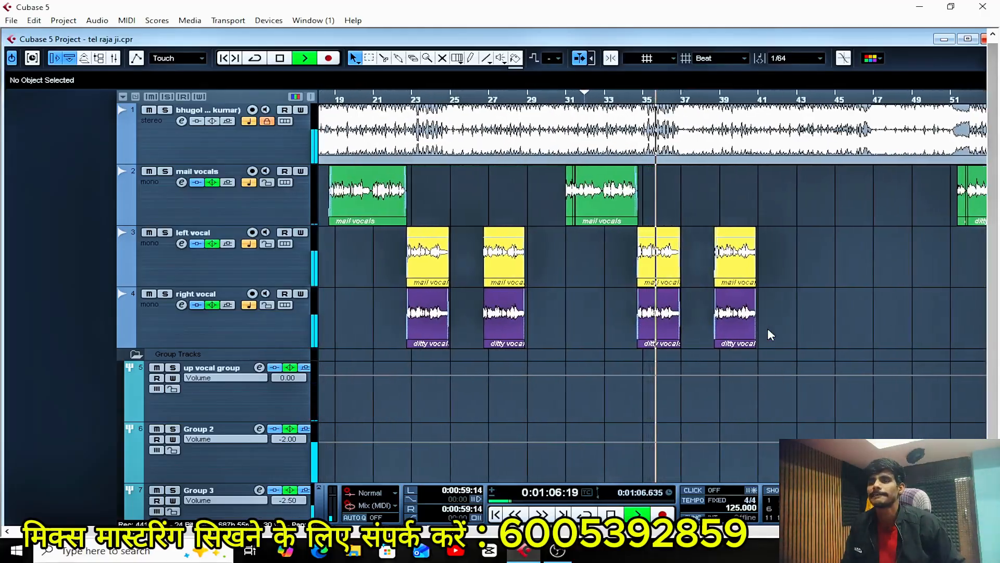
key("g")
key("g")
key("g")
key("g")
key("g")
key("g")
key("g")
key("g")
key("space")
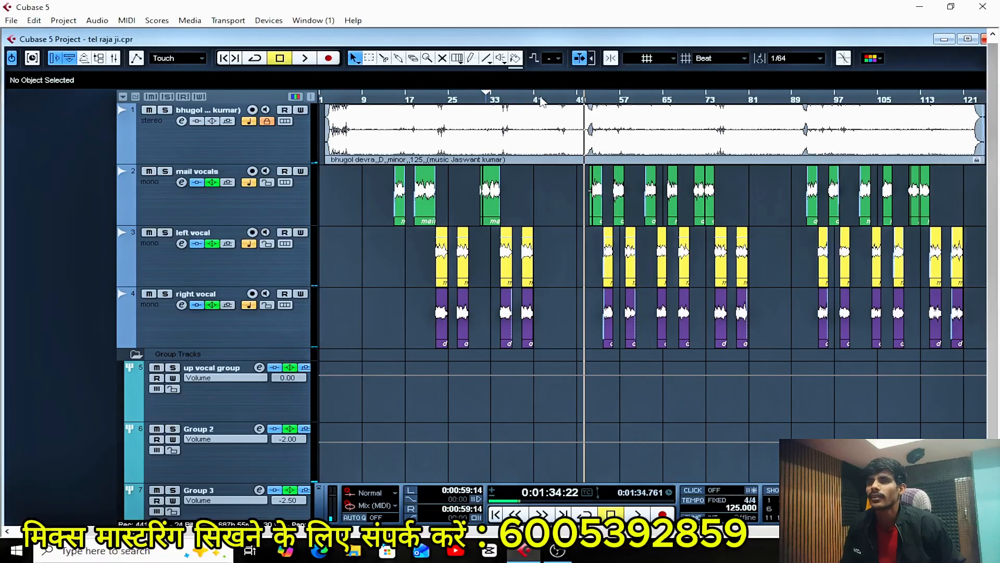
Place the project cursor at bar 51, just before the next group of clips on the mail vocals track.
key("h")
key("h")
key("h")
key("h")
key("h")
key("h")
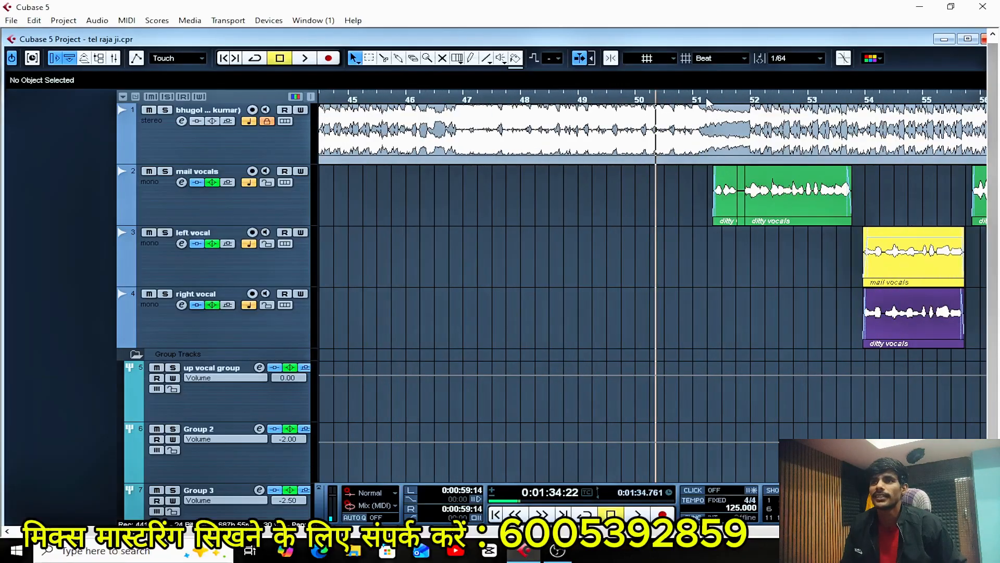
left_click(708, 103)
key("h")
key("g")
key("g")
key("g")
key("g")
key("g")
key("g")
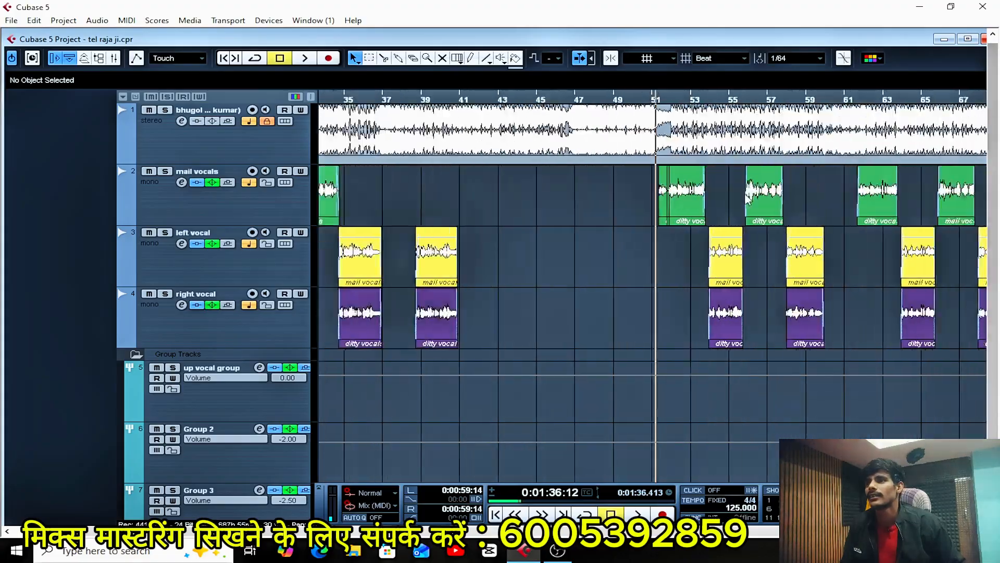
key("h")
key("h")
key("h")
key("h")
key("h")
key("h")
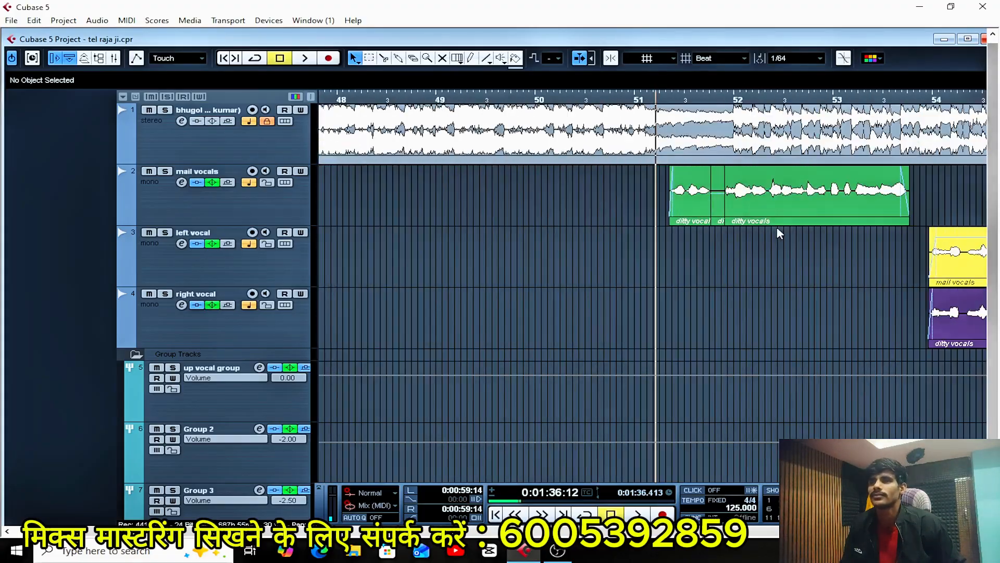
key("g")
key("g")
key("g")
key("g")
key("g")
key("g")
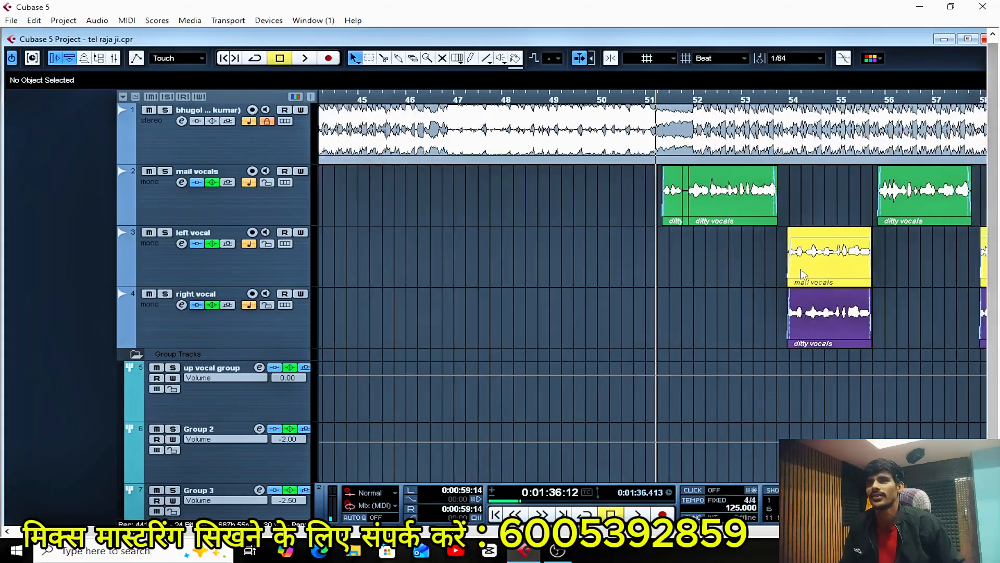
key("h")
key("h")
key("h")
key("h")
key("h")
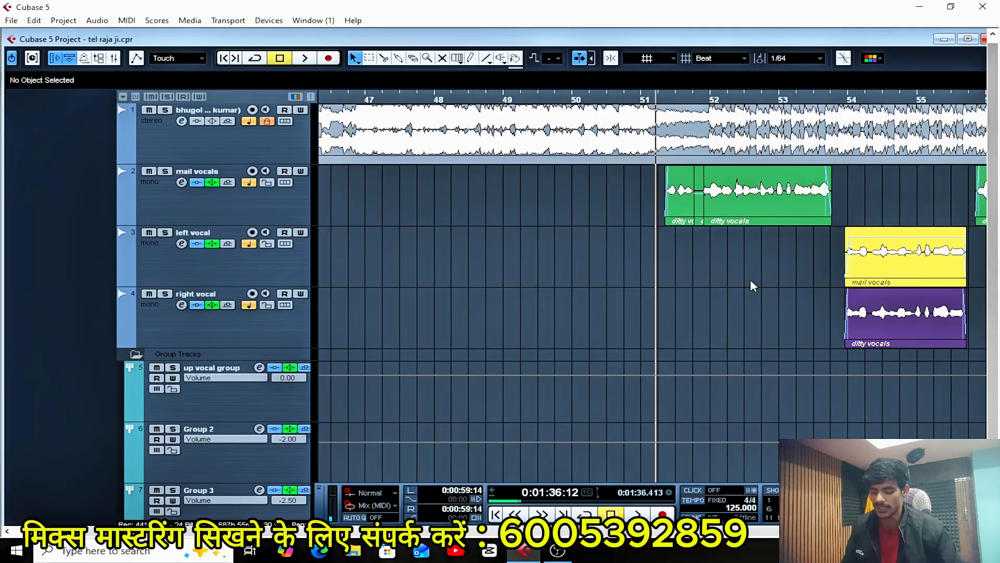
key("g")
key("g")
key("g")
key("g")
key("g")
key("g")
key("g")
key("g")
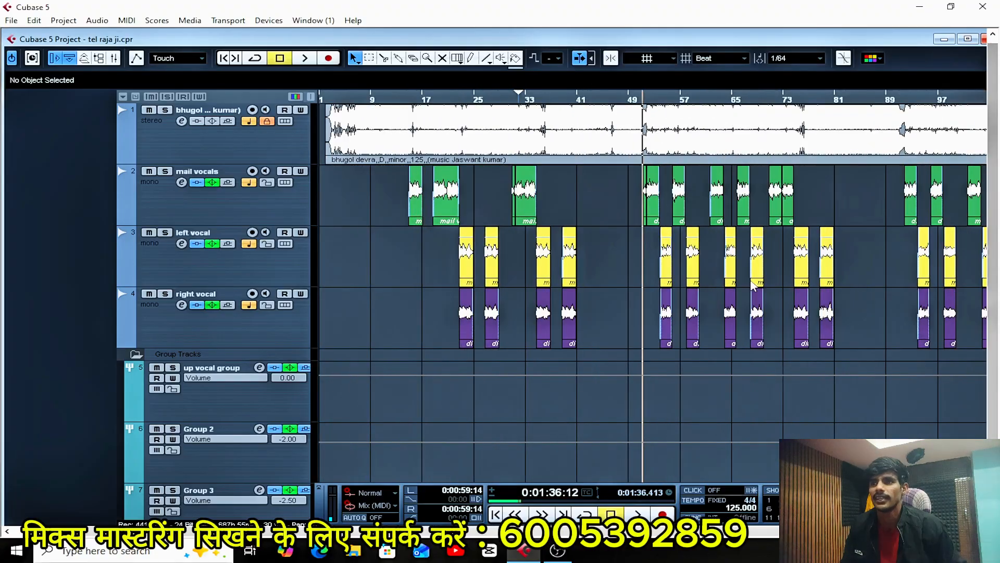
key("h")
key("h")
key("h")
key("h")
key("h")
key("h")
key("h")
key("h")
key("h")
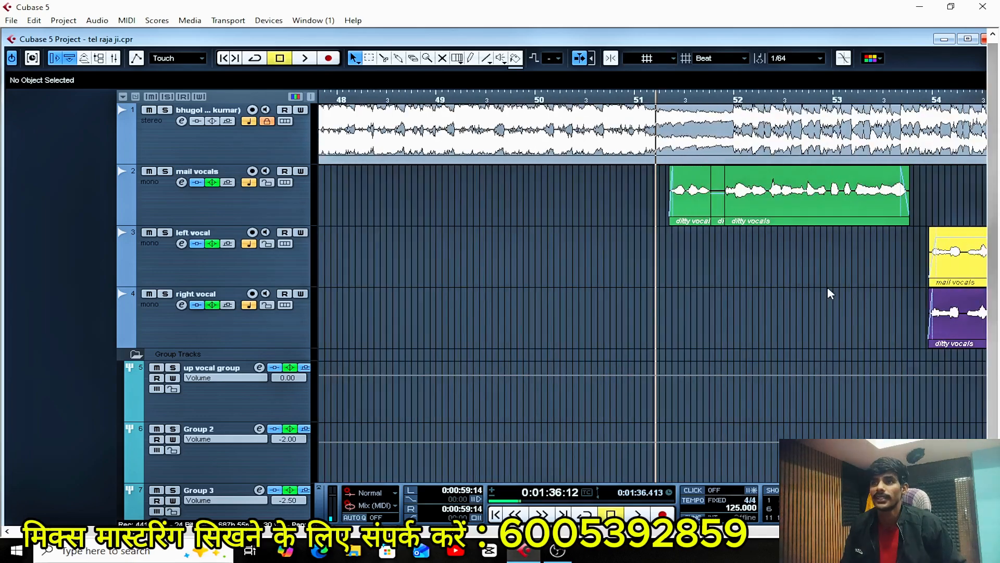
key("g")
key("g")
Play the mastered mix from bar 51 and follow the first mail vocals clips up to about bar 53.
key("space")
key("g")
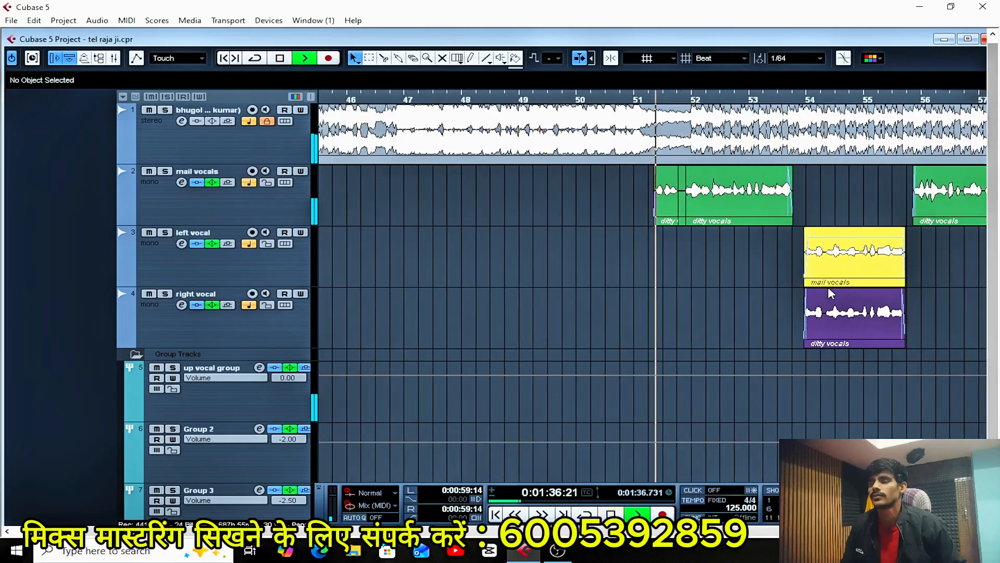
key("g")
key("g")
key("h")
key("h")
key("h")
key("h")
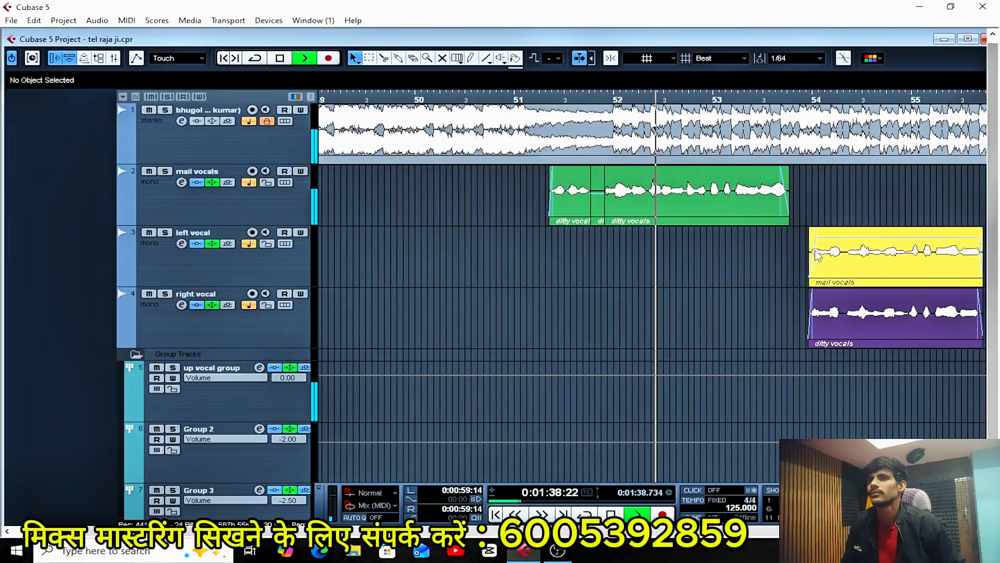
key("g")
key("g")
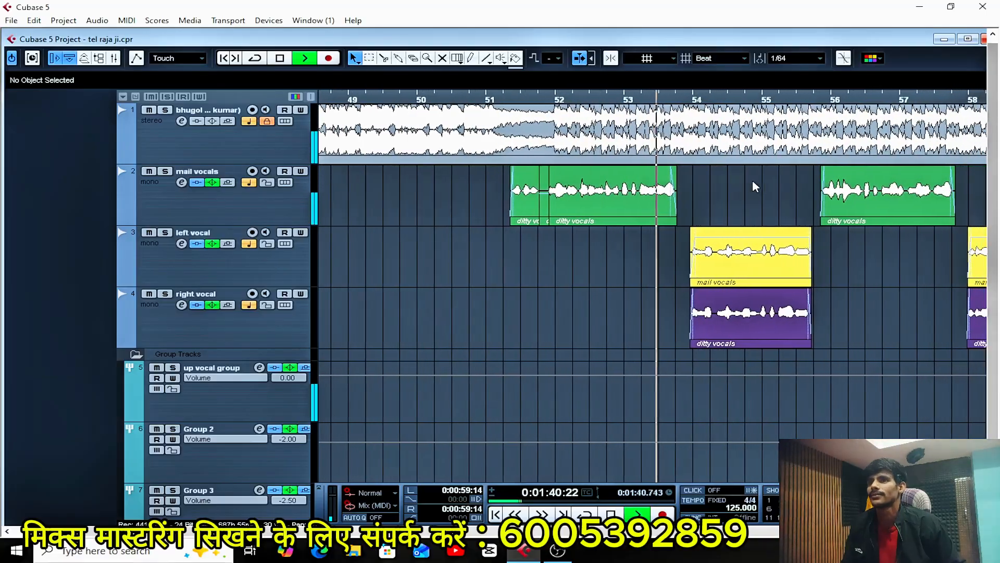
Restart playback from bar 51, listen into the left and right vocal clips around bar 55, and stop playback.
key("space")
key("space")
key("h")
key("h")
key("h")
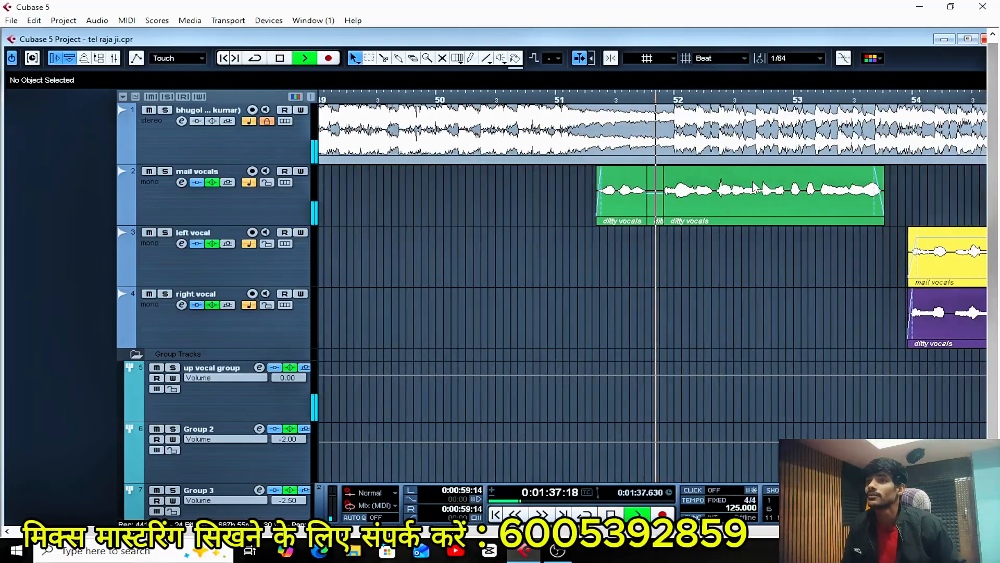
key("g")
key("g")
key("g")
key("g")
key("g")
key("g")
key("g")
key("g")
key("g")
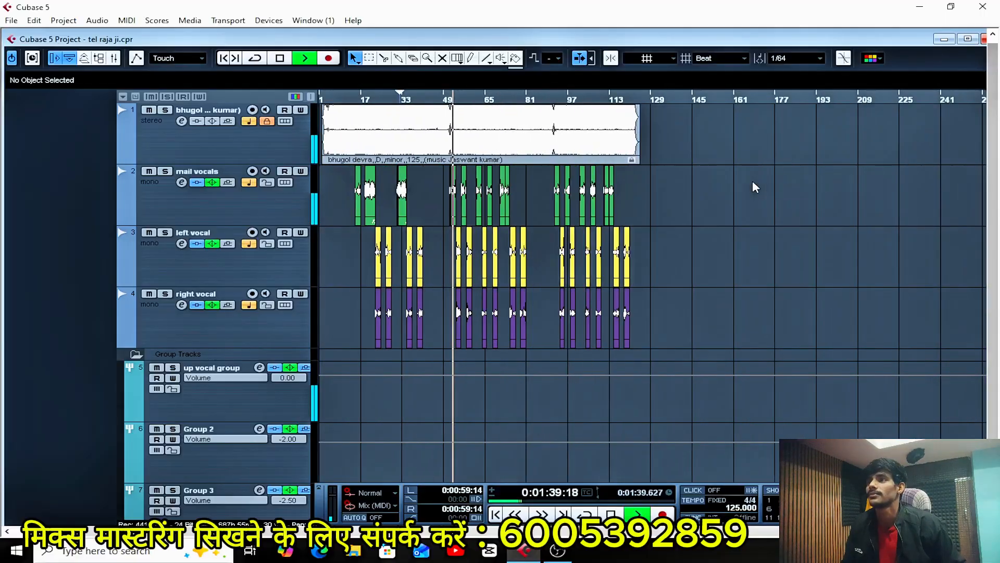
key("h")
key("h")
key("h")
key("h")
key("h")
key("h")
key("h")
key("h")
key("h")
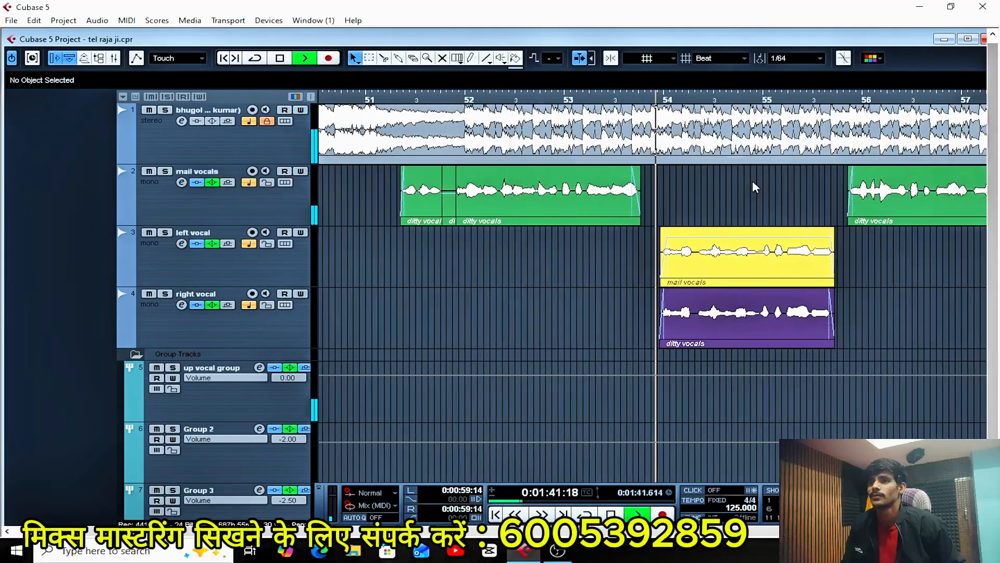
key("g")
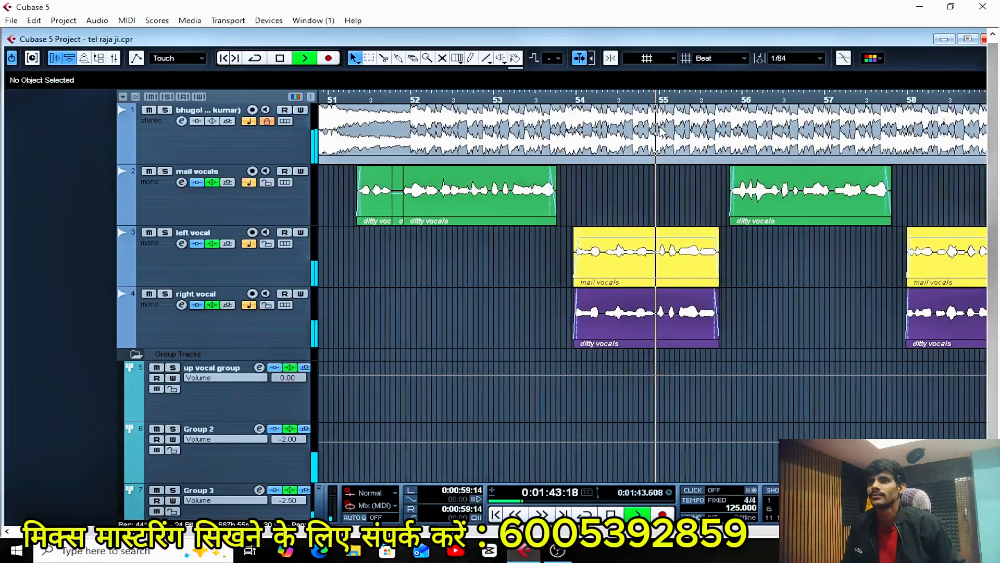
key("space")
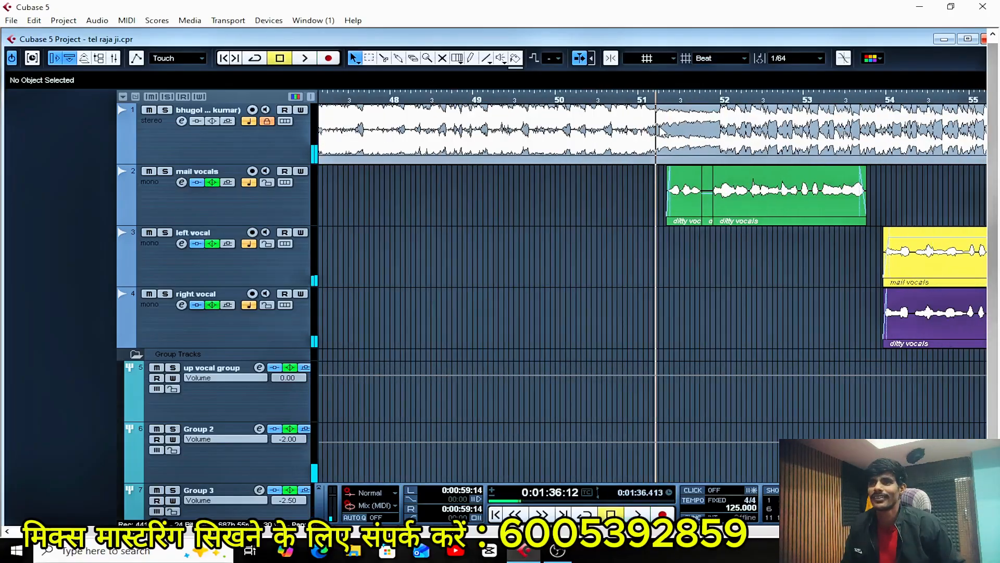
key("g")
key("g")
key("g")
key("g")
key("g")
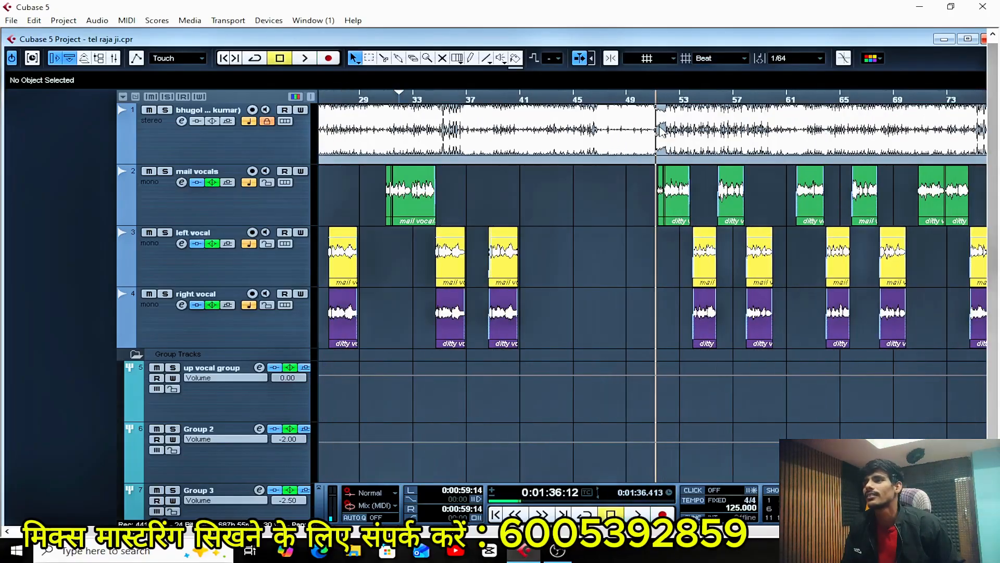
key("g")
key("g")
key("h")
key("h")
key("h")
key("h")
key("h")
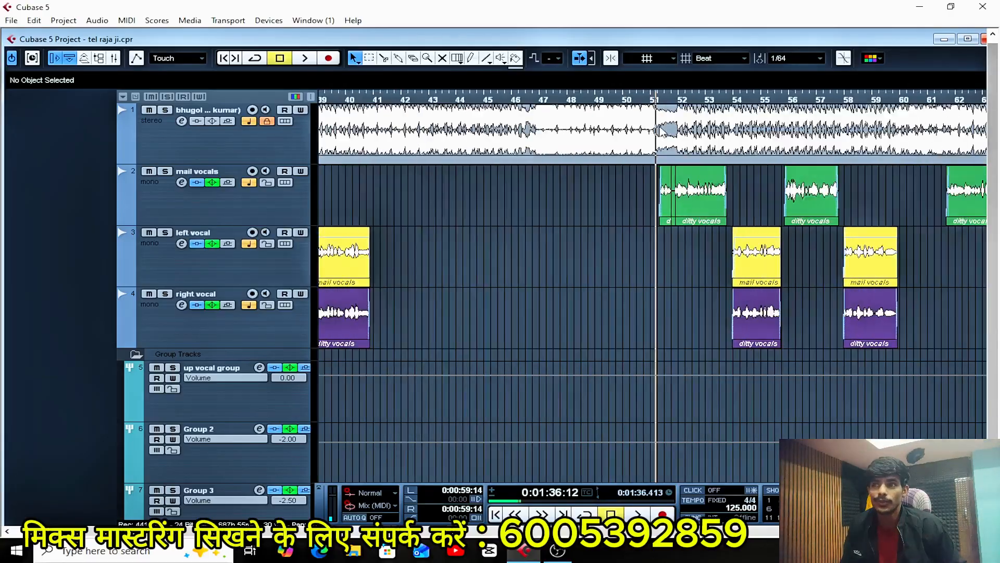
key("h")
key("h")
key("h")
key("h")
key("h")
key("g")
key("g")
key("g")
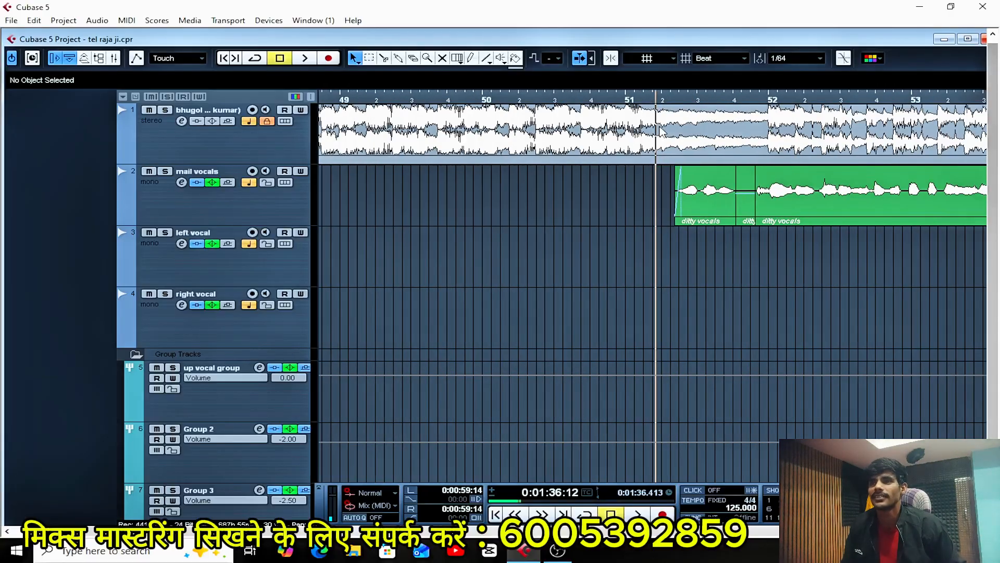
key("g")
key("g")
key("g")
key("g")
key("g")
key("g")
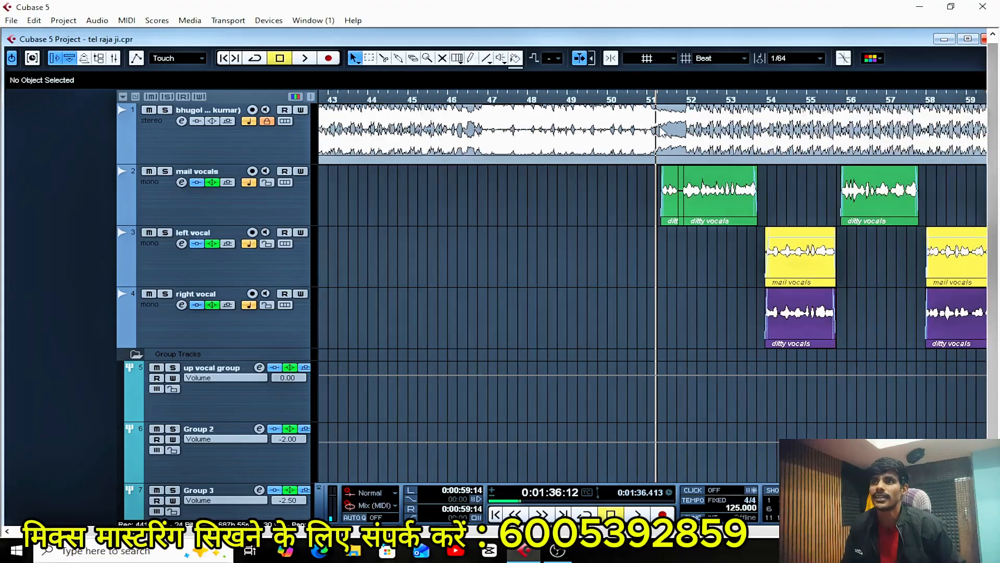
Play the mix from bar 51 again and listen to the alternating main and doubled vocal clips up to about bar 65.
key("h")
key("h")
key("h")
key("h")
key("h")
key("h")
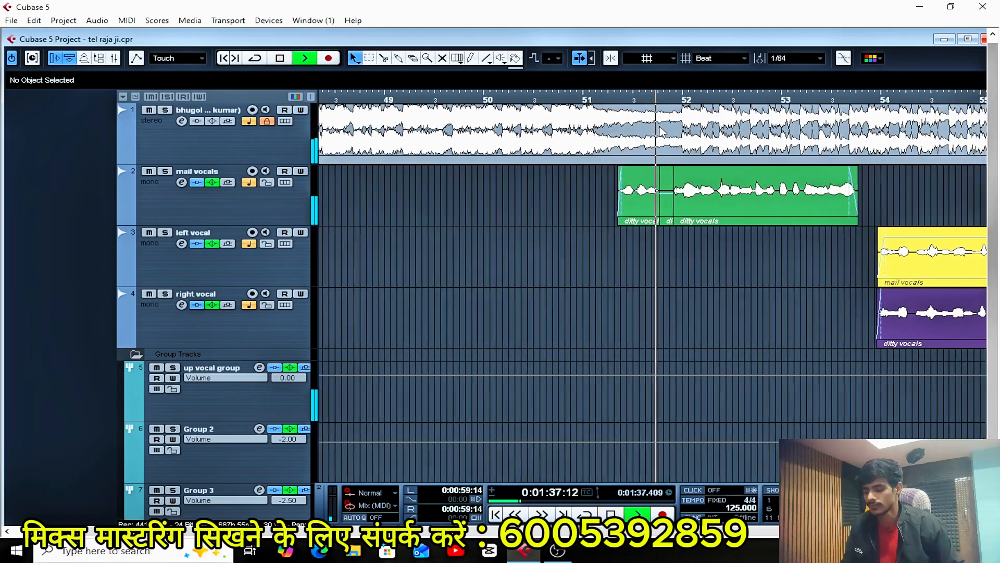
key("g")
key("g")
key("g")
key("g")
key("g")
key("g")
key("g")
key("g")
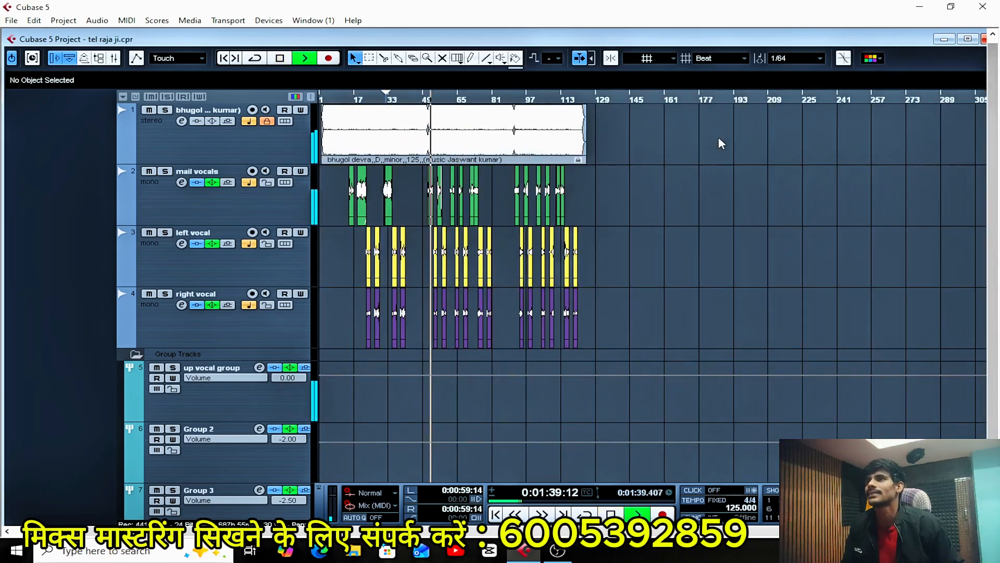
key("h")
key("h")
key("h")
key("h")
key("h")
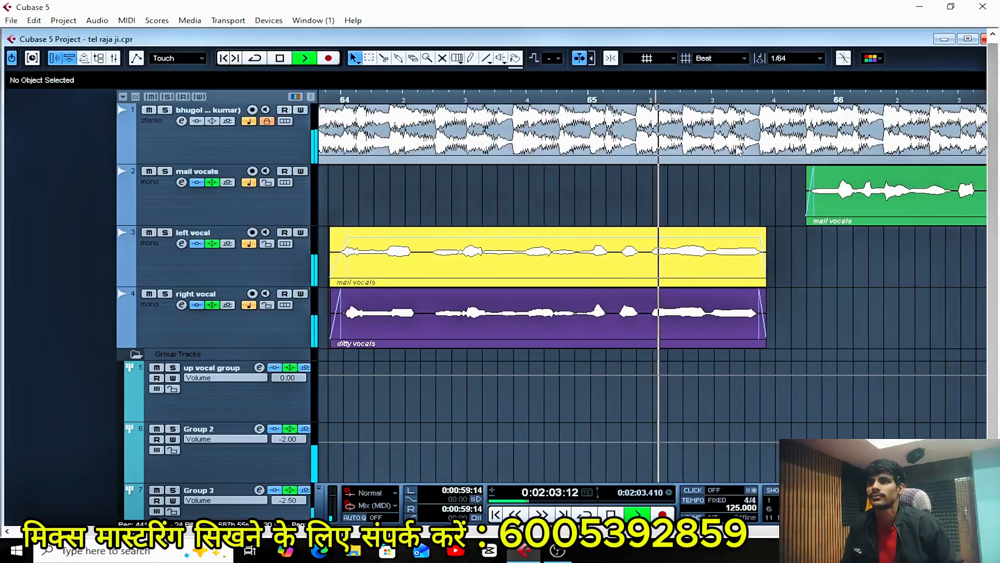
Continue listening through the mail, left and right vocal clips to about bar 75, and stop playback.
key("g")
key("g")
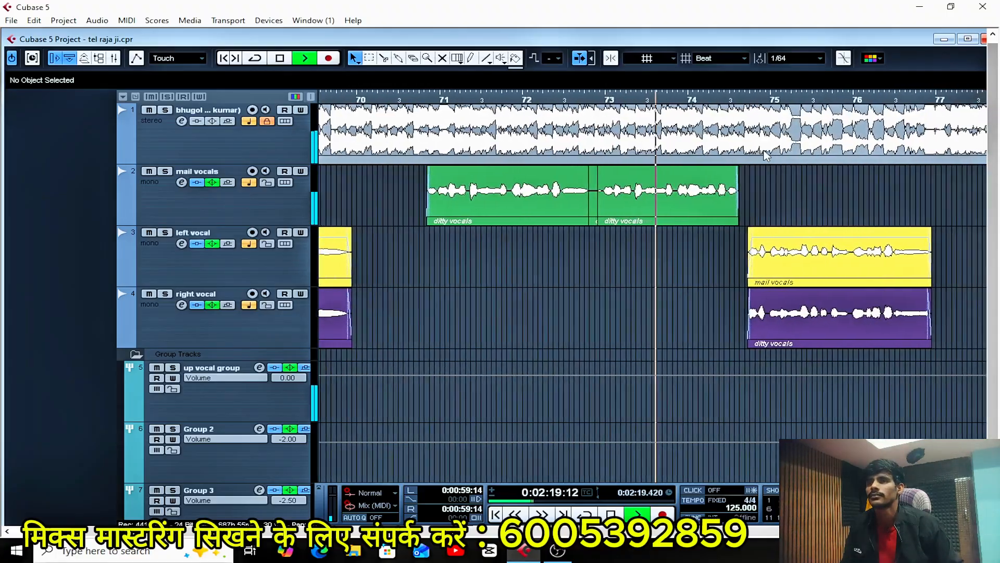
key("h")
key("h")
key("h")
key("g")
key("g")
key("g")
key("g")
key("g")
key("g")
key("g")
key("g")
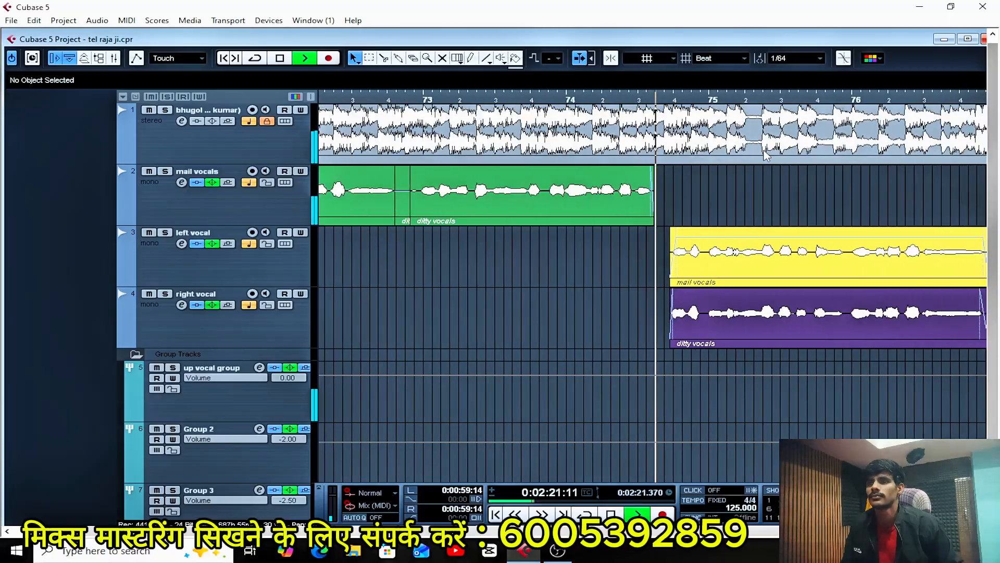
key("g")
key("g")
key("g")
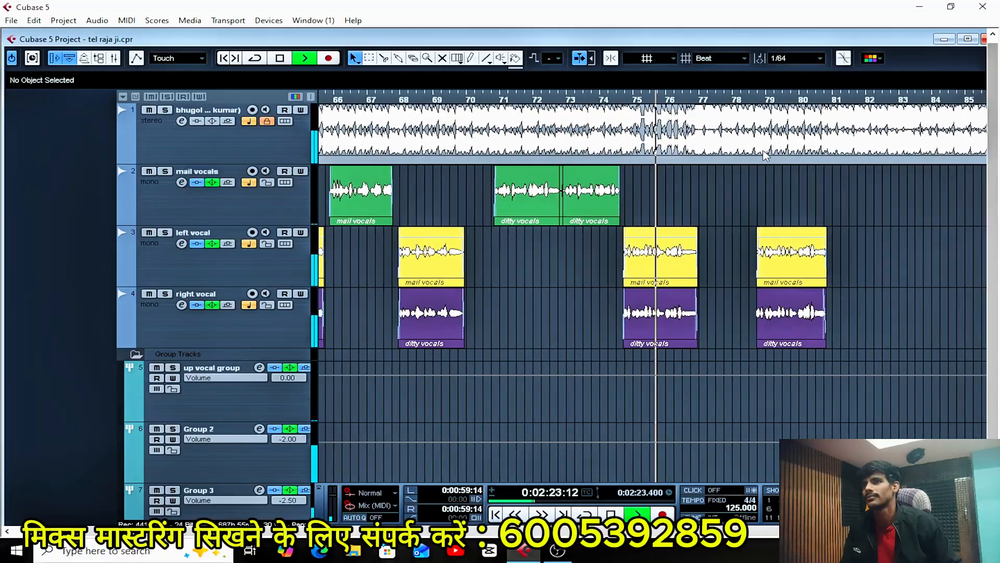
key("space")
Restart playback from bar 51 to hear the first mail vocals clips once more.
key("g")
key("g")
key("g")
key("g")
key("g")
key("g")
key("g")
key("g")
key("g")
key("g")
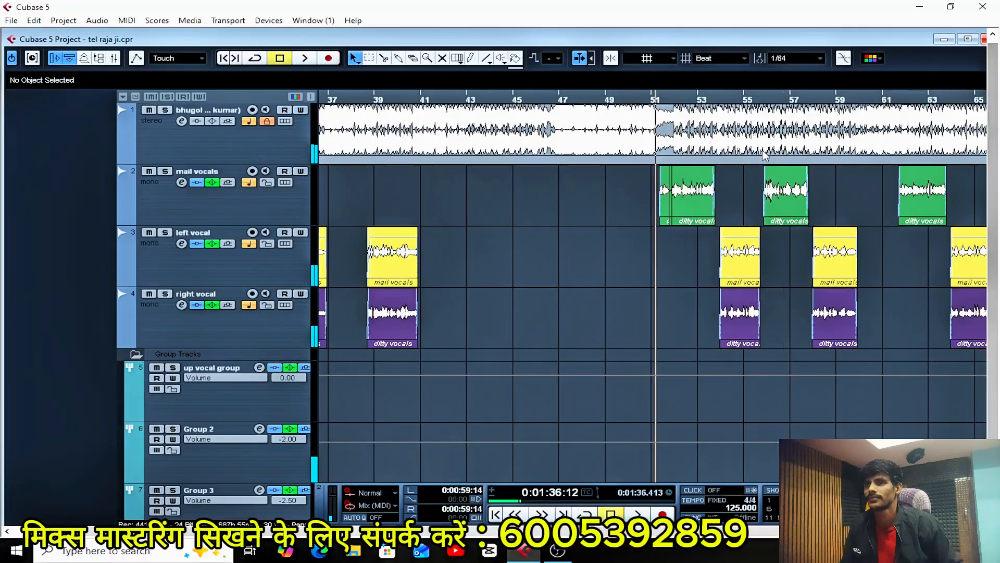
key("space")
key("h")
key("h")
key("h")
key("h")
key("h")
key("h")
key("h")
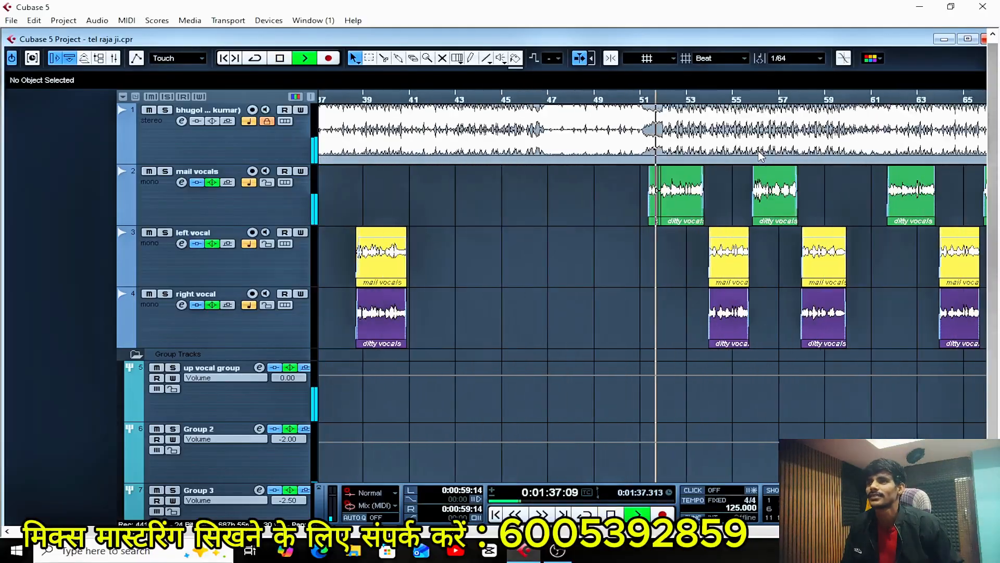
Review Stereo Out's mixer level and insert chain during playback, close the channel settings and mixer, and stop playback.
key("F3")
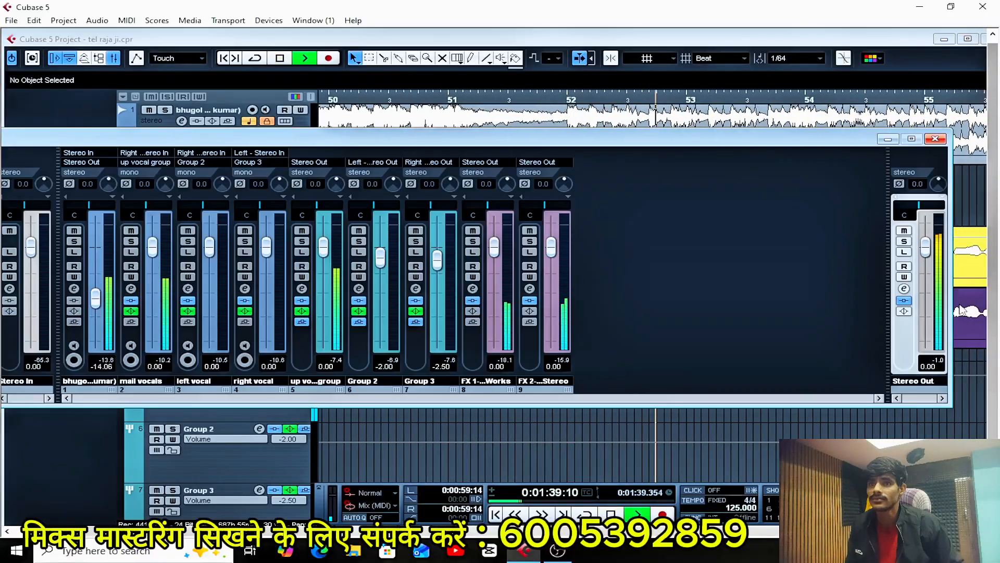
left_click(907, 292)
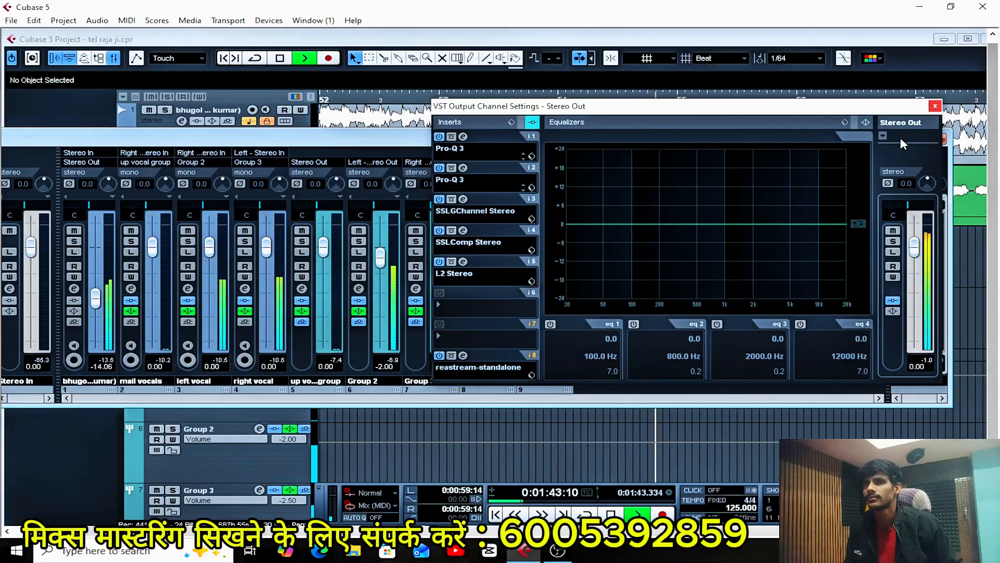
left_click(935, 106)
left_click(935, 139)
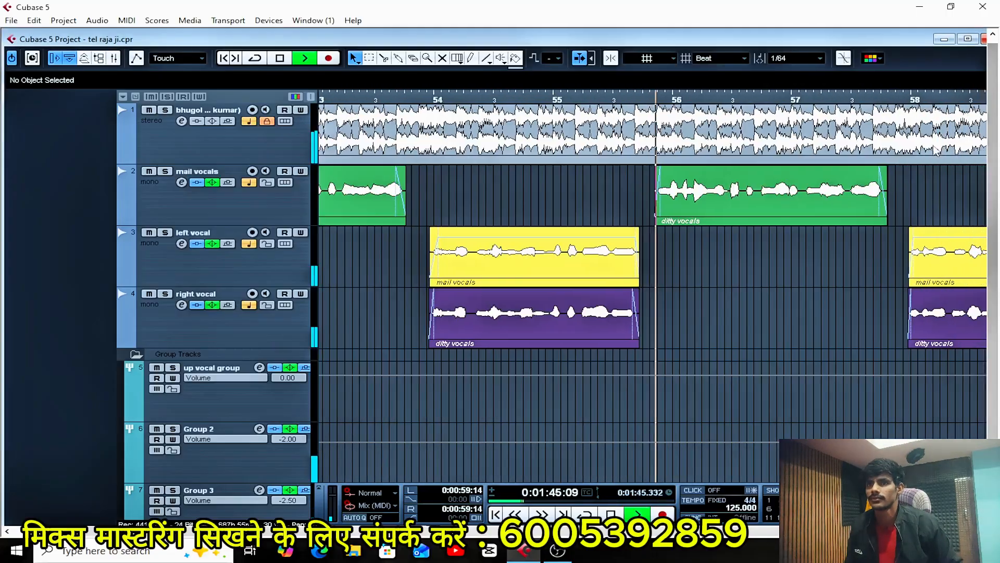
key("space")
key("g")
key("g")
key("g")
key("g")
key("g")
key("g")
key("g")
key("g")
key("g")
key("g")
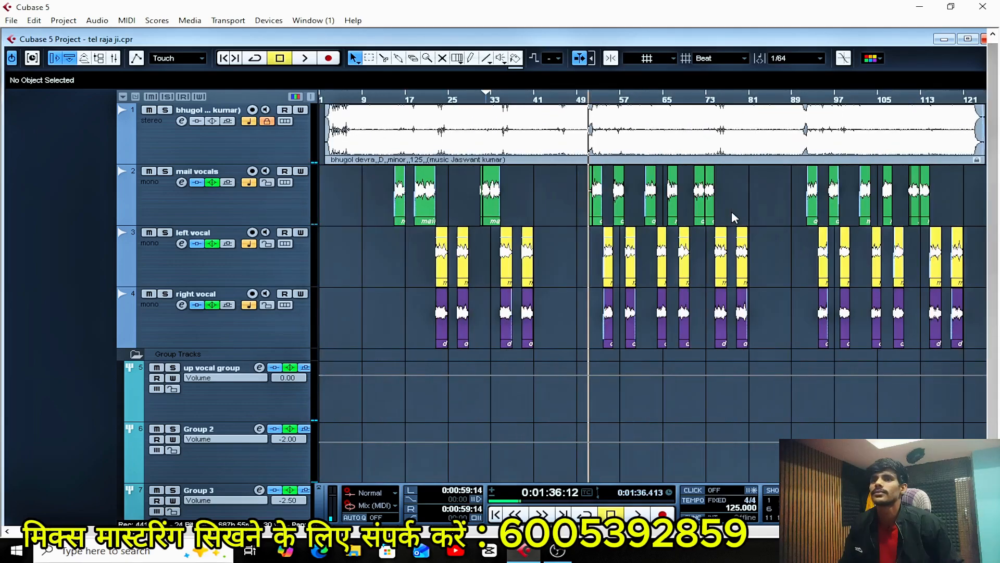
key("h")
key("h")
key("h")
key("h")
key("h")
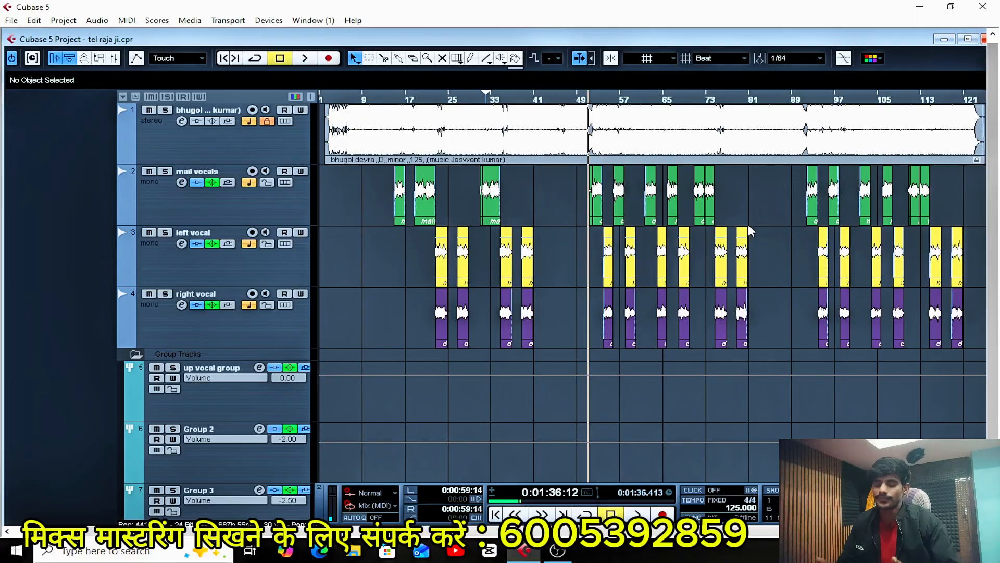
Look over Stereo Out's insert chain in its channel settings once more with playback stopped, and close the settings and the mixer.
key("F3")
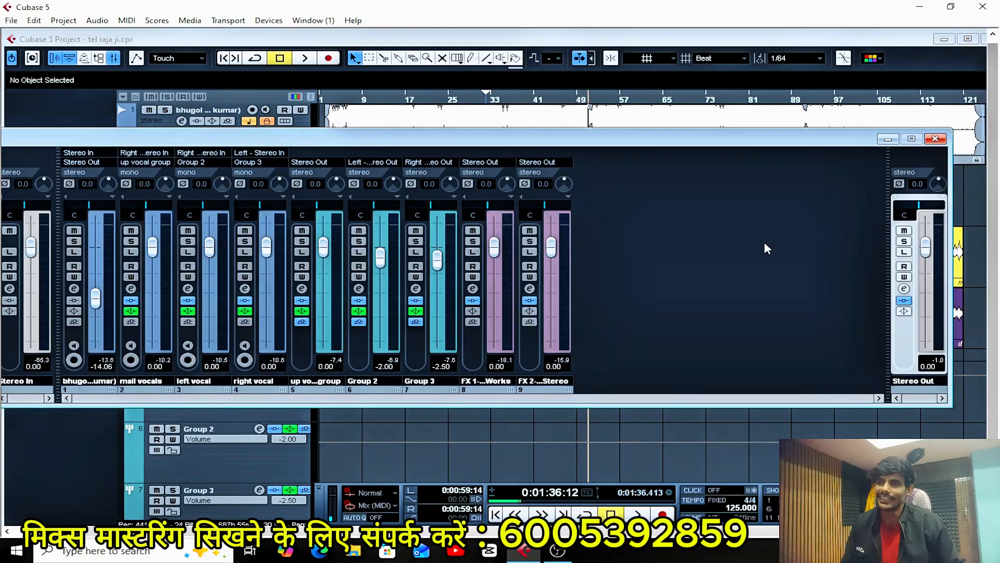
left_click(904, 290)
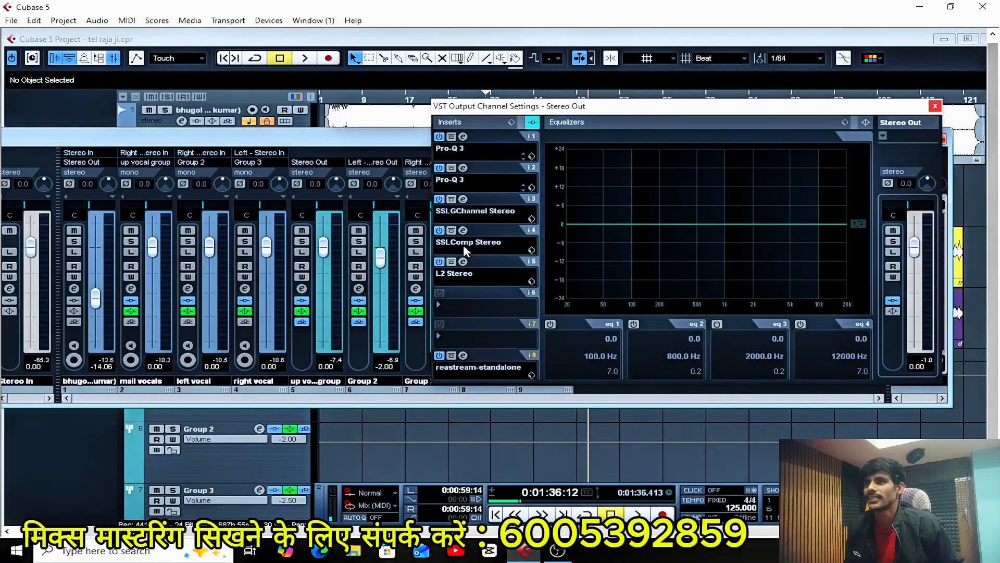
left_click(935, 106)
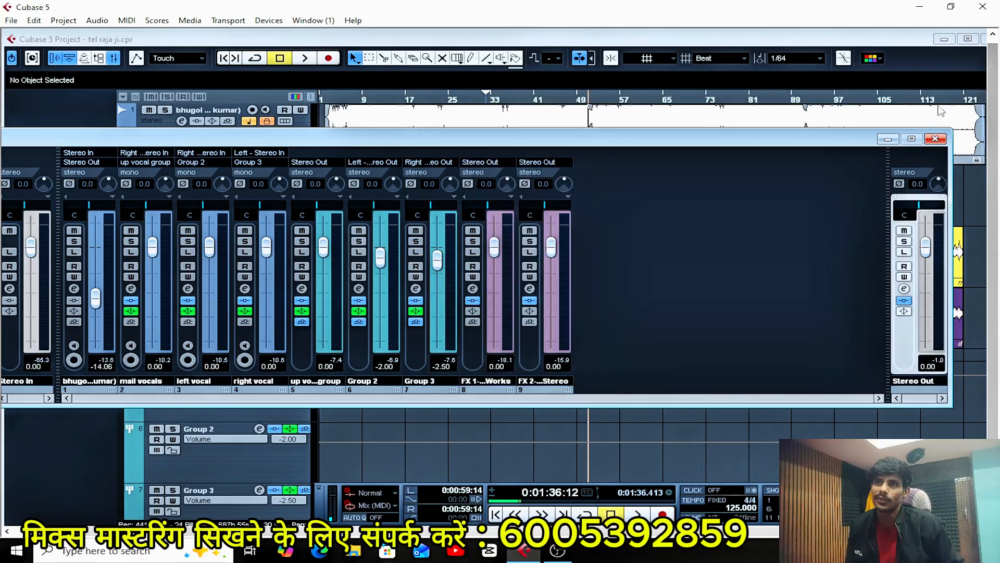
left_click(943, 139)
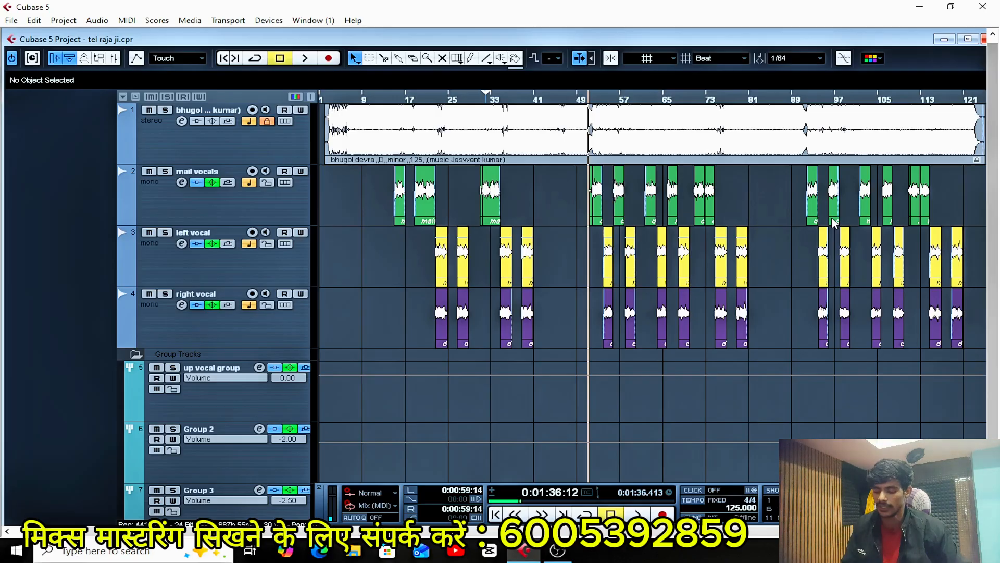
key("g")
key("g")
key("g")
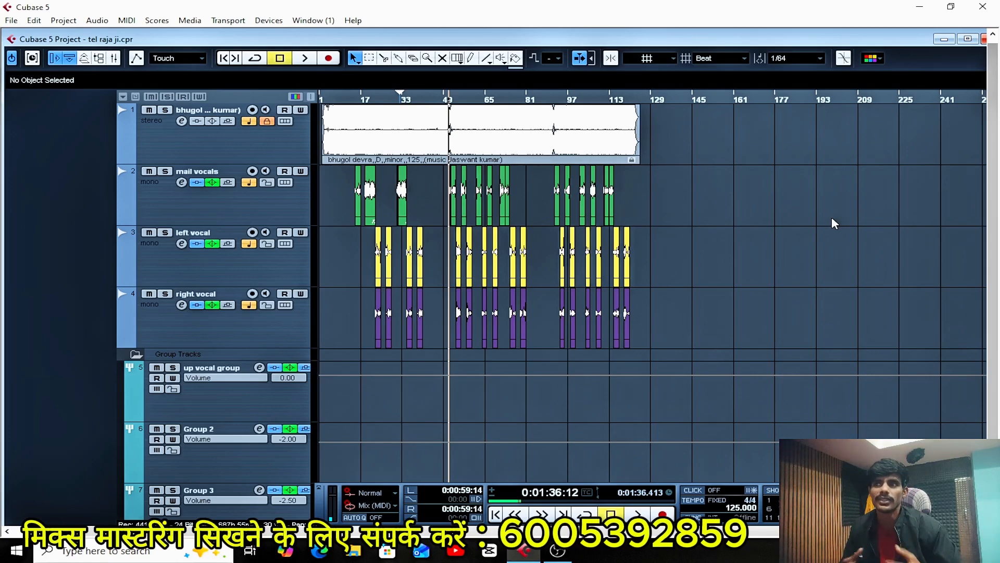
key("h")
key("h")
key("h")
key("h")
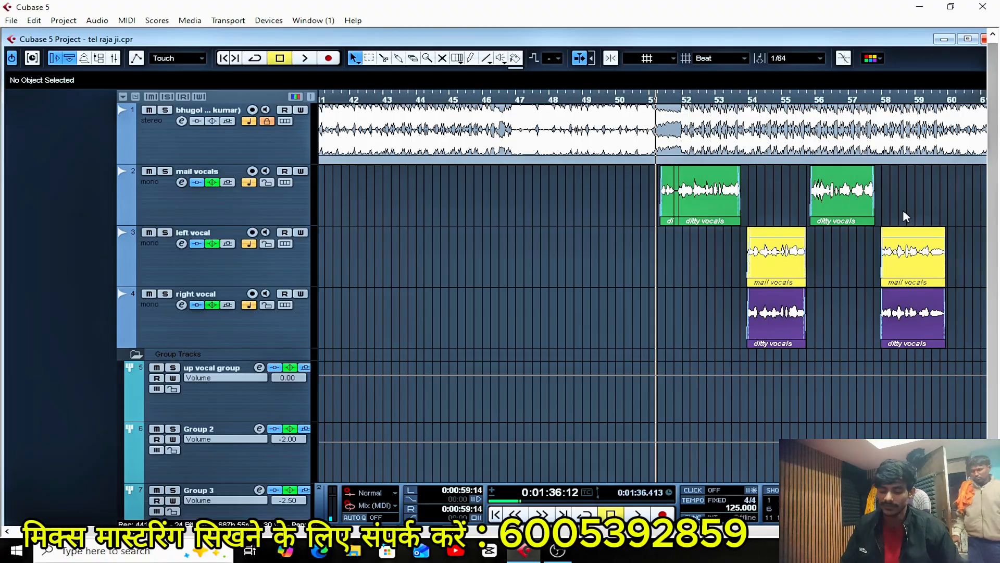
key("g")
key("g")
key("g")
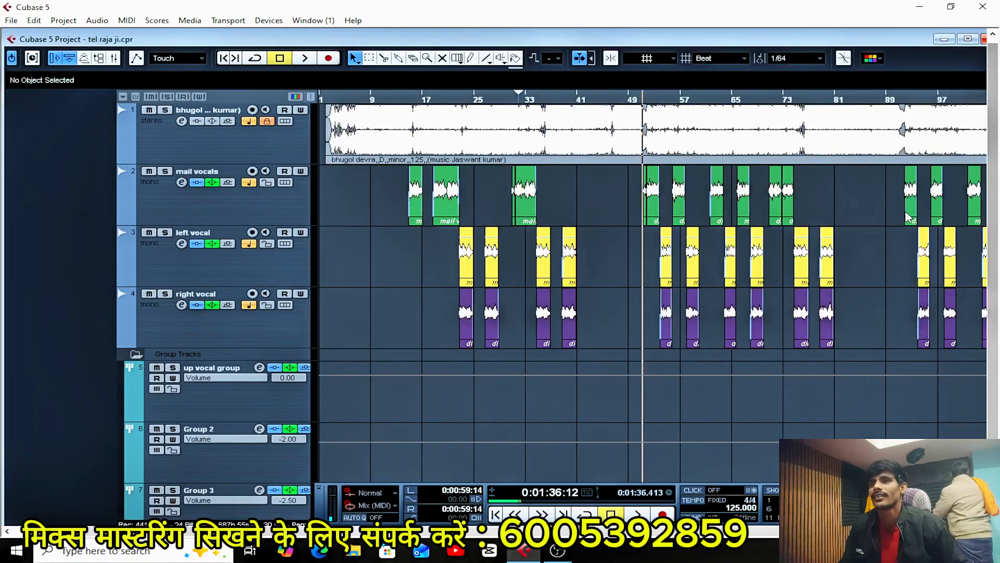
key("h")
key("h")
key("h")
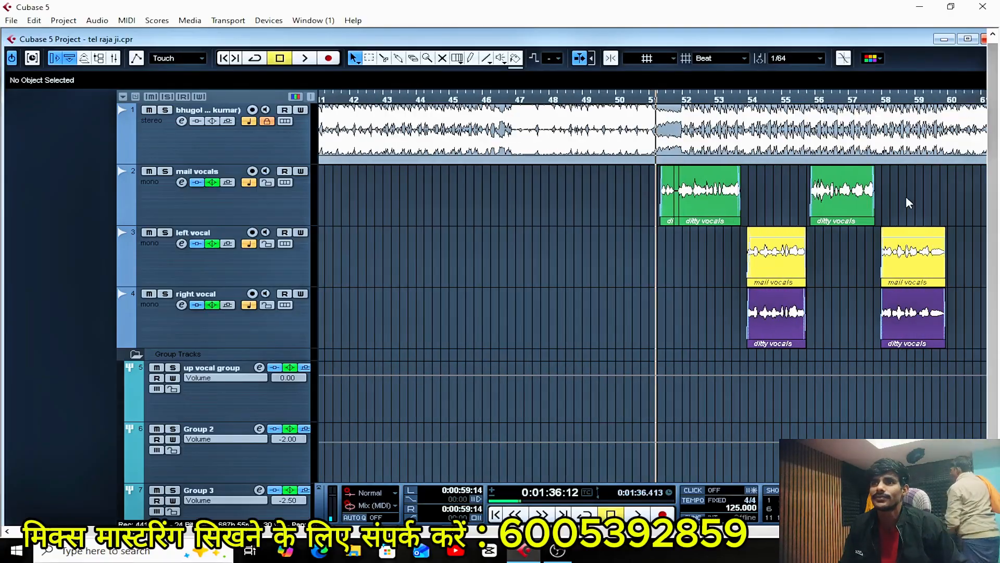
key("g")
key("g")
key("h")
key("h")
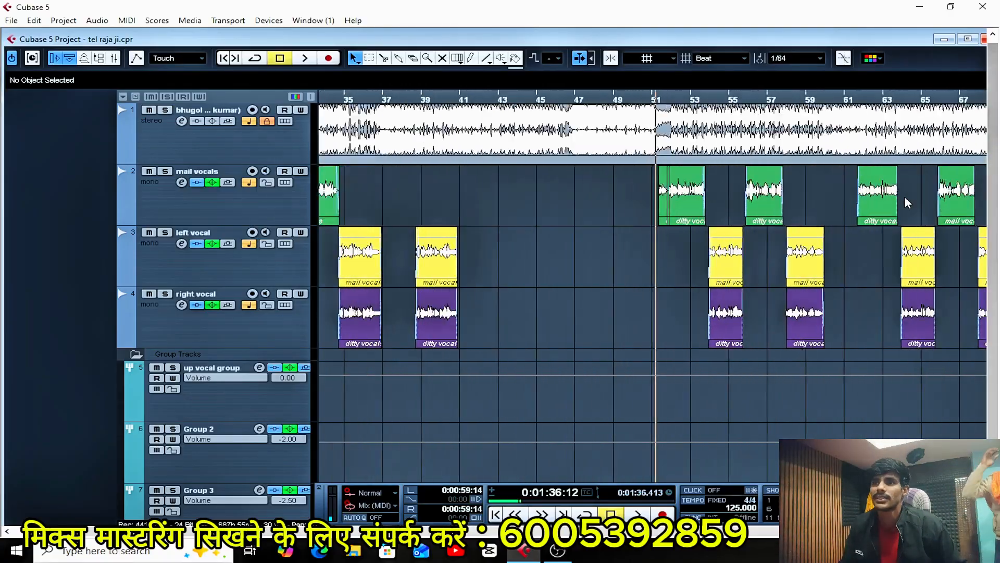
key("h")
key("h")
key("h")
key("h")
key("g")
key("g")
key("g")
key("g")
key("g")
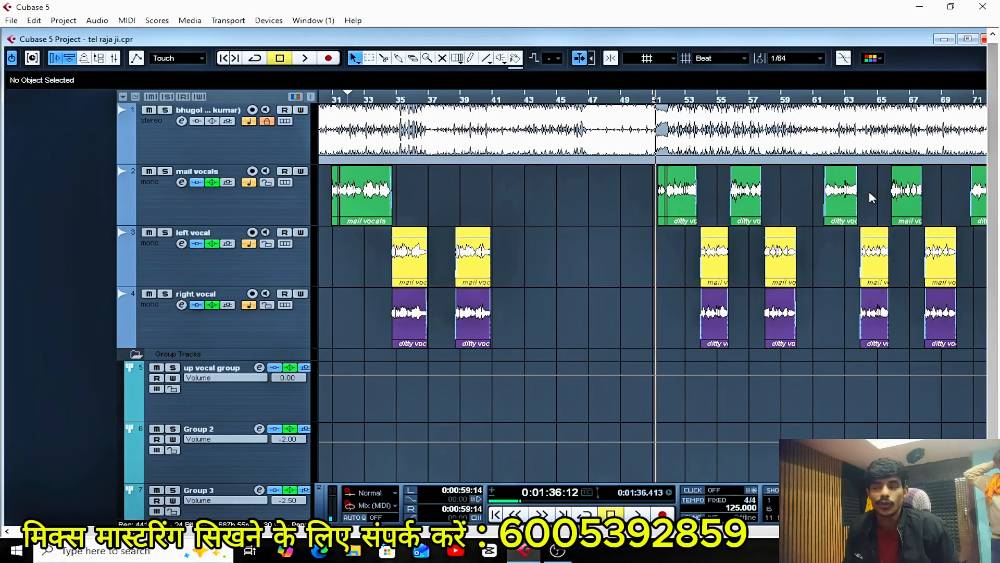
key("g")
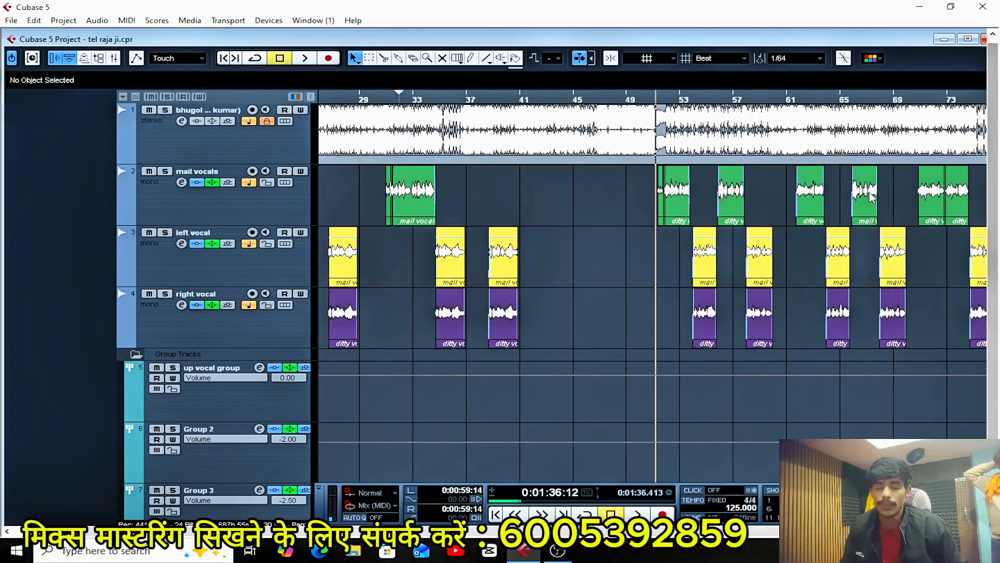
key("g")
key("g")
key("g")
key("g")
key("g")
key("g")
key("g")
key("g")
key("g")
key("g")
key("h")
key("h")
key("h")
key("h")
key("h")
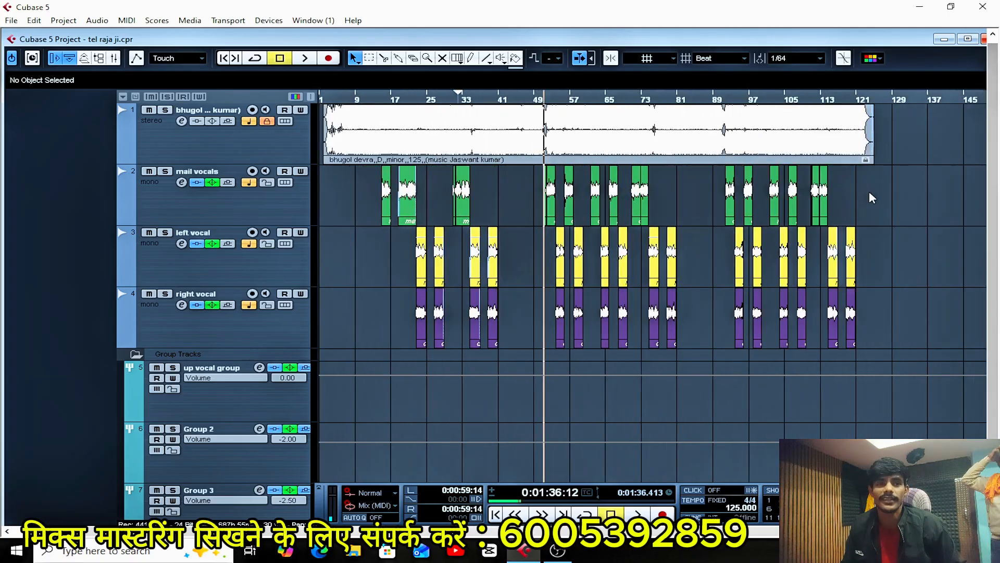